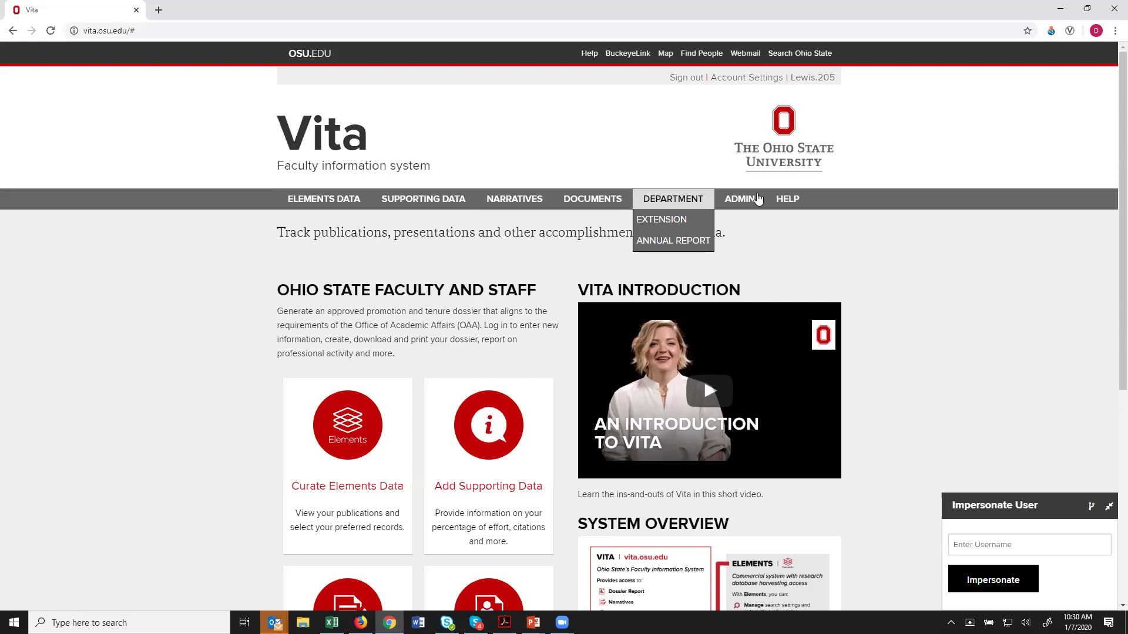
Go to the Vita Account Settings page
mouse_move(296, 208)
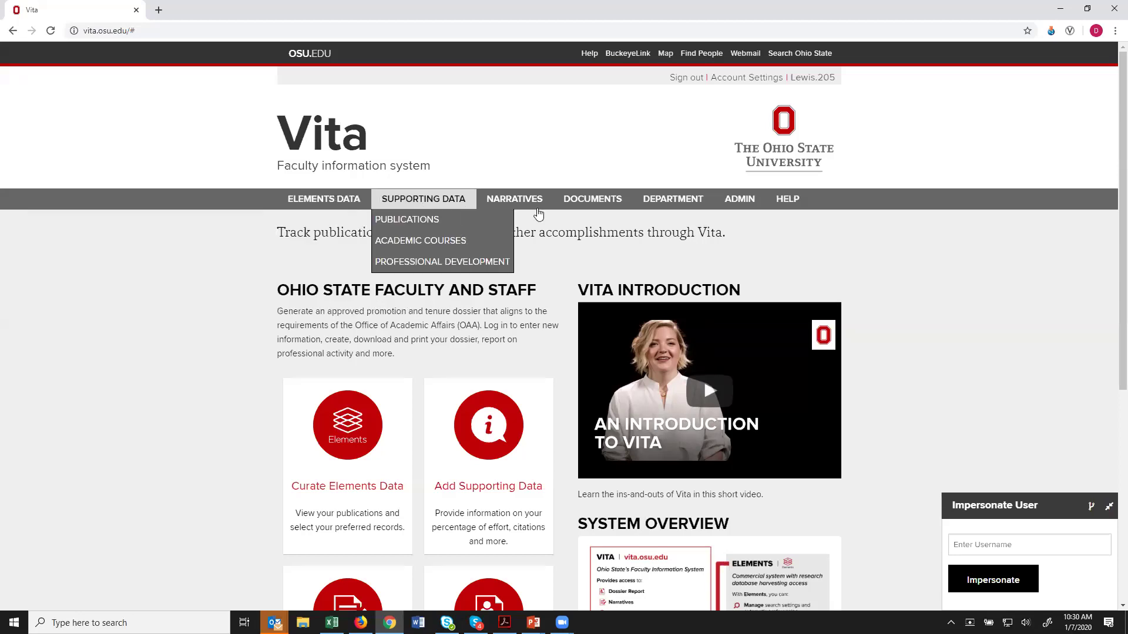
mouse_move(797, 209)
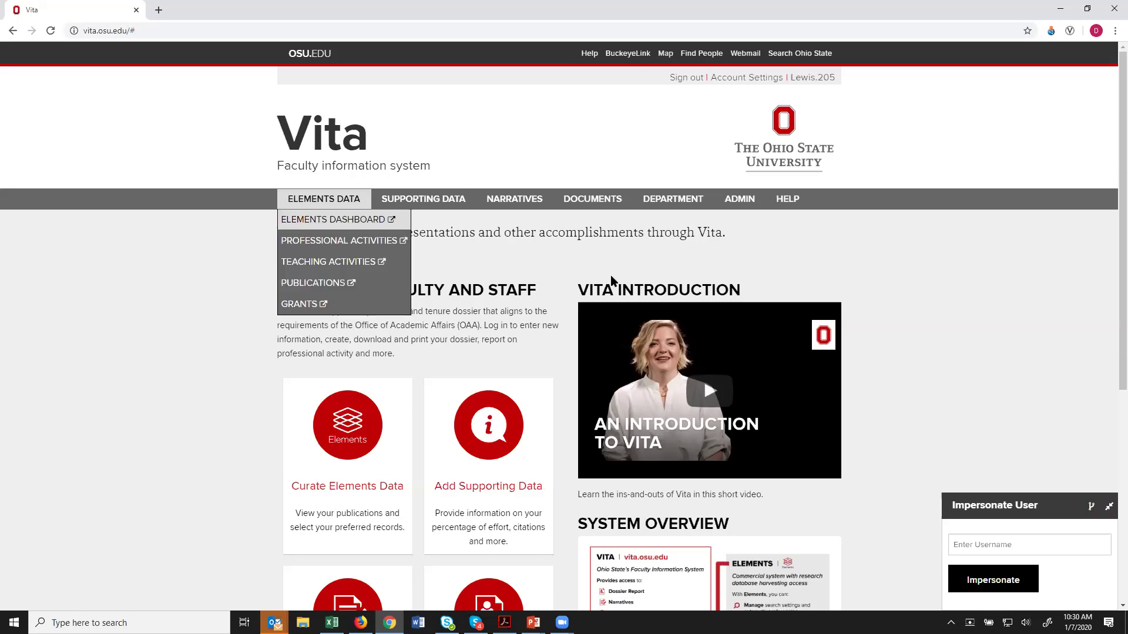
scroll(498, 389, down, 3)
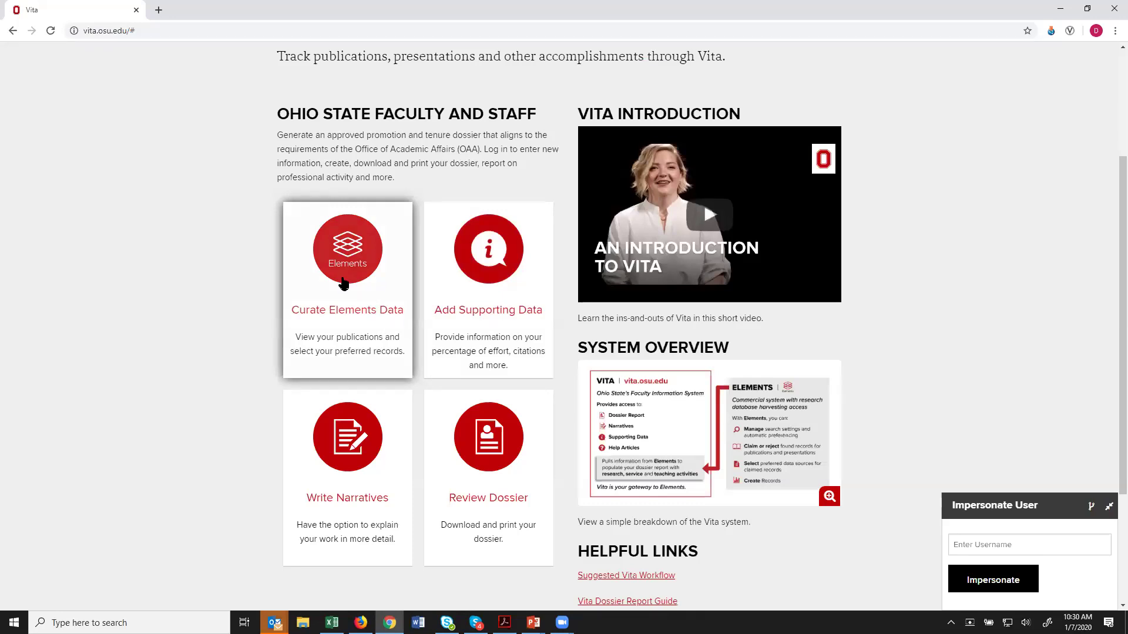
scroll(344, 283, up, 3)
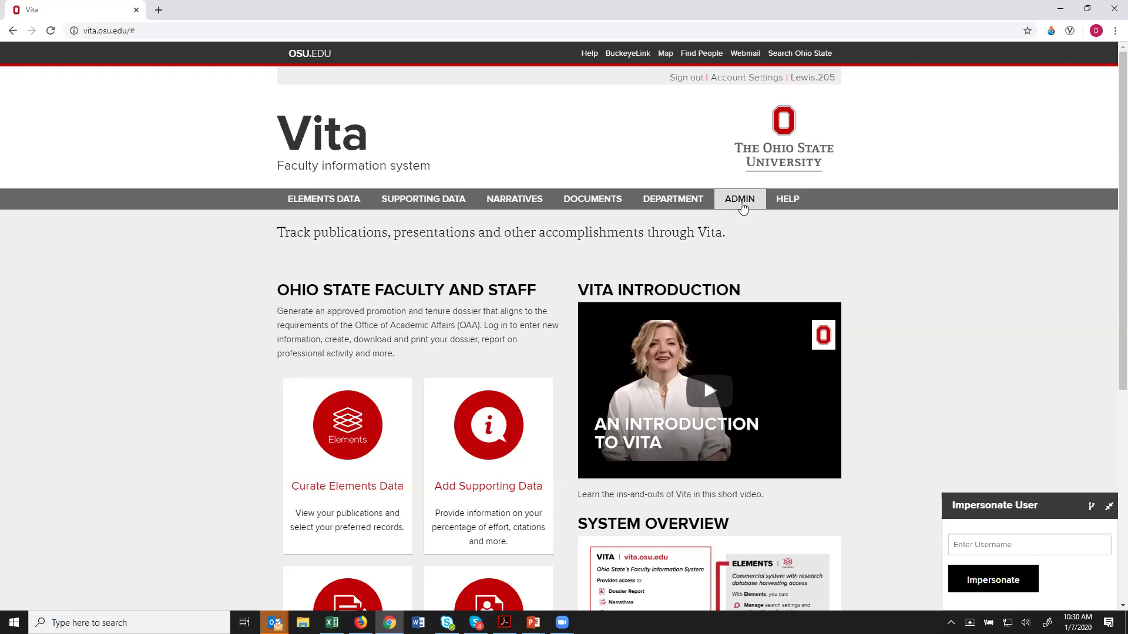
mouse_move(681, 203)
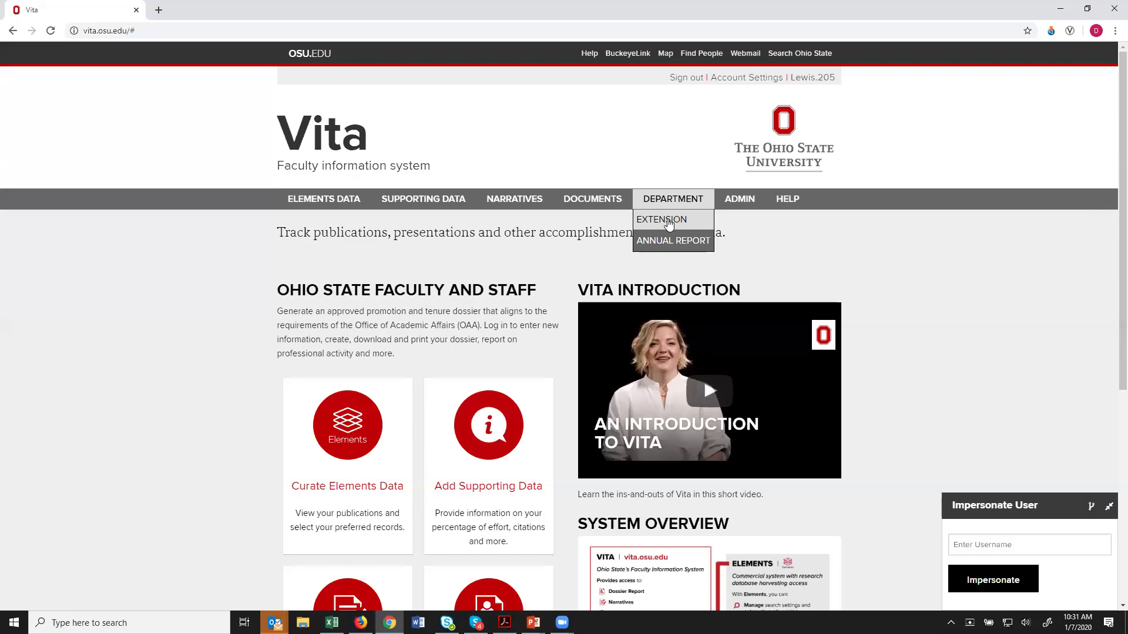
scroll(855, 275, down, 6)
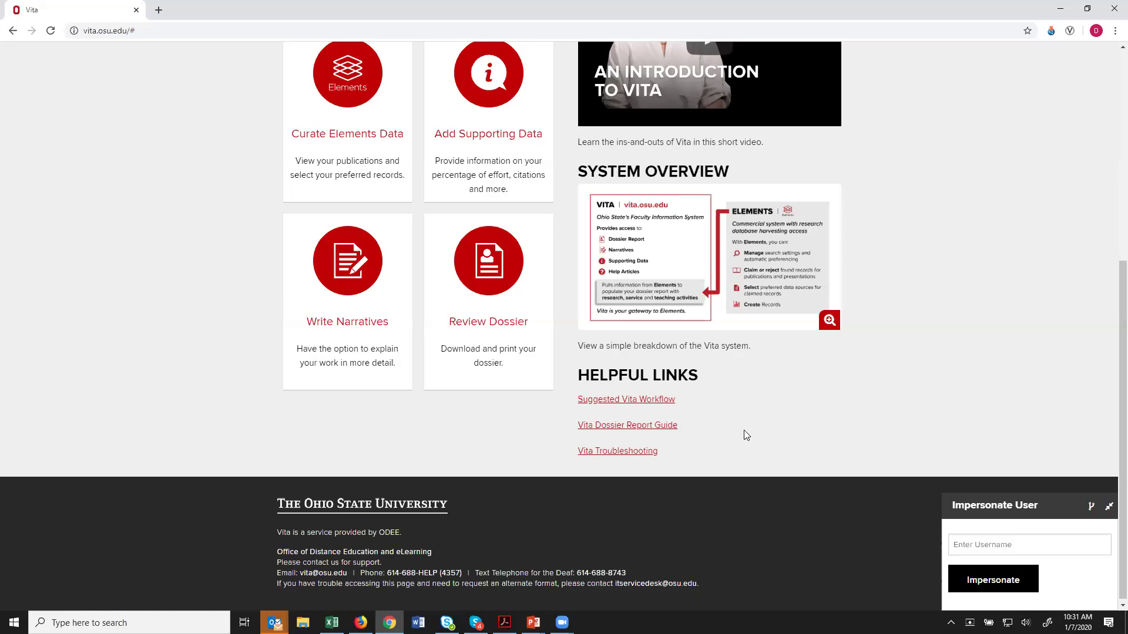
scroll(743, 431, up, 5)
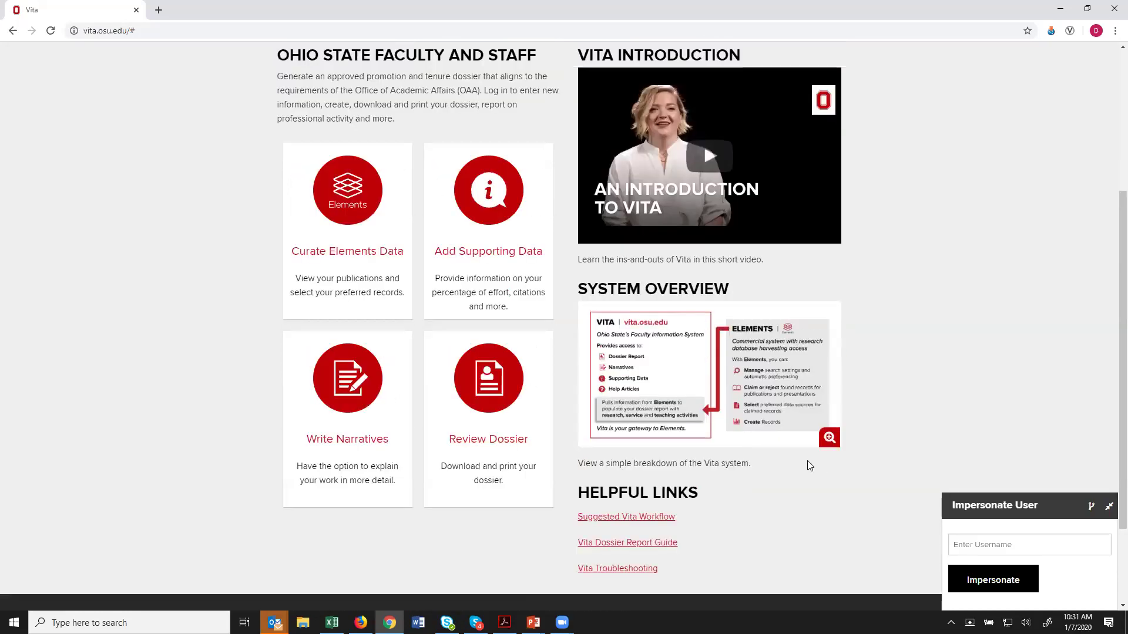
scroll(807, 461, up, 1)
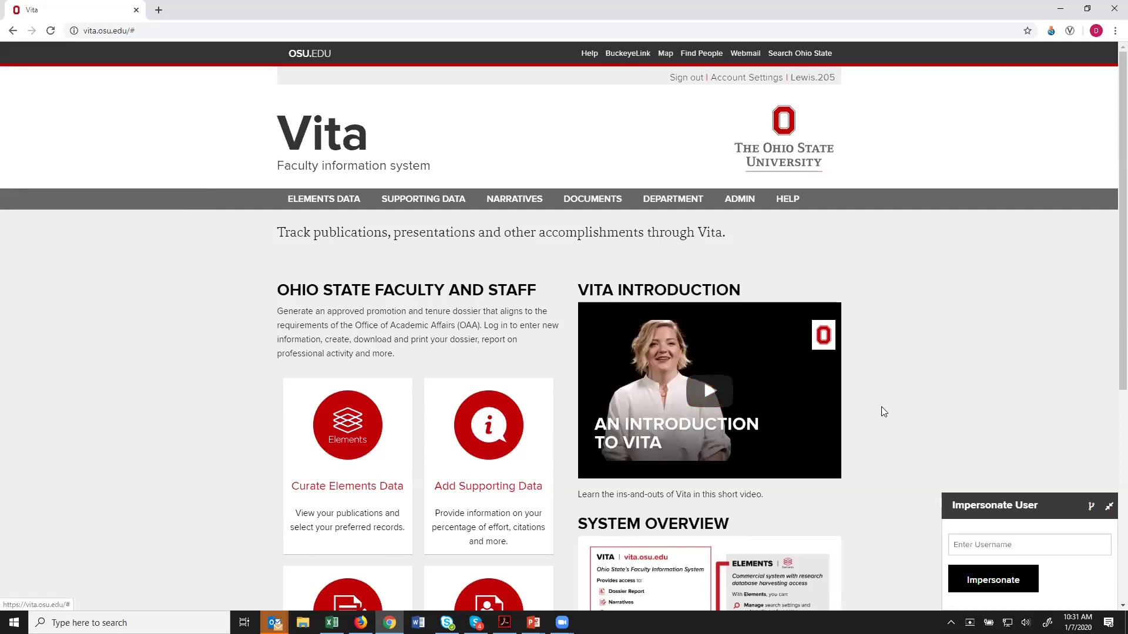
scroll(884, 412, down, 1)
scroll(884, 412, up, 1)
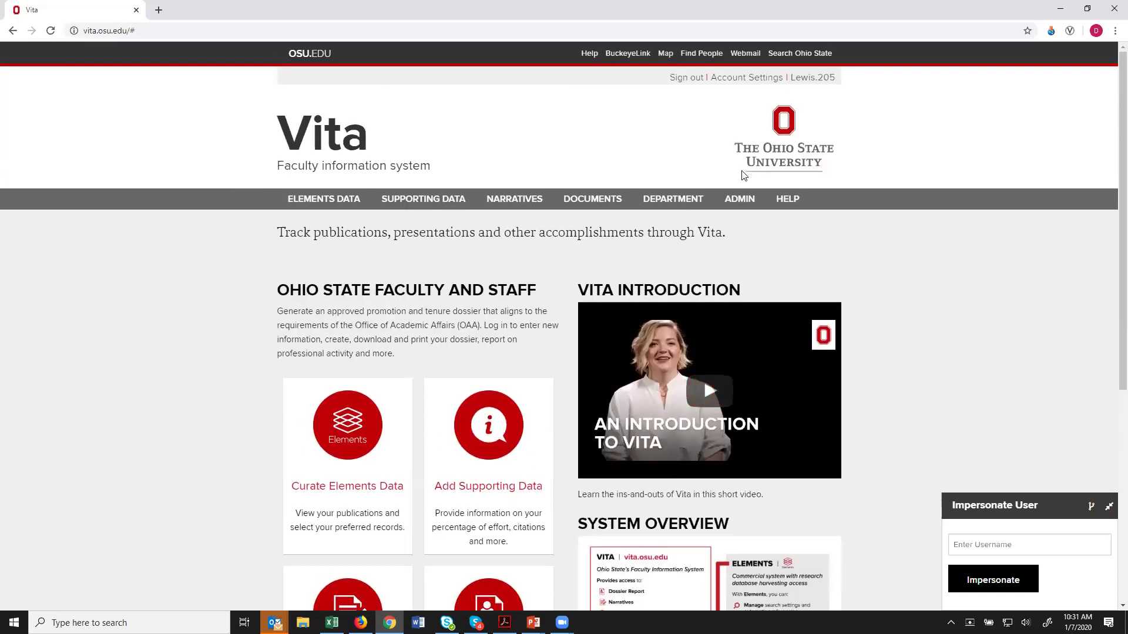
mouse_move(646, 206)
click(742, 81)
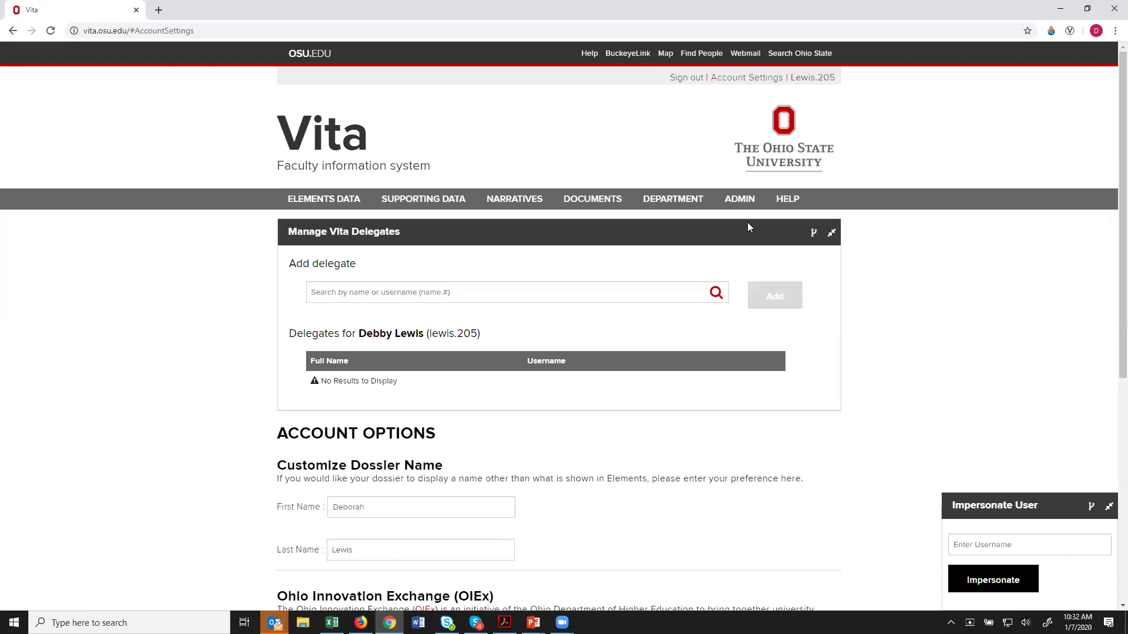
Search the Add delegate field for the colleague's username and add them as a delegate
click(331, 295)
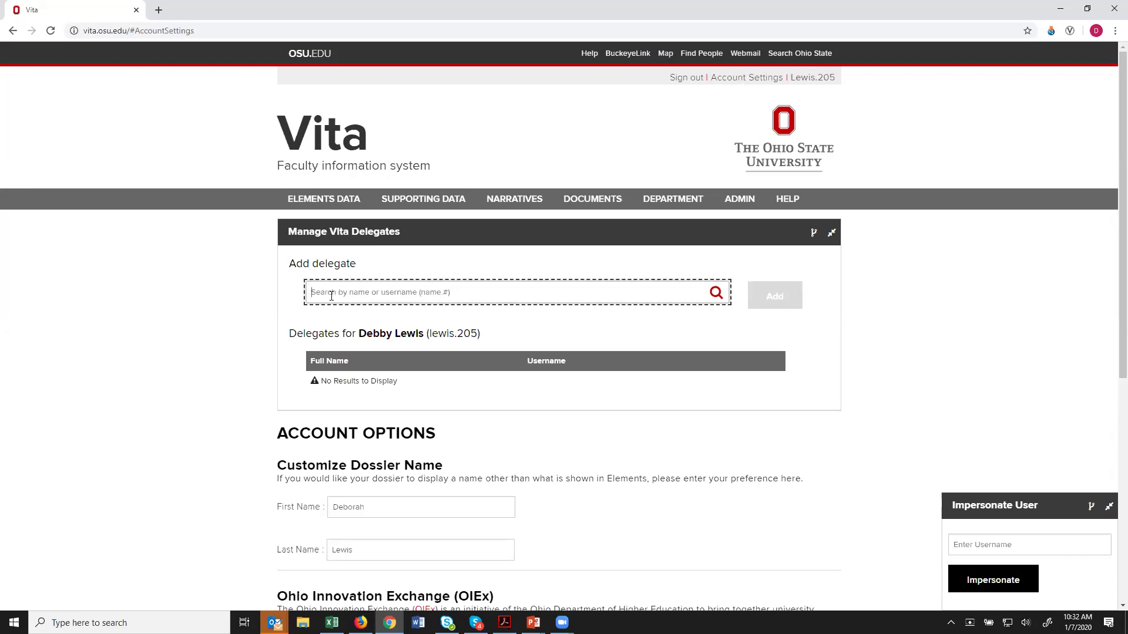
text(butler)
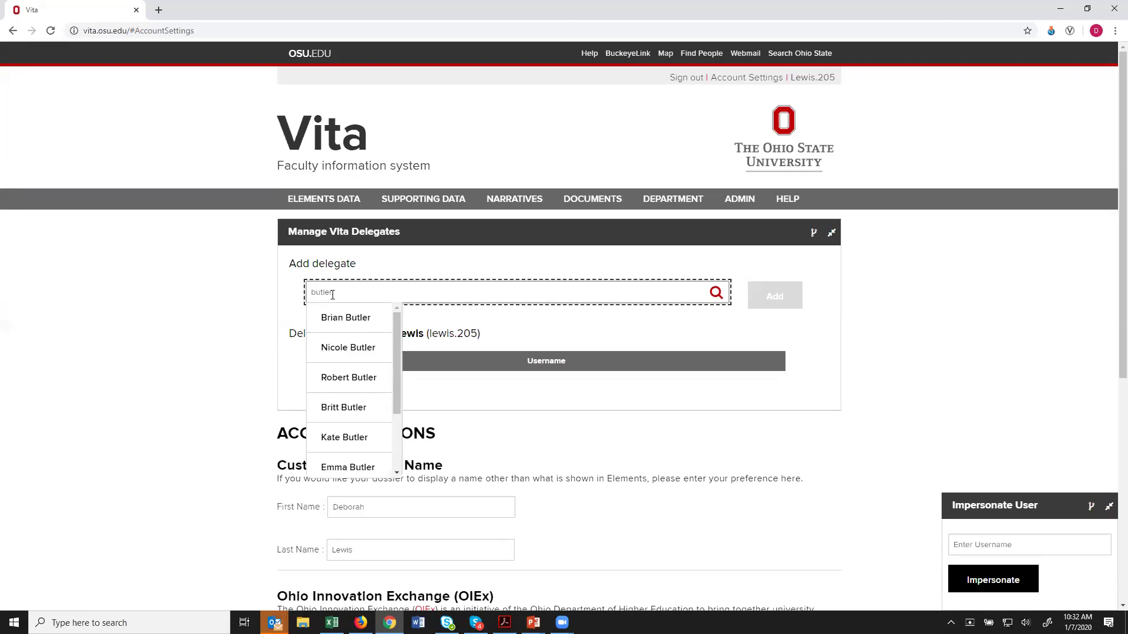
text(143)
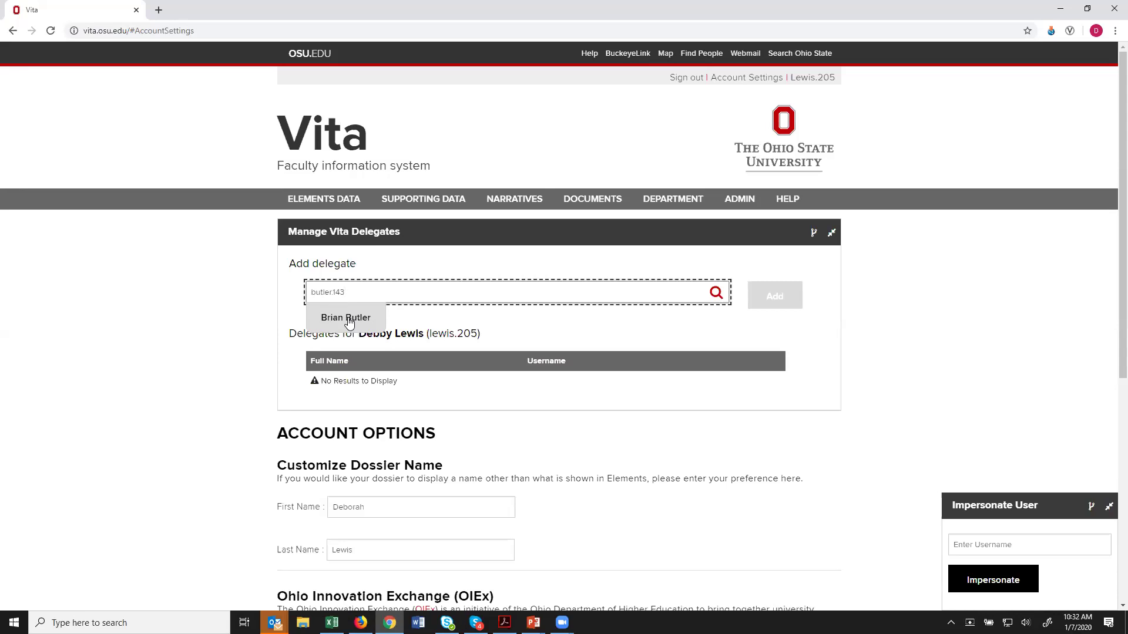
click(330, 203)
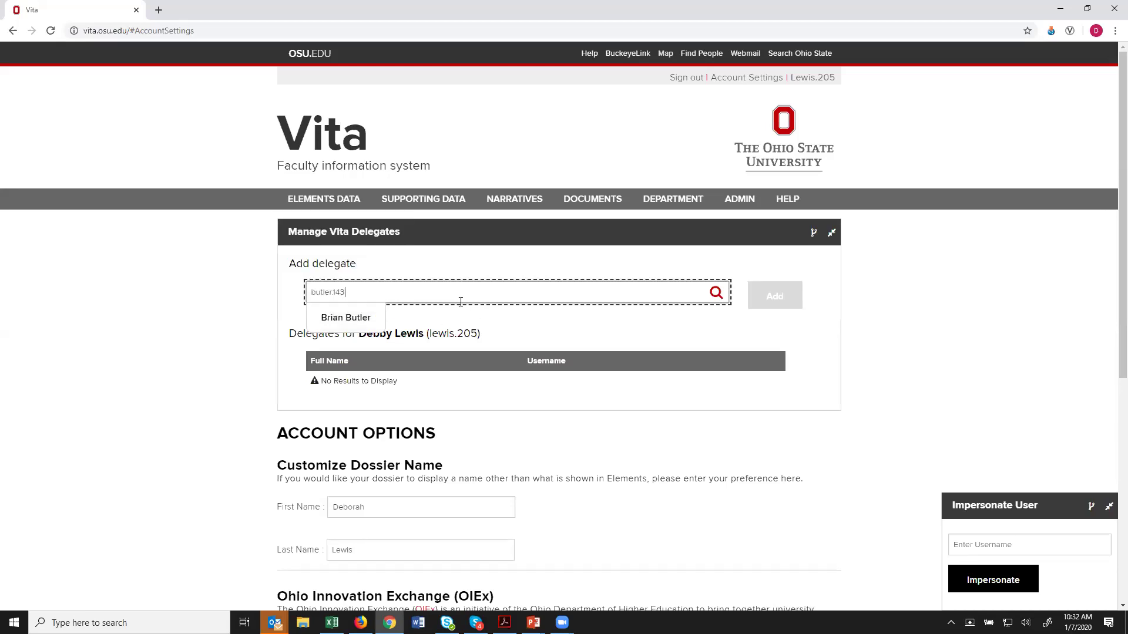
click(347, 318)
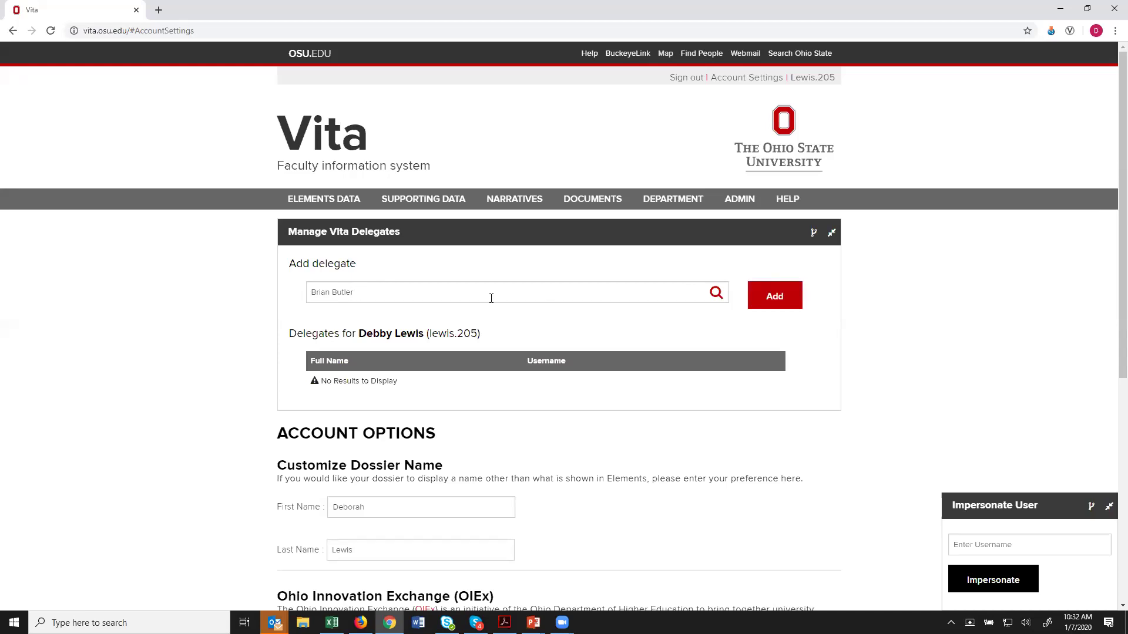
click(773, 296)
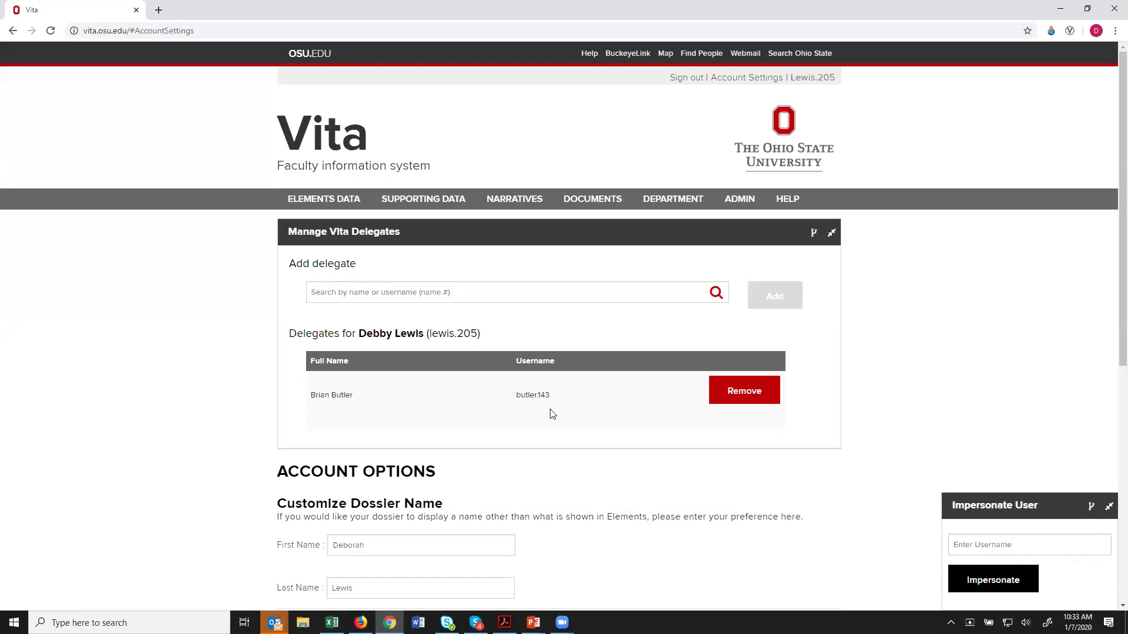
click(754, 397)
Remove the delegate so the account's delegates list is empty
click(755, 395)
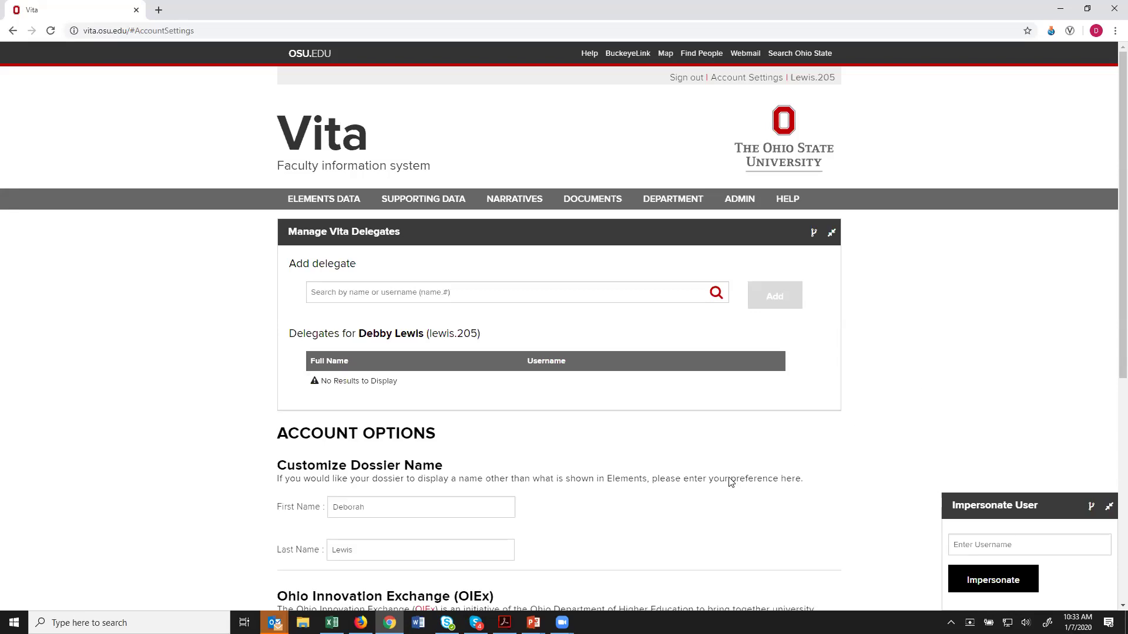
scroll(731, 481, down, 5)
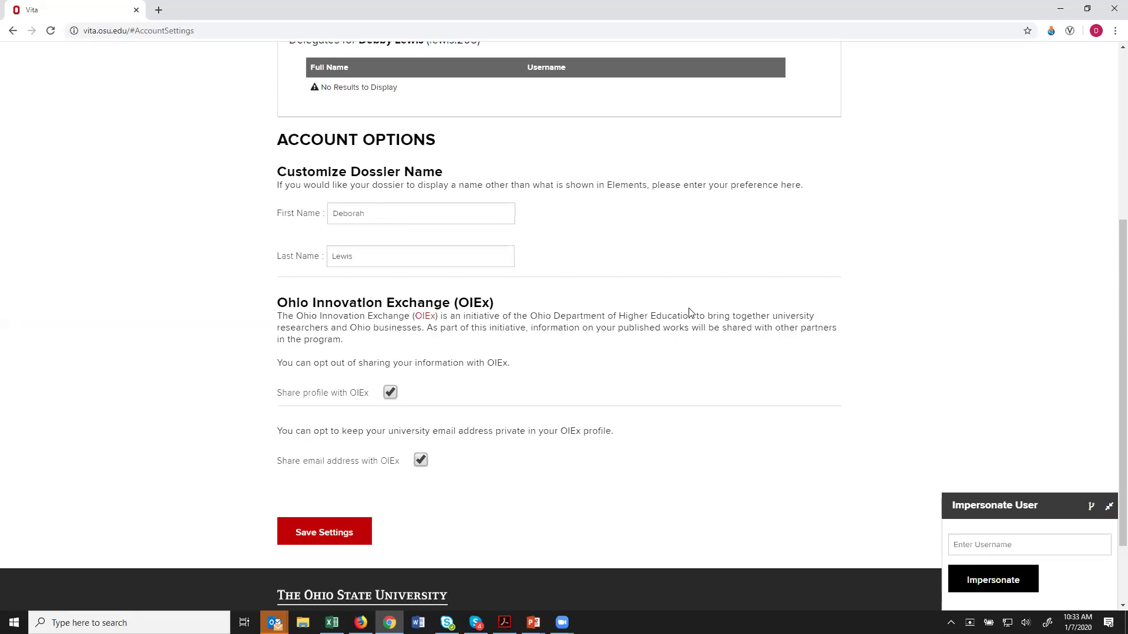
scroll(615, 411, up, 2)
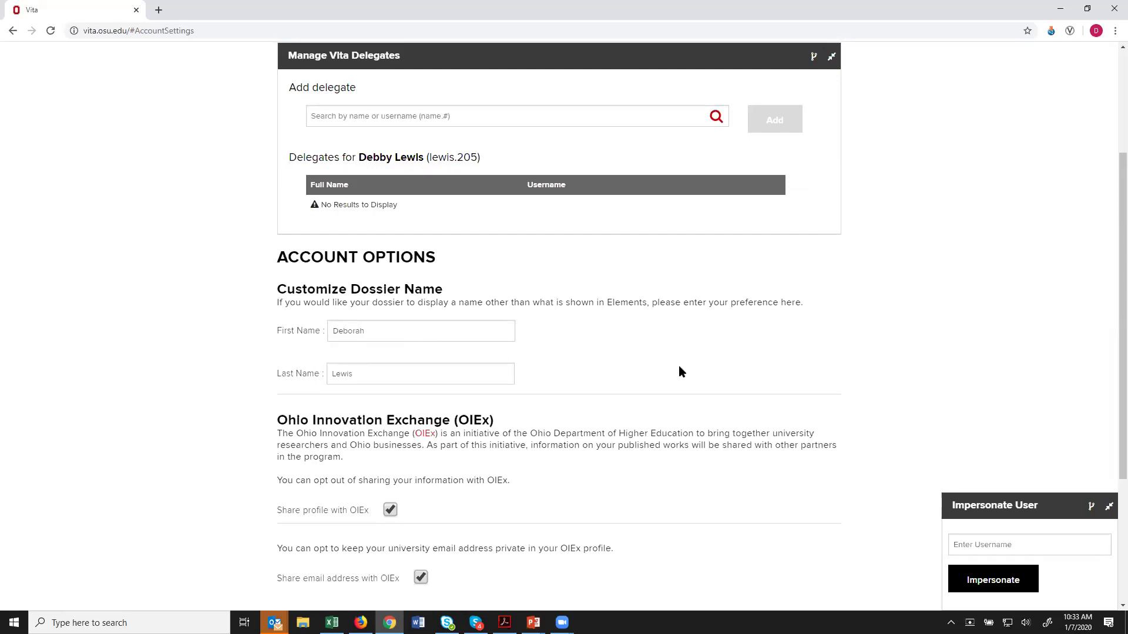
scroll(740, 419, up, 3)
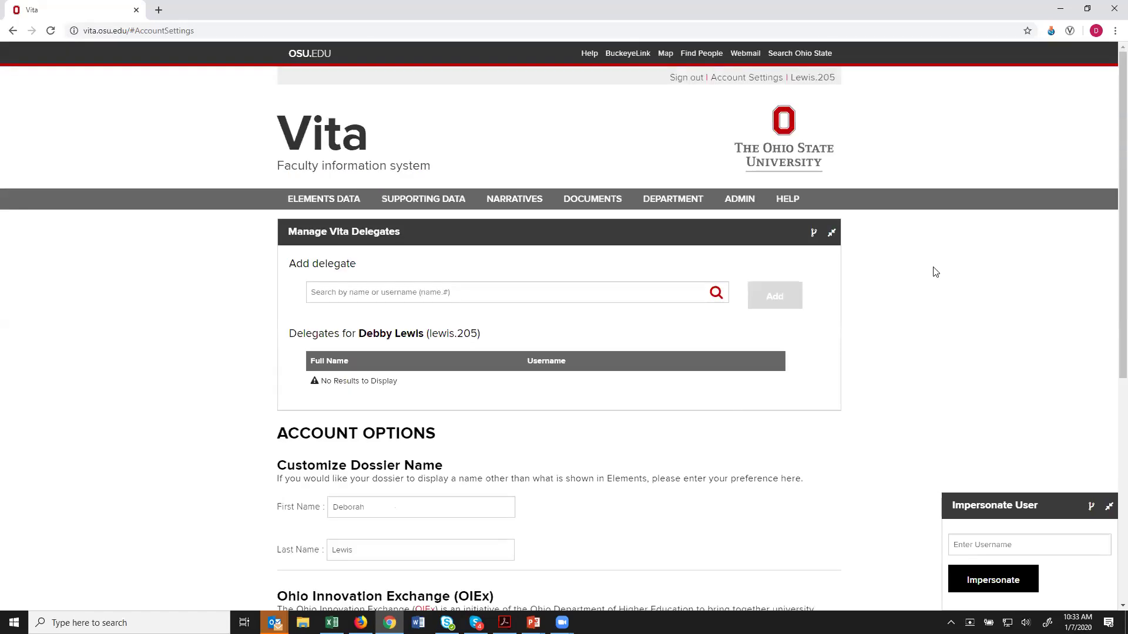
mouse_move(690, 196)
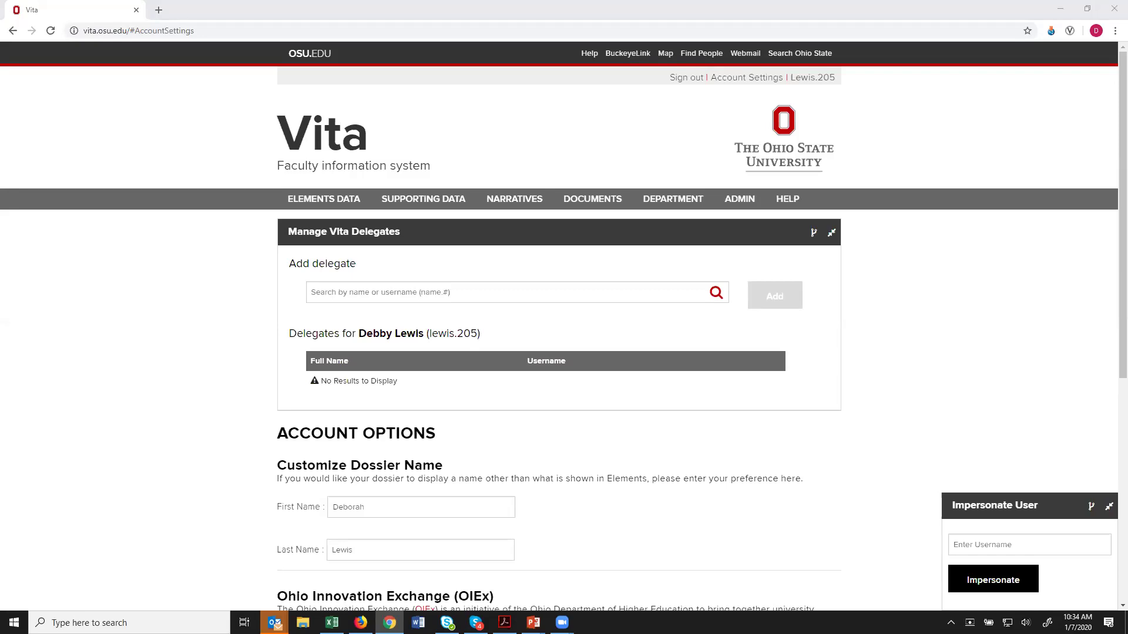
click(672, 222)
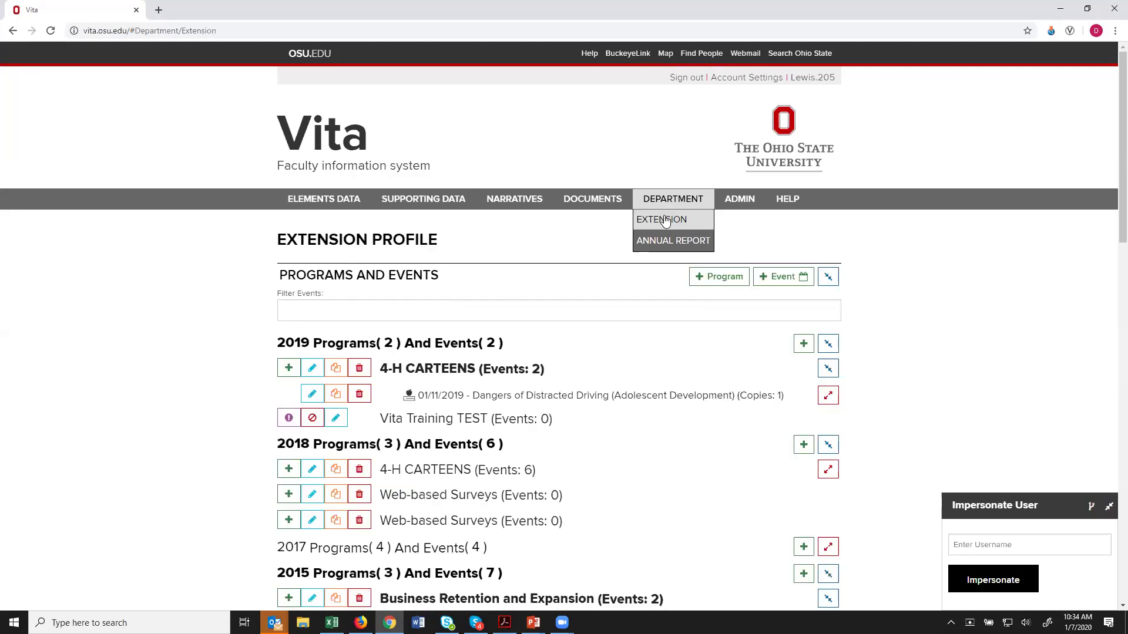
click(828, 344)
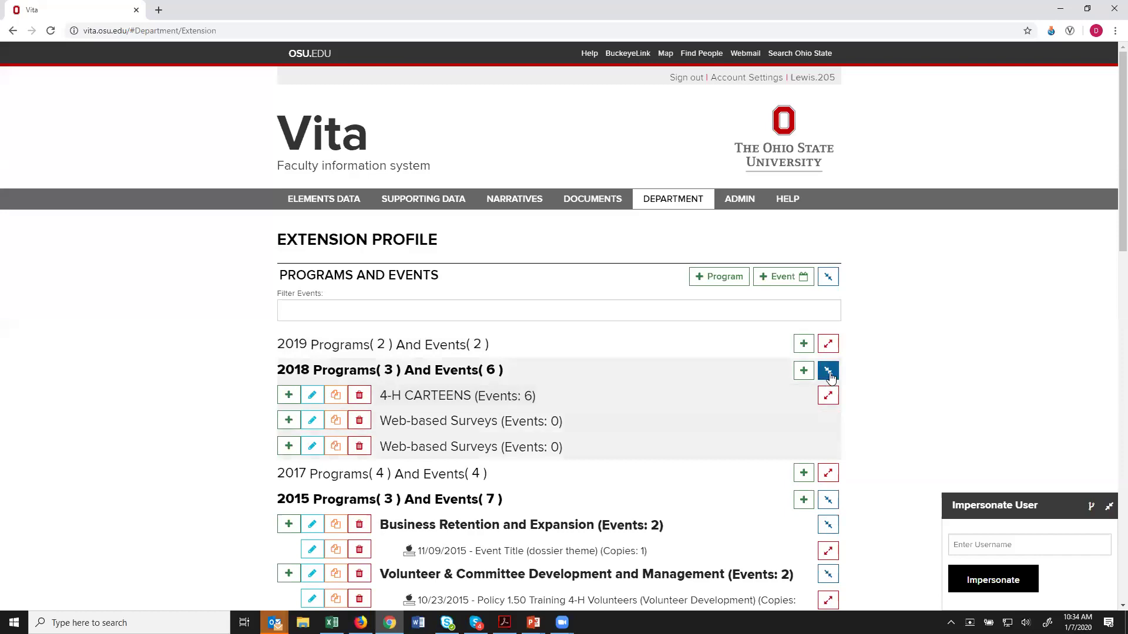
click(829, 372)
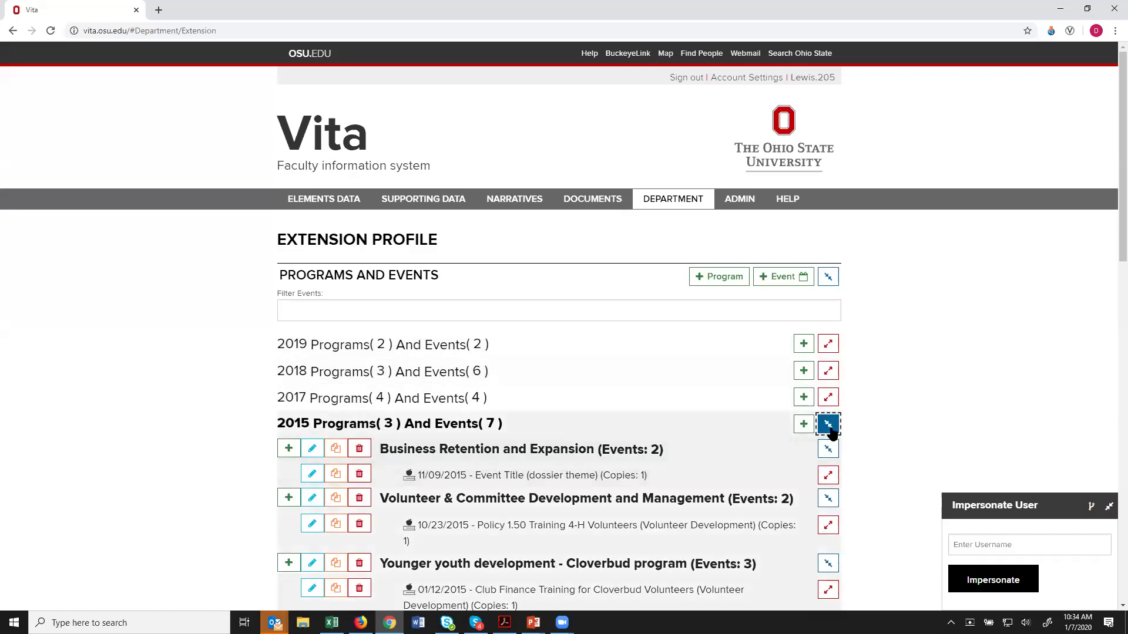
click(829, 424)
scroll(609, 403, down, 3)
scroll(605, 398, up, 3)
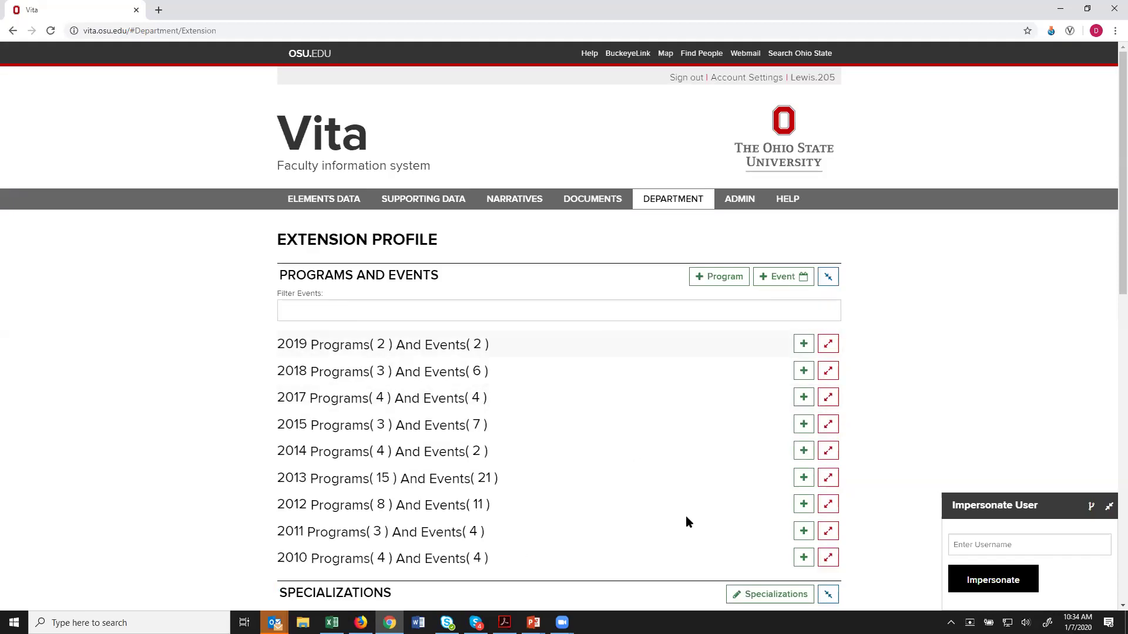
click(828, 397)
click(829, 347)
click(829, 347)
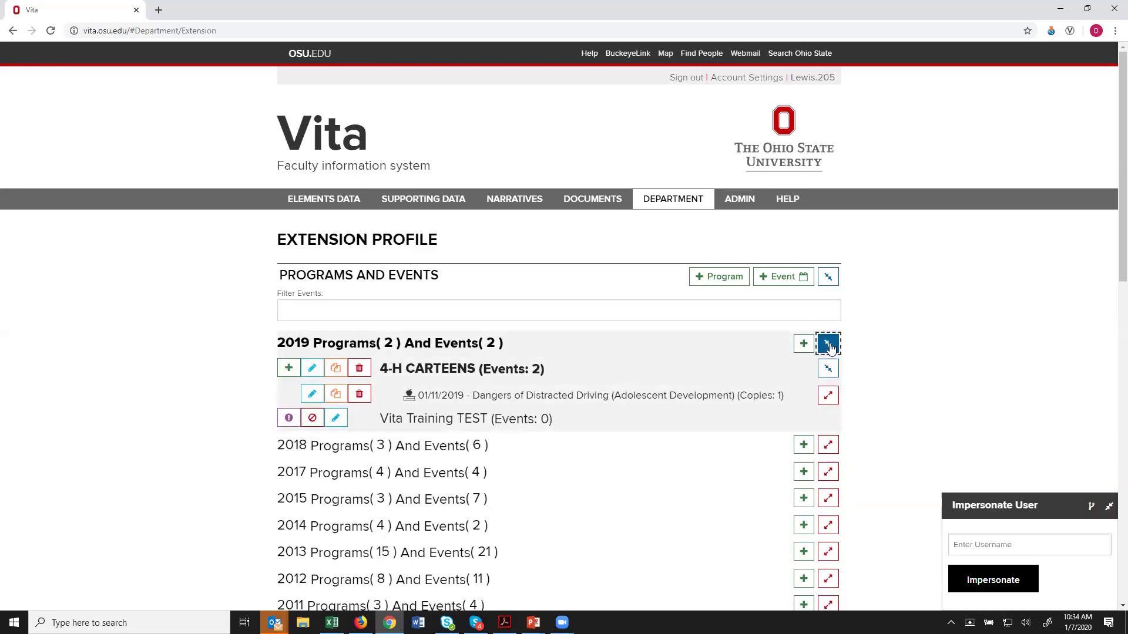
click(828, 347)
click(829, 371)
scroll(591, 402, down, 1)
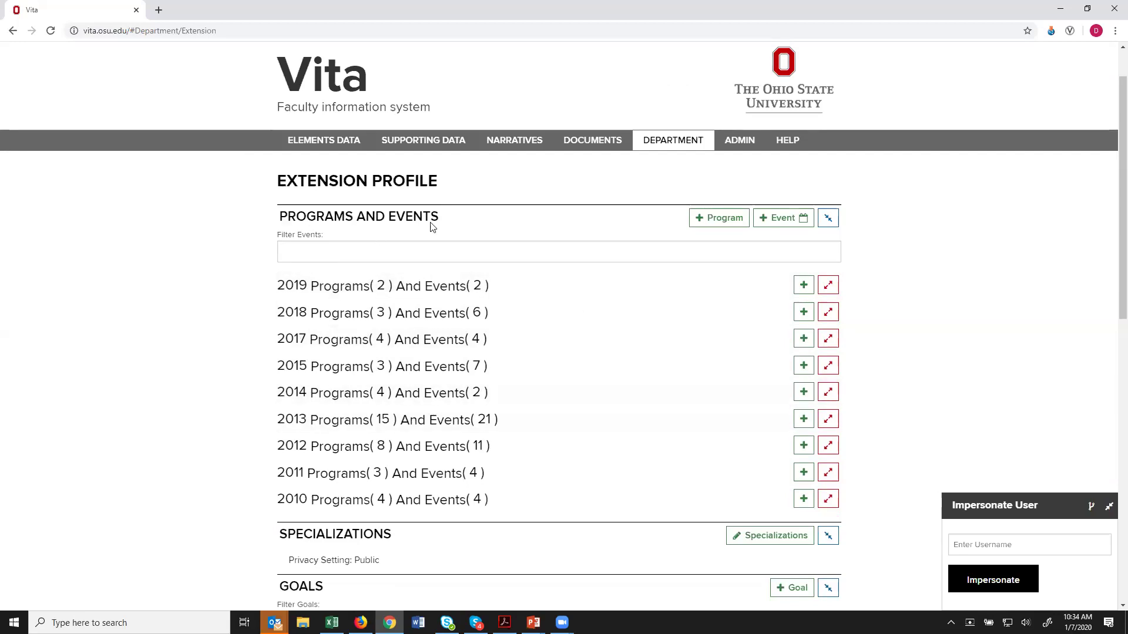
scroll(584, 345, down, 4)
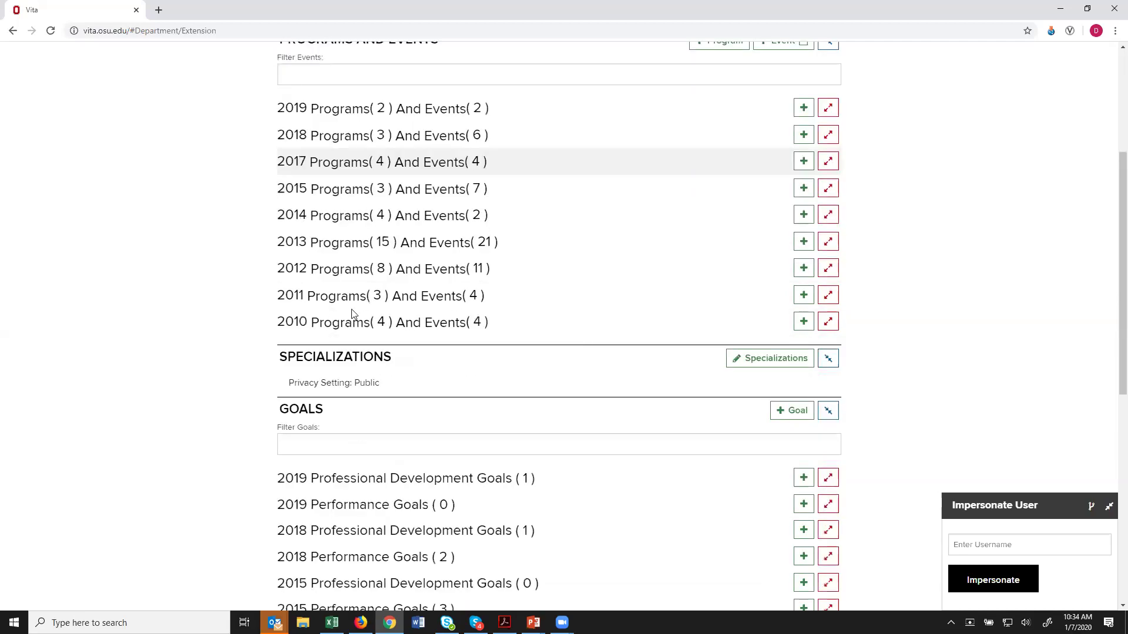
scroll(510, 349, down, 2)
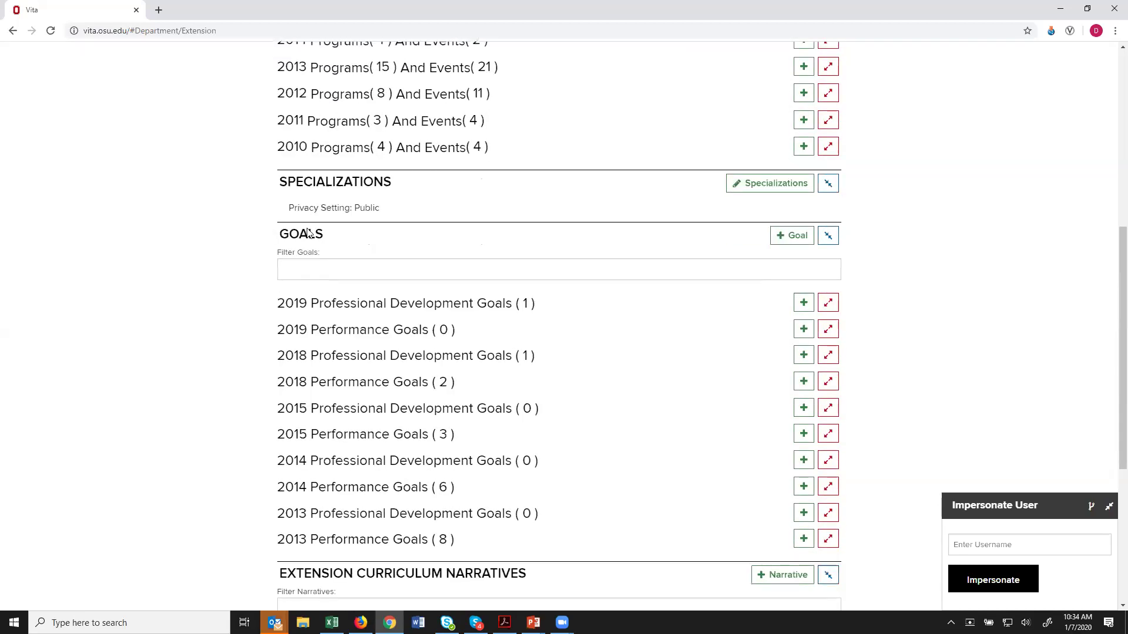
scroll(484, 284, down, 4)
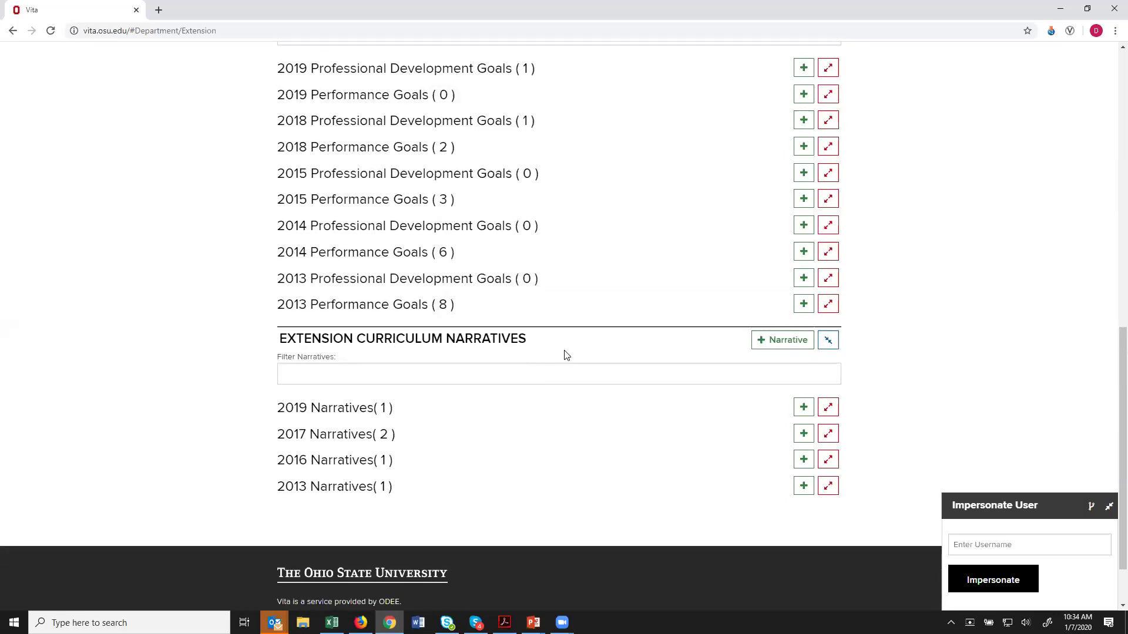
scroll(578, 350, up, 3)
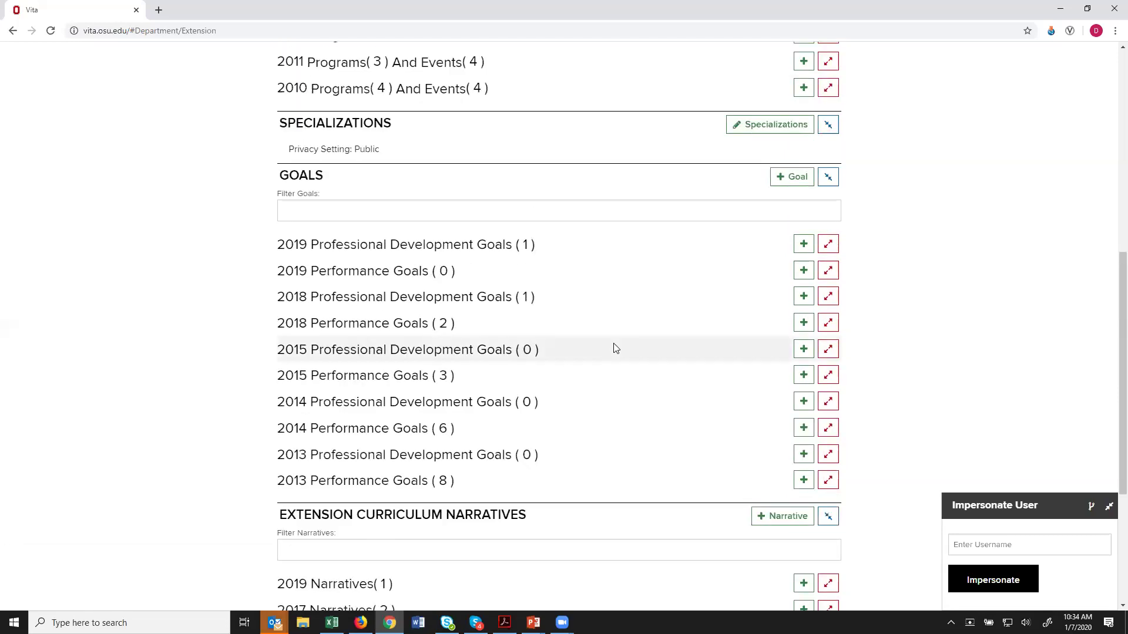
scroll(615, 348, up, 6)
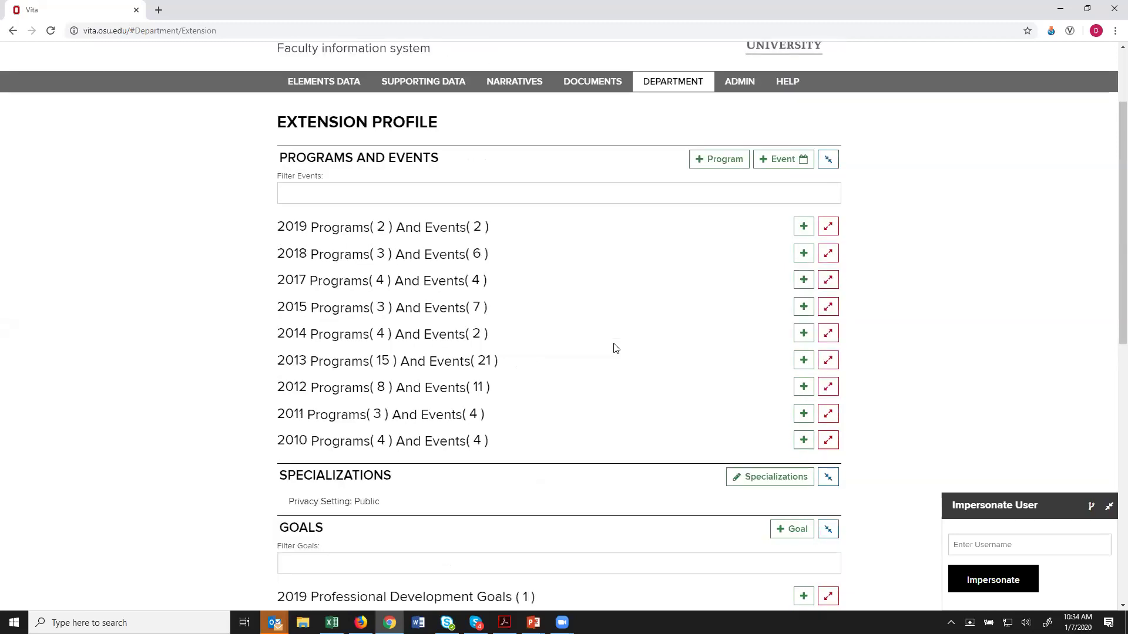
scroll(615, 348, down, 8)
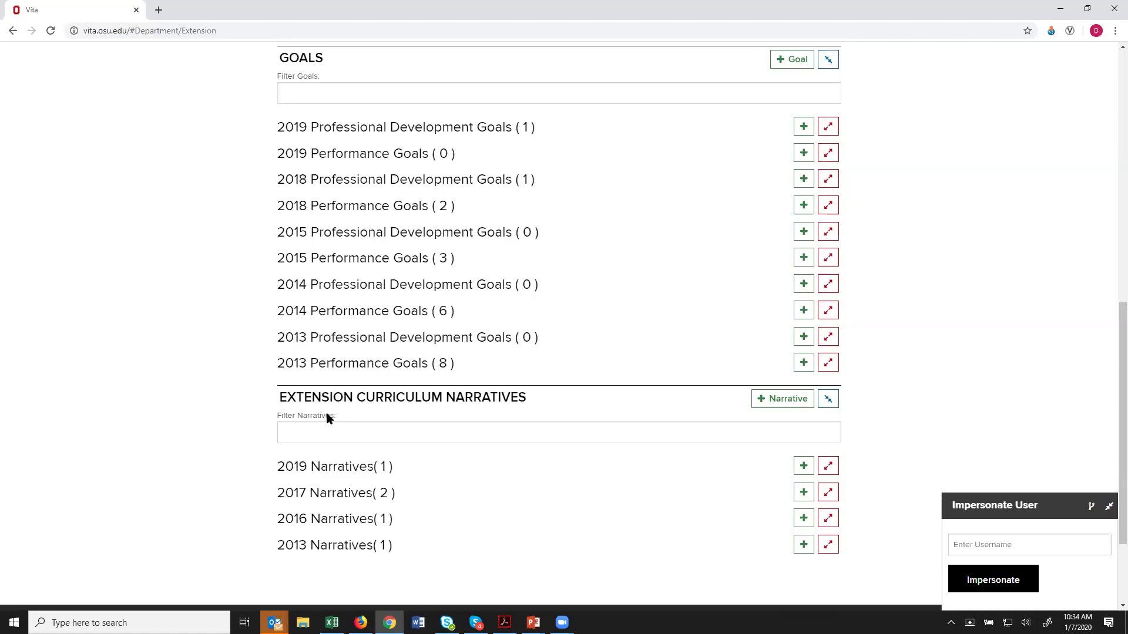
scroll(628, 411, up, 10)
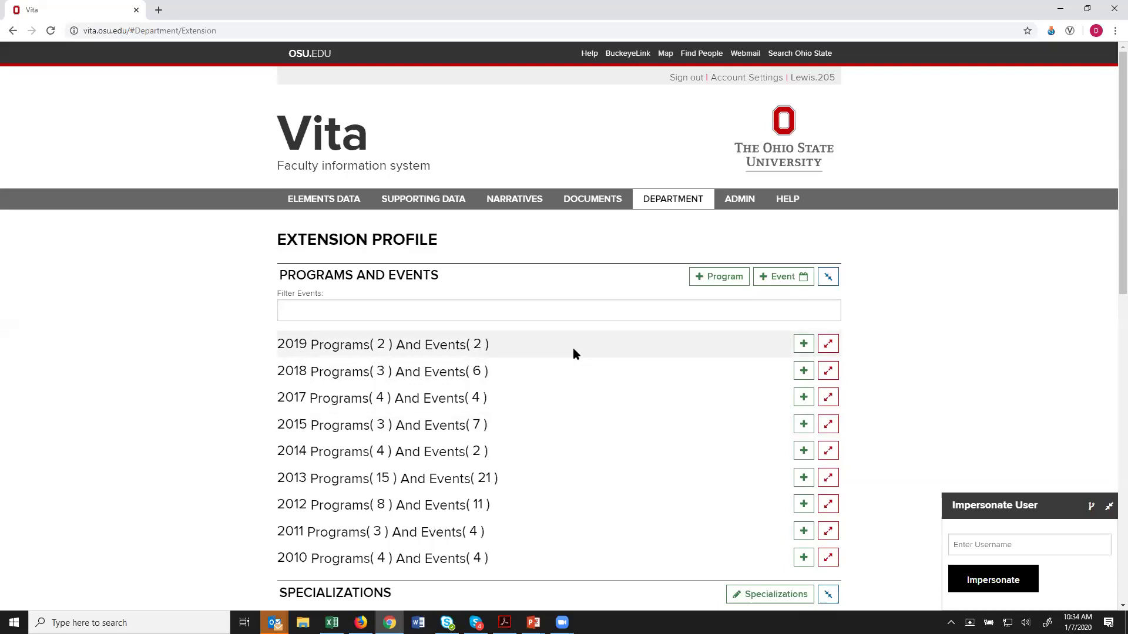
Expand 2019 Programs and the Dangers of Distracted Driving event to reveal its Berkshire HS copy
click(828, 345)
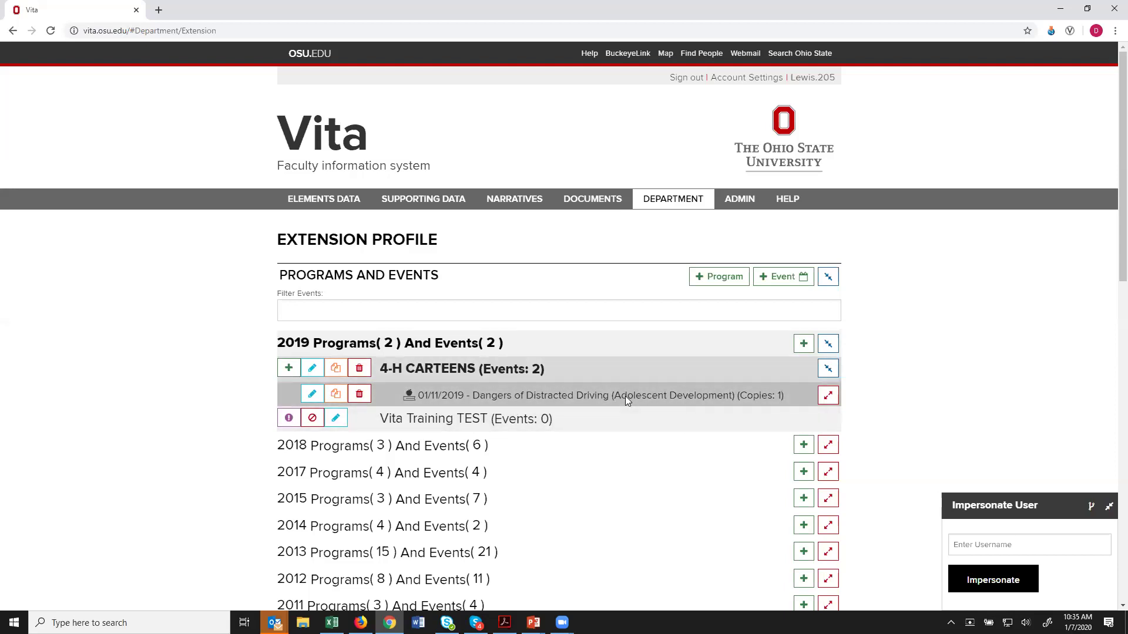
click(828, 395)
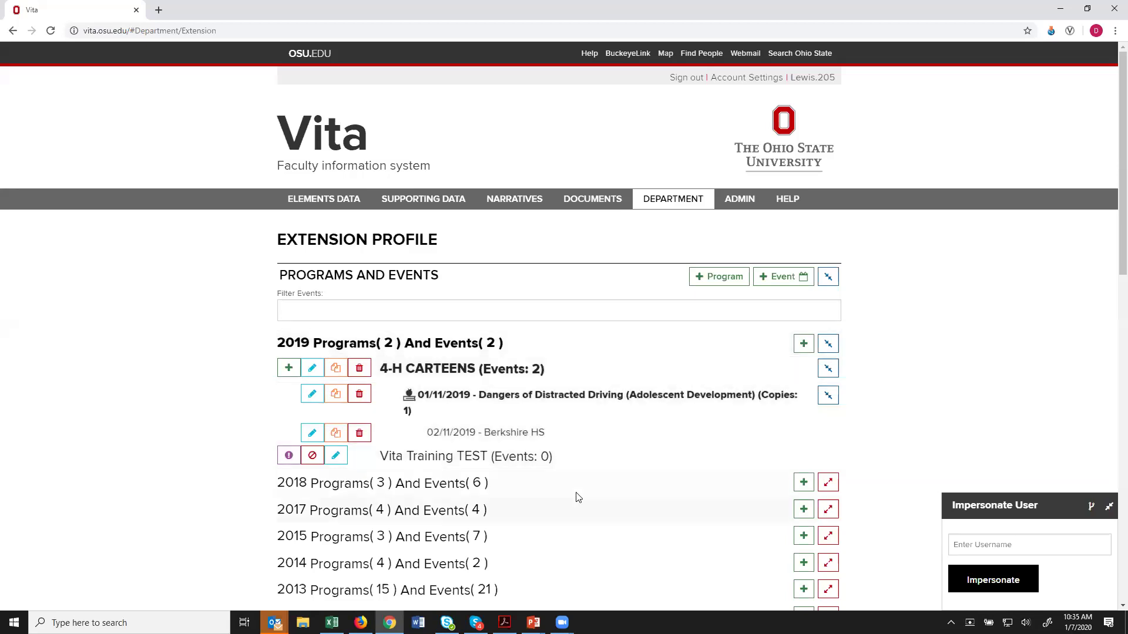
scroll(575, 498, down, 2)
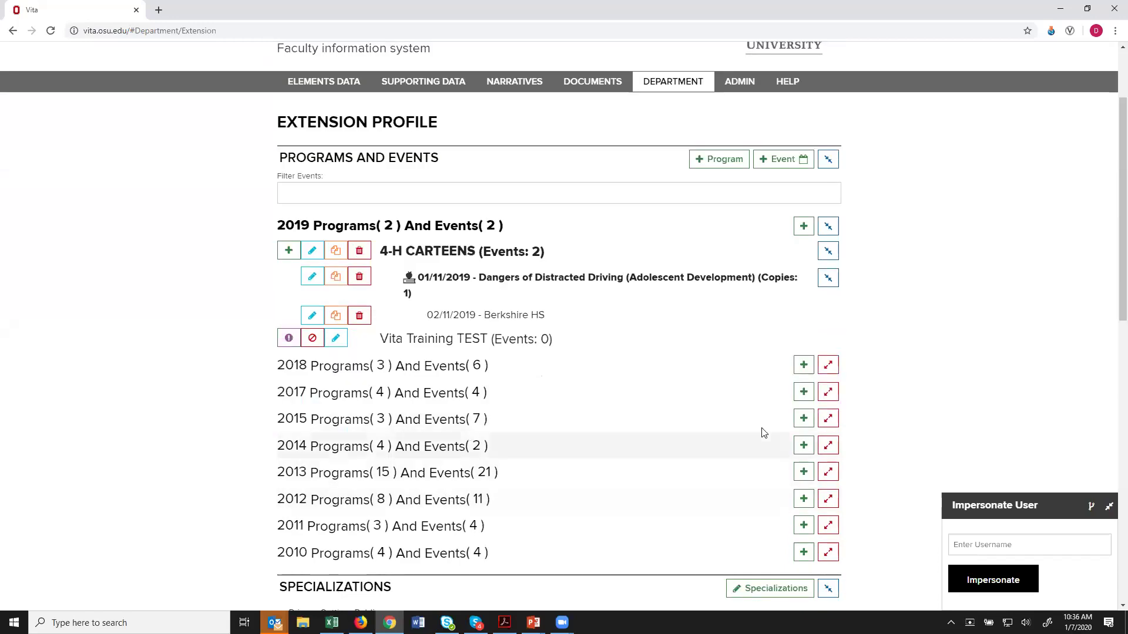
click(828, 419)
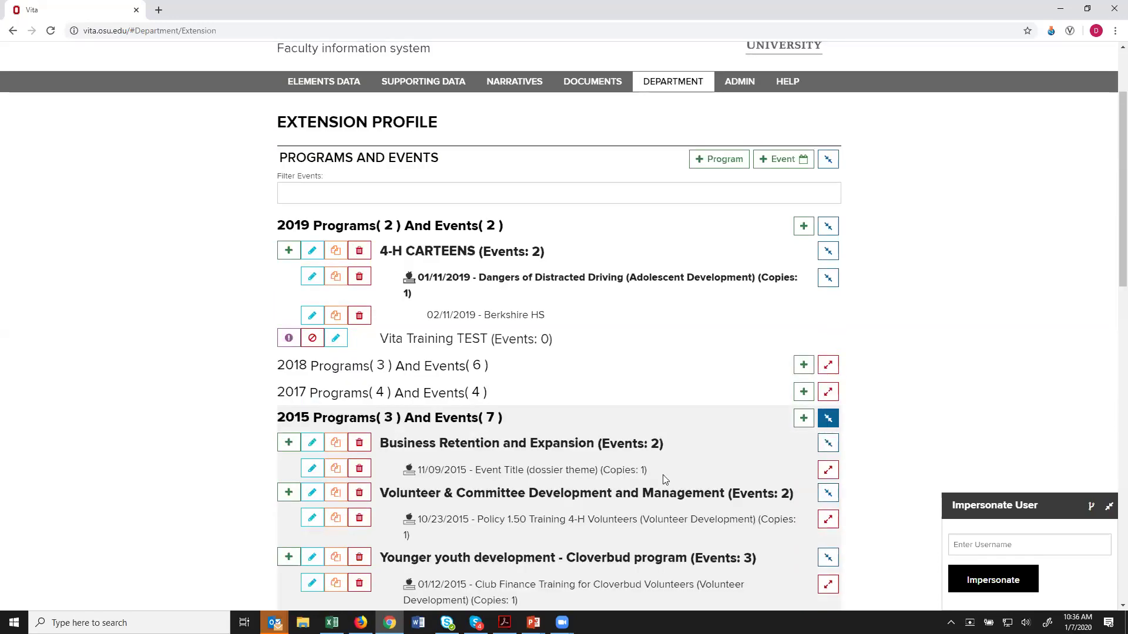
scroll(663, 474, down, 2)
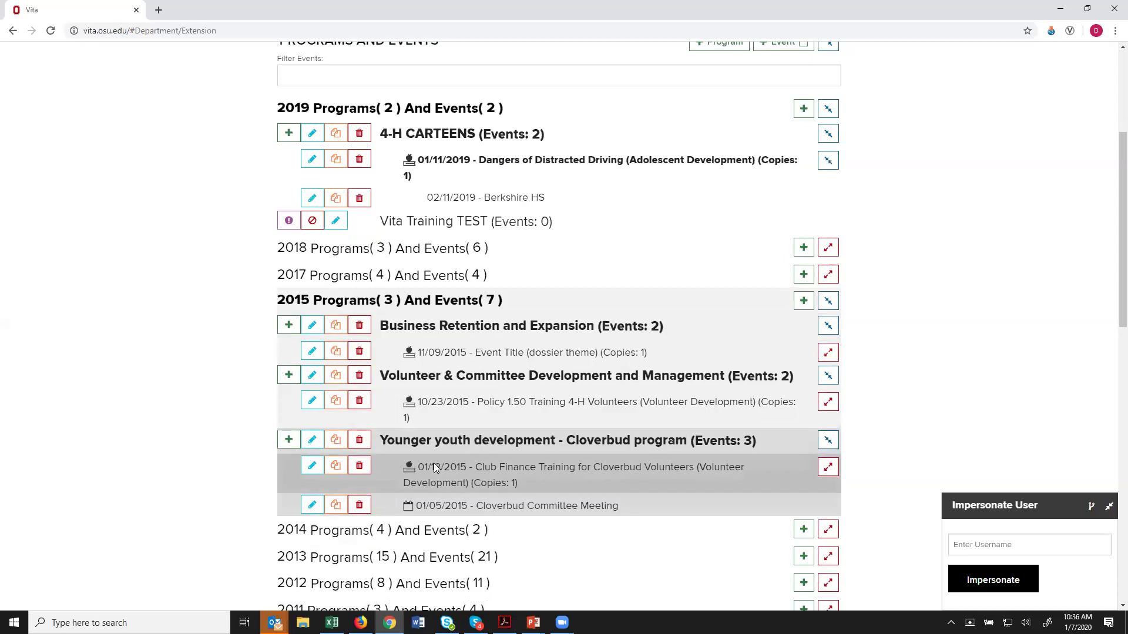
scroll(652, 382, down, 2)
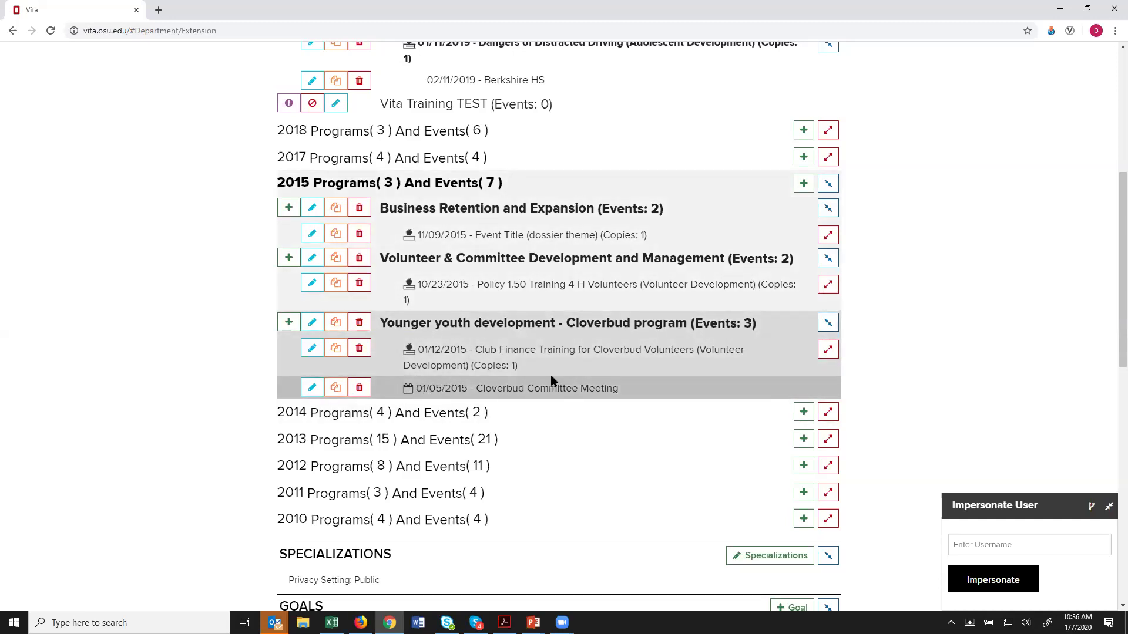
scroll(551, 375, up, 3)
scroll(558, 402, up, 3)
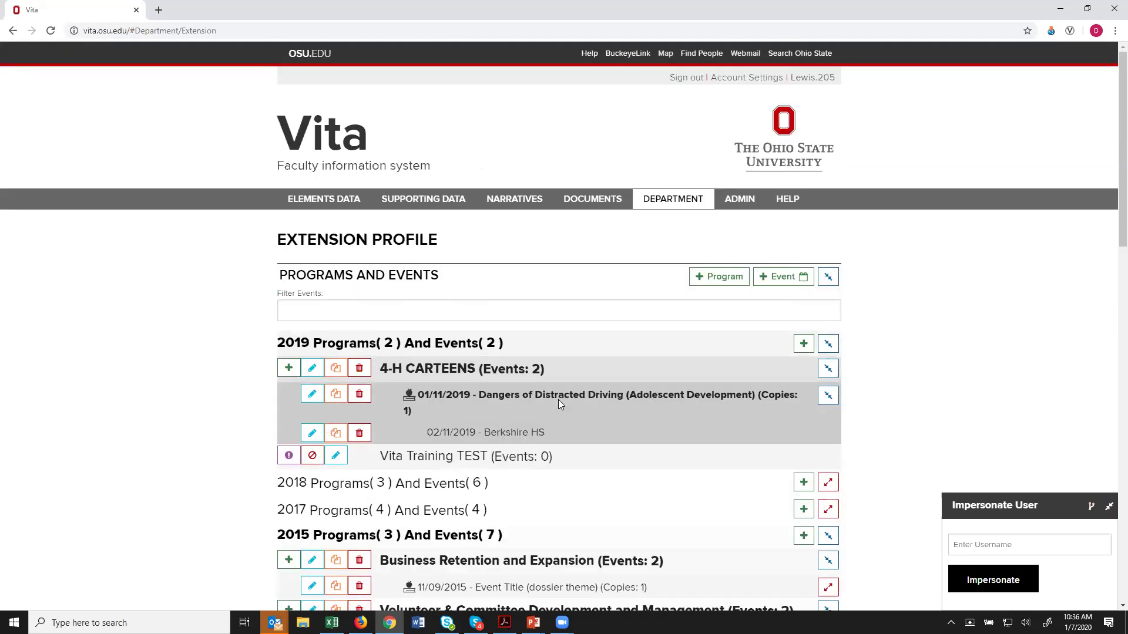
scroll(775, 393, down, 6)
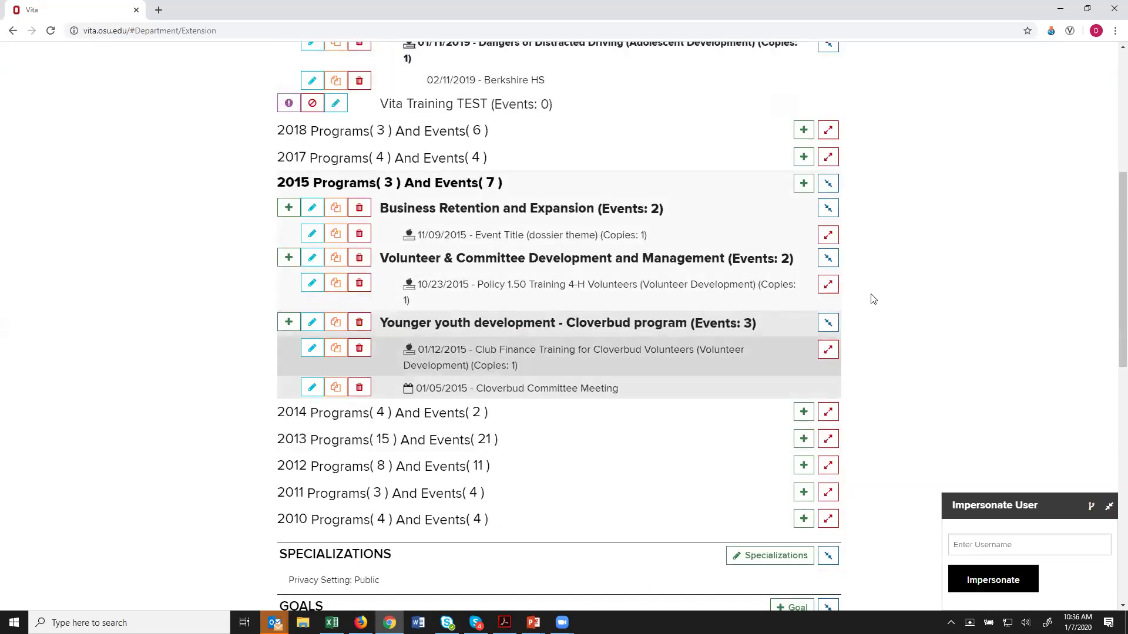
click(829, 185)
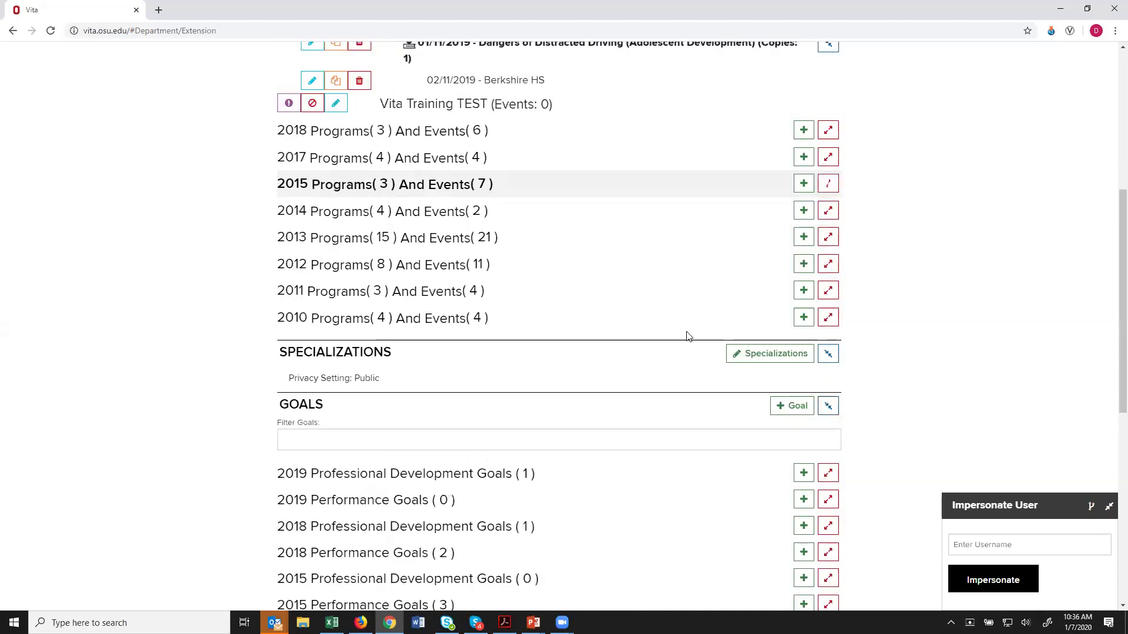
scroll(686, 335, up, 6)
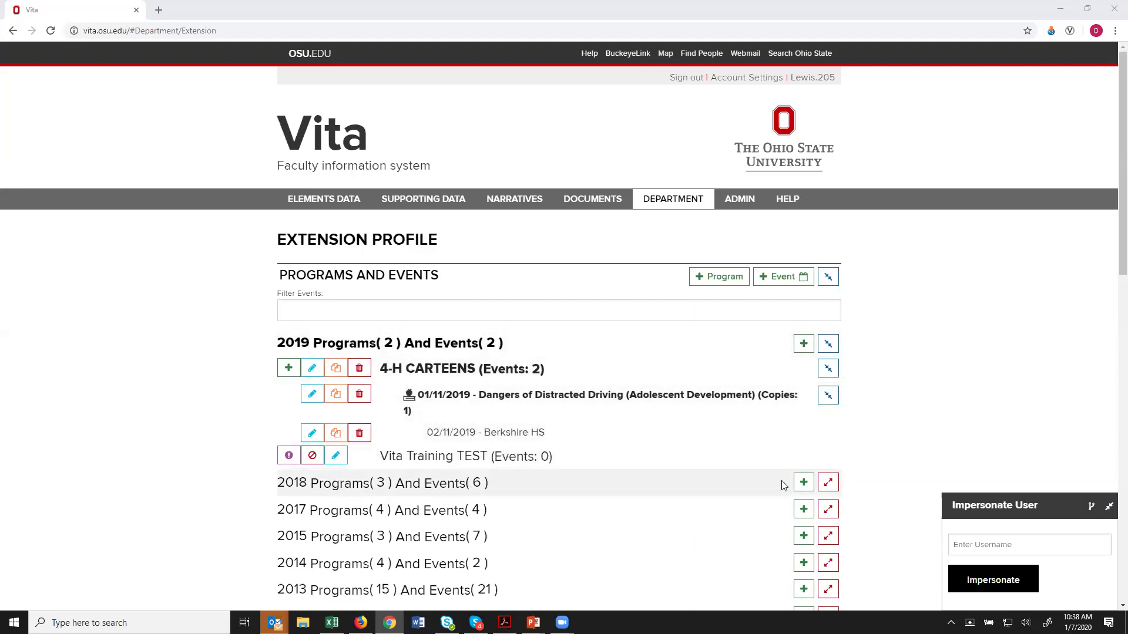
Expand 2018 Programs and Events to list 4-H CARTEENS and two Web-based Surveys entries
click(827, 483)
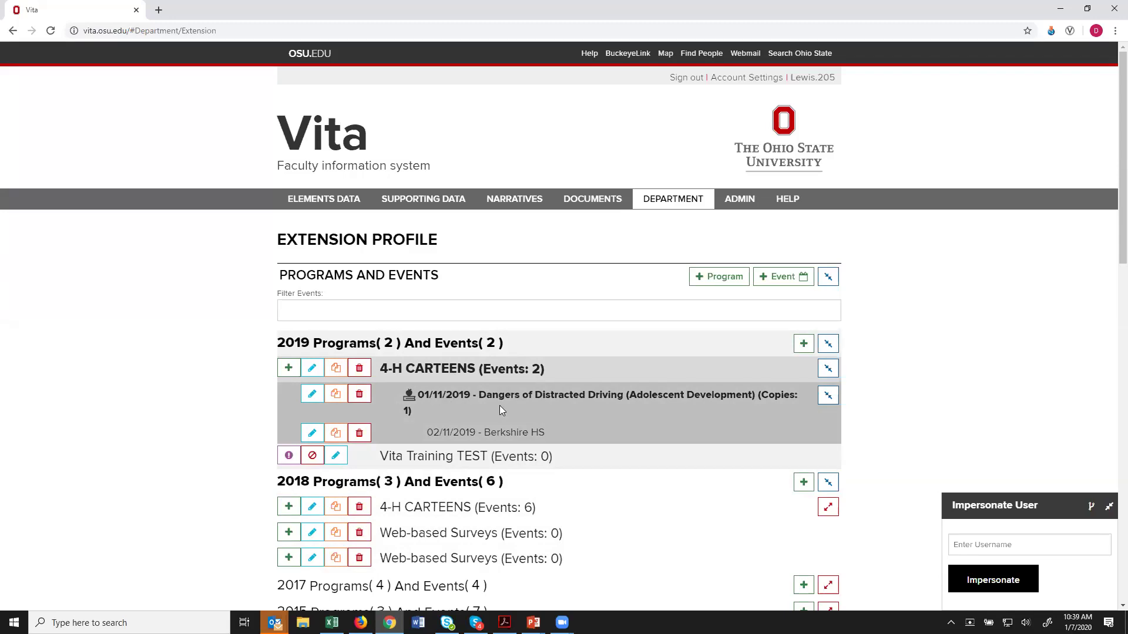
Edit 2019 4-H CARTEENS and browse Plan of Action options, keeping 305 Youth Development
click(329, 373)
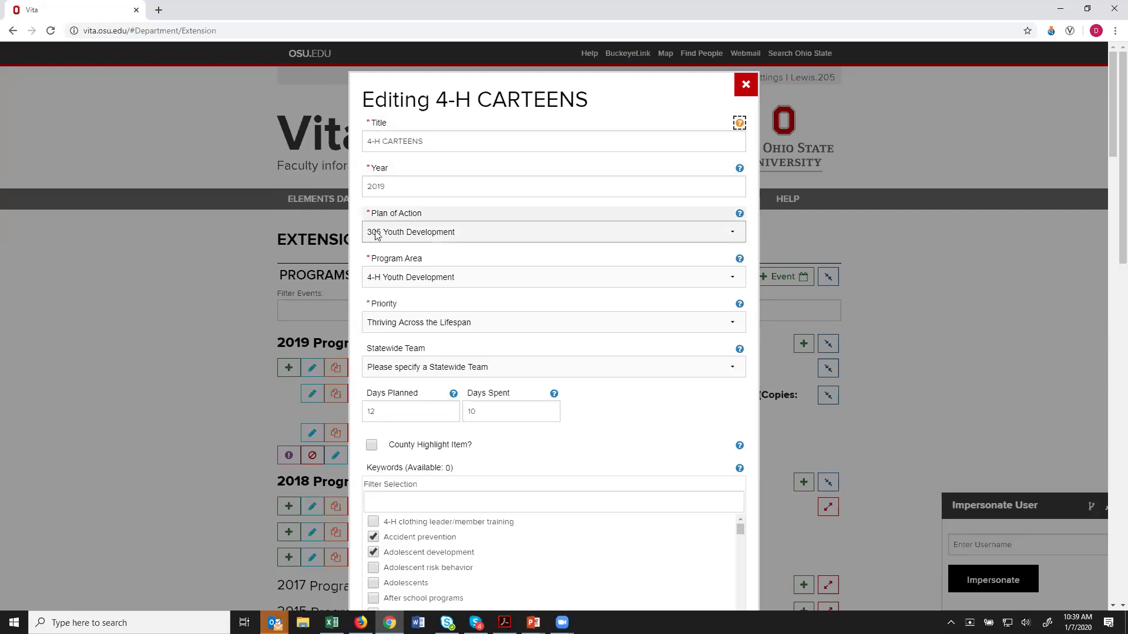
click(734, 236)
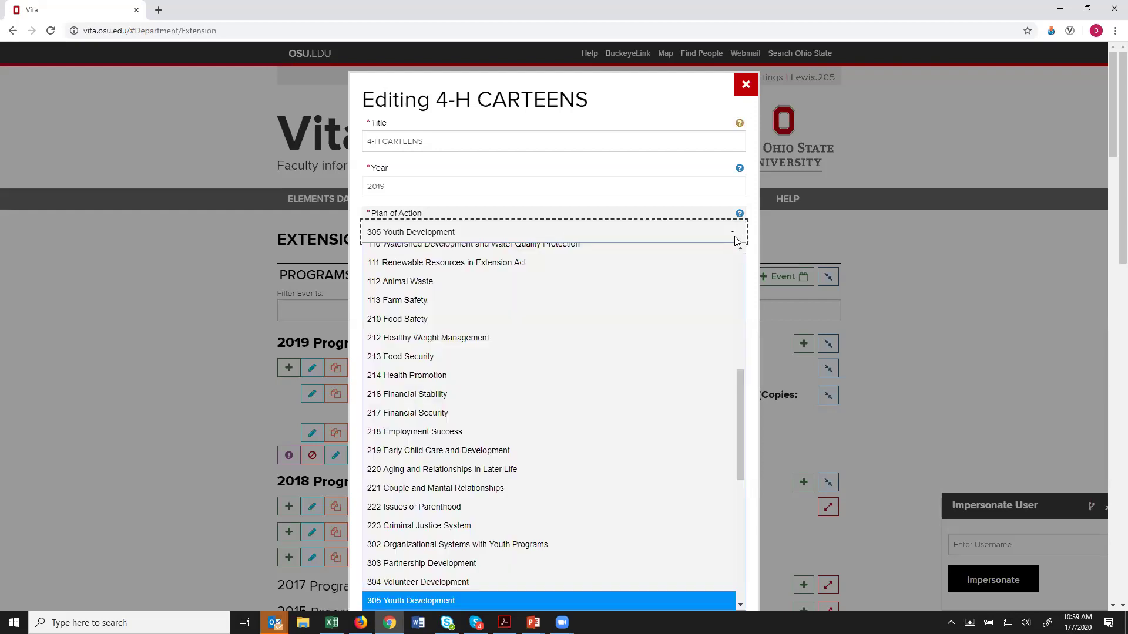
scroll(714, 303, up, 2)
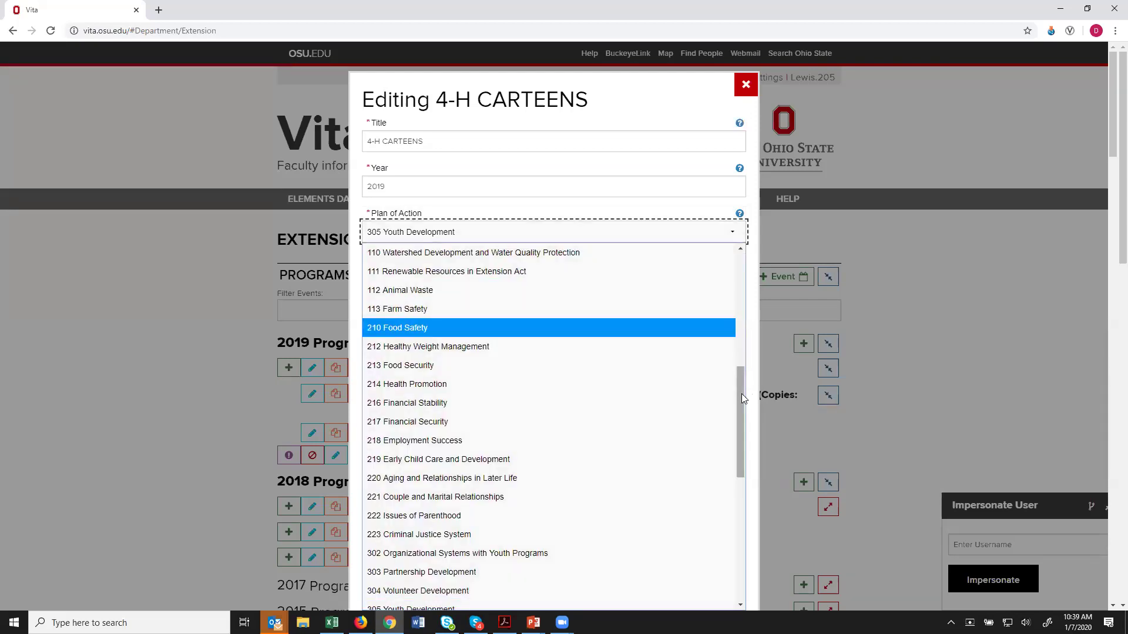
drag(740, 390, 734, 279)
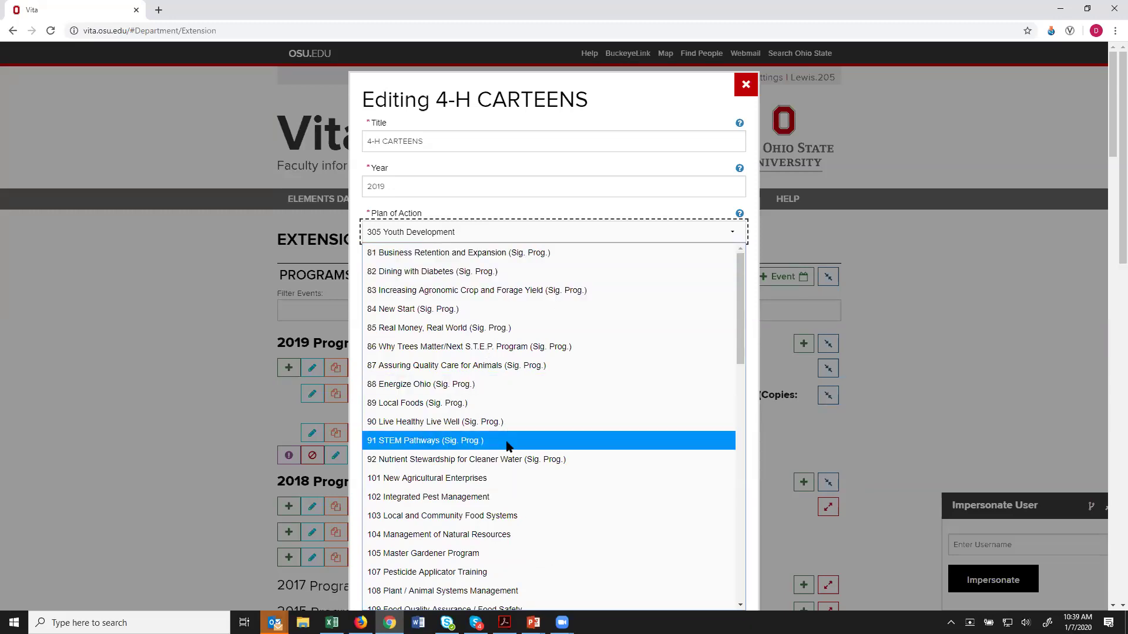
scroll(544, 451, down, 1)
scroll(543, 451, down, 4)
scroll(539, 428, up, 2)
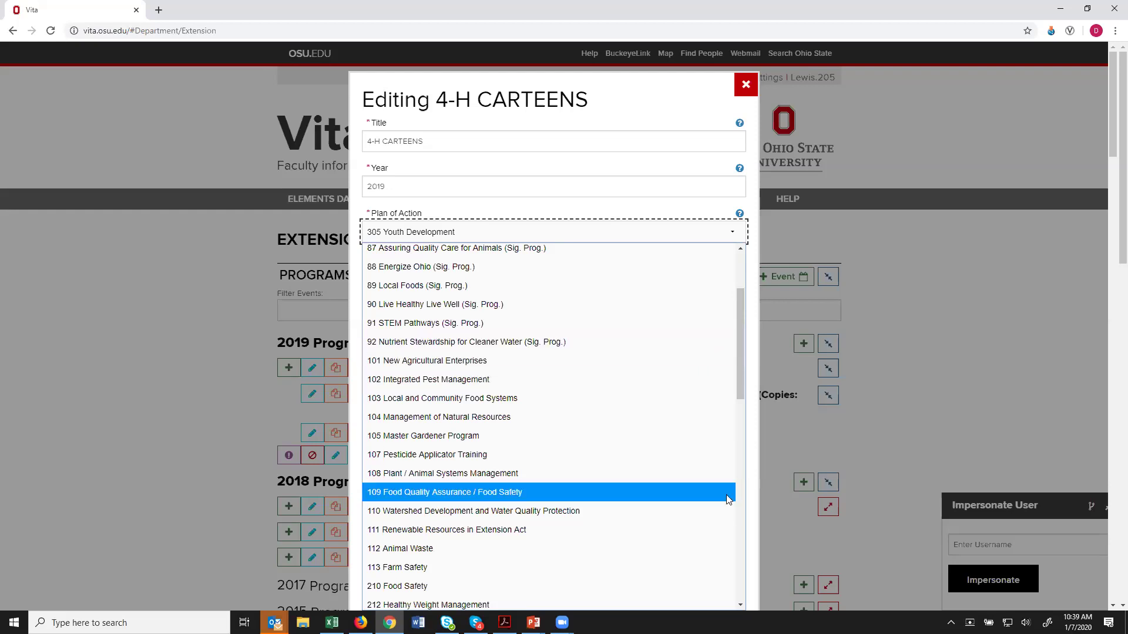
click(741, 606)
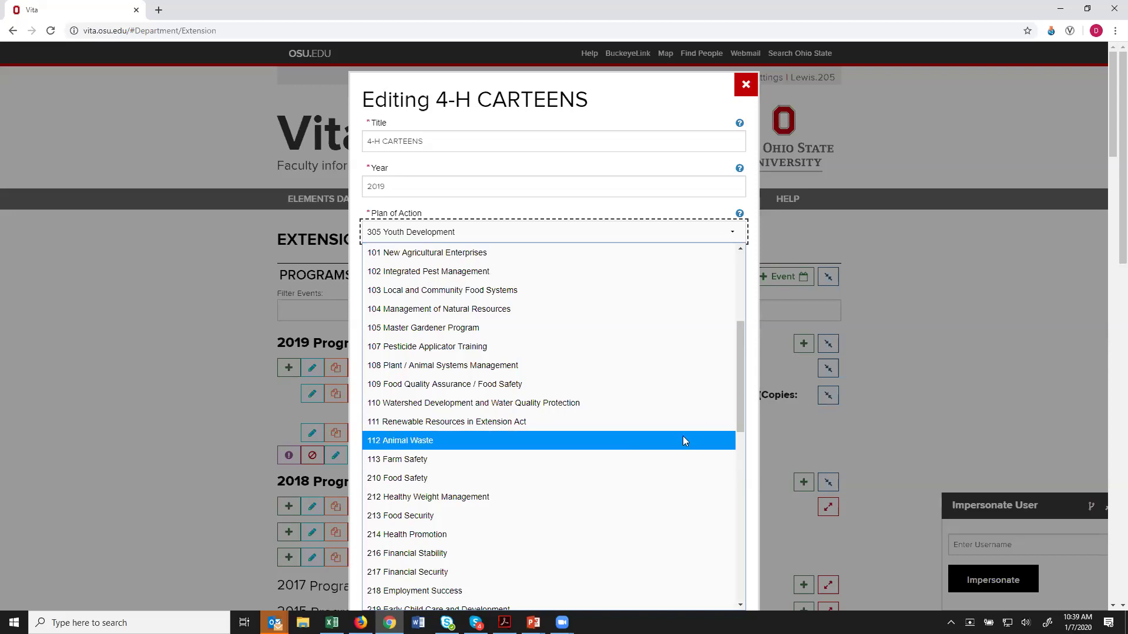
drag(740, 333, 740, 503)
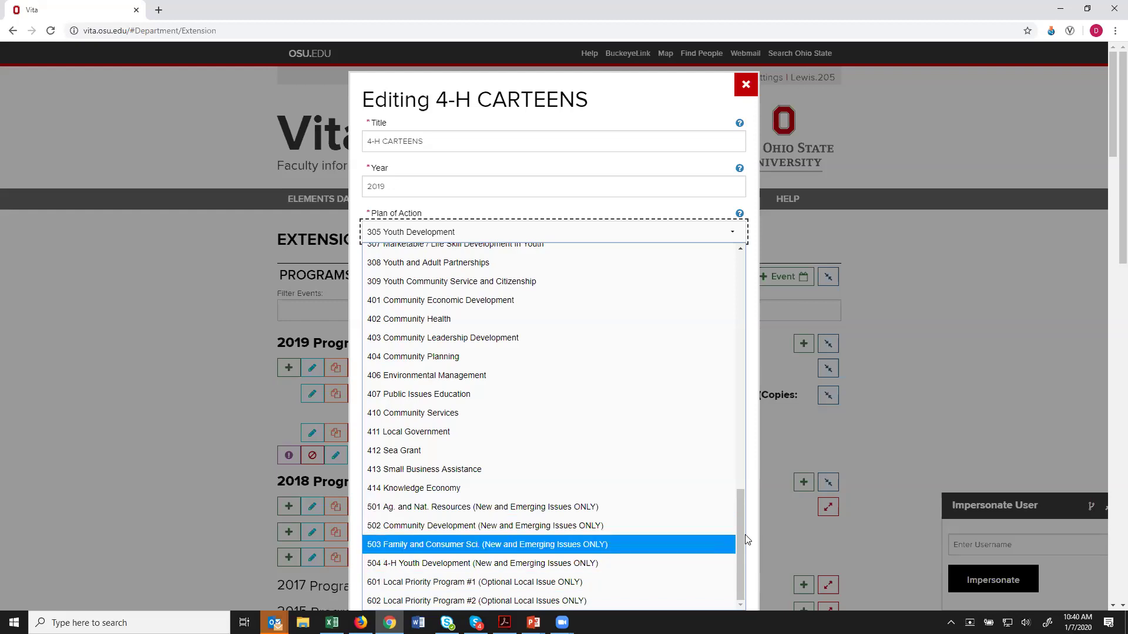
drag(740, 541, 735, 294)
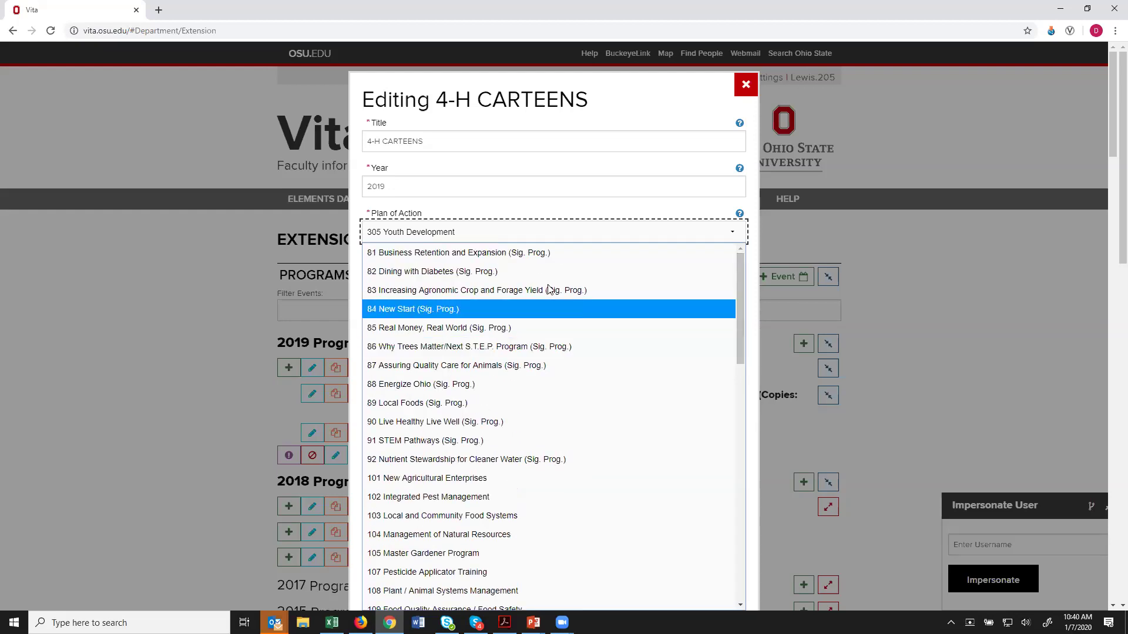
click(473, 232)
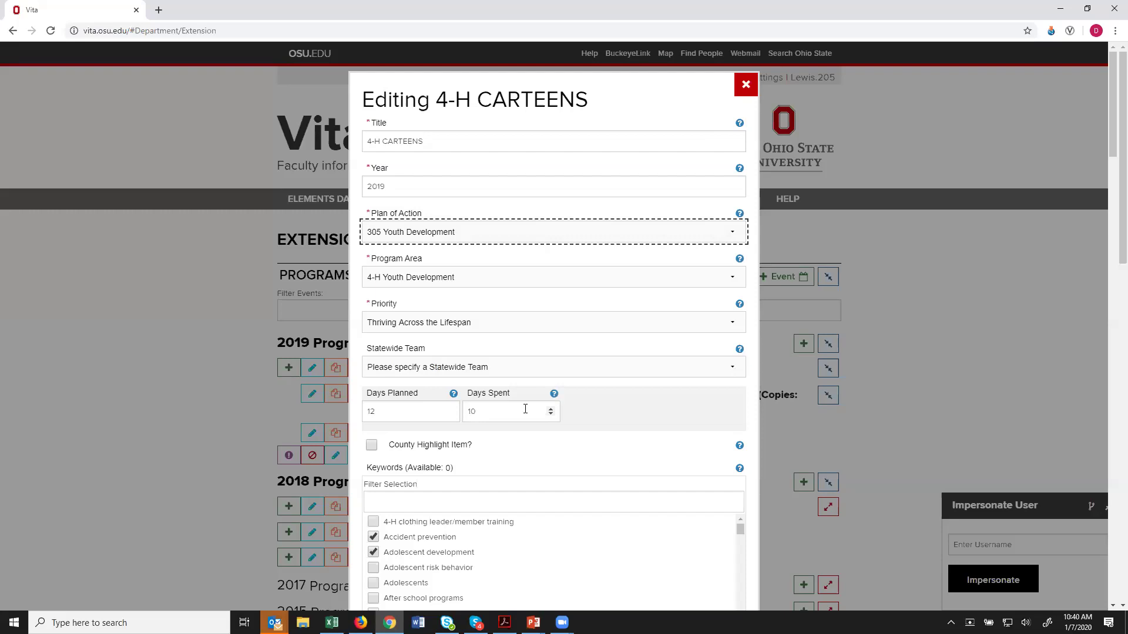
click(686, 276)
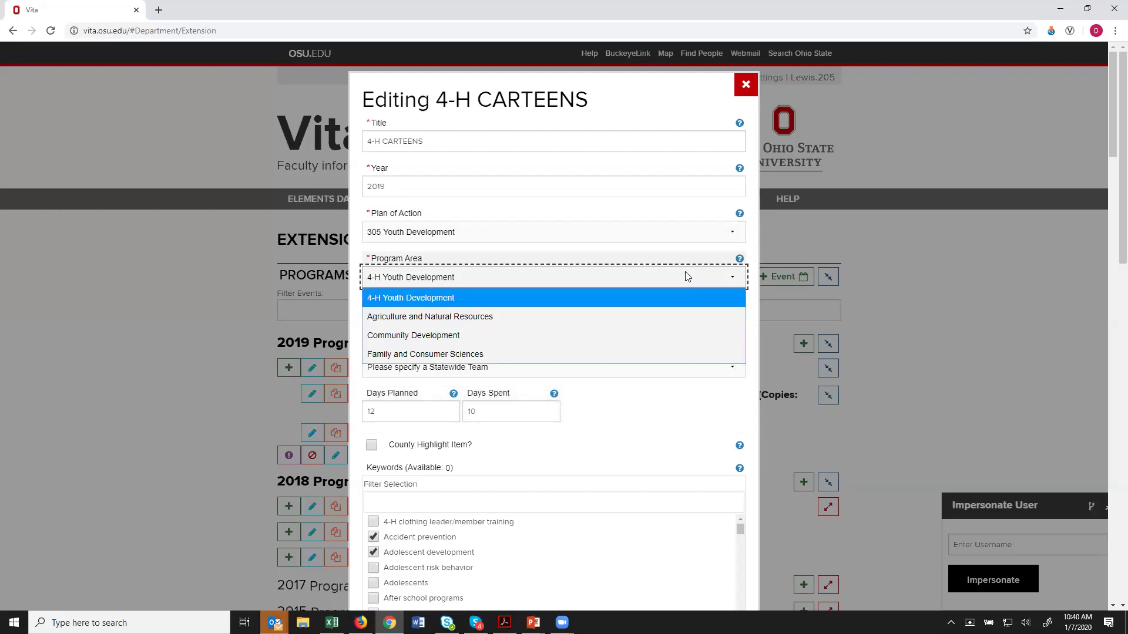
click(685, 276)
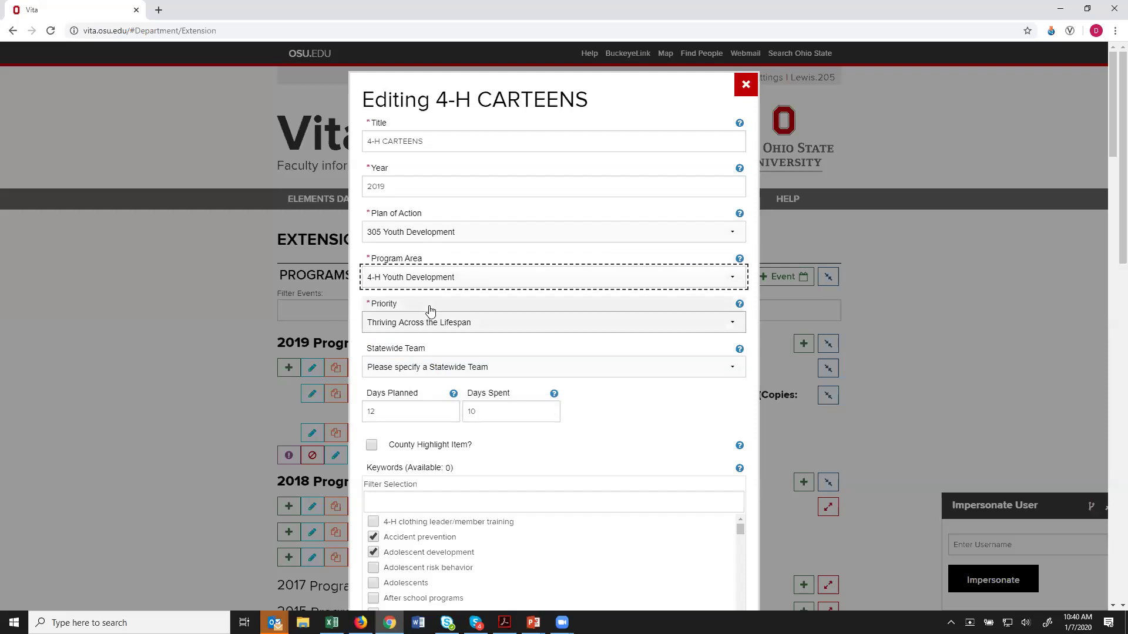
click(598, 326)
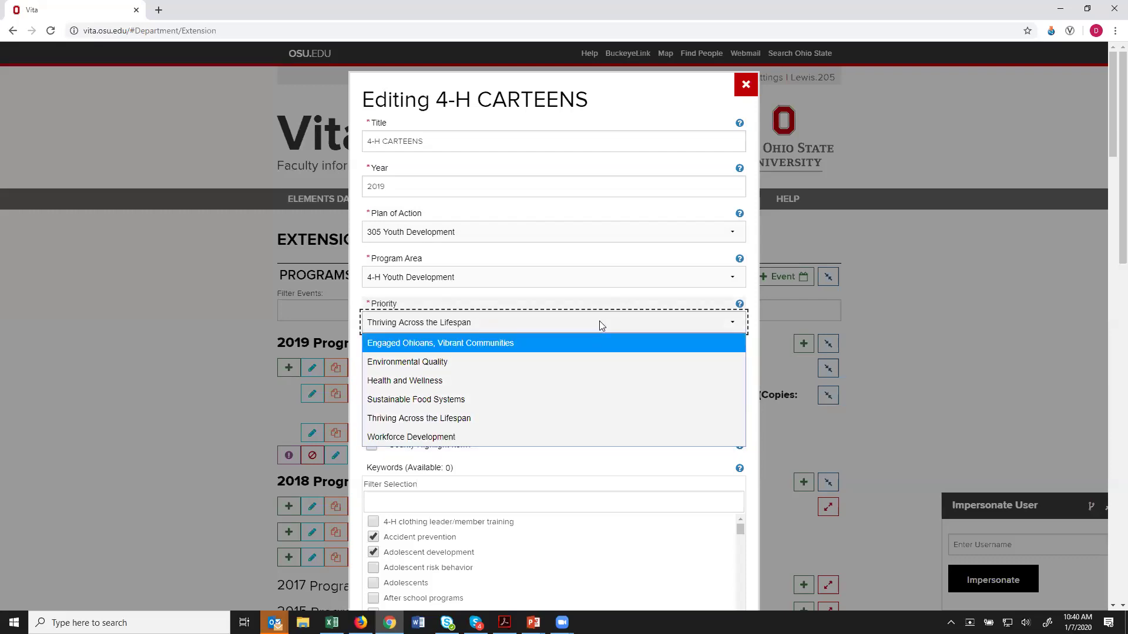
click(599, 324)
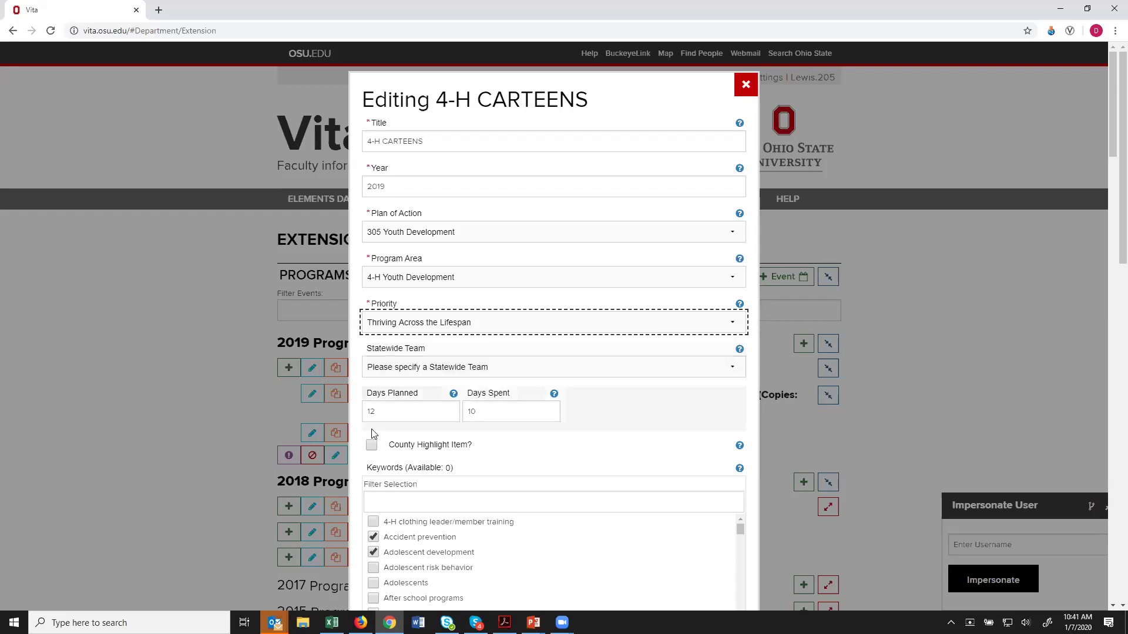
click(363, 413)
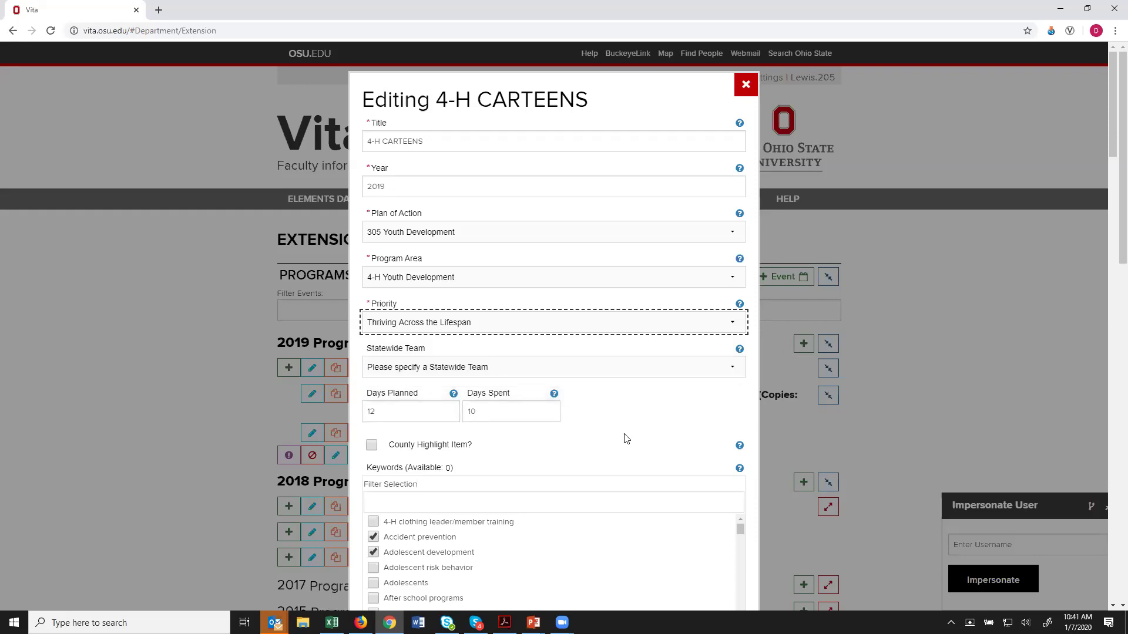
scroll(624, 433, down, 1)
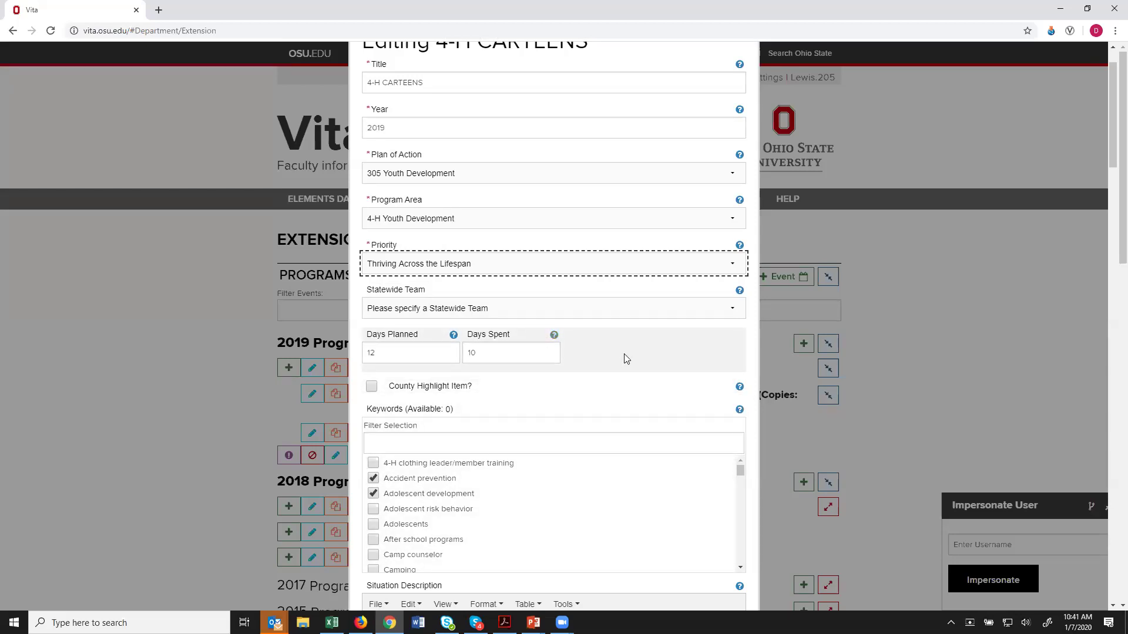
scroll(563, 389, down, 2)
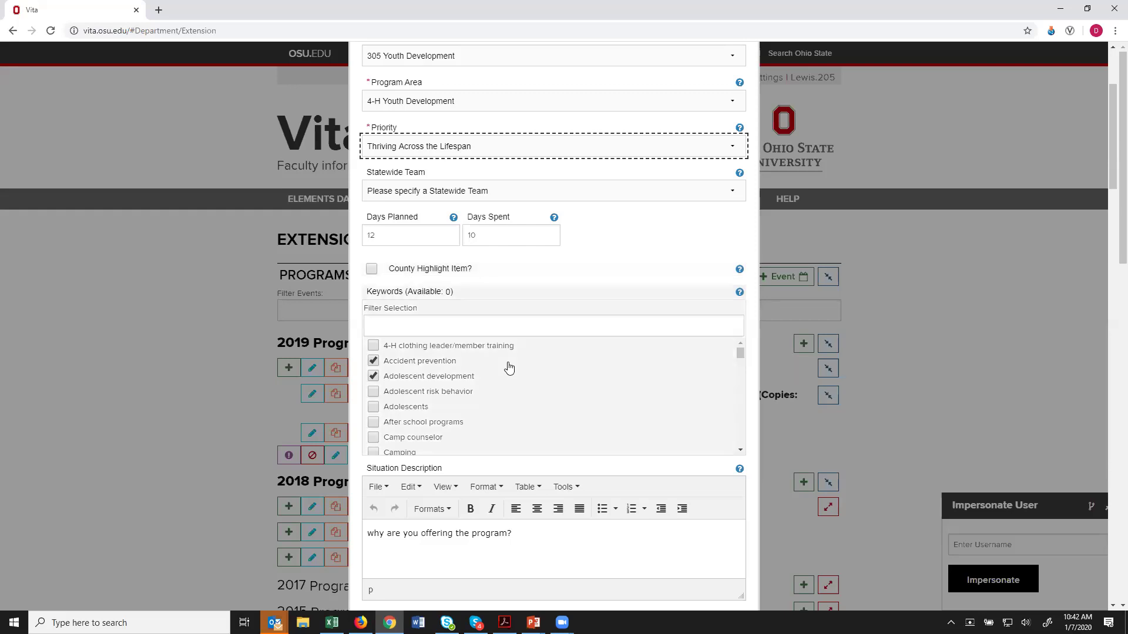
scroll(507, 368, down, 2)
scroll(505, 365, up, 2)
click(447, 304)
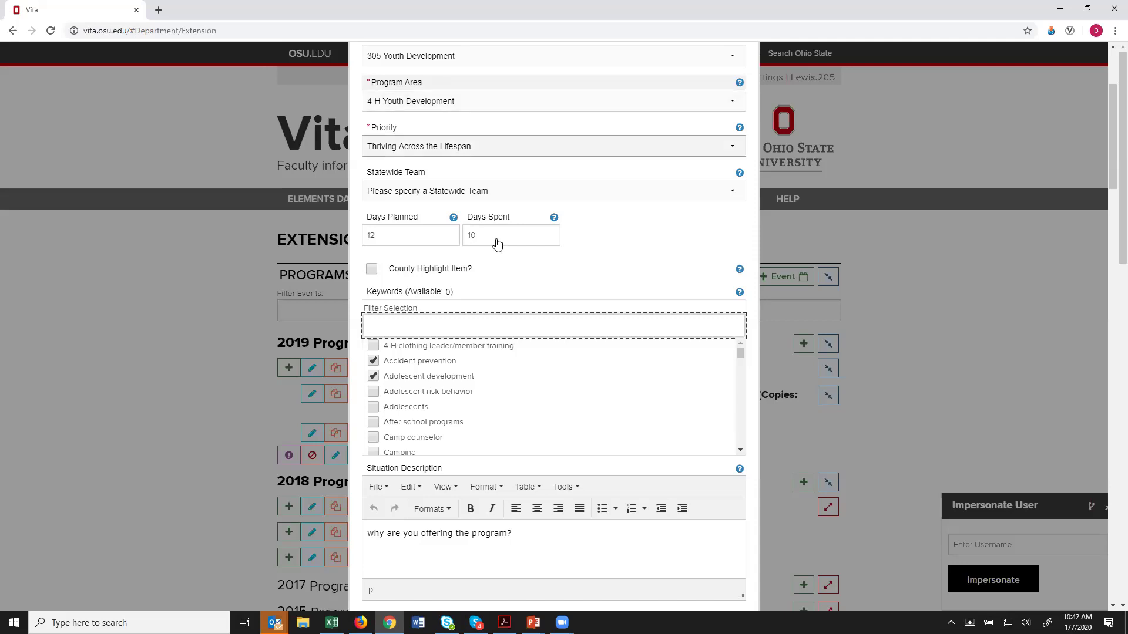
Filter keywords with 'clo', clear the filter, then uncheck Adolescent development
click(360, 317)
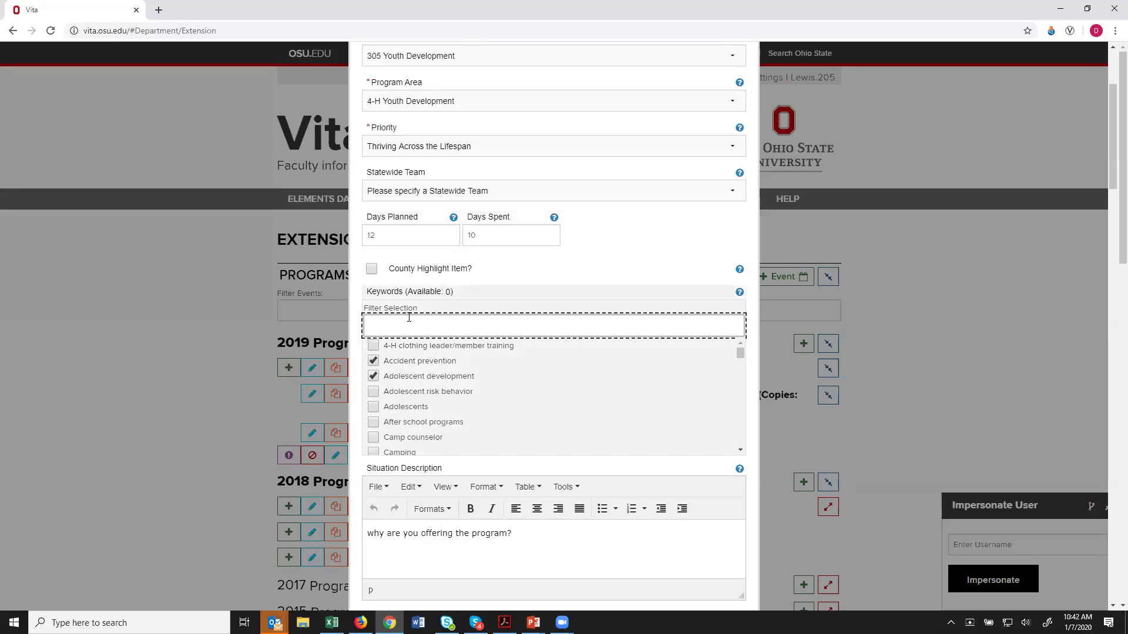
text(clo)
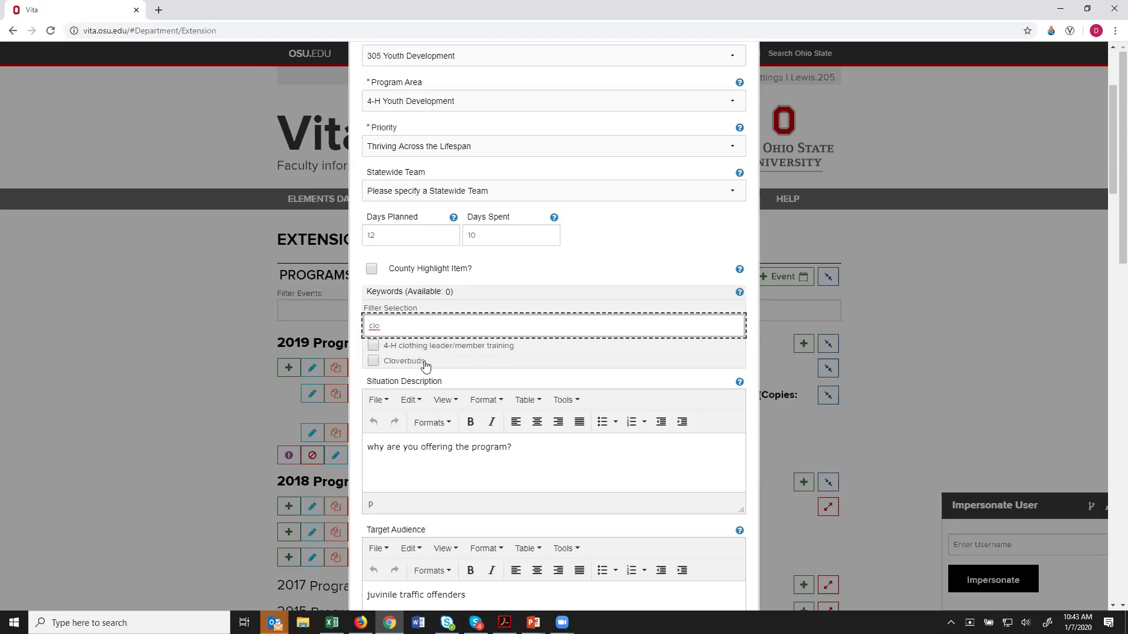
key(BackSpace)
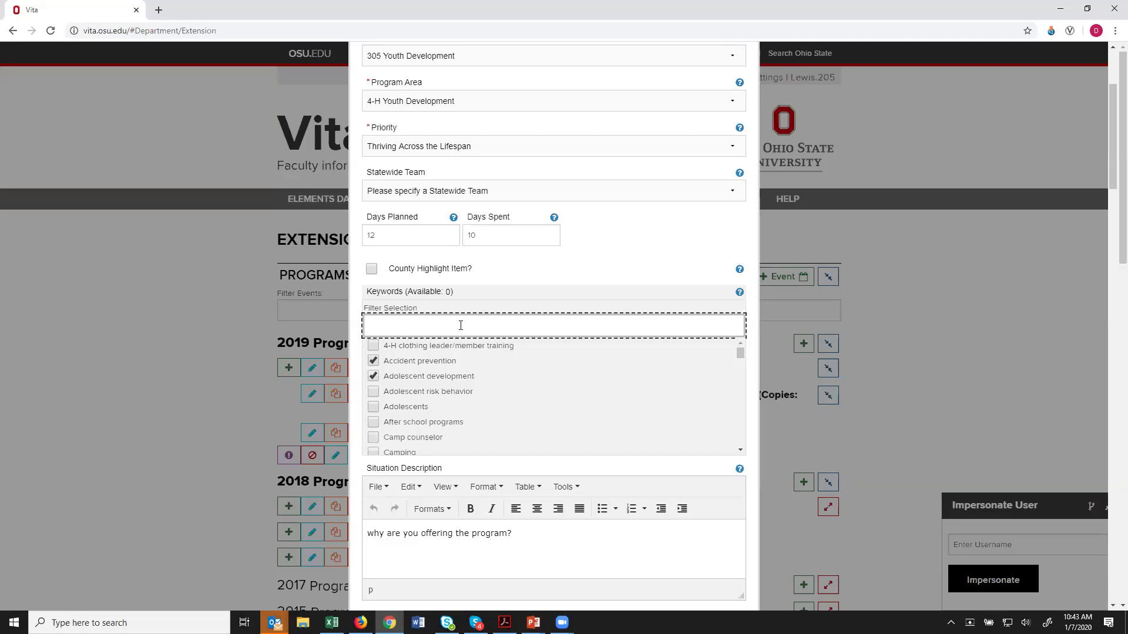
click(375, 379)
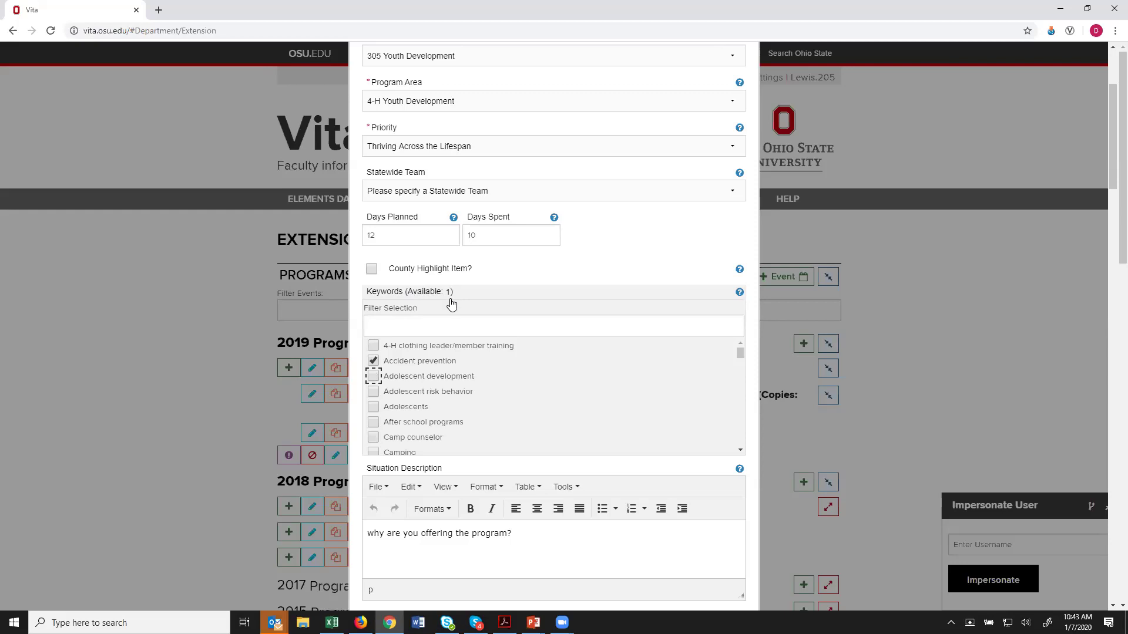
Settle keywords on Accident prevention and Adolescent development, leaving Adolescent risk behavior unchecked
click(374, 376)
click(374, 360)
click(373, 377)
click(374, 376)
click(373, 392)
mouse_move(462, 299)
click(374, 392)
Place the caret at the end of the Situation Description text
scroll(480, 392, down, 1)
scroll(481, 391, down, 3)
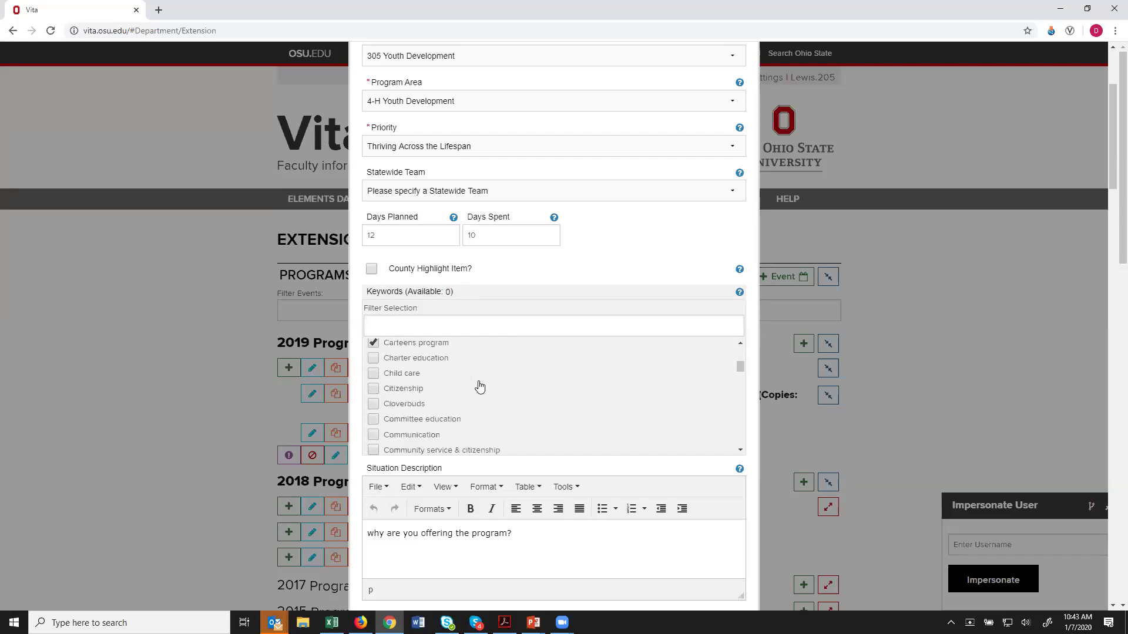
click(516, 533)
scroll(576, 517, down, 5)
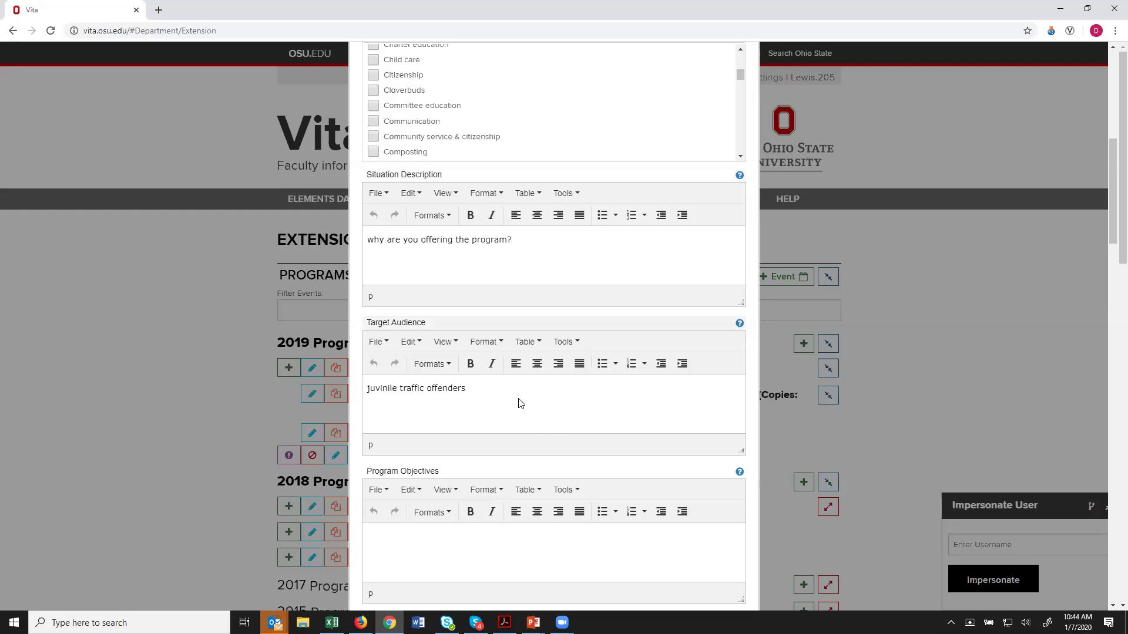
scroll(511, 396, down, 2)
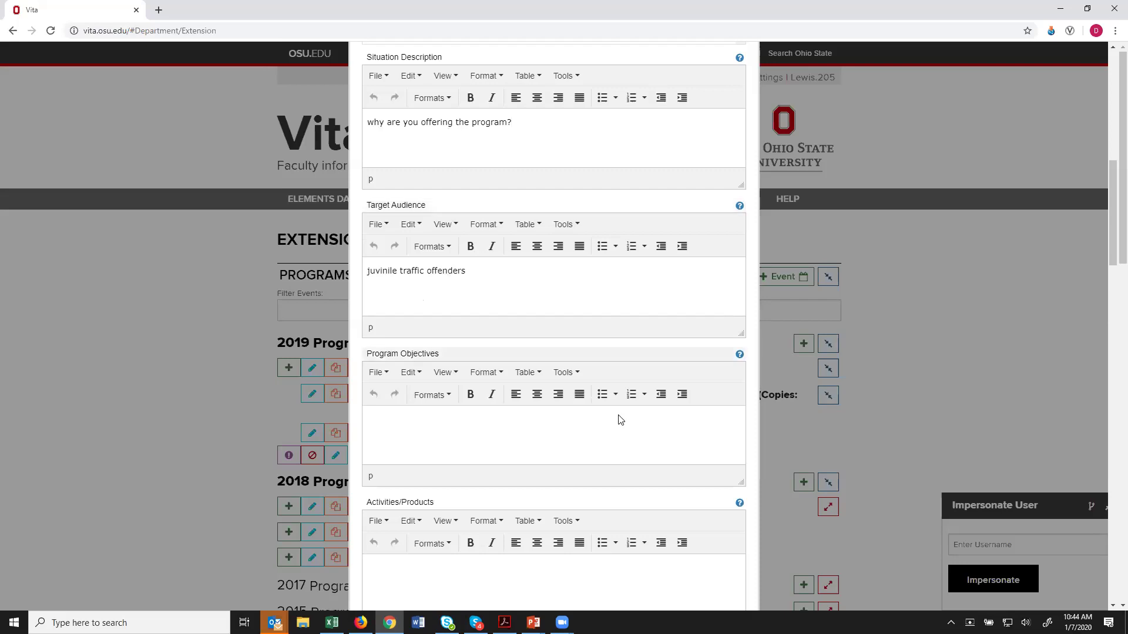
scroll(445, 433, down, 1)
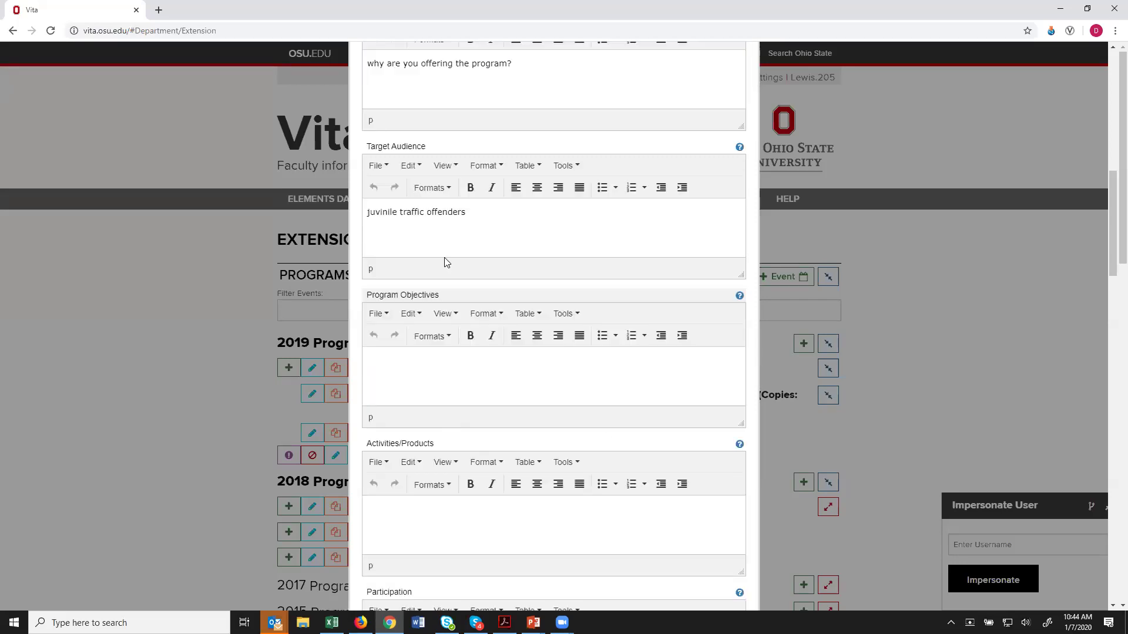
click(493, 371)
scroll(511, 370, up, 4)
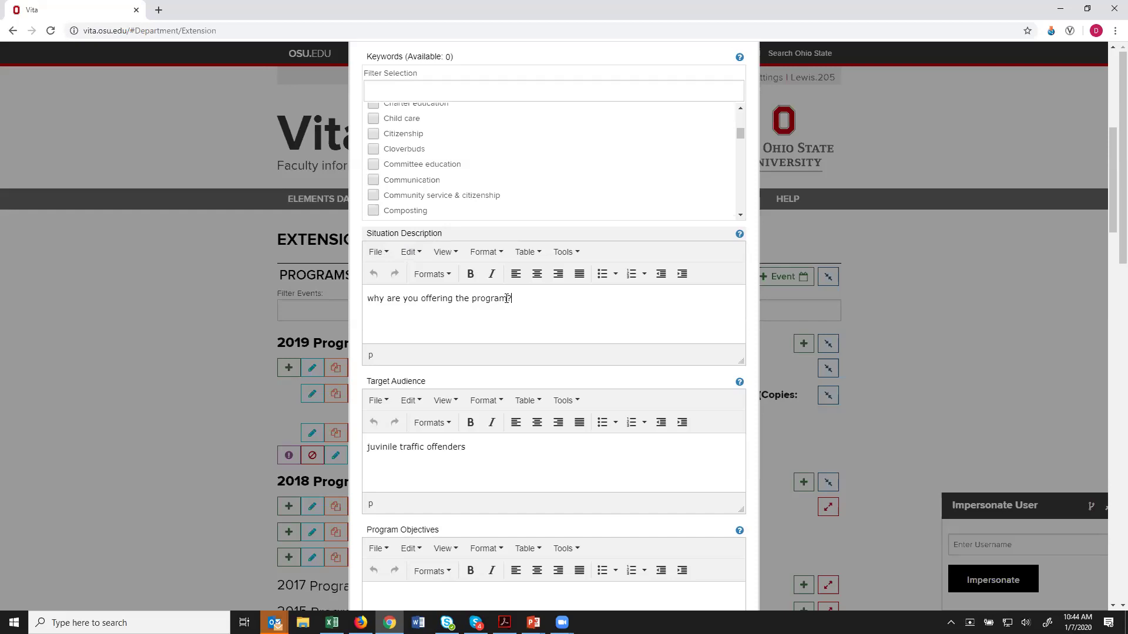
drag(511, 298, 360, 301)
click(471, 274)
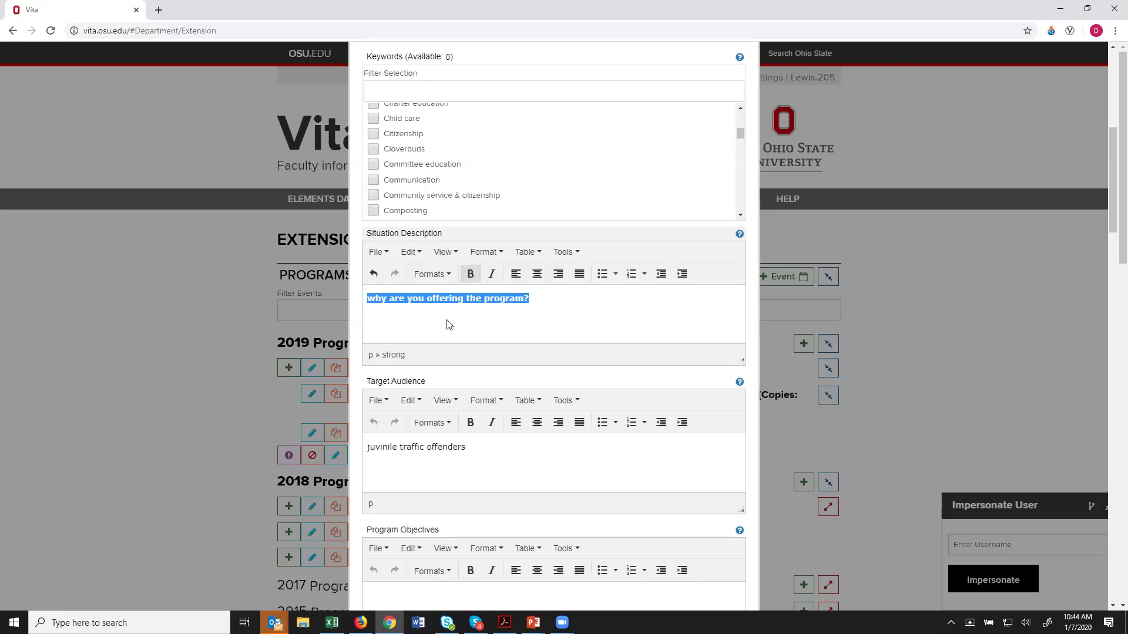
click(577, 321)
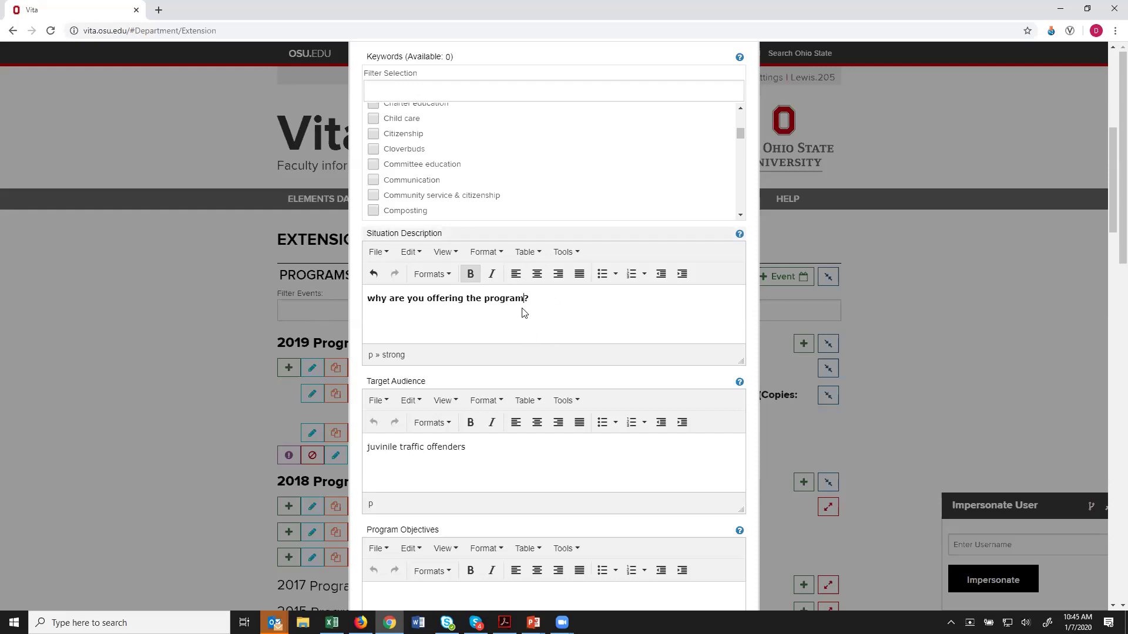
click(374, 274)
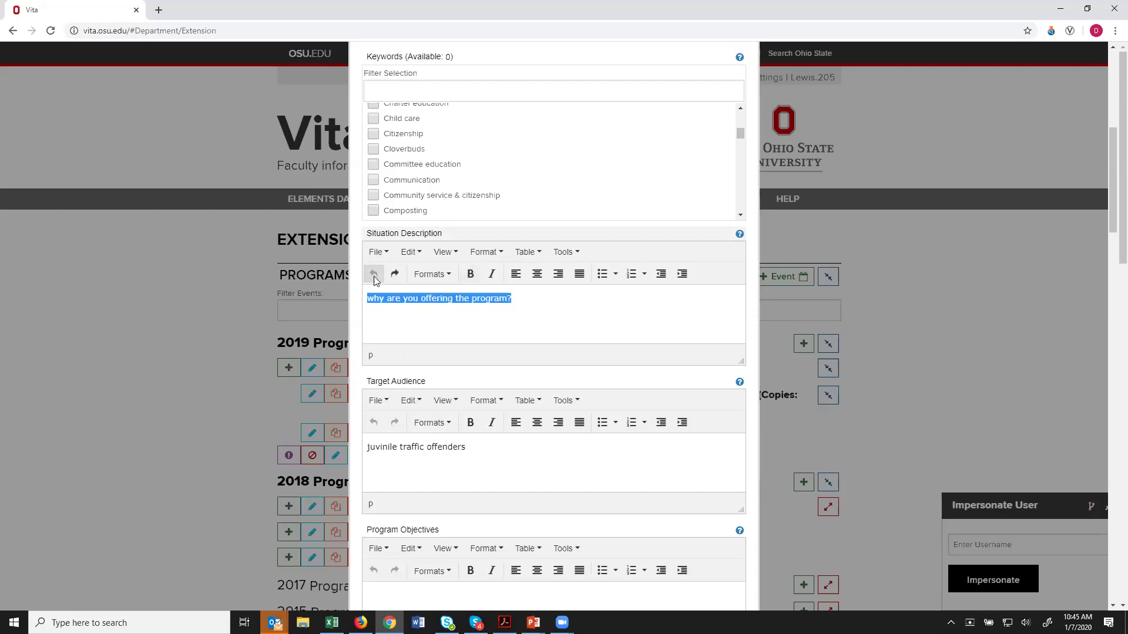
click(563, 320)
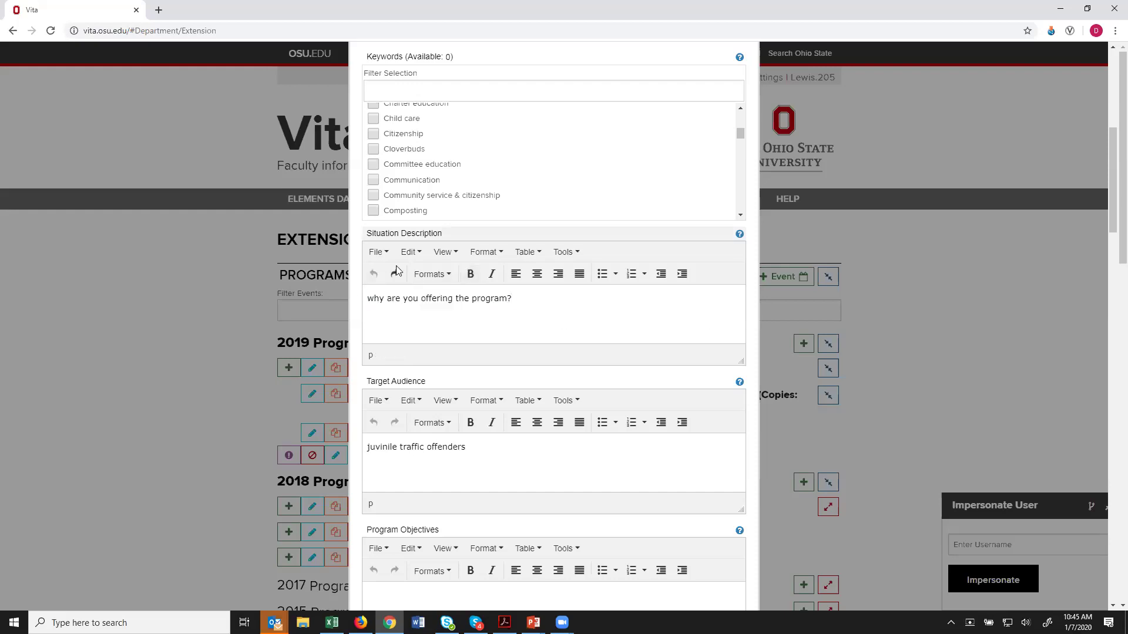
scroll(562, 316, down, 3)
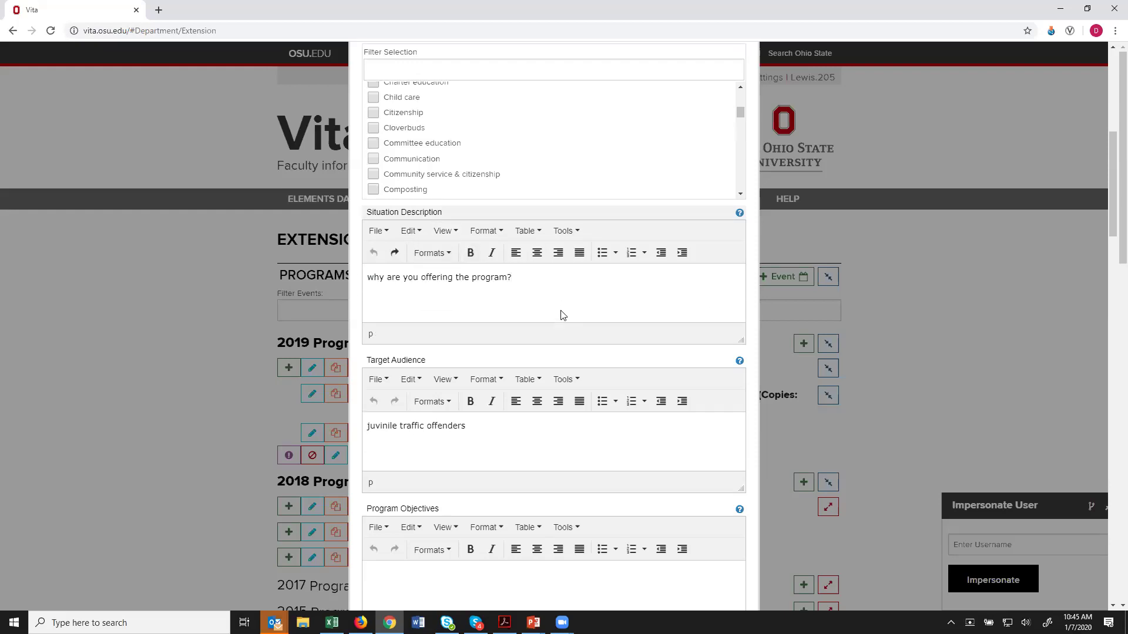
click(637, 288)
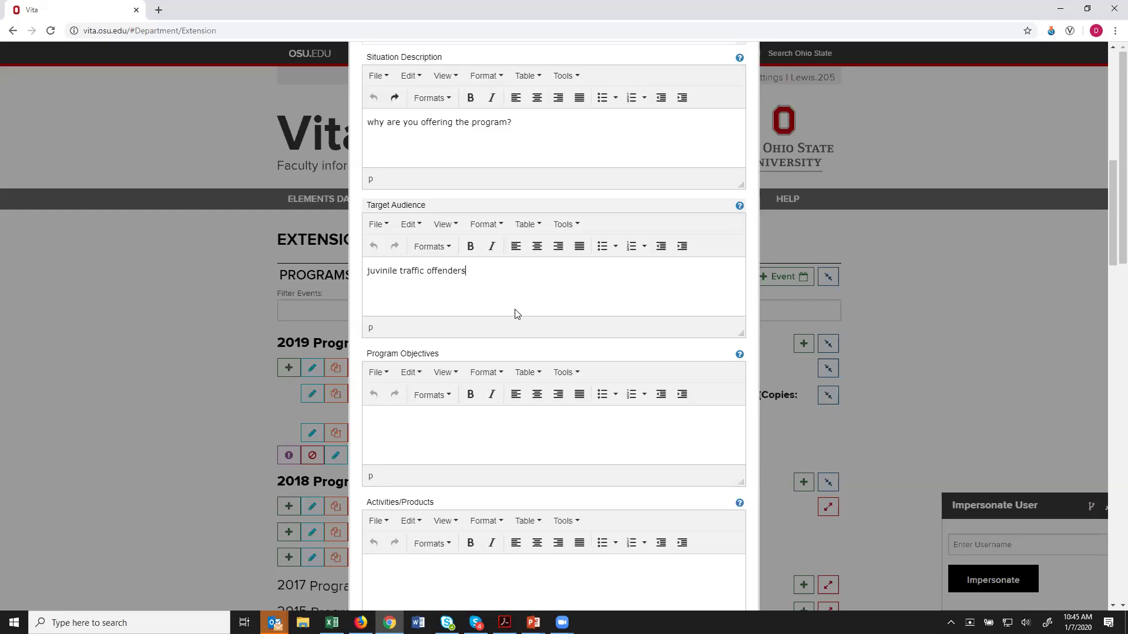
scroll(516, 314, down, 1)
click(511, 359)
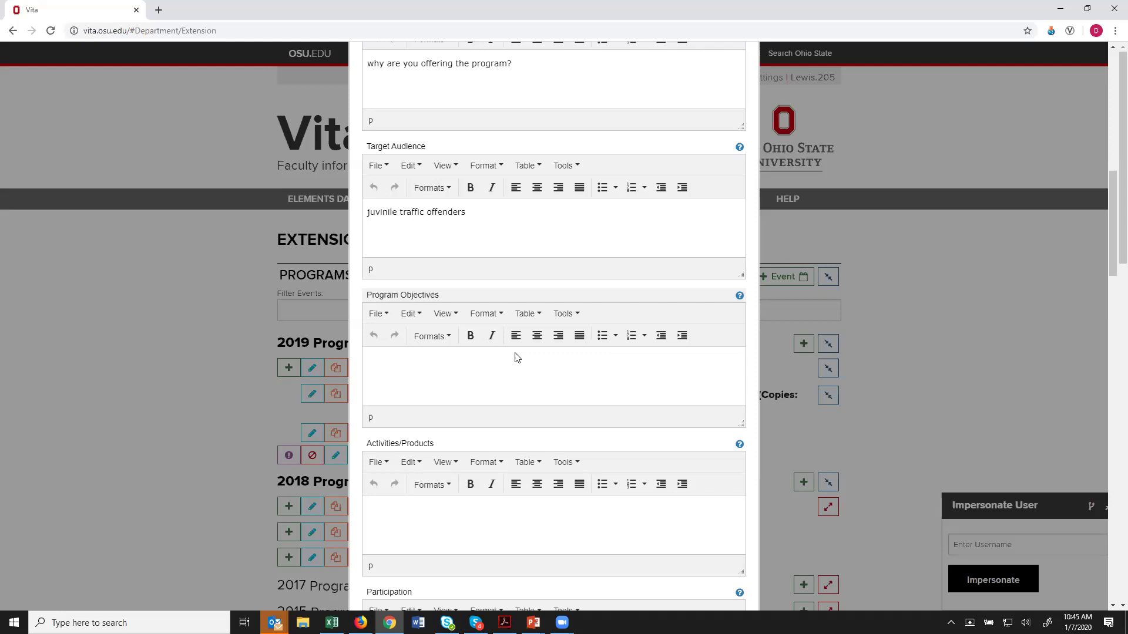
scroll(516, 358, down, 3)
click(457, 339)
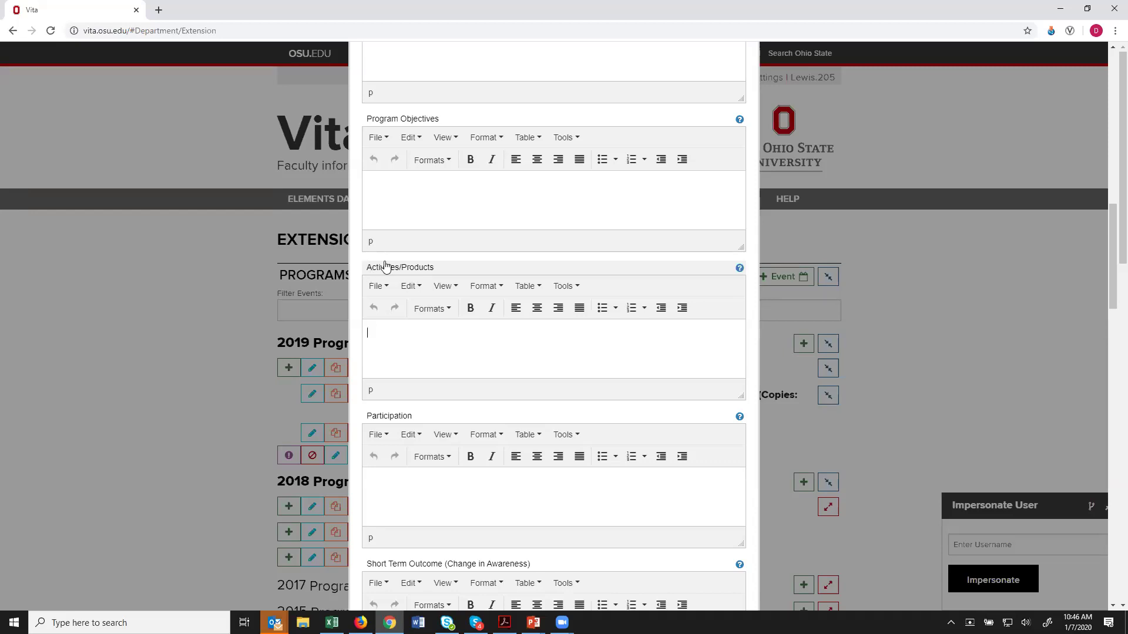
click(441, 341)
scroll(568, 356, down, 2)
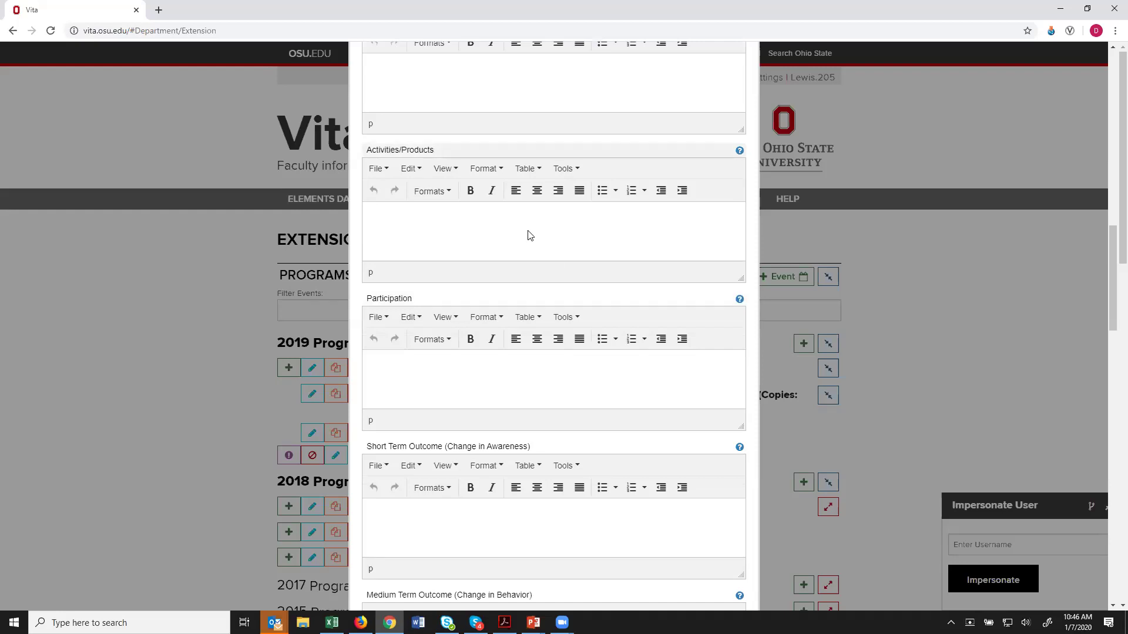
scroll(625, 218, up, 4)
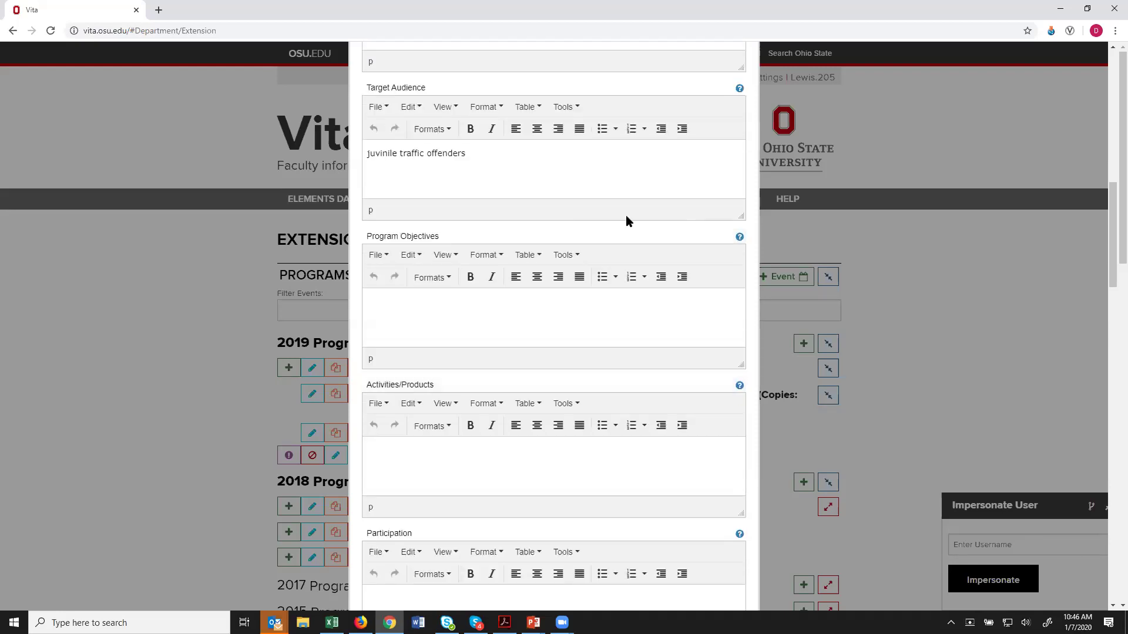
scroll(625, 220, up, 10)
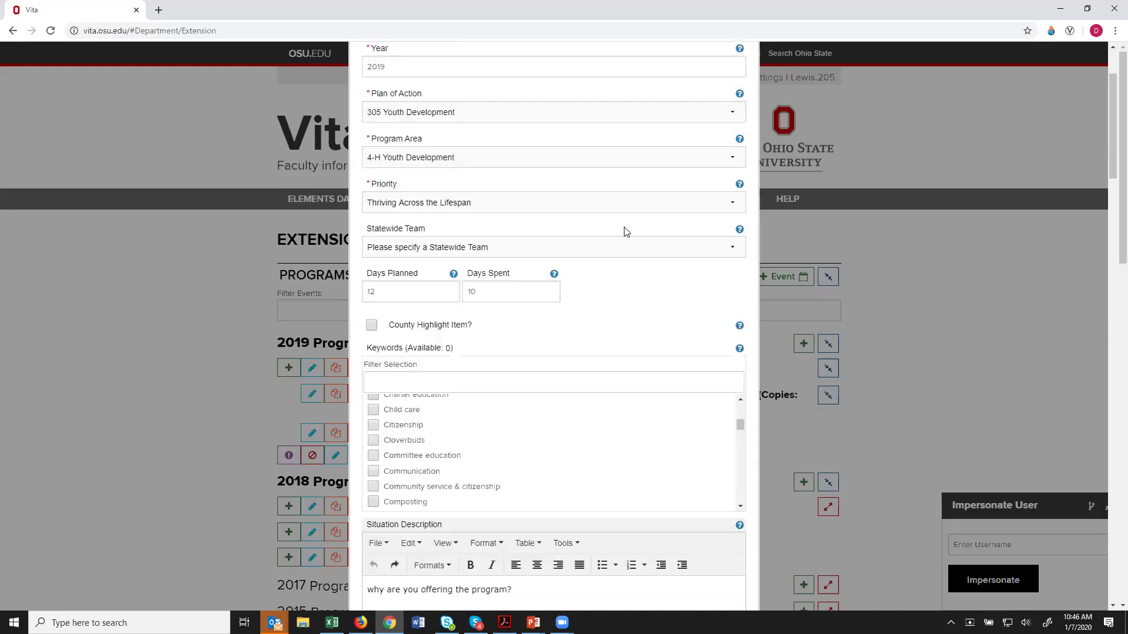
scroll(625, 232, up, 1)
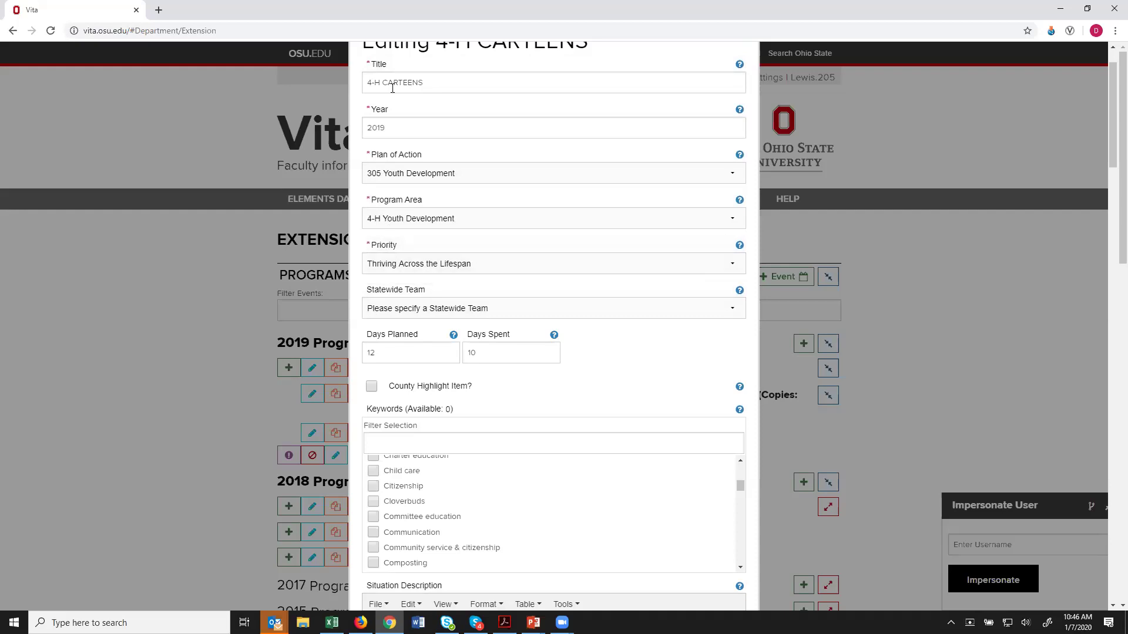
scroll(468, 405, down, 5)
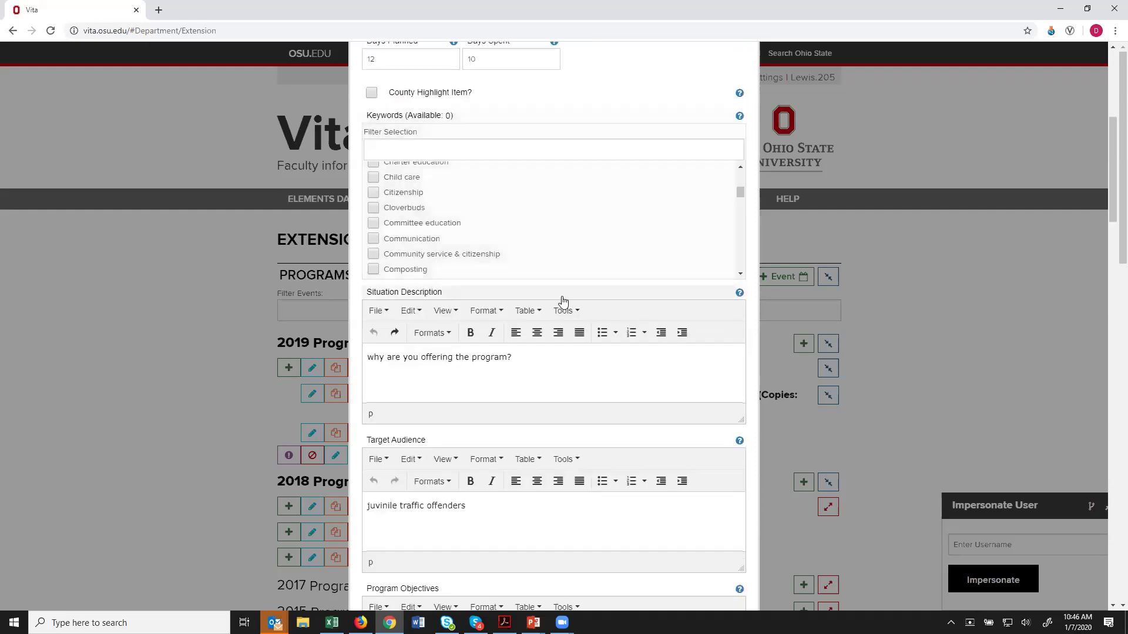
scroll(499, 370, down, 2)
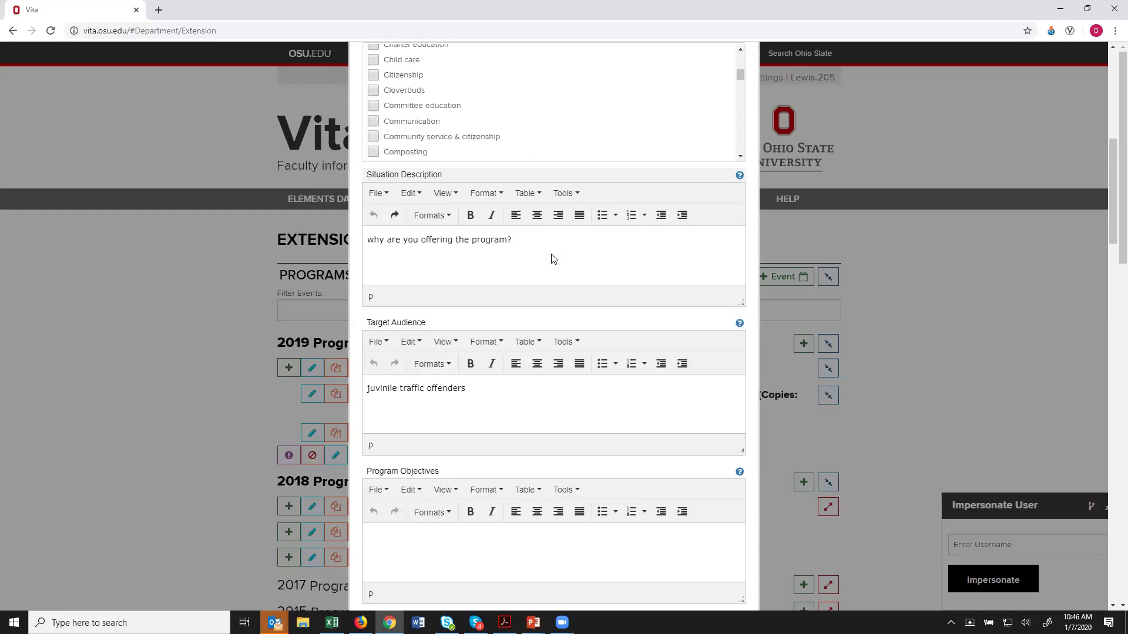
scroll(566, 277, down, 2)
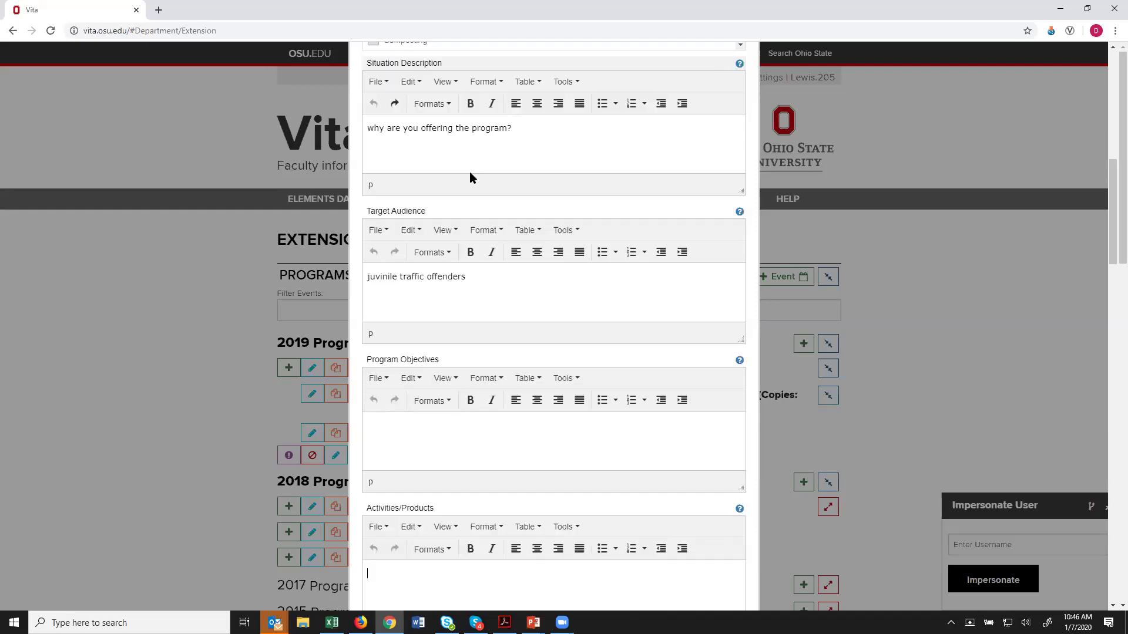
scroll(521, 213, down, 5)
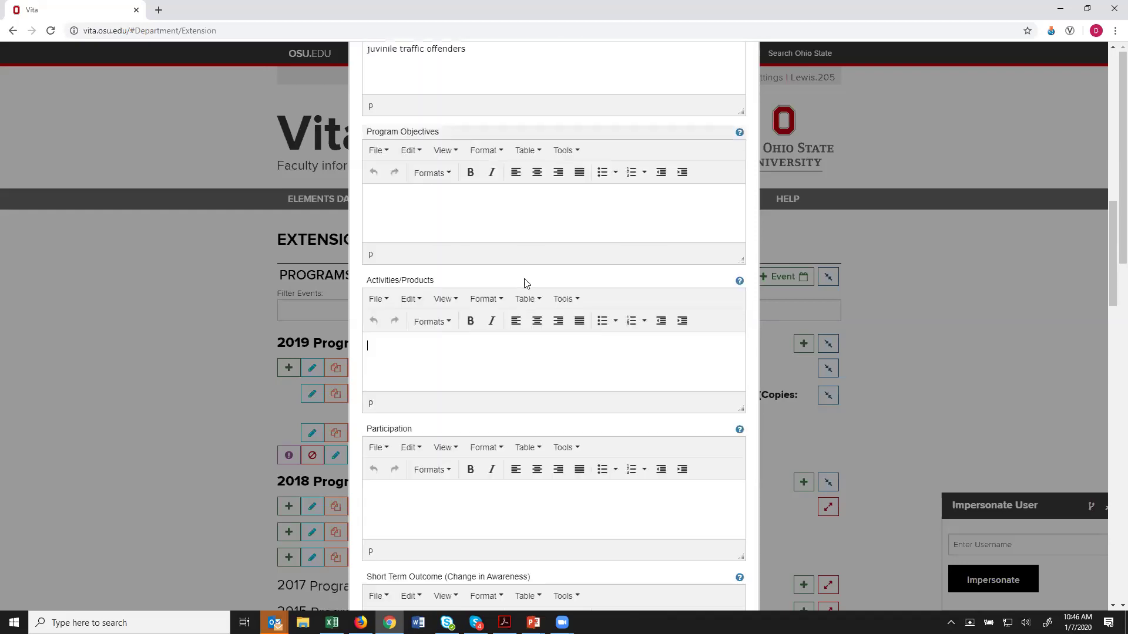
scroll(575, 300, down, 1)
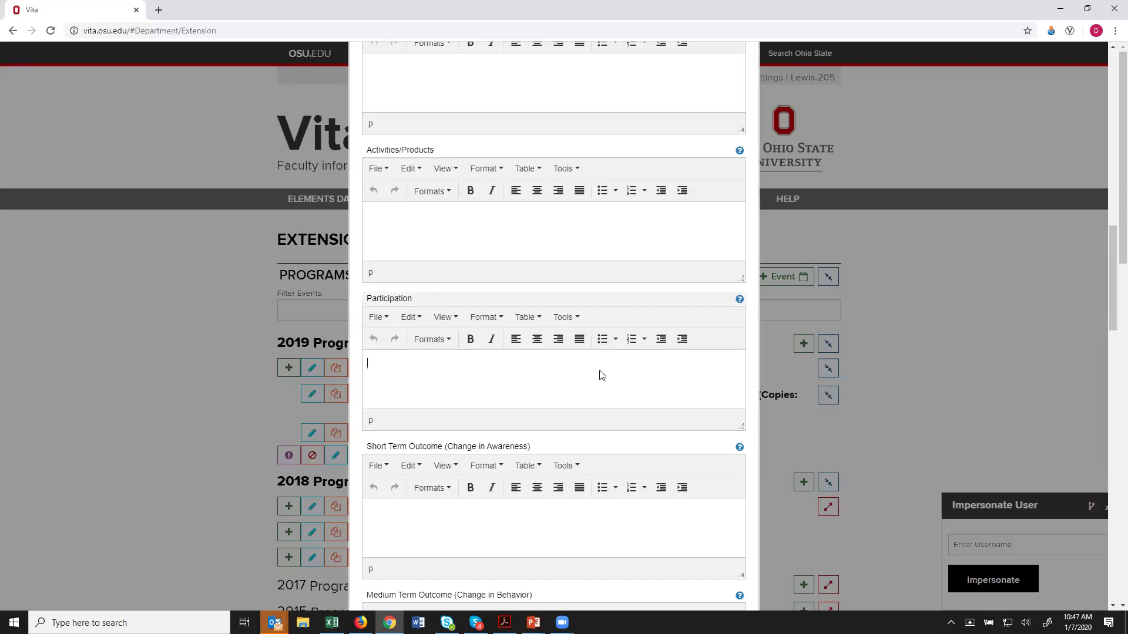
scroll(590, 379, down, 4)
click(555, 287)
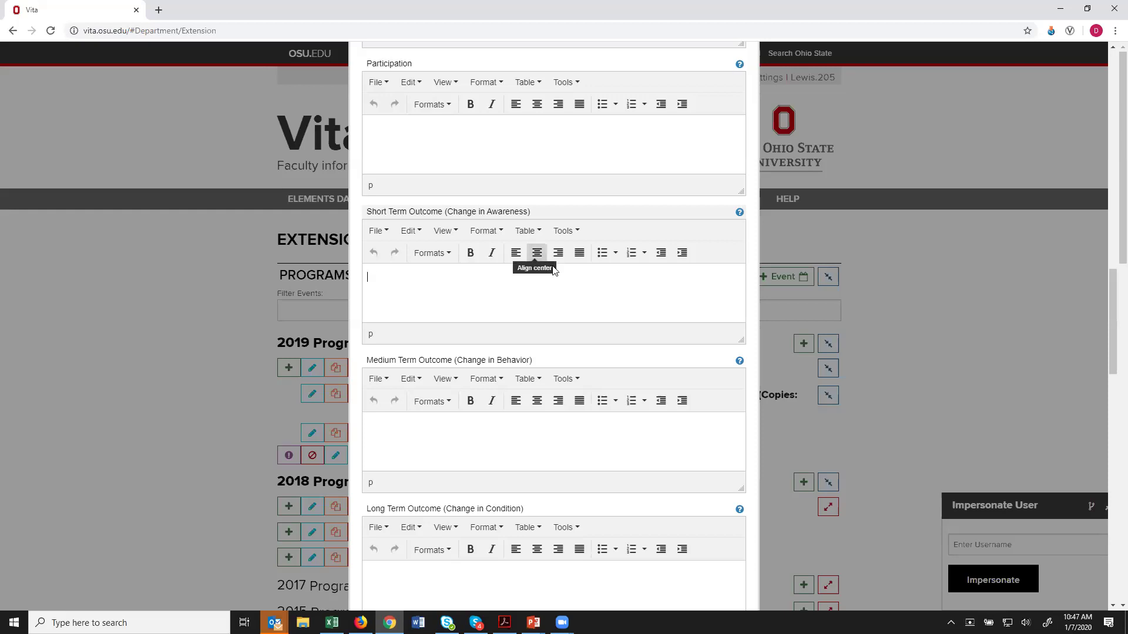
scroll(644, 280, down, 1)
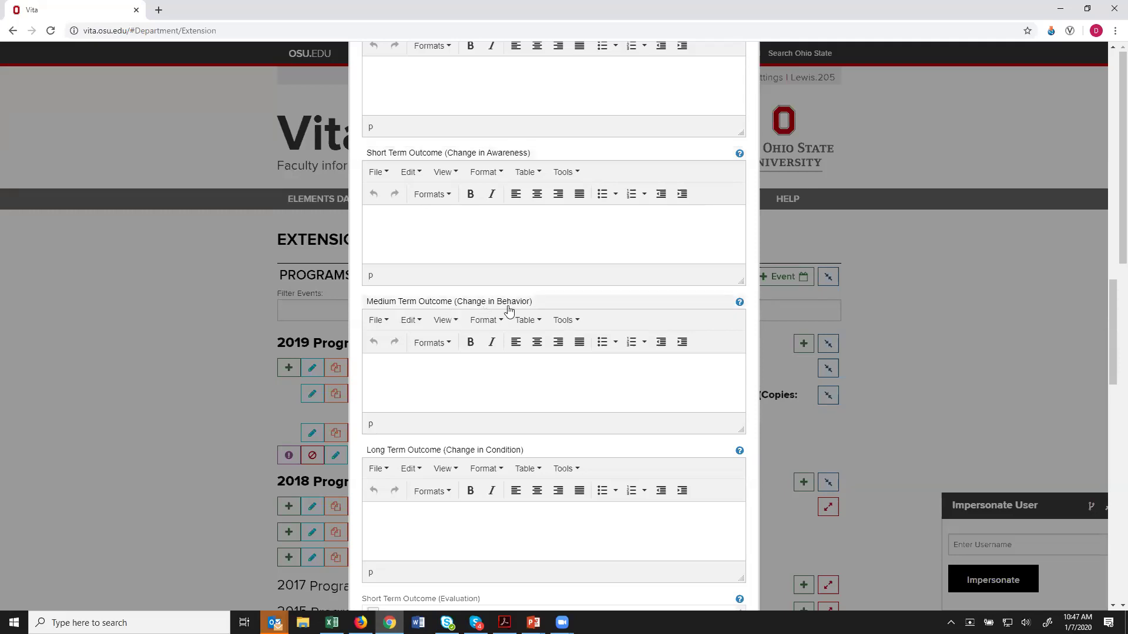
click(415, 365)
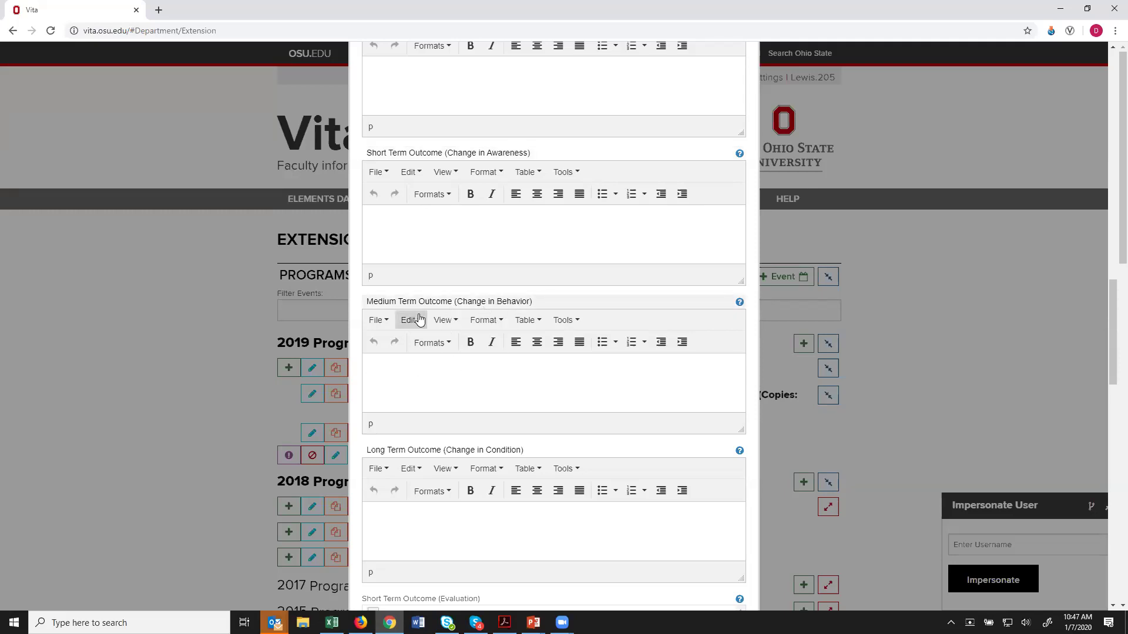
scroll(550, 375, down, 3)
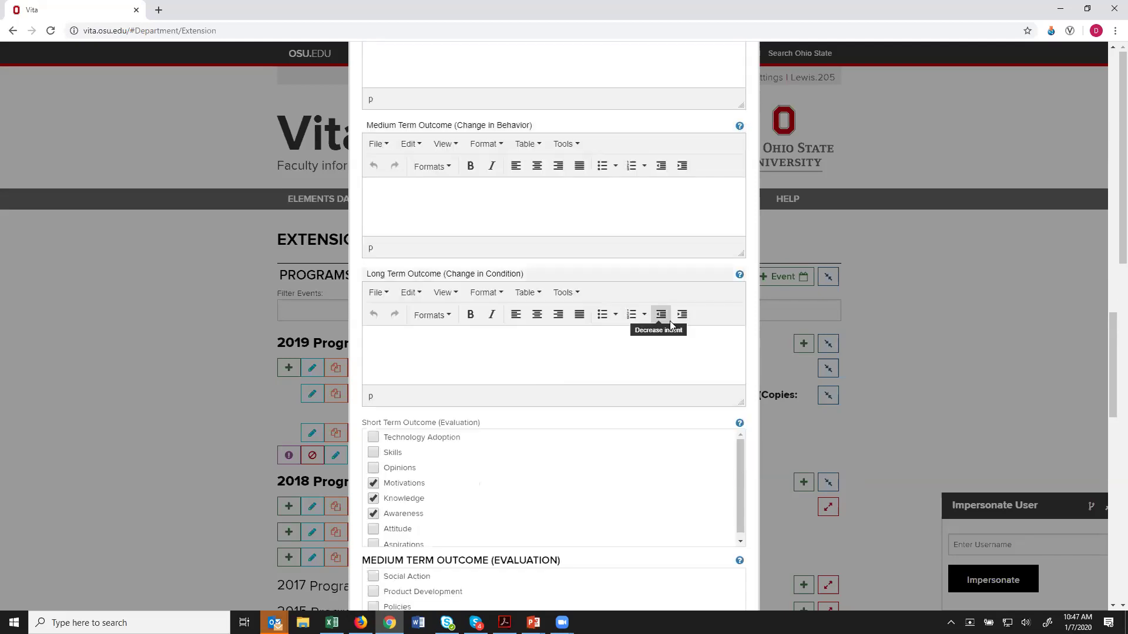
click(379, 337)
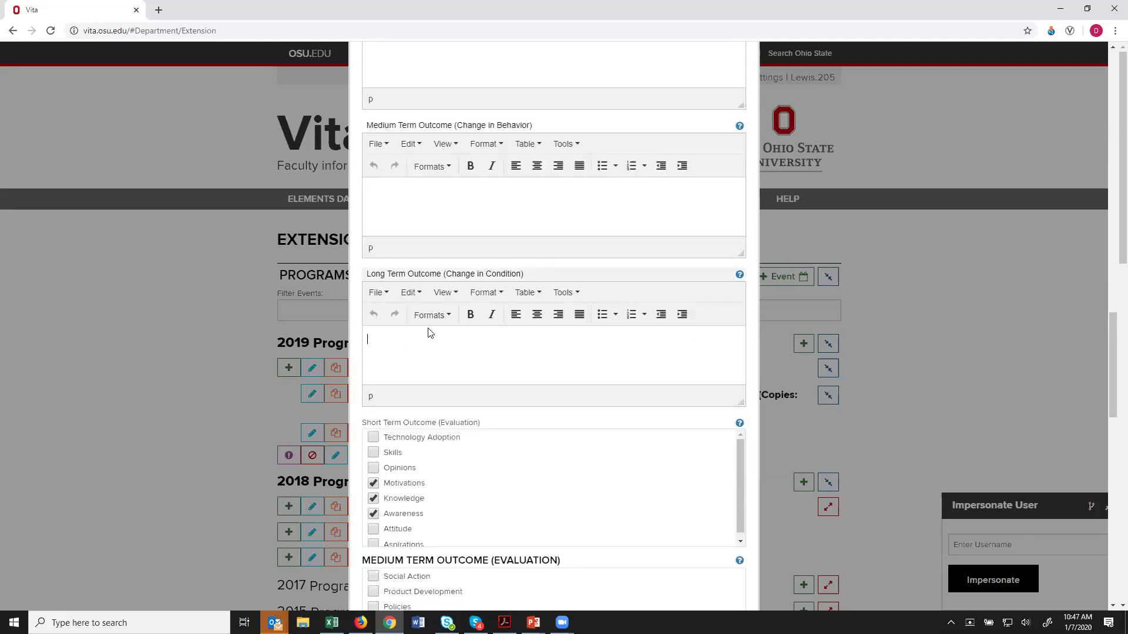
click(558, 314)
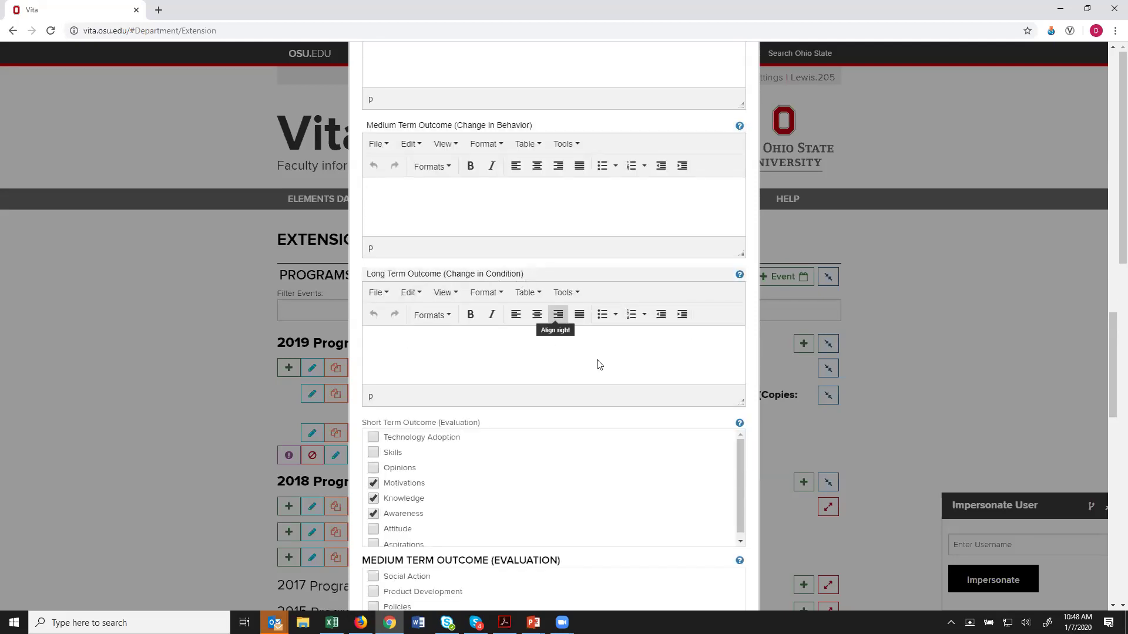
scroll(605, 359, up, 2)
scroll(607, 357, up, 1)
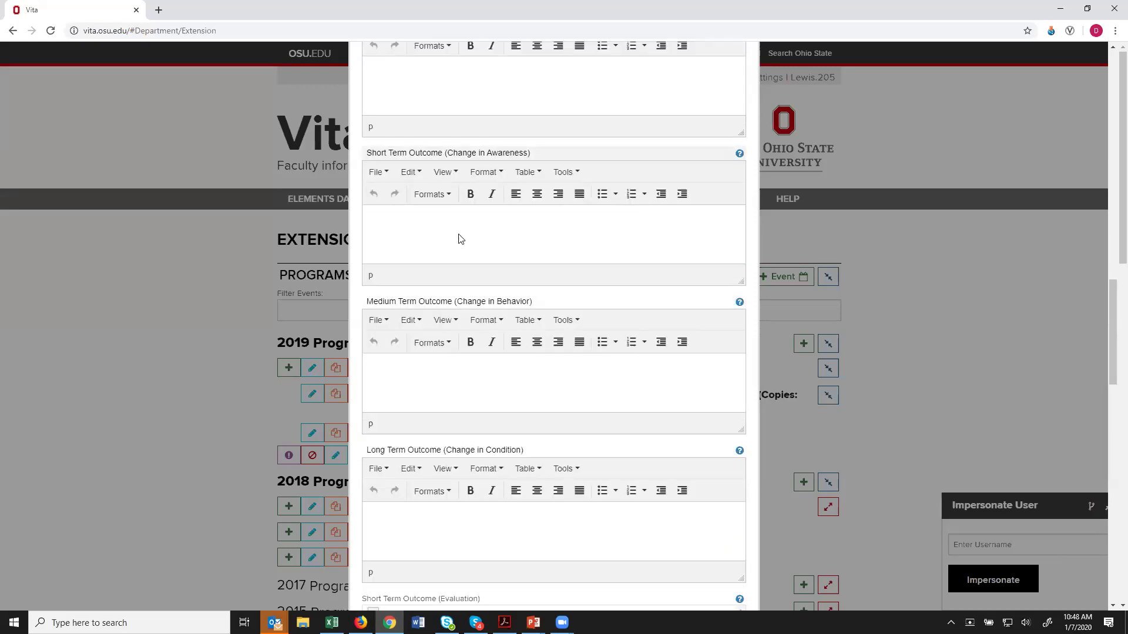
scroll(416, 235, up, 1)
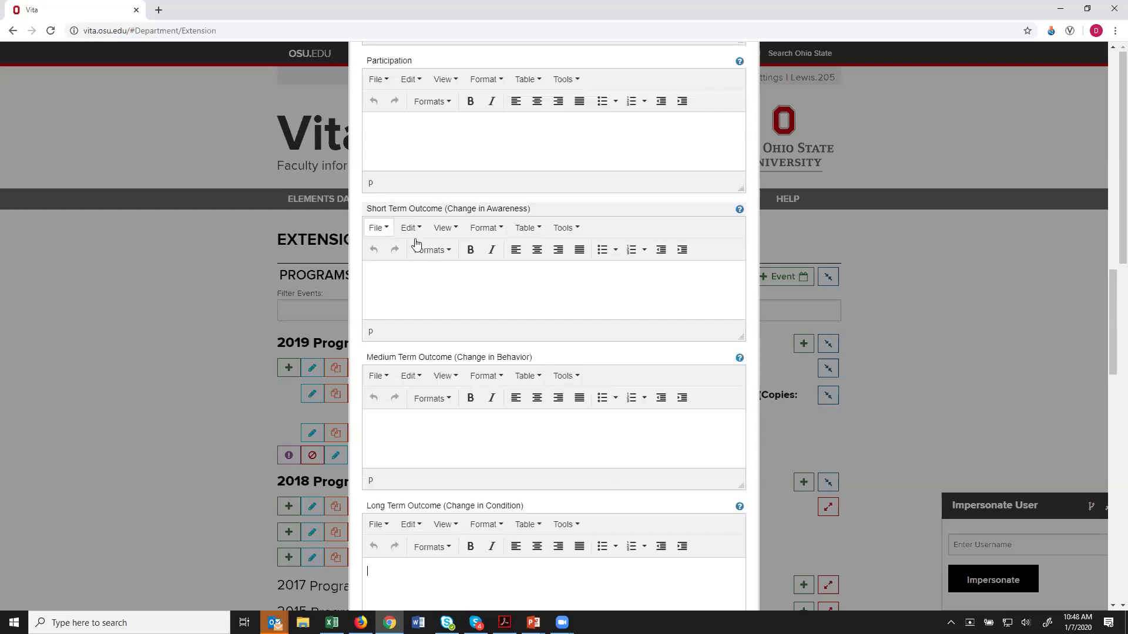
click(404, 274)
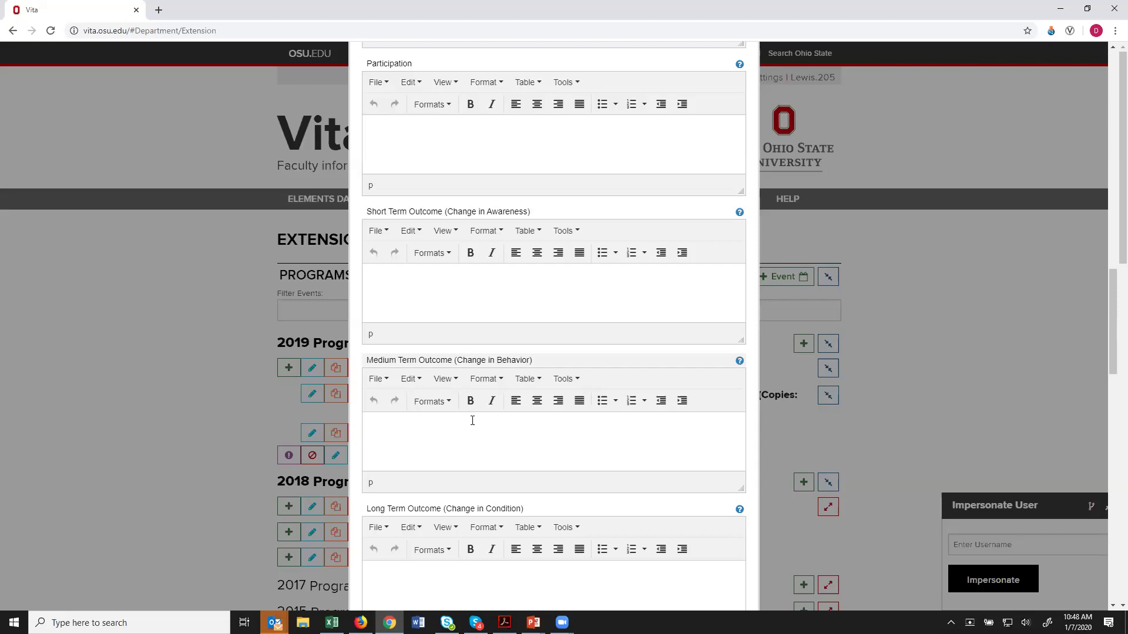
scroll(447, 431, down, 2)
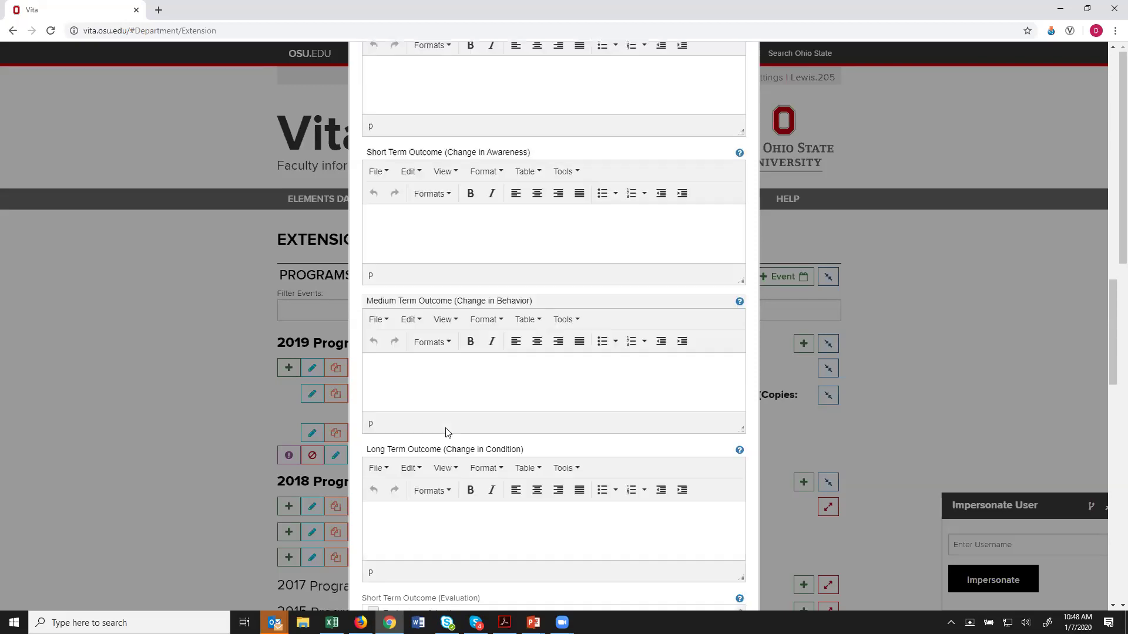
click(473, 460)
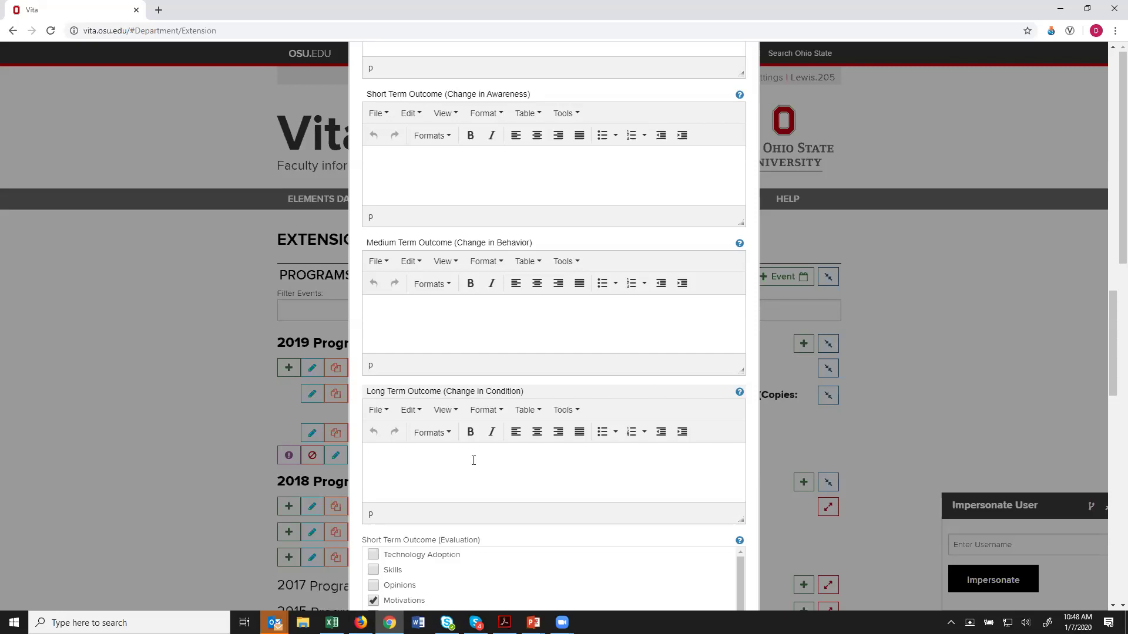
click(434, 326)
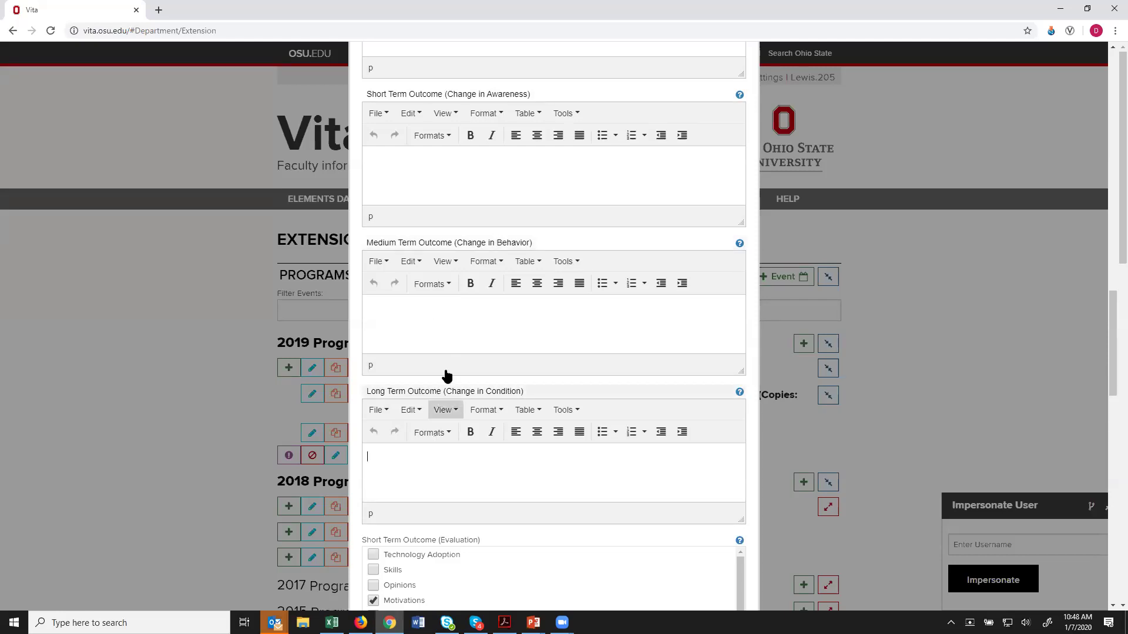
click(471, 172)
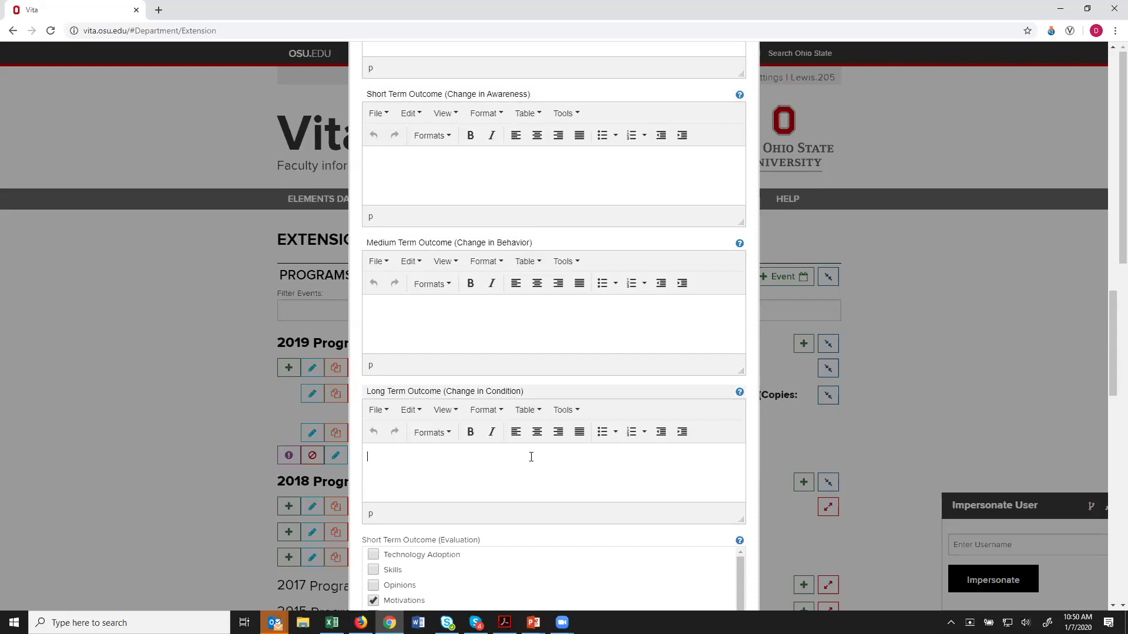
scroll(531, 457, down, 6)
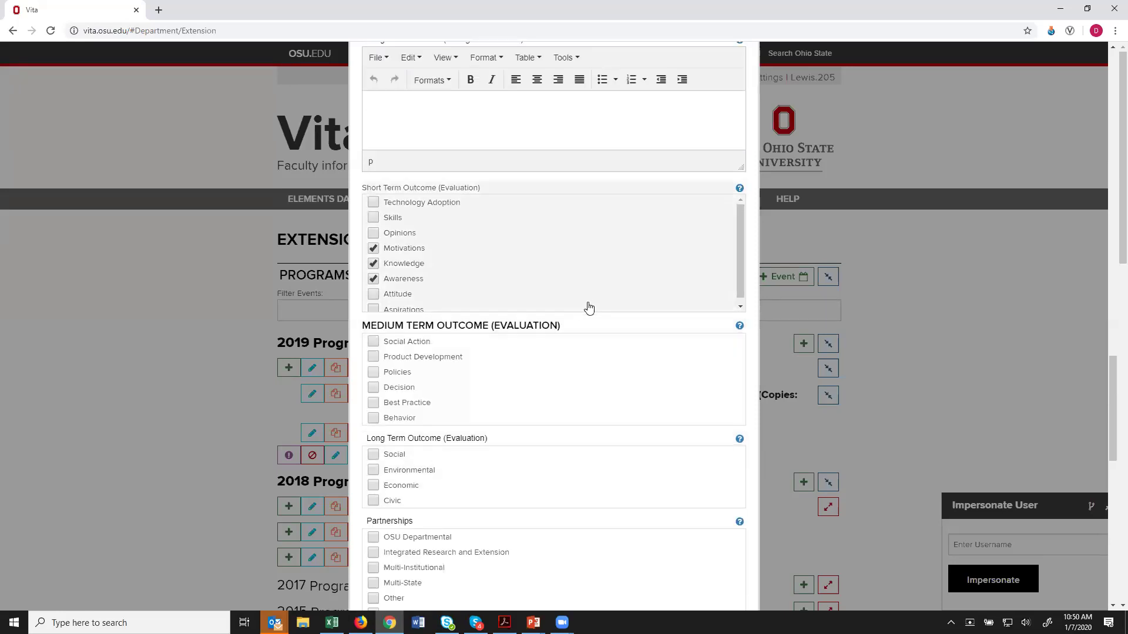
scroll(568, 357, down, 1)
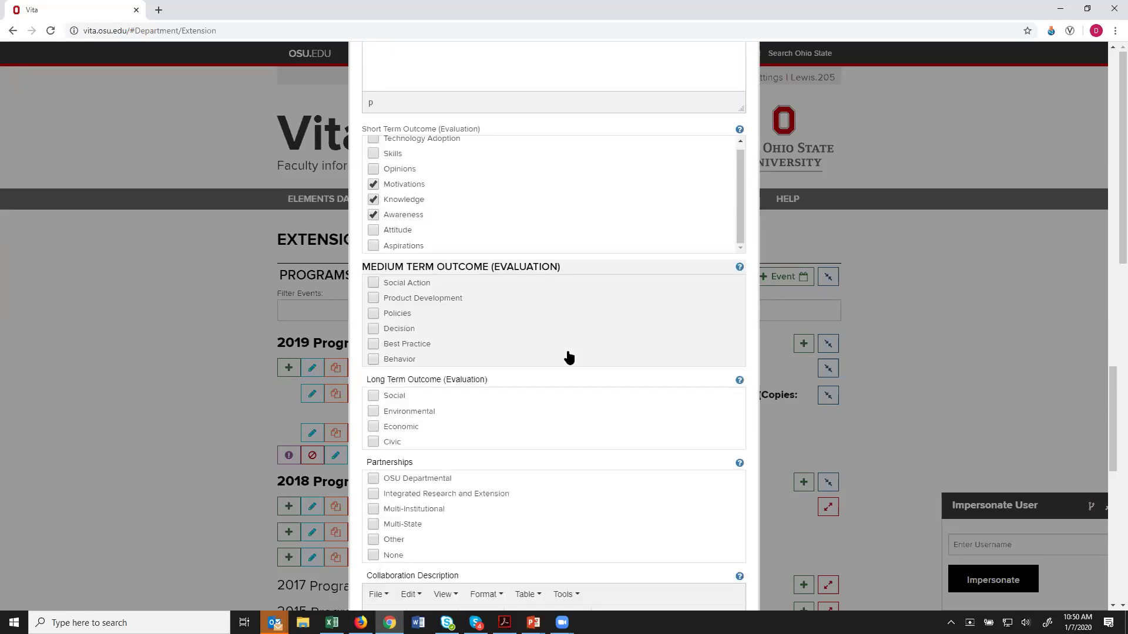
scroll(569, 352, up, 6)
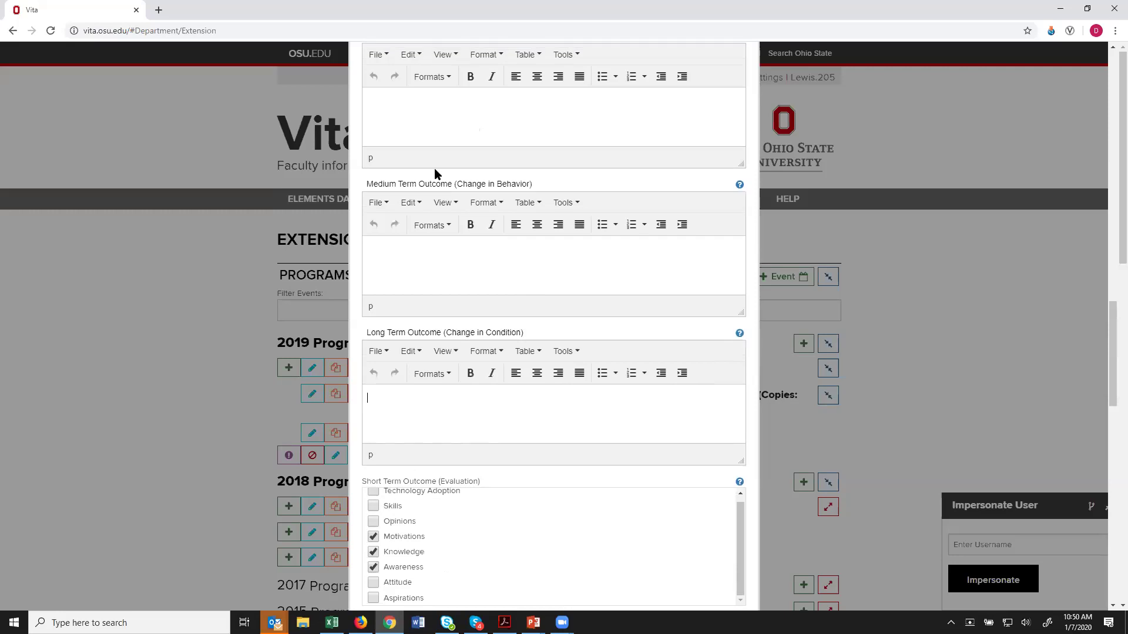
scroll(521, 385, down, 4)
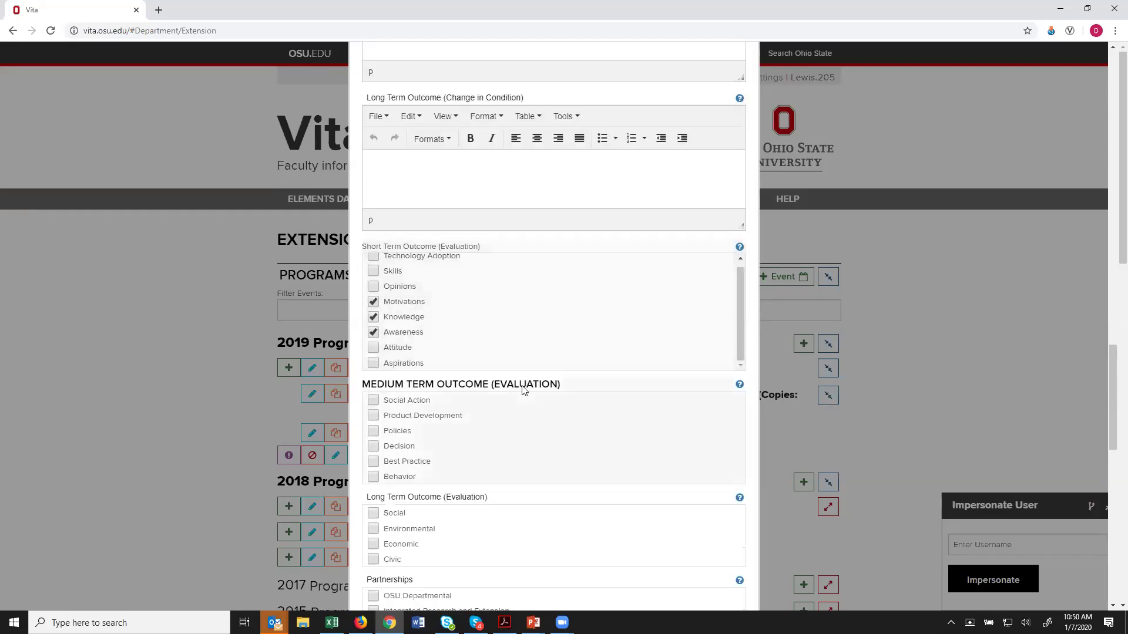
scroll(578, 388, down, 1)
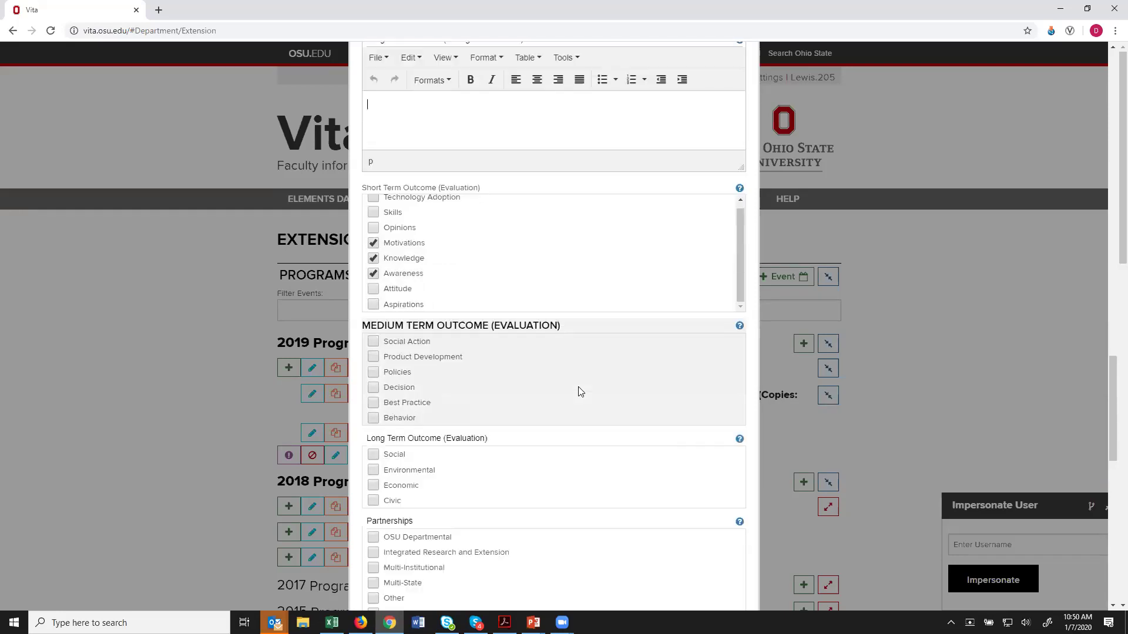
scroll(552, 352, down, 1)
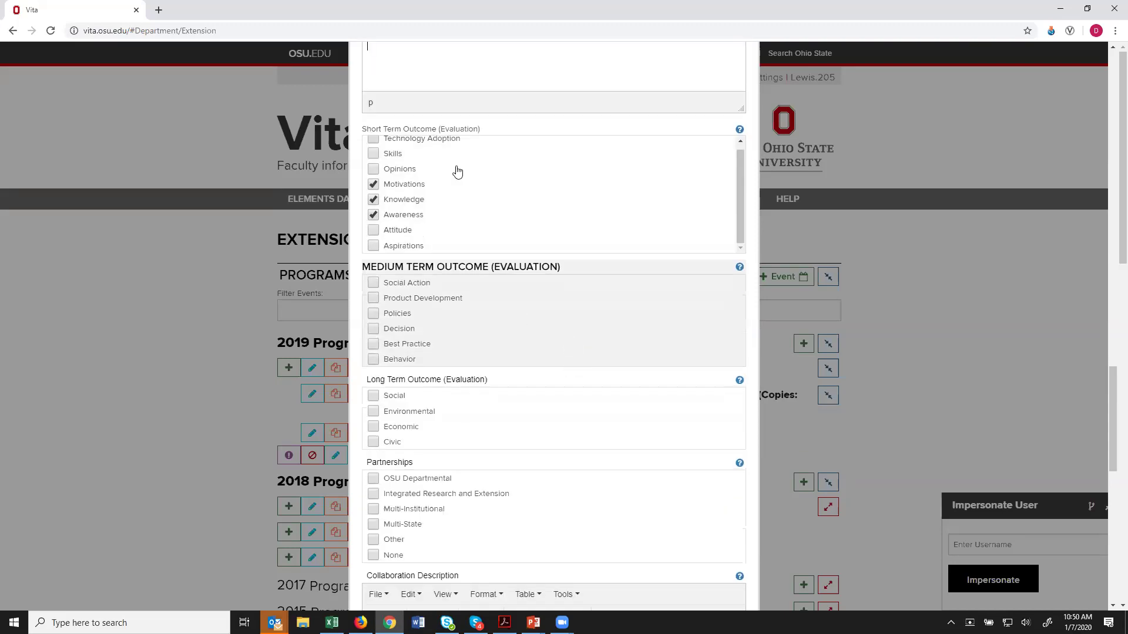
scroll(521, 213, up, 1)
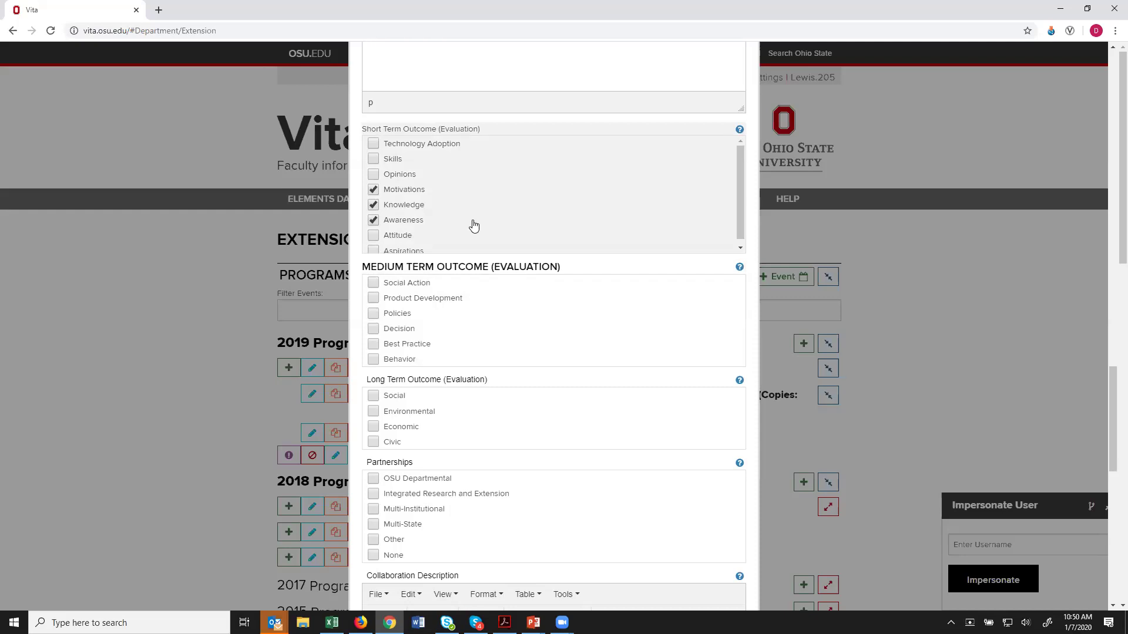
scroll(475, 220, up, 9)
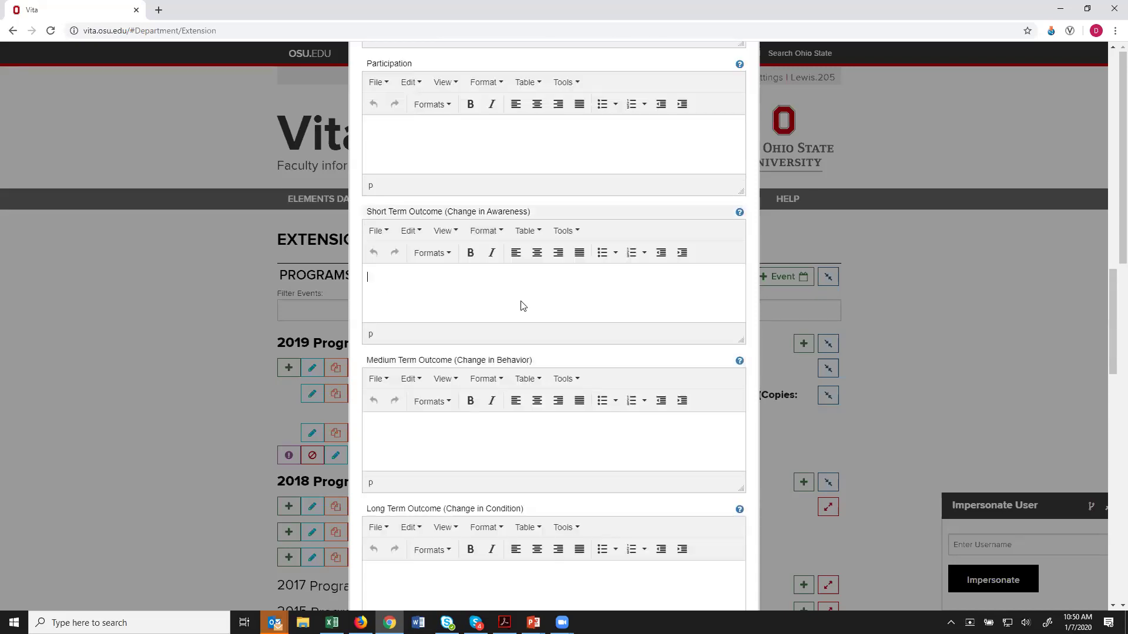
scroll(523, 303, down, 7)
scroll(525, 308, down, 1)
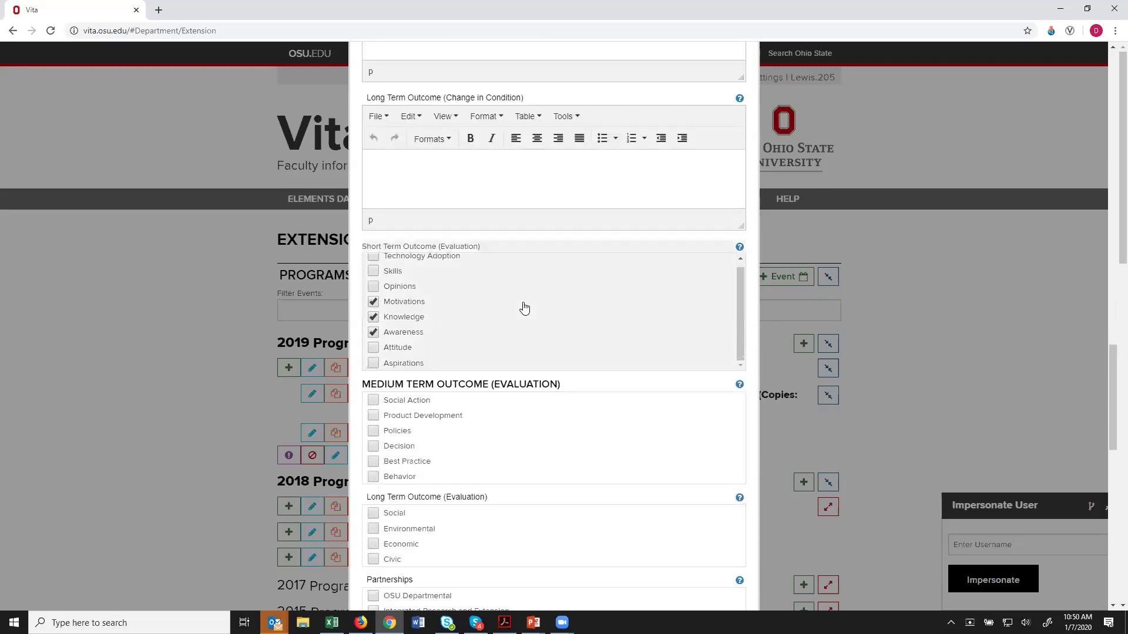
scroll(525, 307, down, 2)
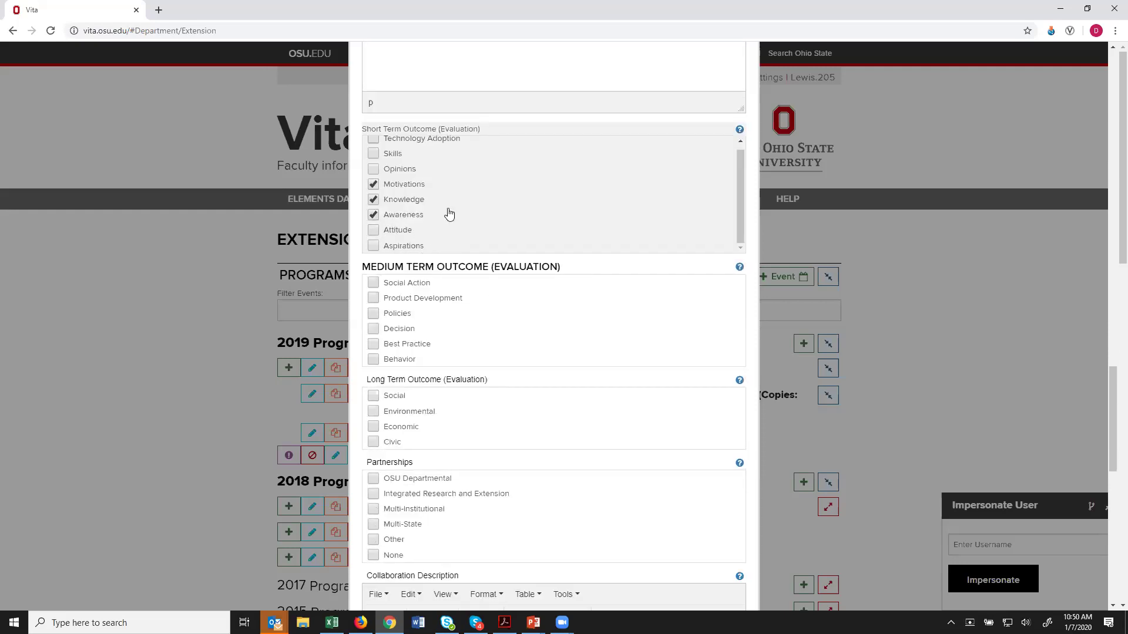
scroll(443, 226, down, 2)
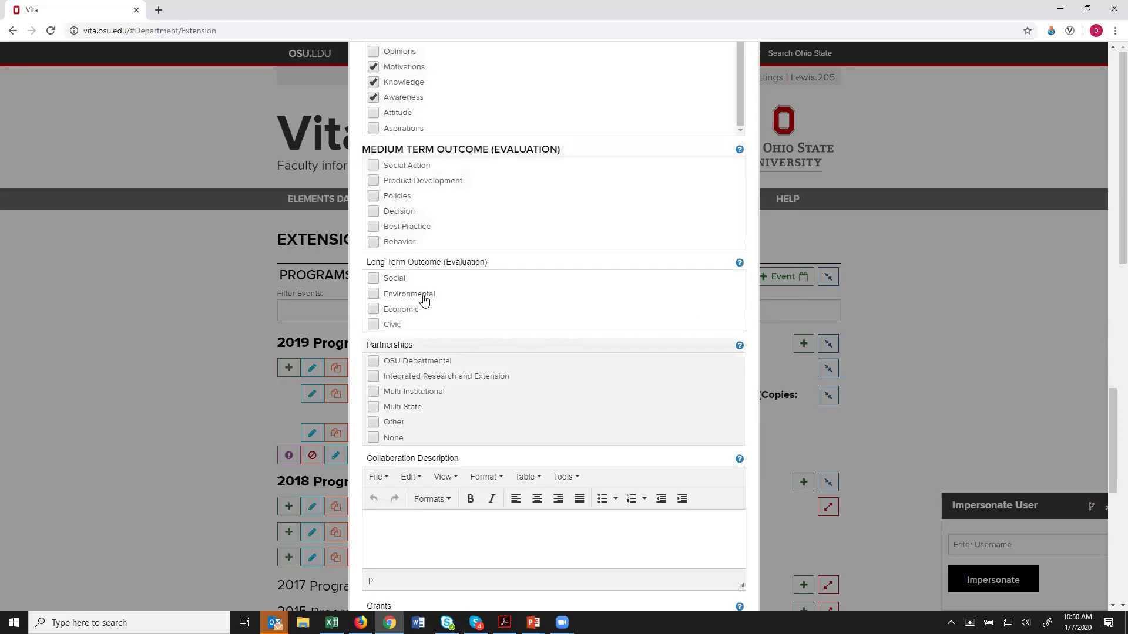
scroll(605, 323, down, 3)
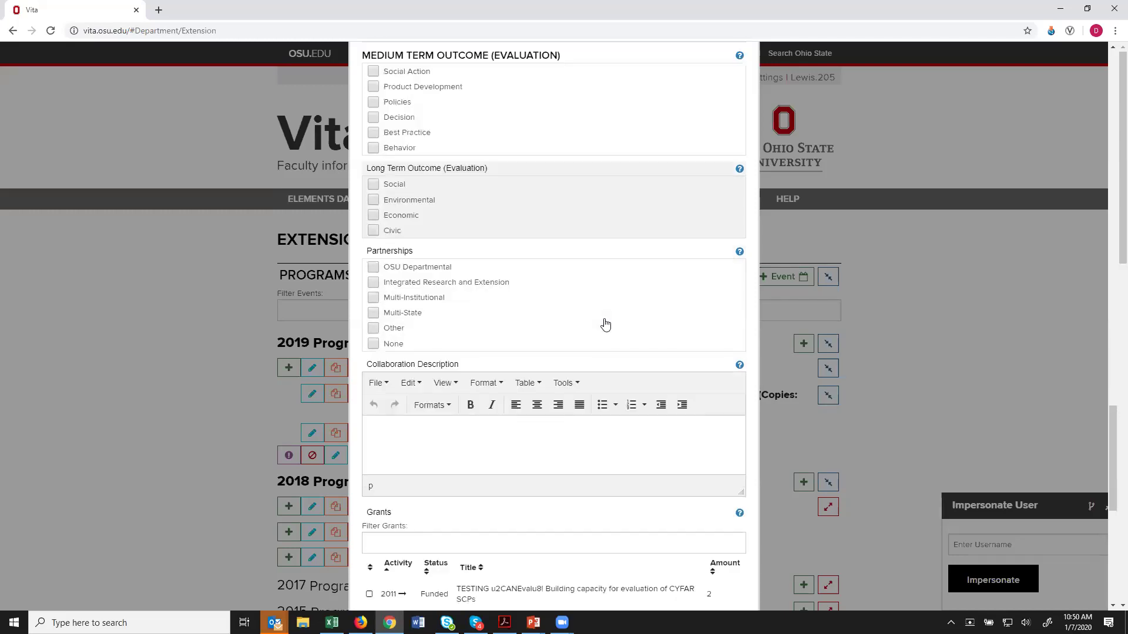
scroll(605, 324, down, 1)
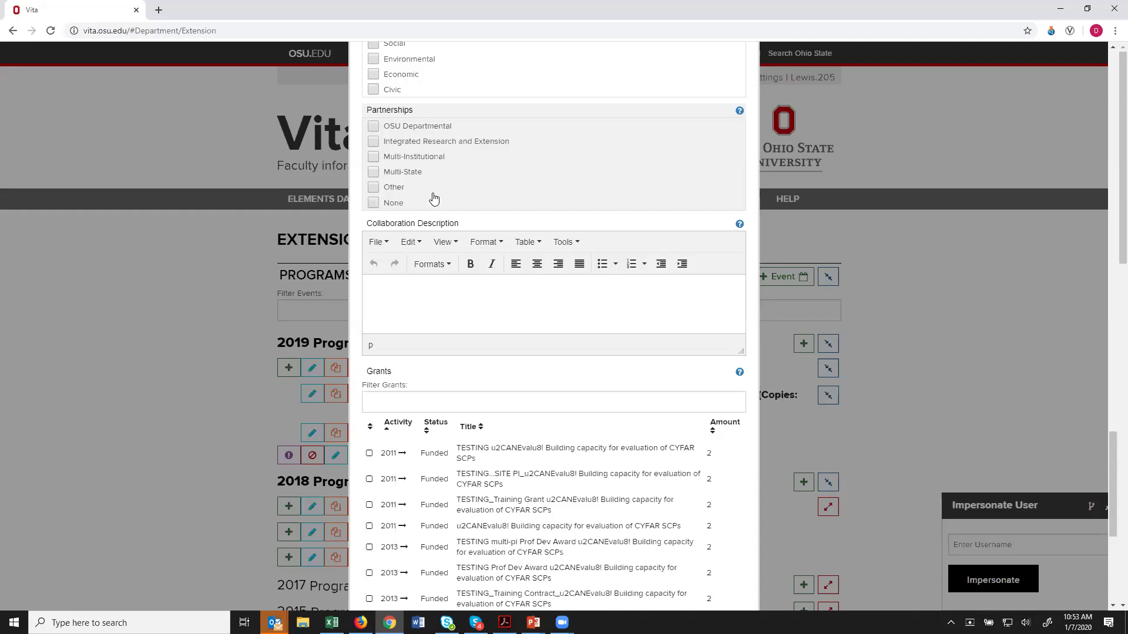
Add Multi-State alongside Integrated Research and Extension as partnerships, leaving Other unchecked
click(373, 187)
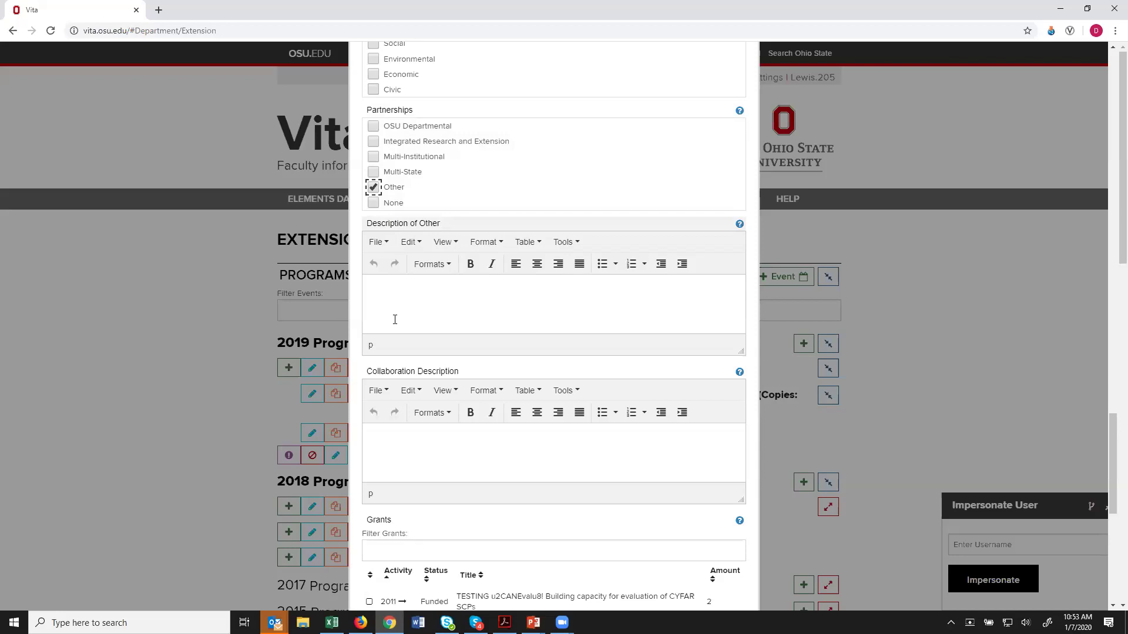
click(374, 187)
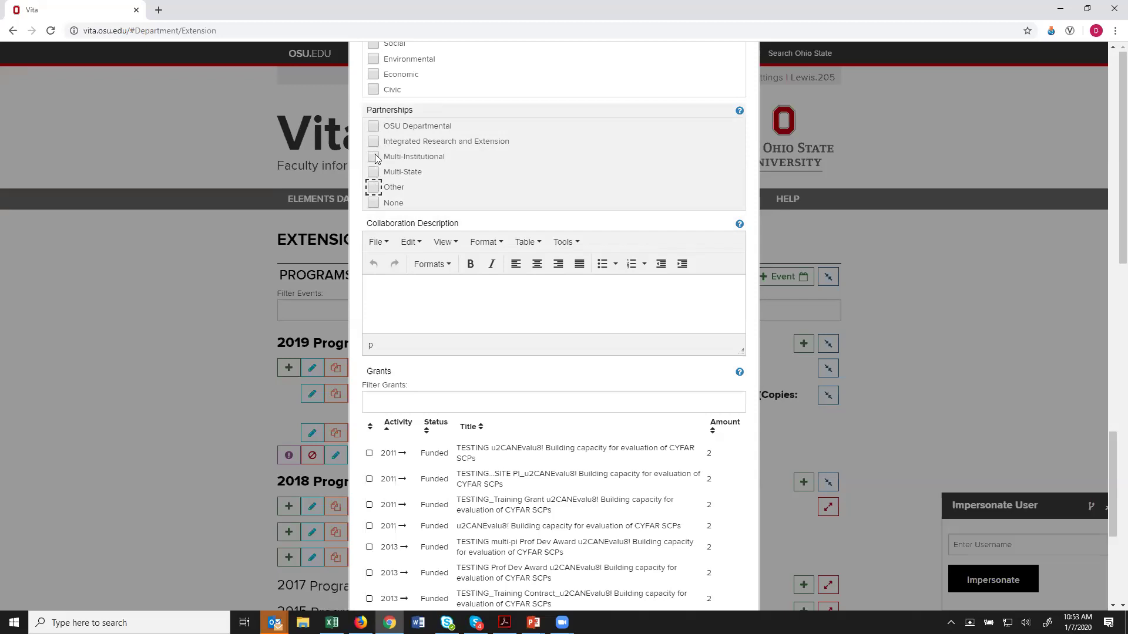
click(379, 174)
click(514, 307)
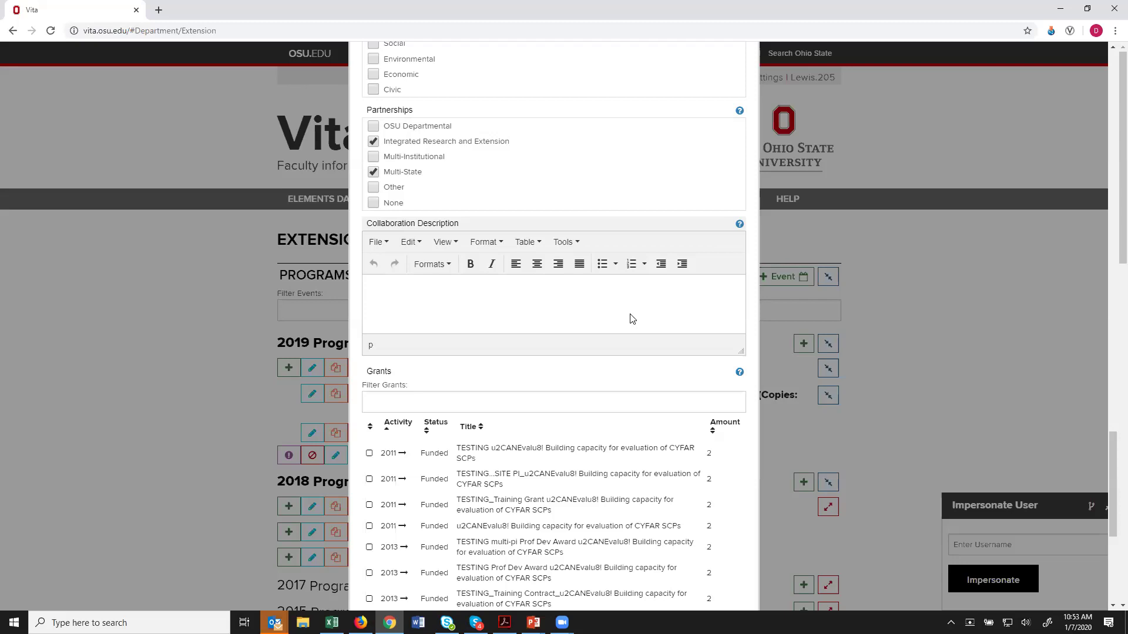
scroll(476, 368, down, 4)
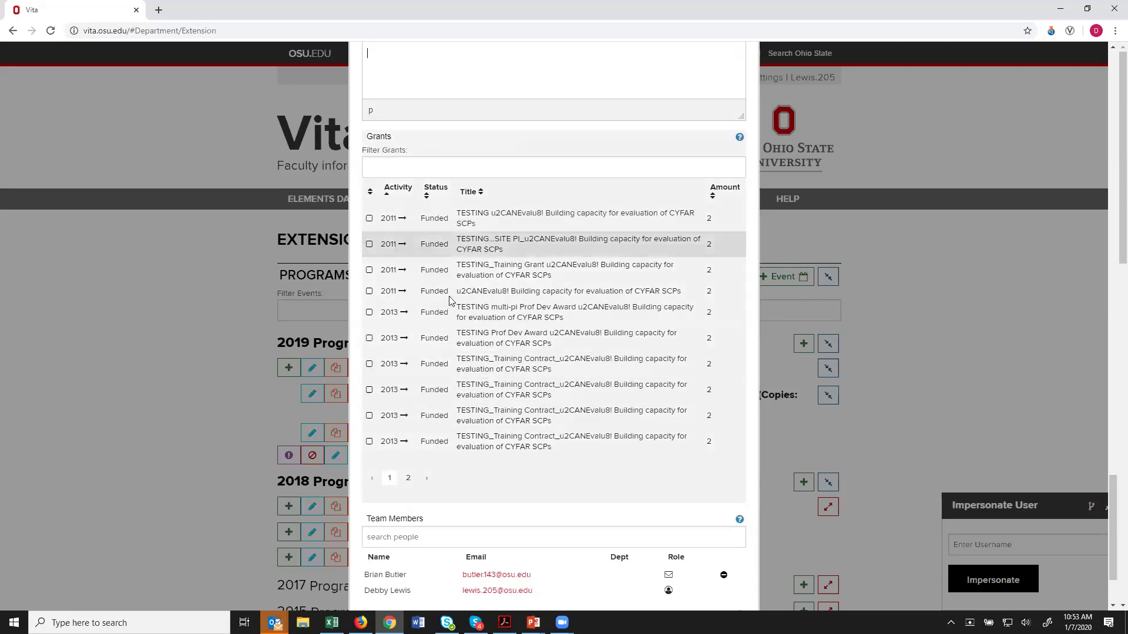
scroll(480, 372, up, 3)
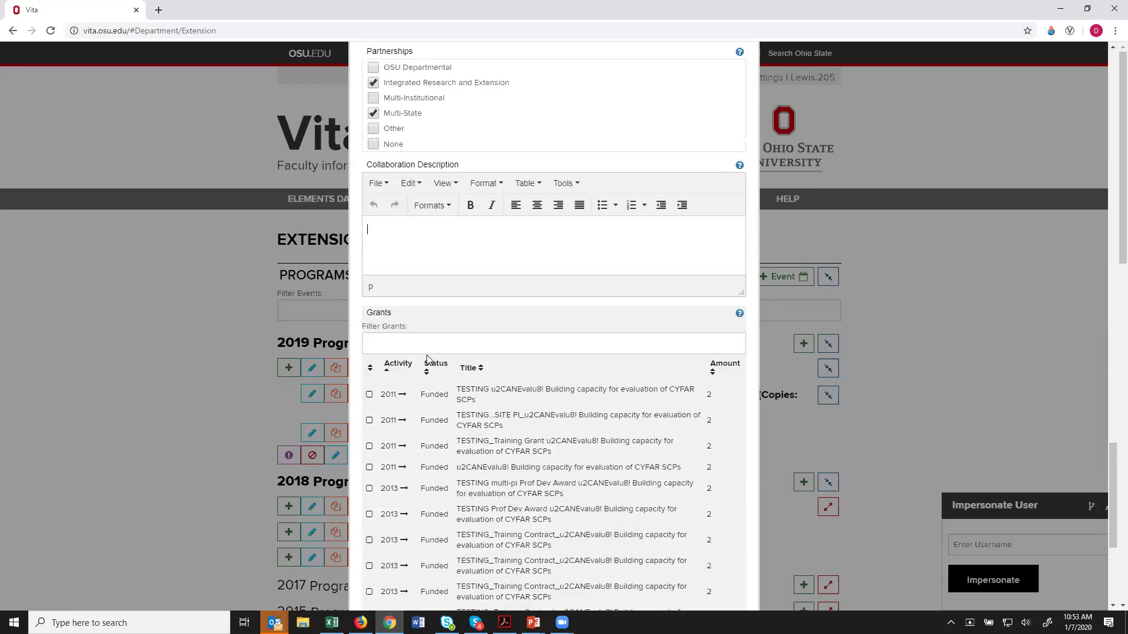
scroll(496, 419, down, 3)
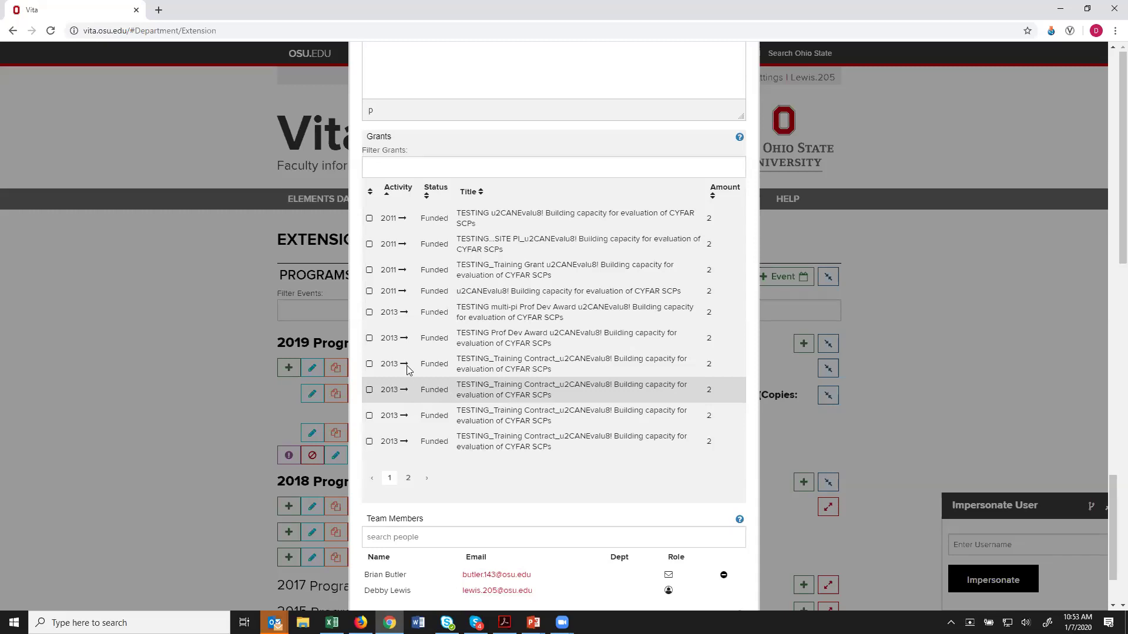
click(370, 219)
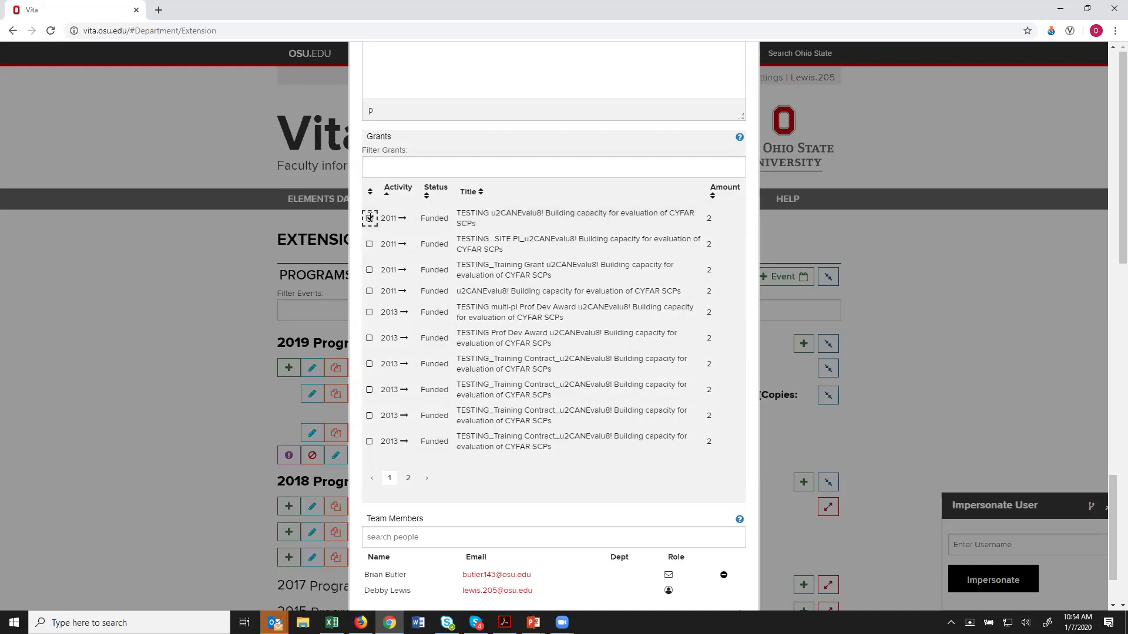
click(371, 220)
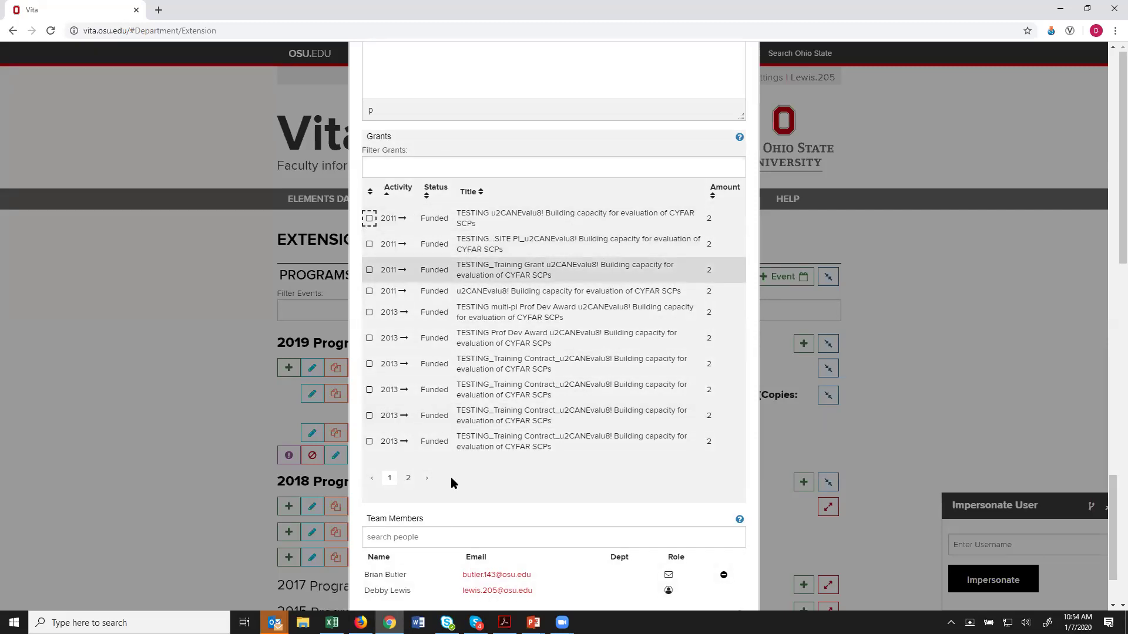
click(406, 481)
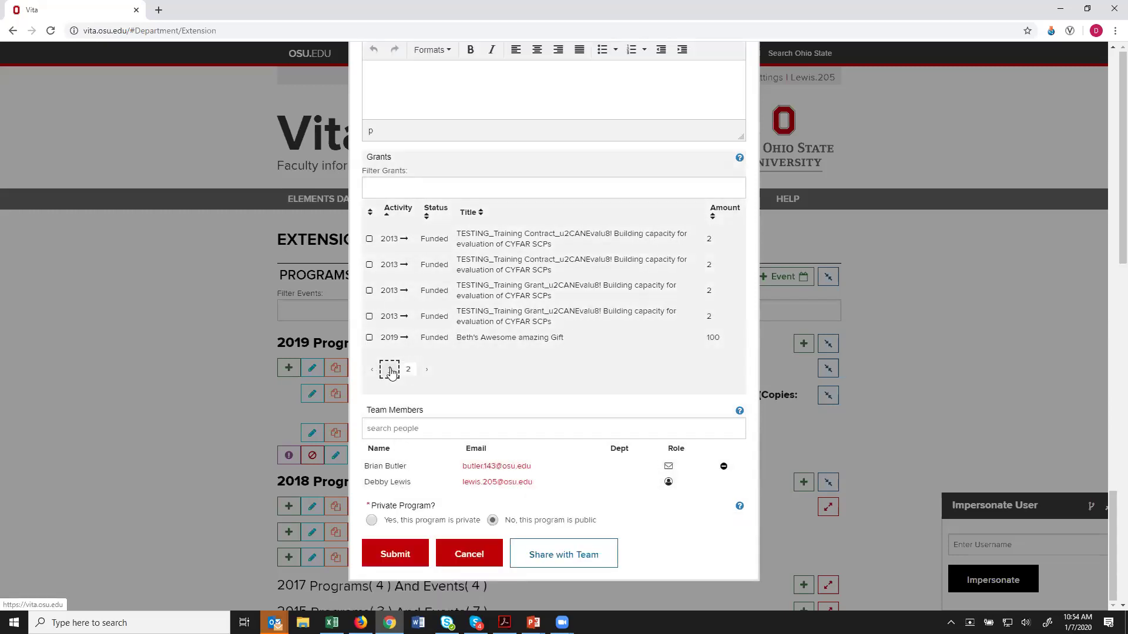
click(390, 372)
scroll(501, 464, down, 2)
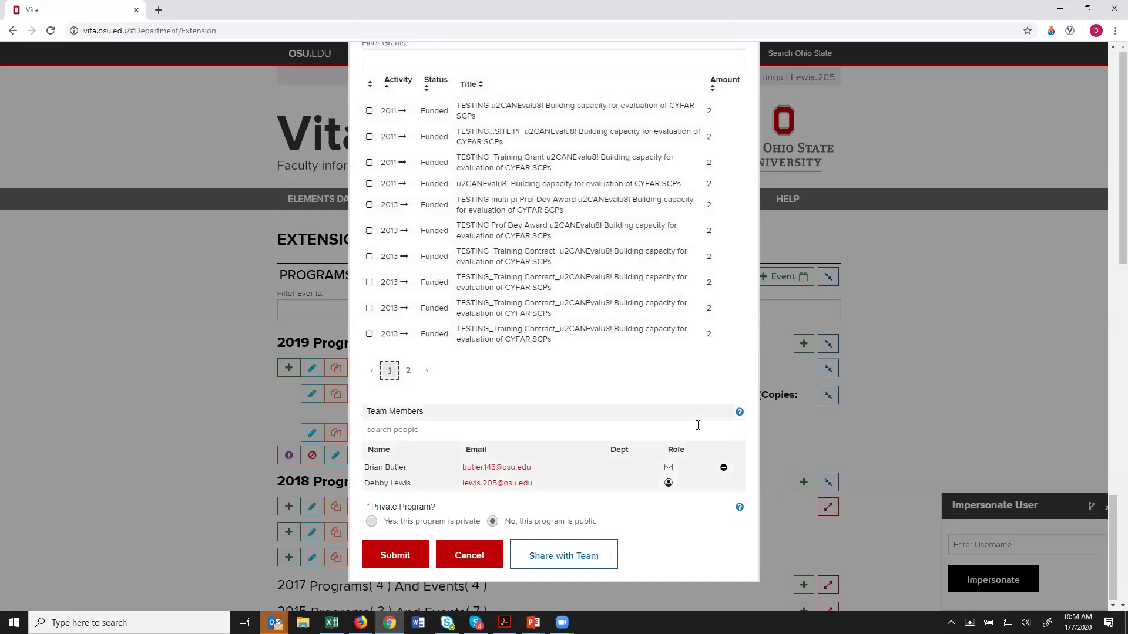
click(457, 442)
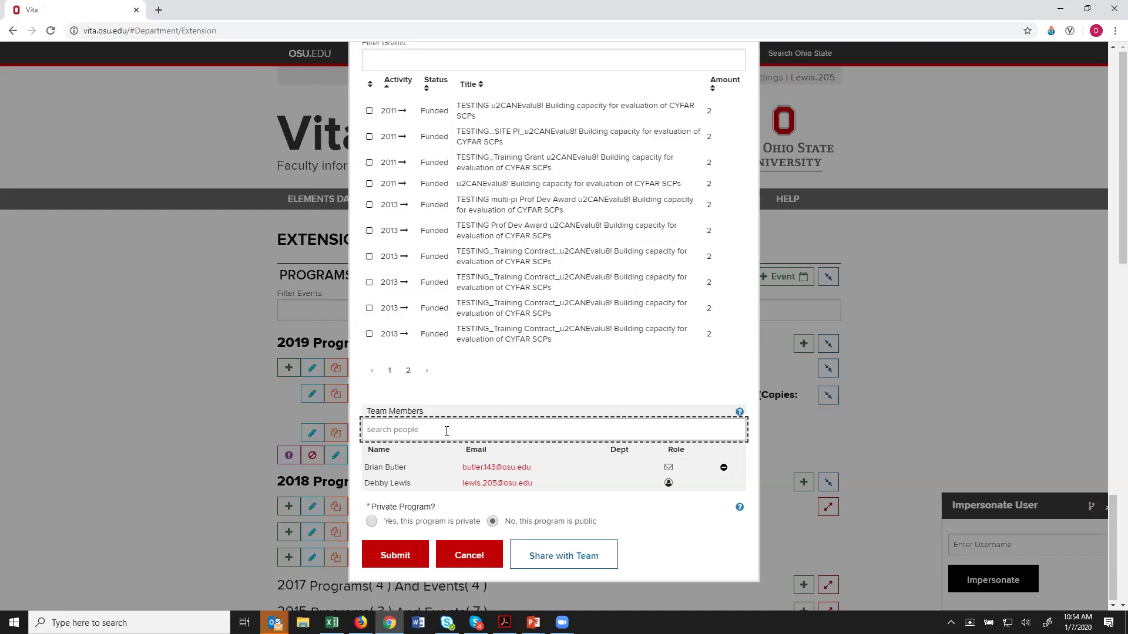
scroll(486, 326, up, 13)
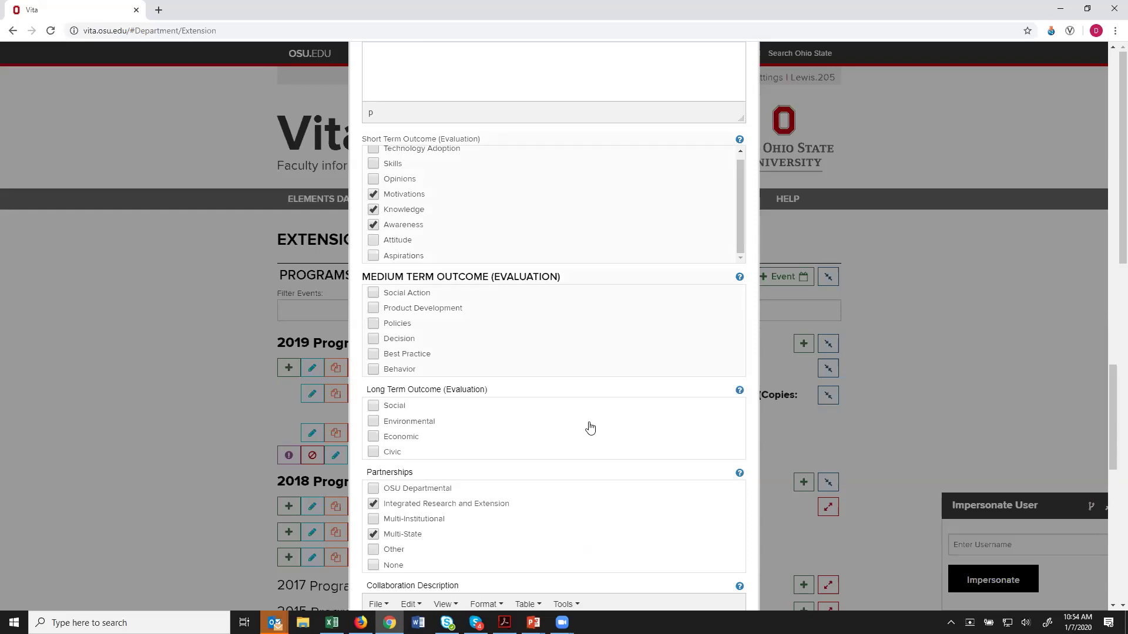
scroll(612, 382, up, 7)
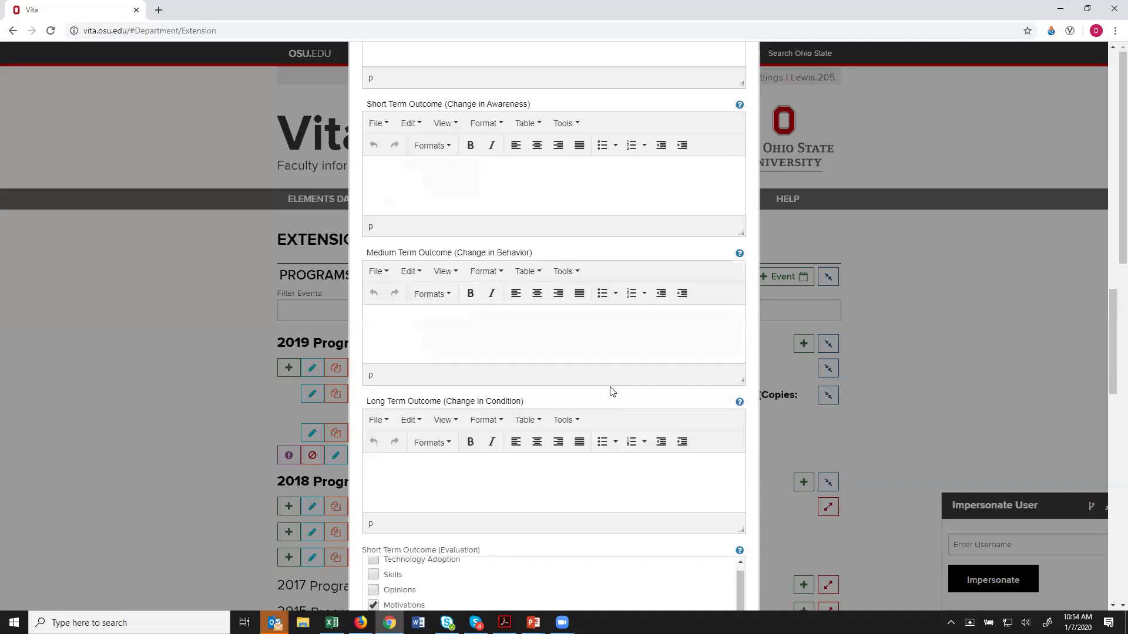
scroll(612, 391, up, 15)
scroll(585, 438, up, 5)
scroll(581, 473, down, 8)
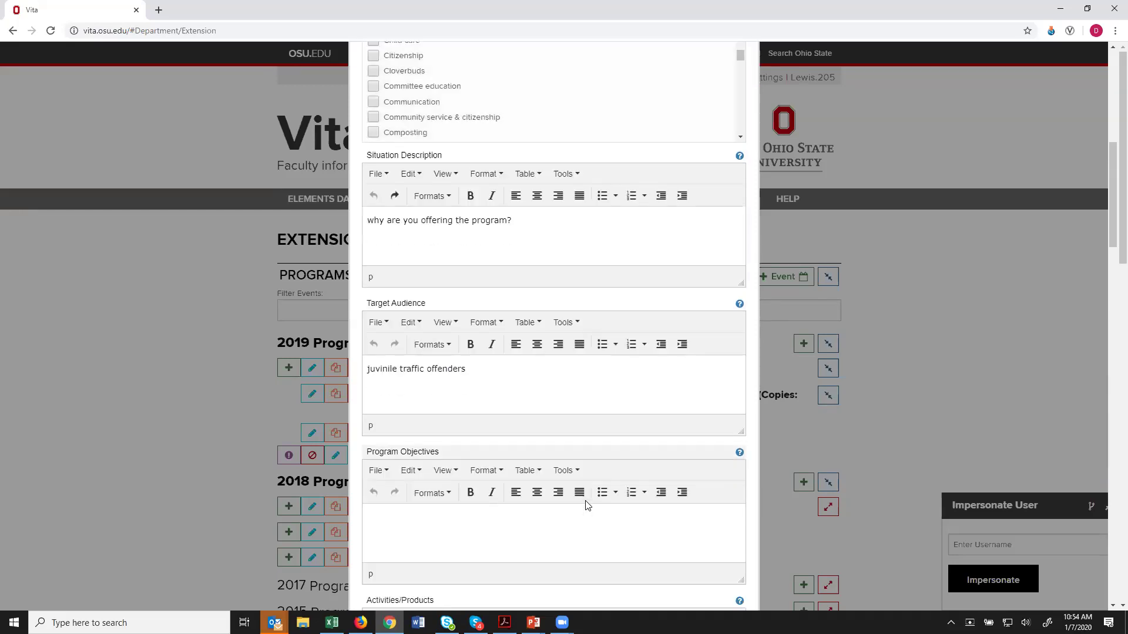
scroll(586, 504, down, 20)
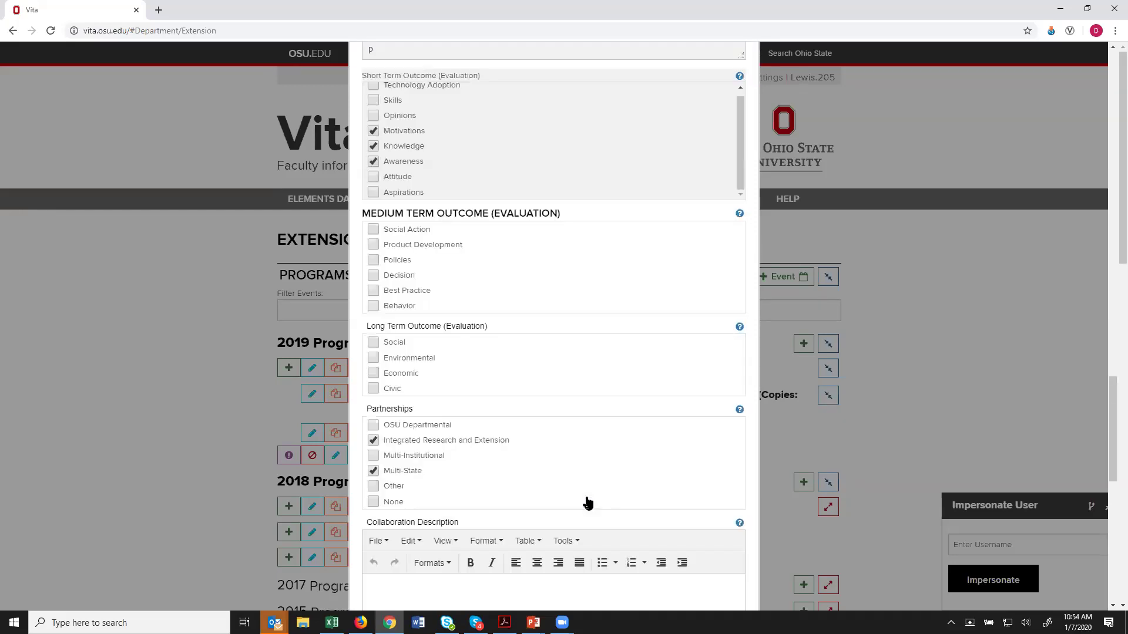
scroll(587, 502, down, 8)
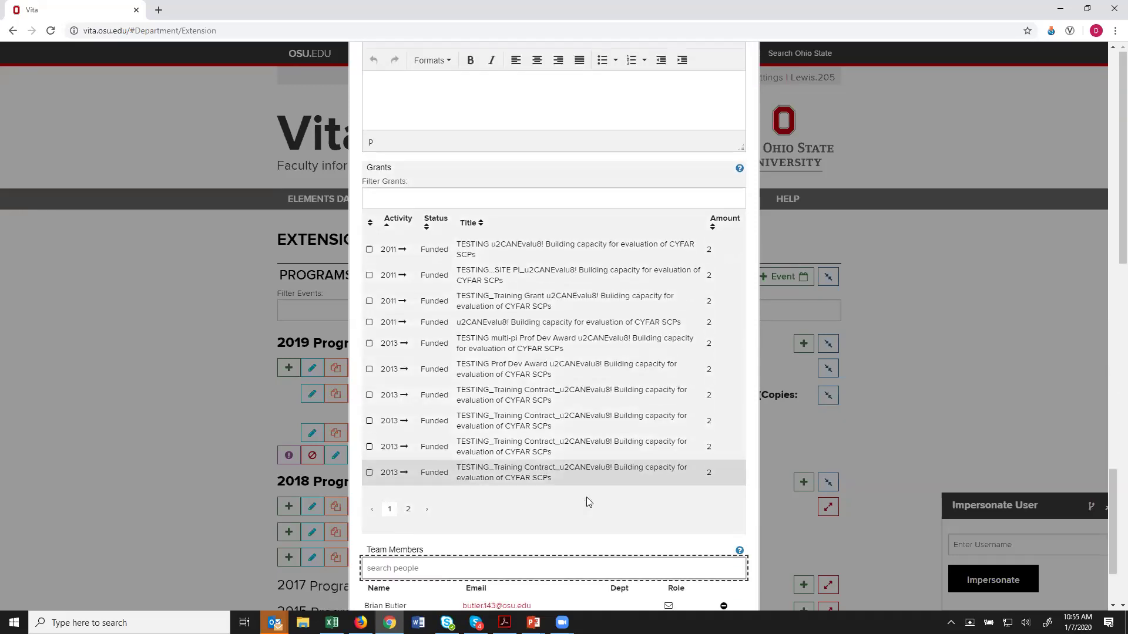
scroll(587, 502, down, 3)
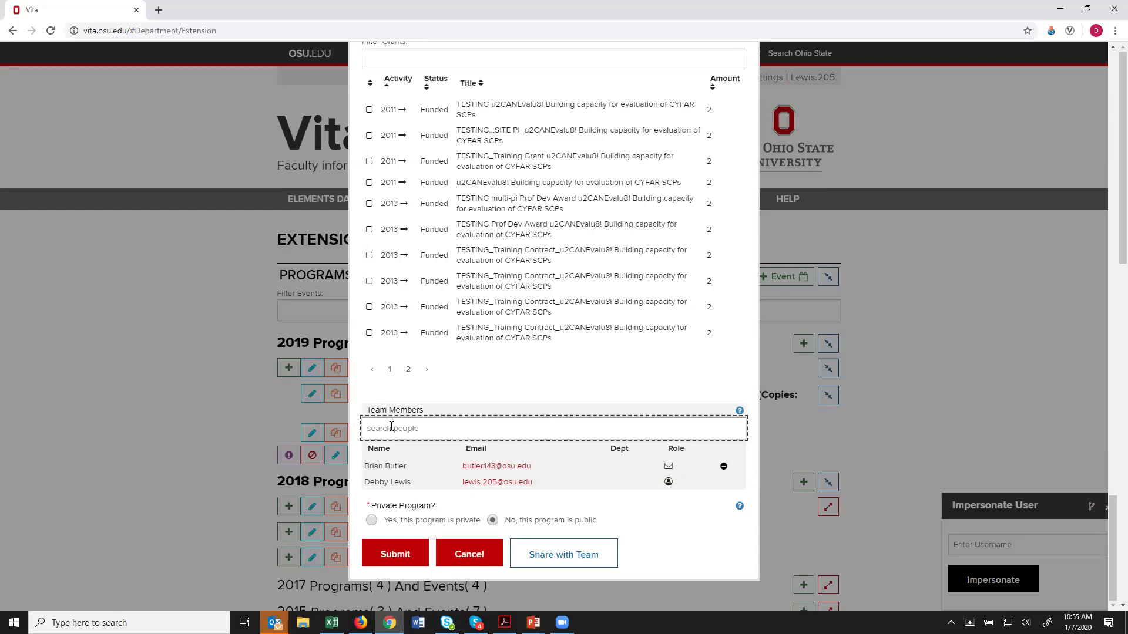
Add a third team member by searching the colleague's user name and picking the match
text(wol)
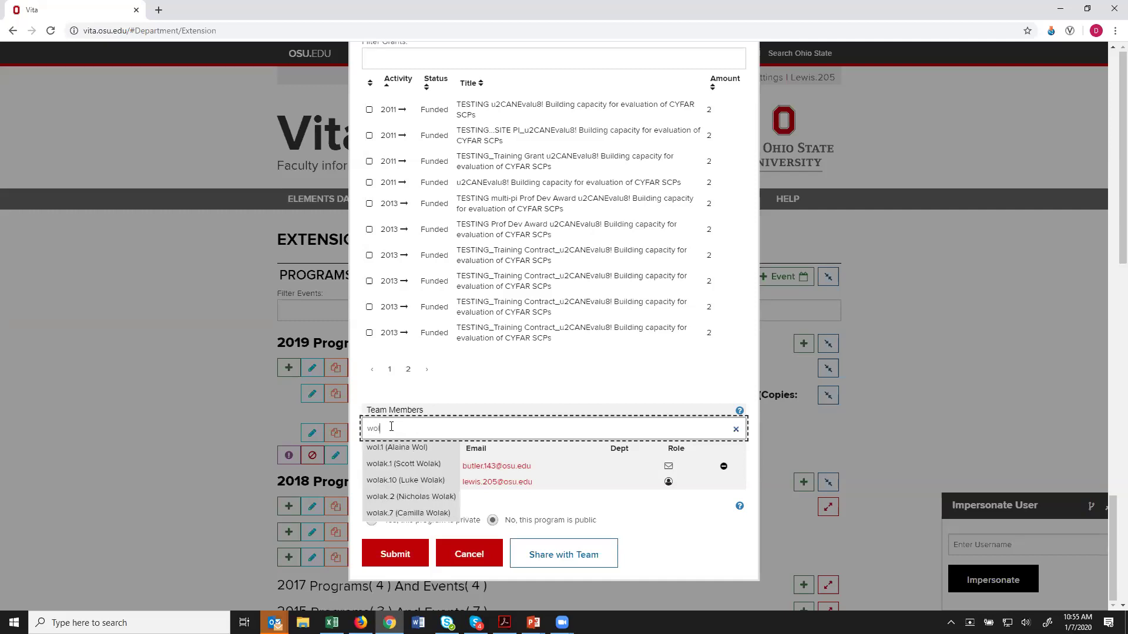
text(fe)
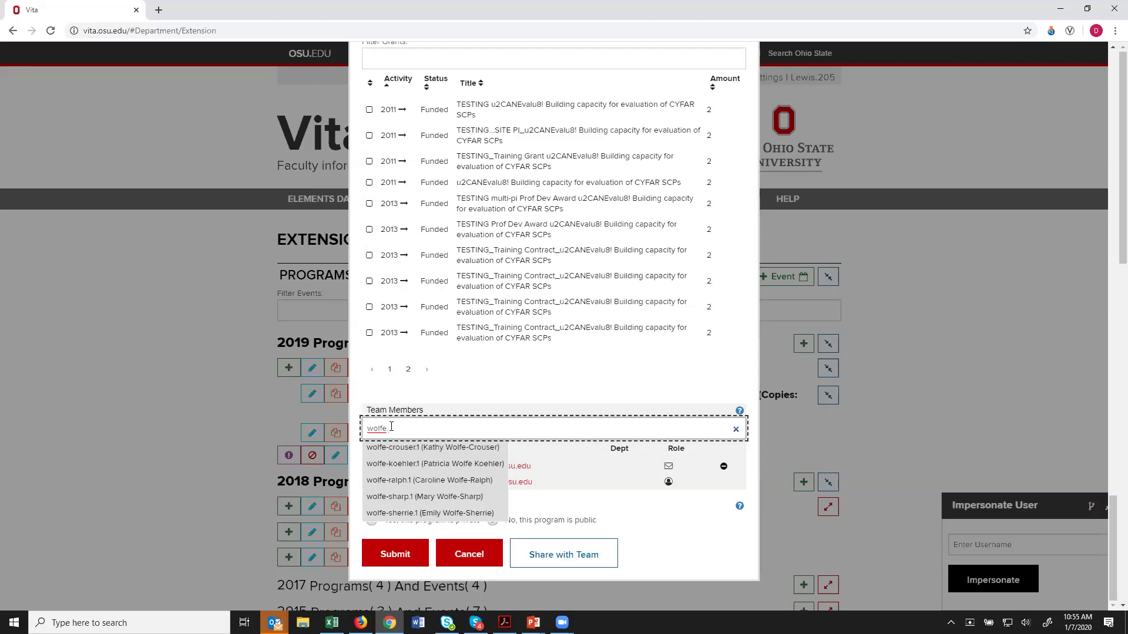
text(.540)
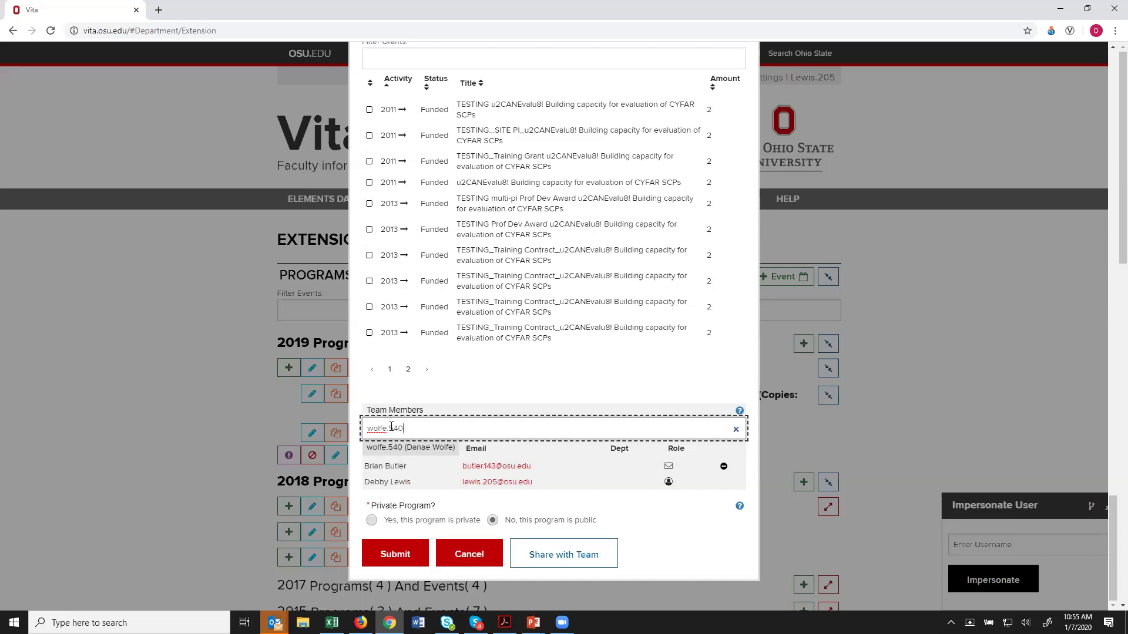
click(410, 447)
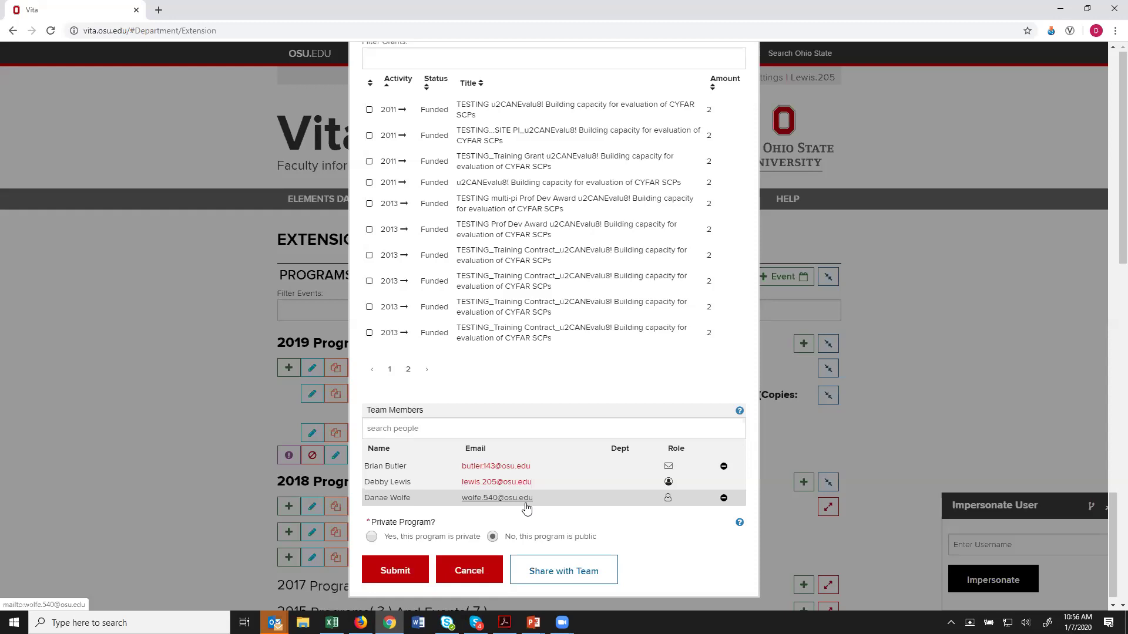
scroll(573, 259, down, 10)
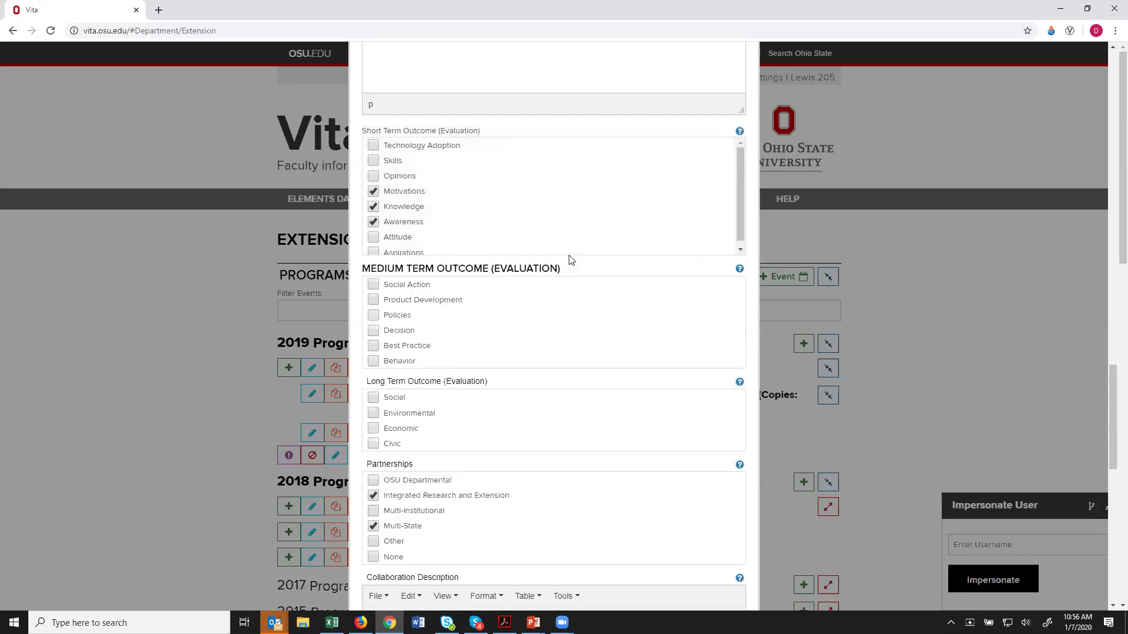
scroll(600, 399, down, 6)
scroll(602, 397, up, 4)
scroll(600, 397, down, 10)
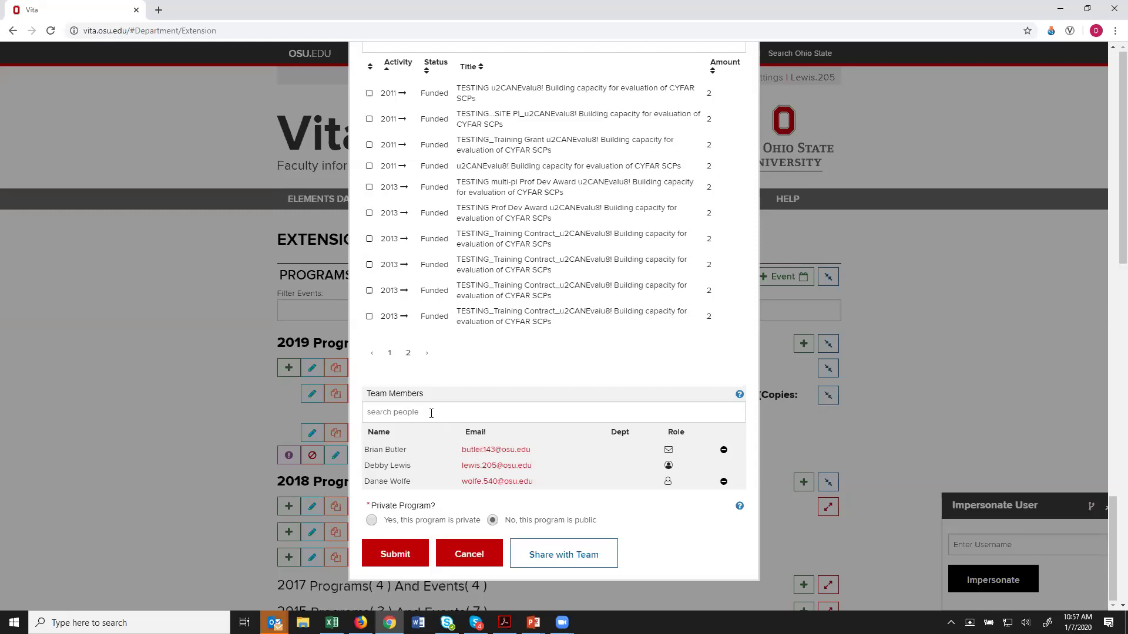
Remove the new team member and discard all 4-H CARTEENS program edits, confirming with Yes
click(723, 482)
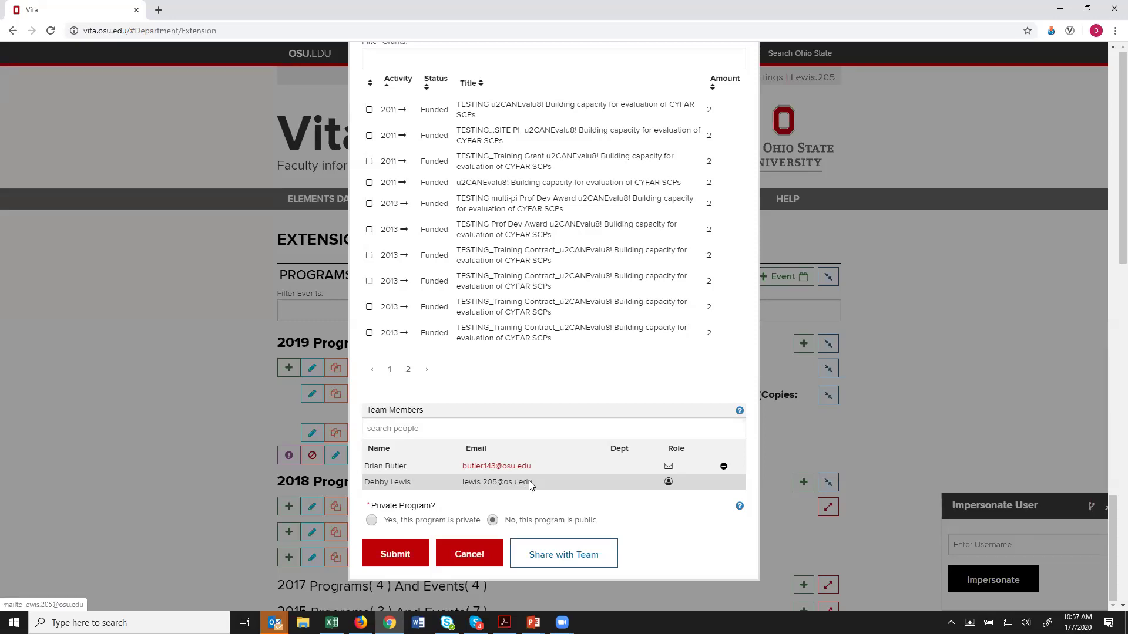
click(467, 554)
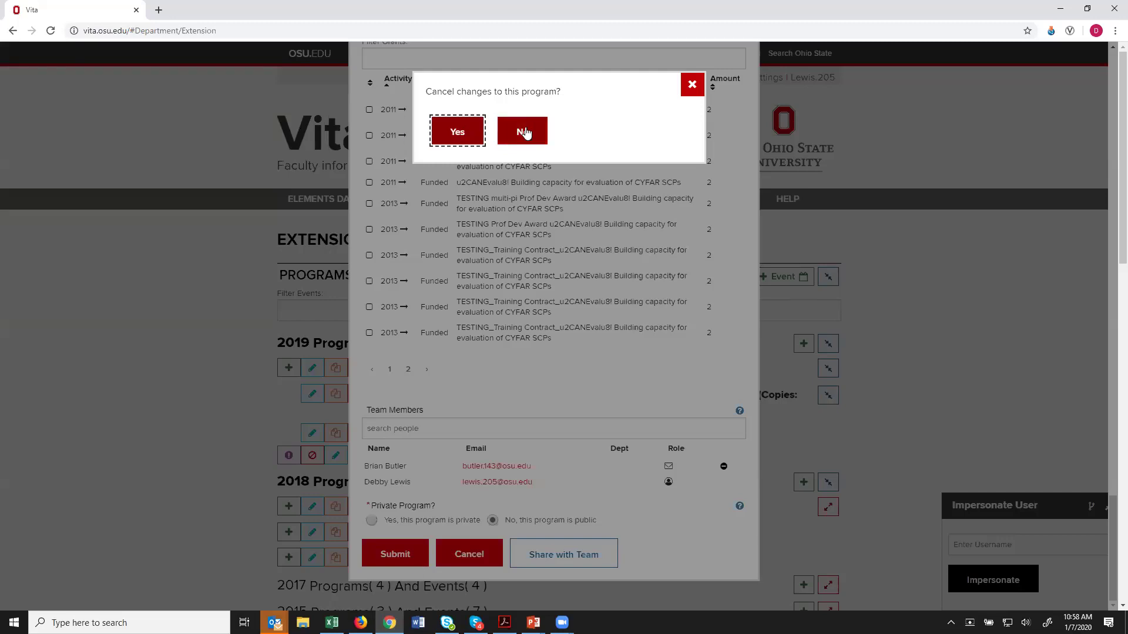
click(455, 131)
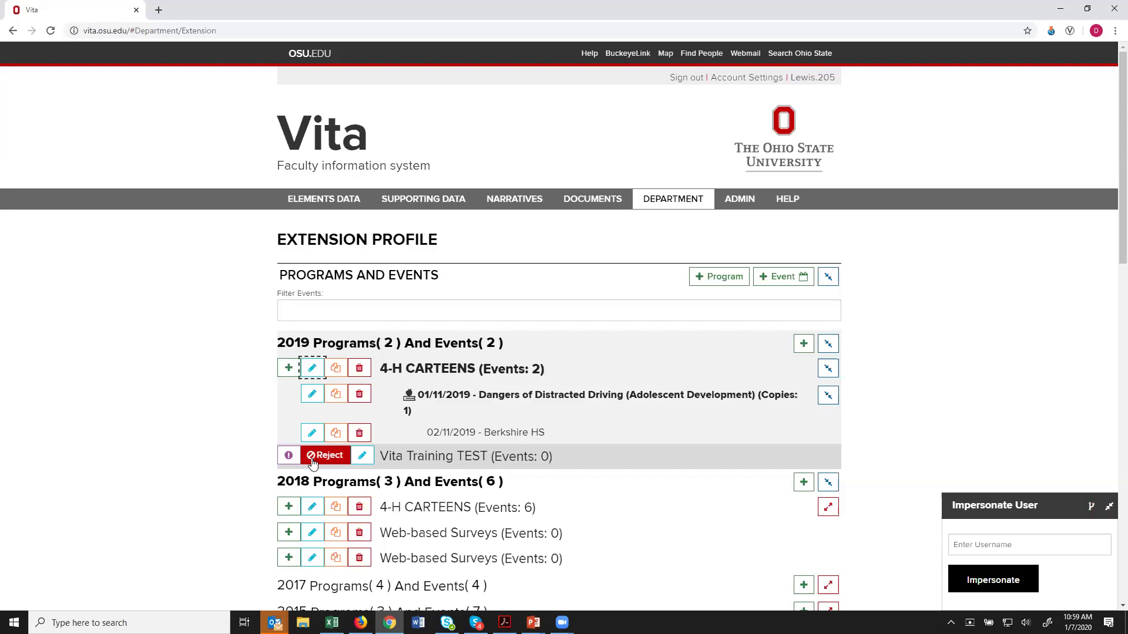
click(314, 457)
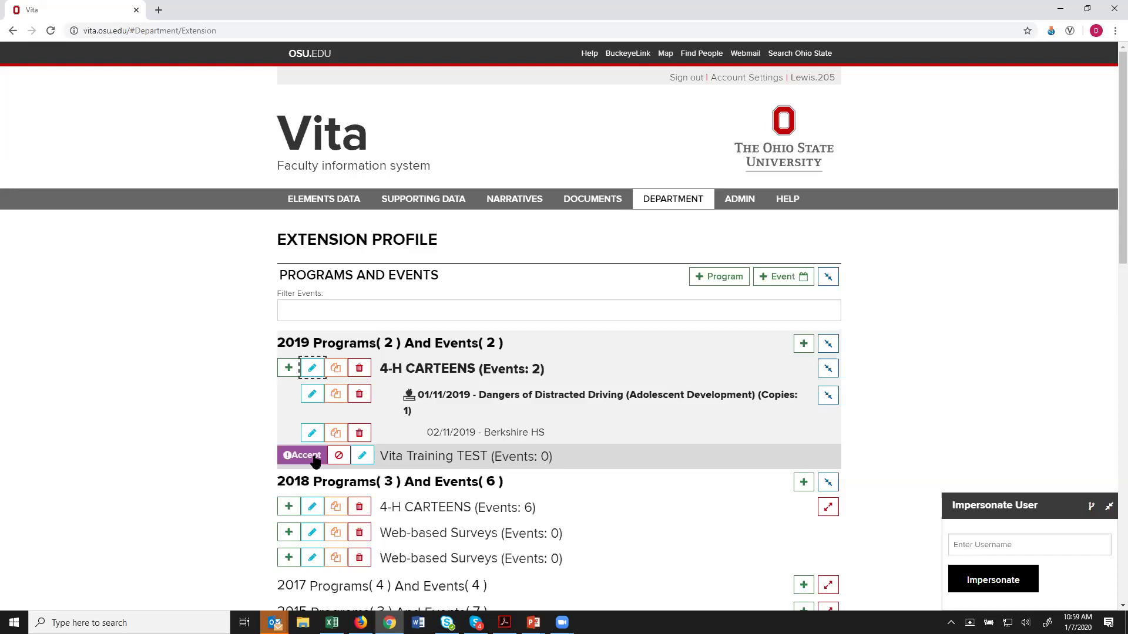
Open Vita Training TEST for editing and review its fields, including Plan of Action 81
click(362, 456)
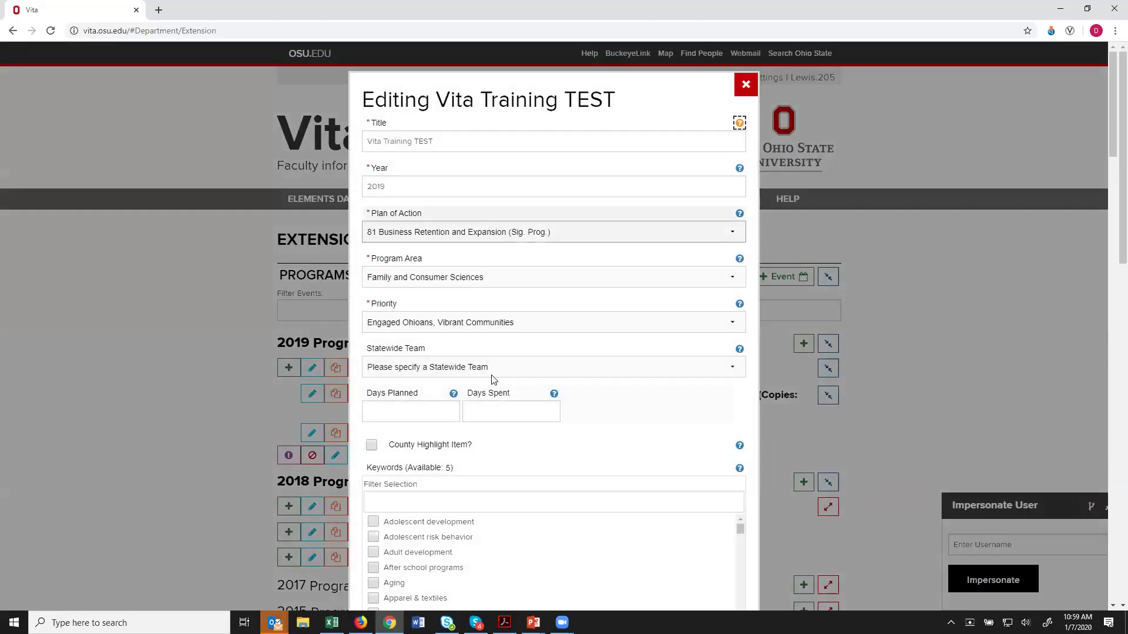
scroll(493, 391, down, 5)
scroll(493, 391, down, 5)
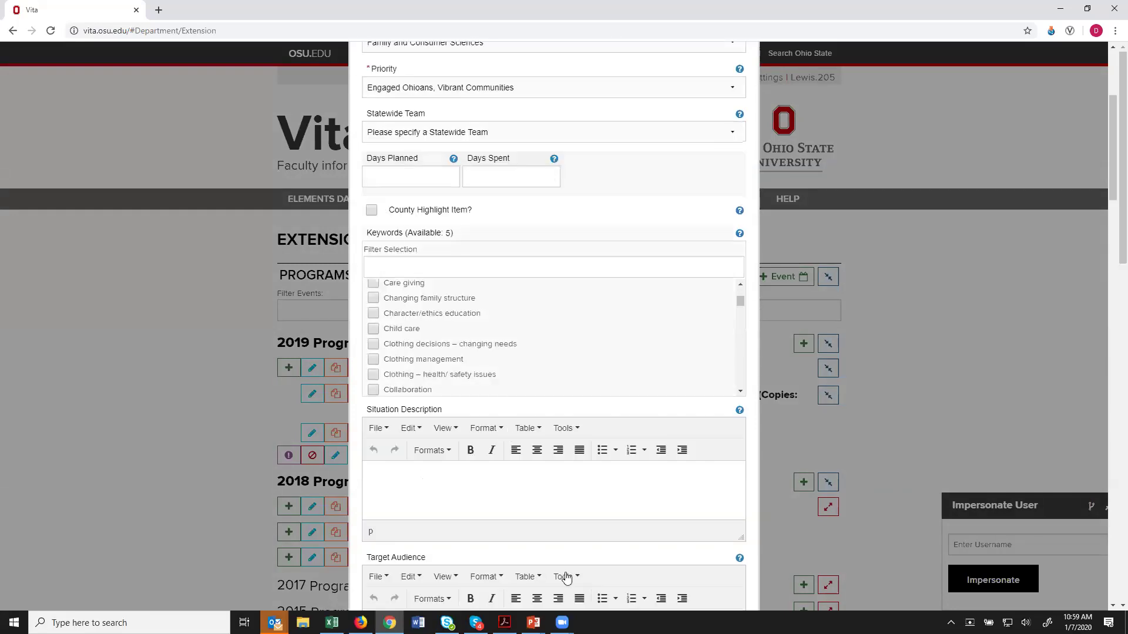
scroll(561, 505, down, 7)
scroll(580, 478, up, 10)
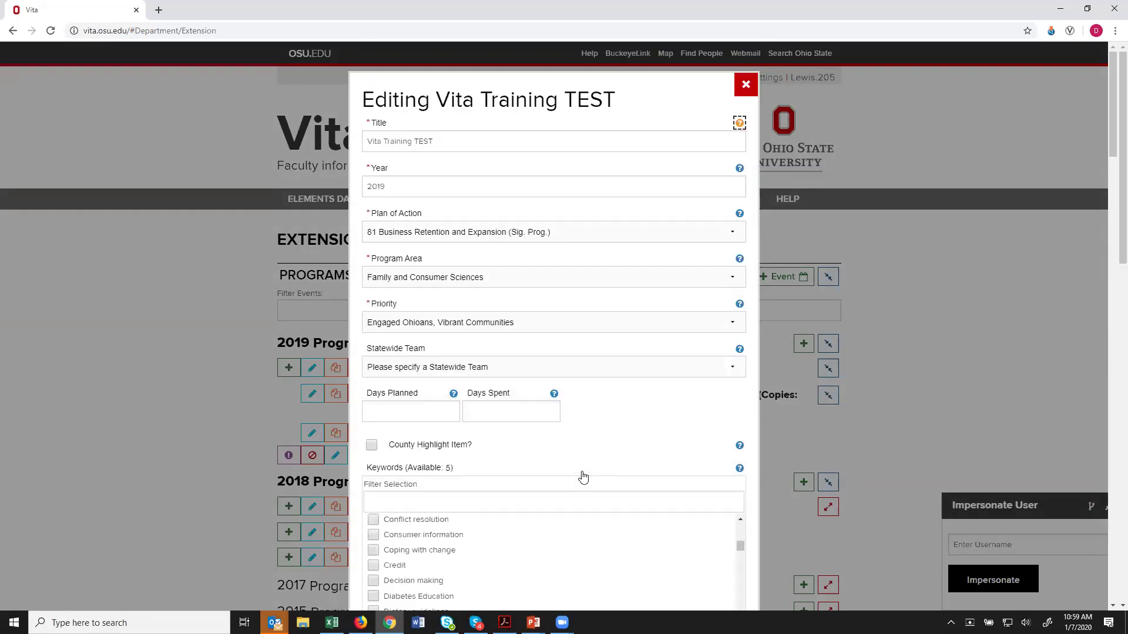
scroll(575, 311, down, 15)
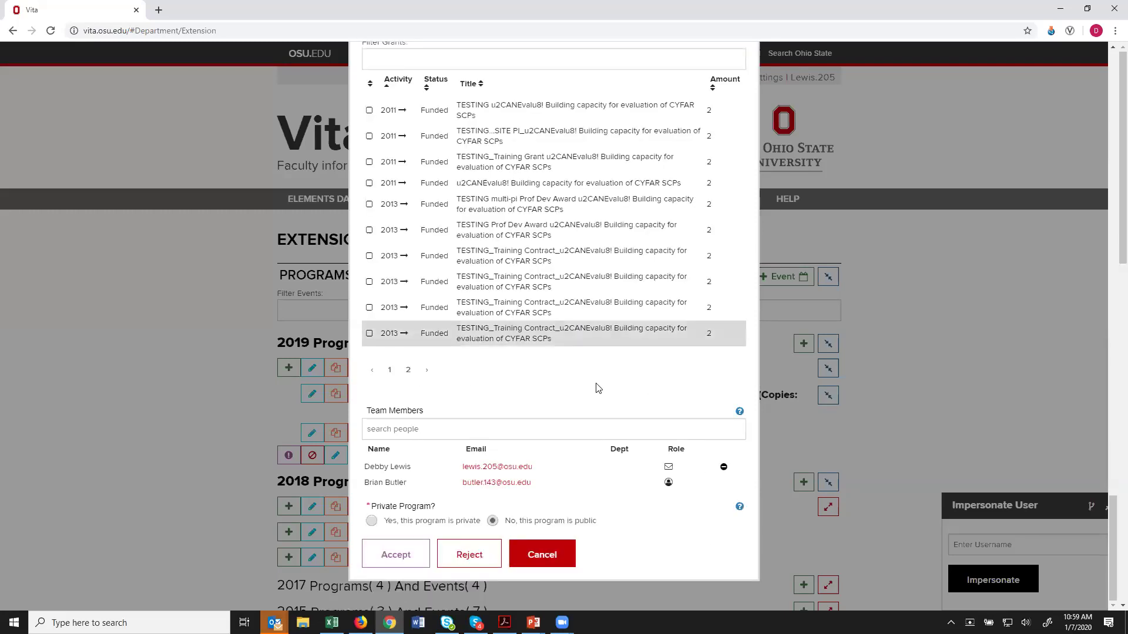
scroll(608, 322, up, 10)
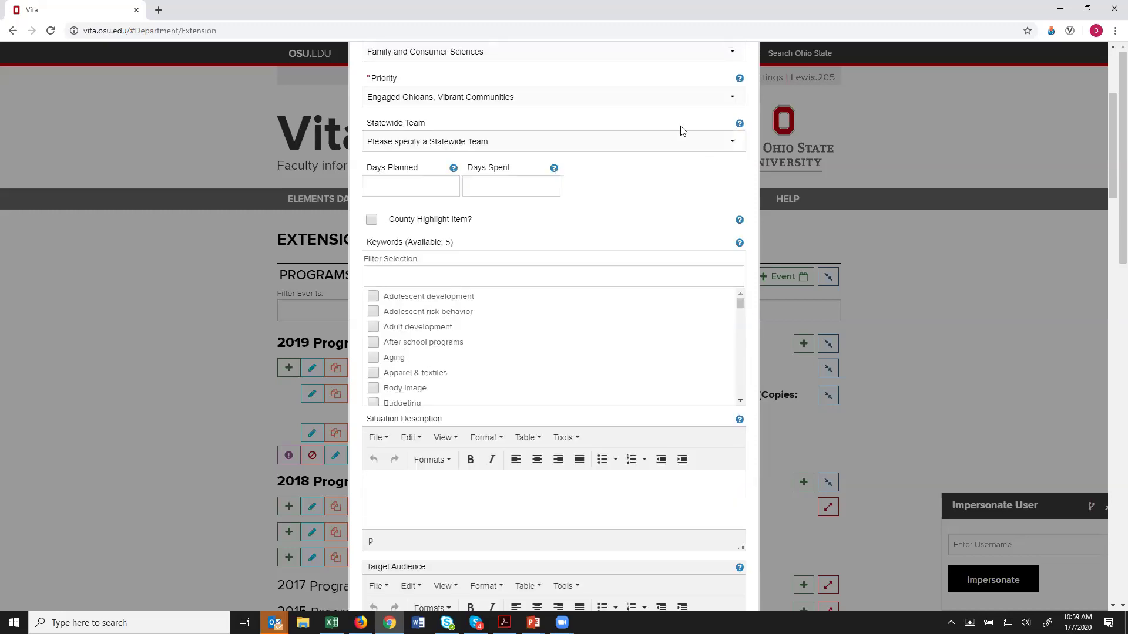
scroll(681, 126, up, 4)
Close the form, accept the shared Vita Training TEST program, and reopen its edit form
click(746, 84)
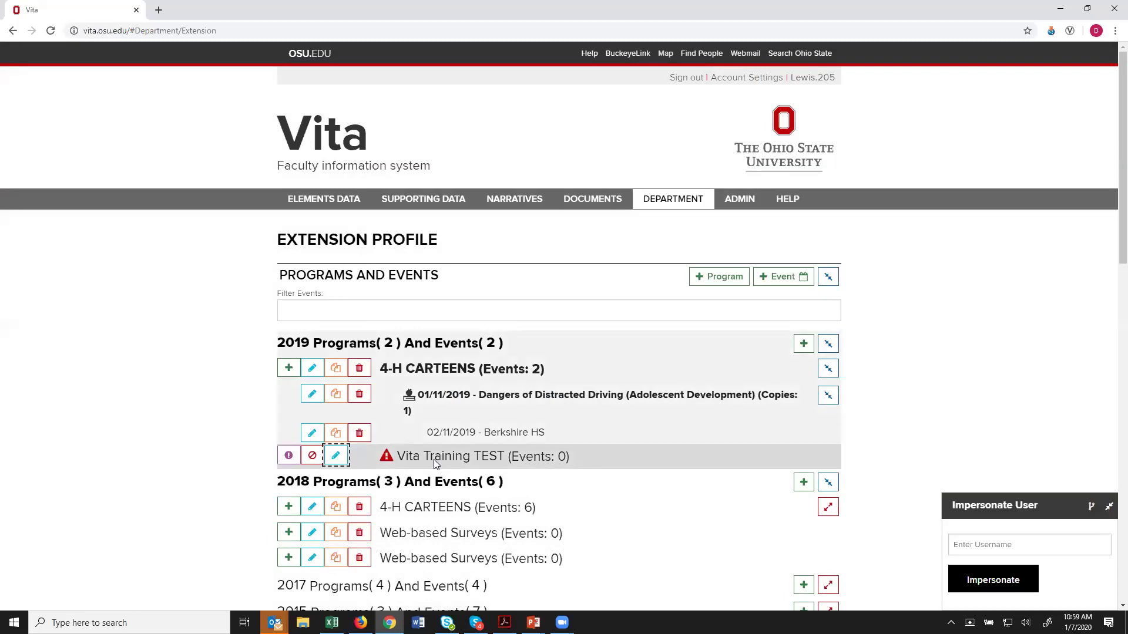
click(300, 457)
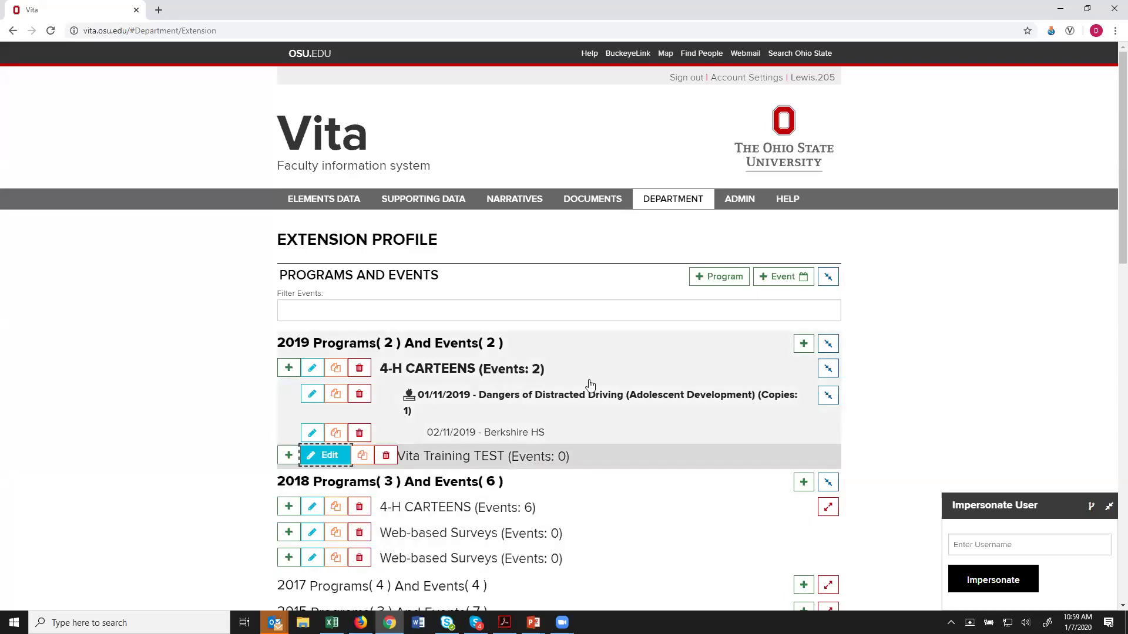
key(Return)
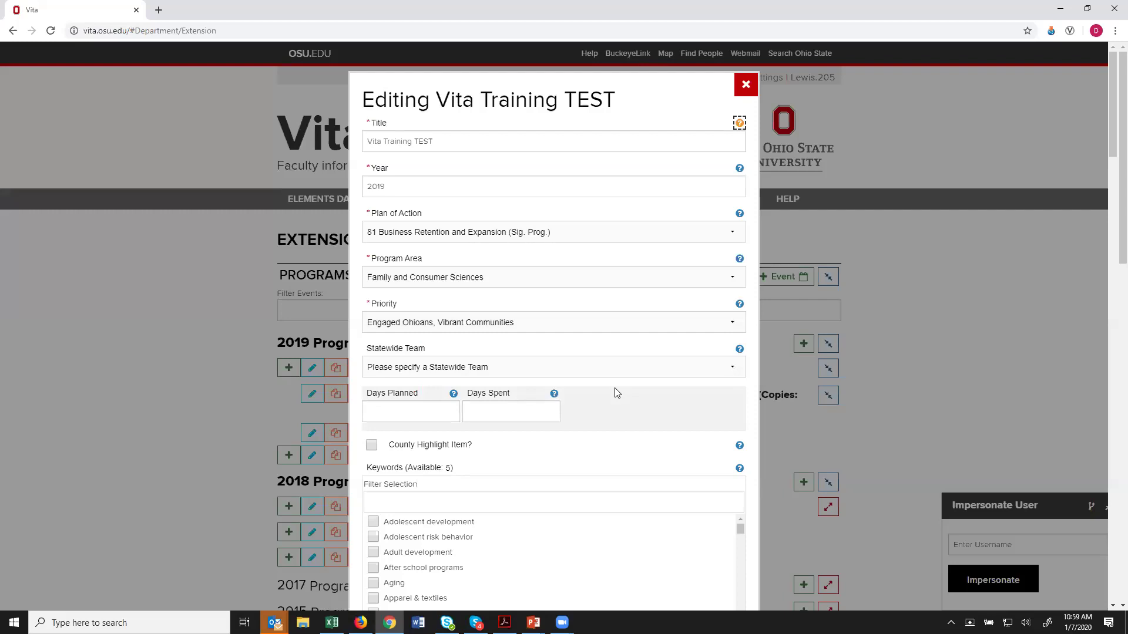
scroll(615, 392, down, 2)
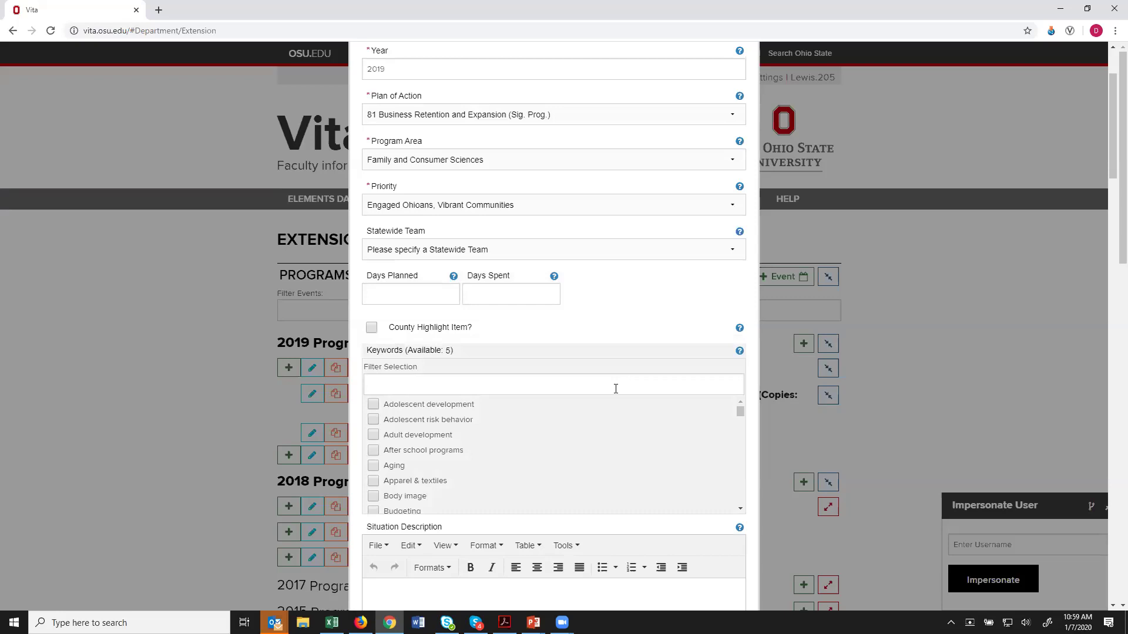
scroll(616, 389, up, 1)
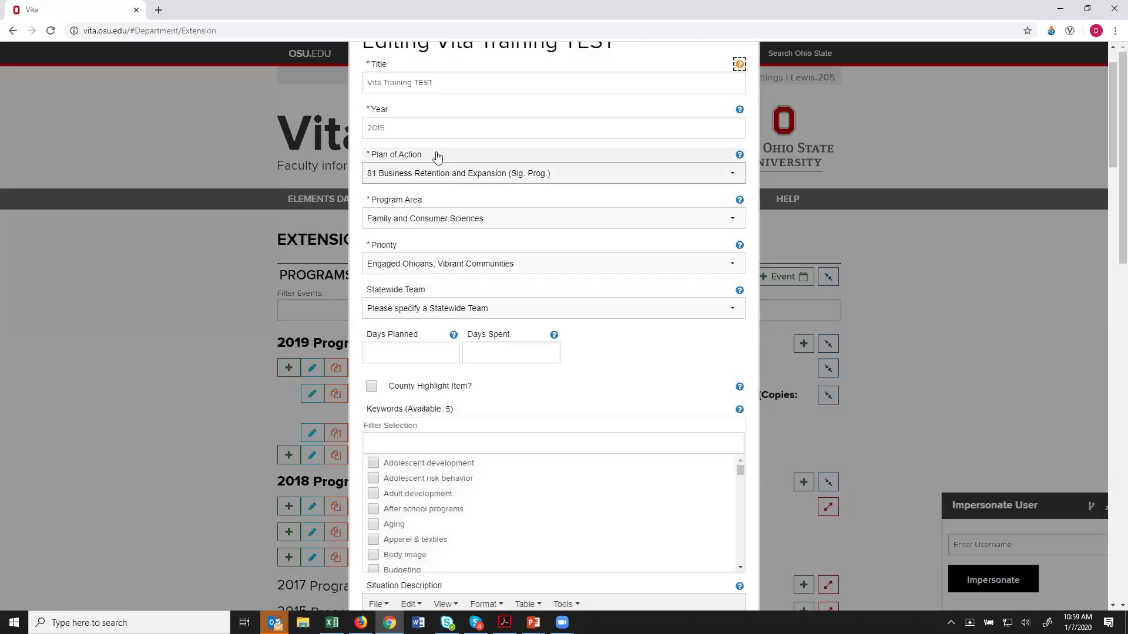
click(415, 351)
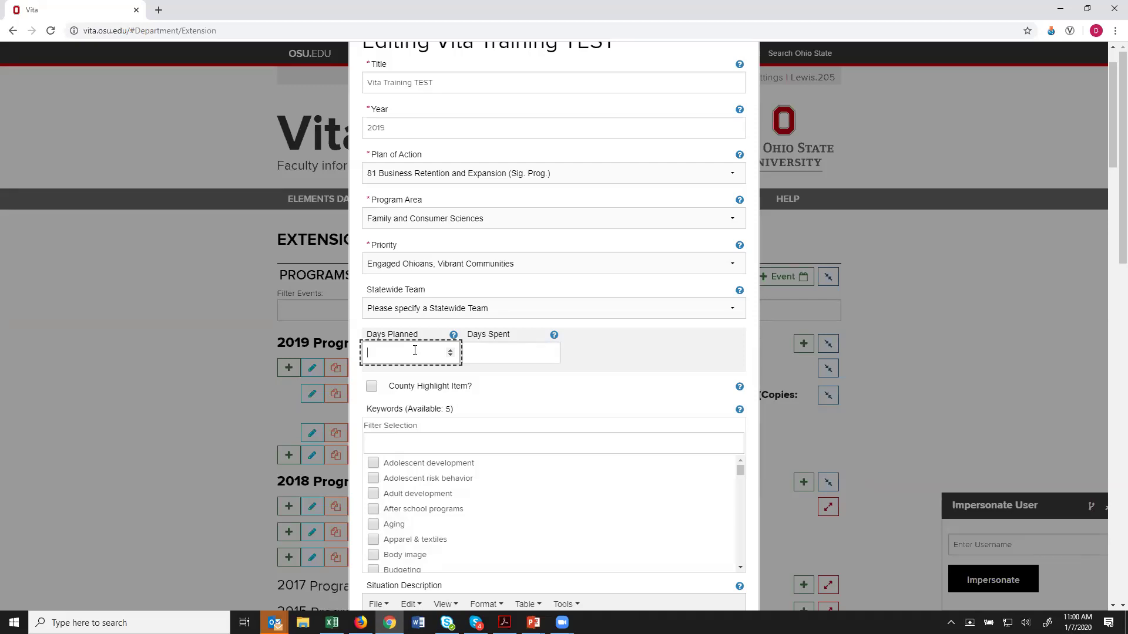
scroll(415, 350, down, 8)
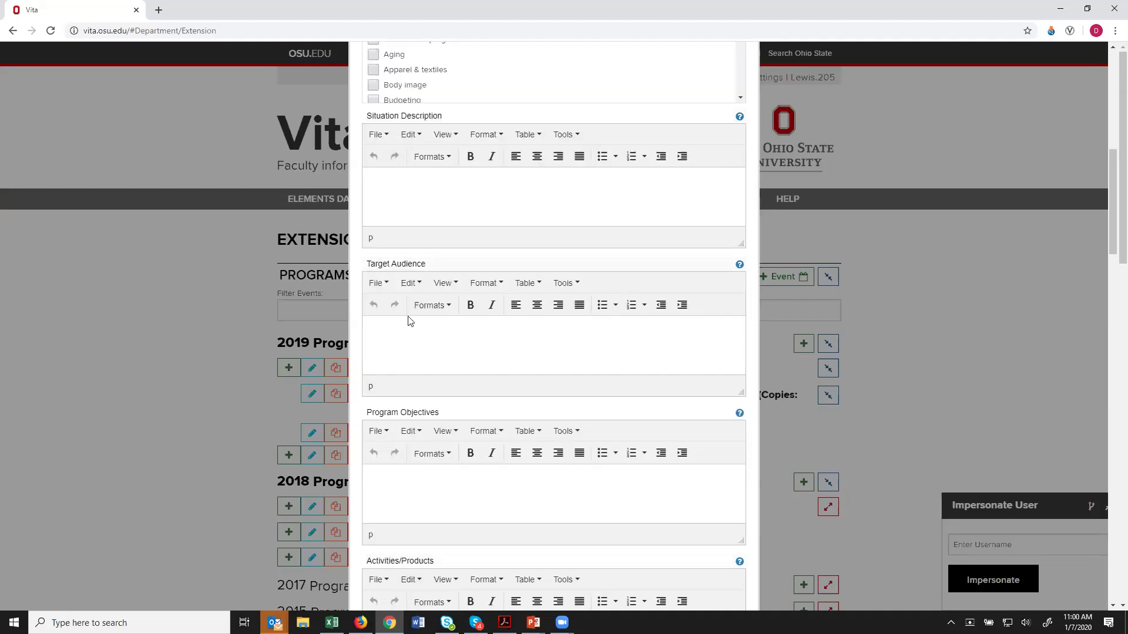
scroll(469, 367, down, 7)
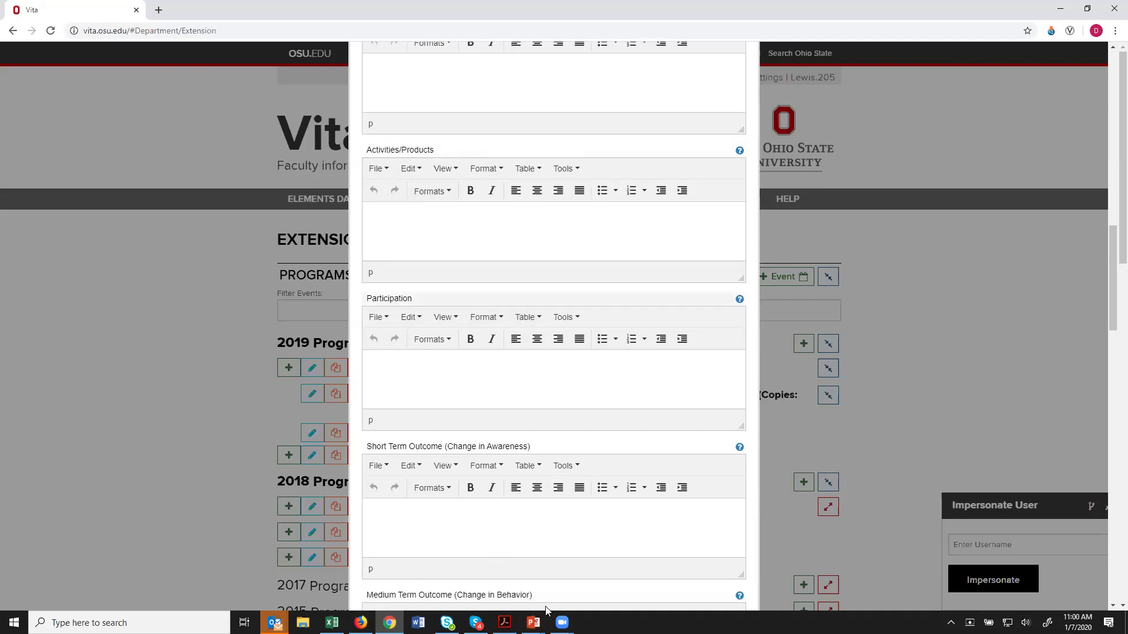
scroll(540, 414, down, 12)
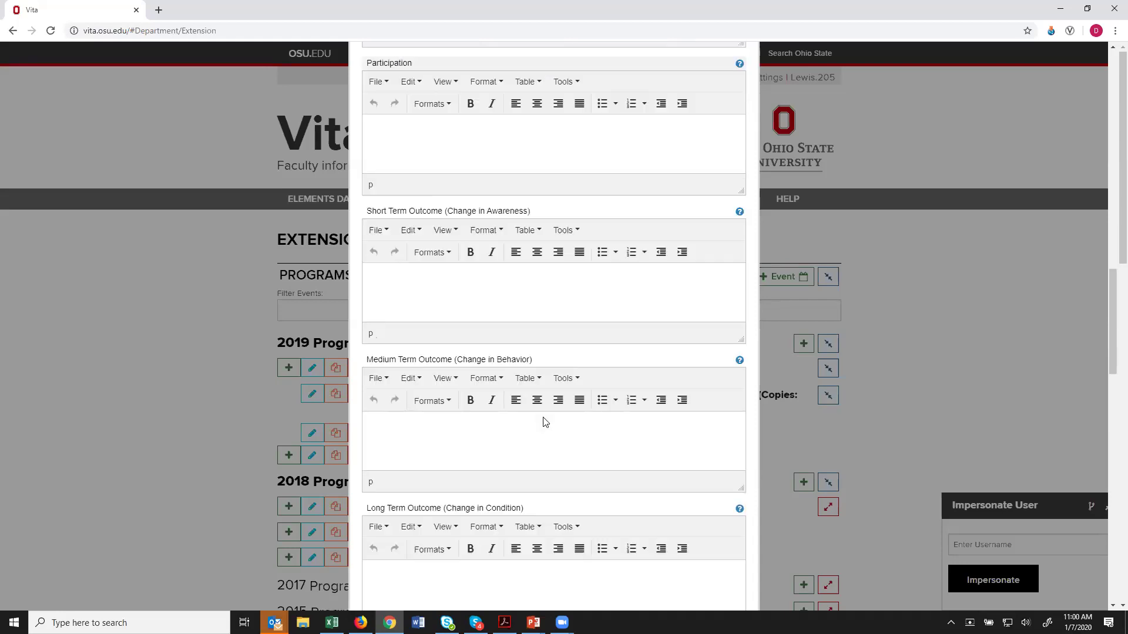
scroll(544, 423, up, 15)
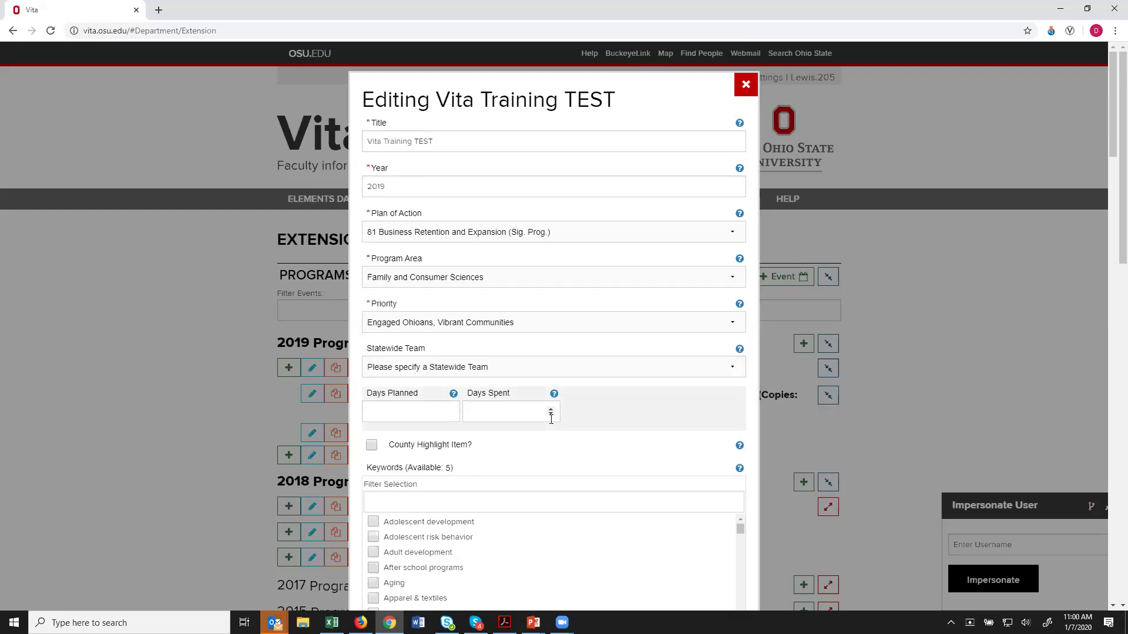
Close Vita Training TEST, review the 2019 4-H CARTEENS edit form, then discard its changes
click(745, 84)
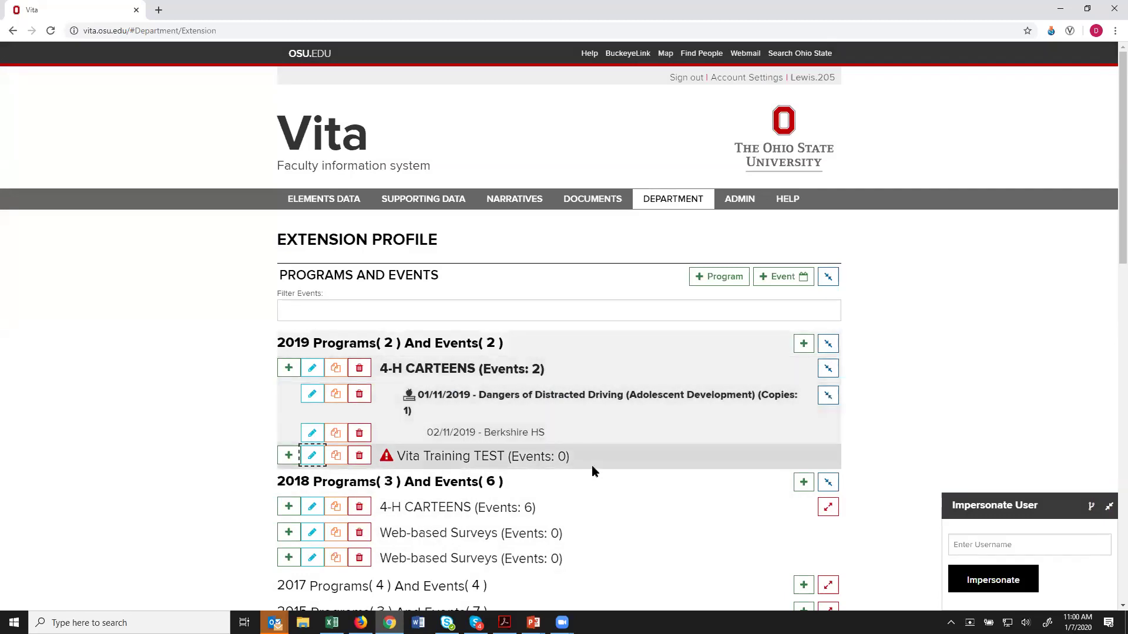
scroll(593, 458, down, 5)
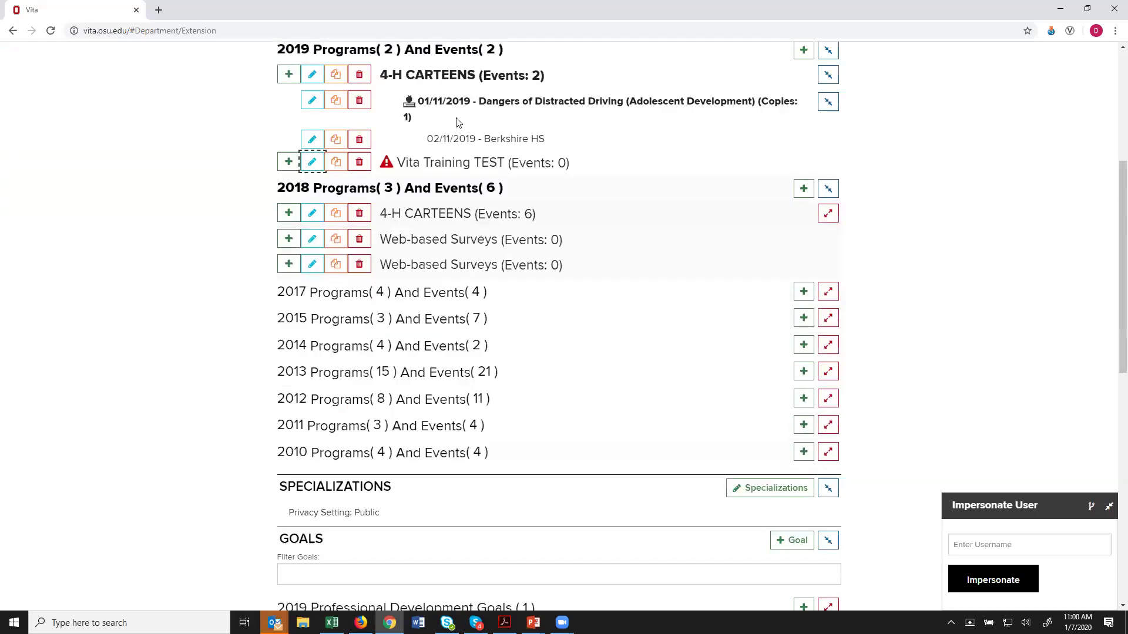
click(325, 74)
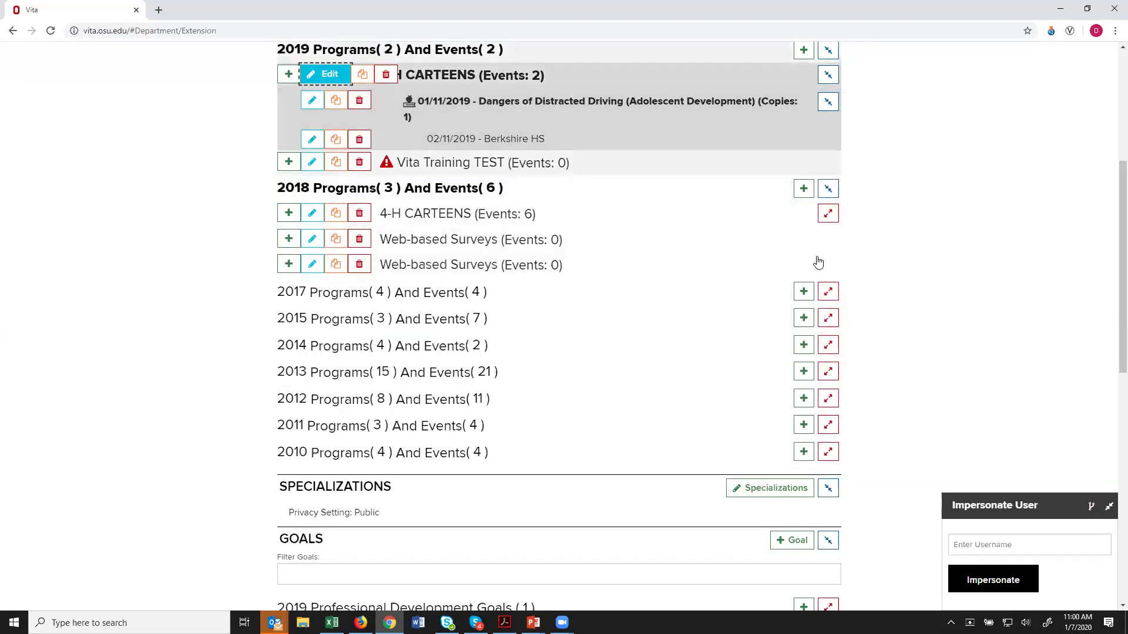
scroll(598, 346, down, 10)
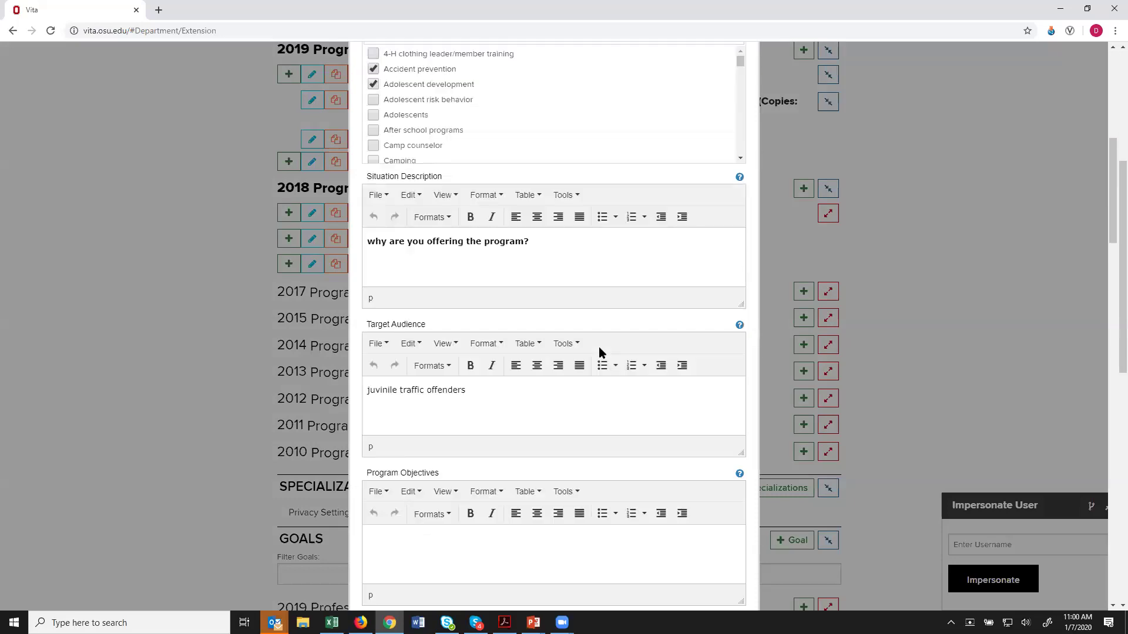
scroll(600, 349, down, 20)
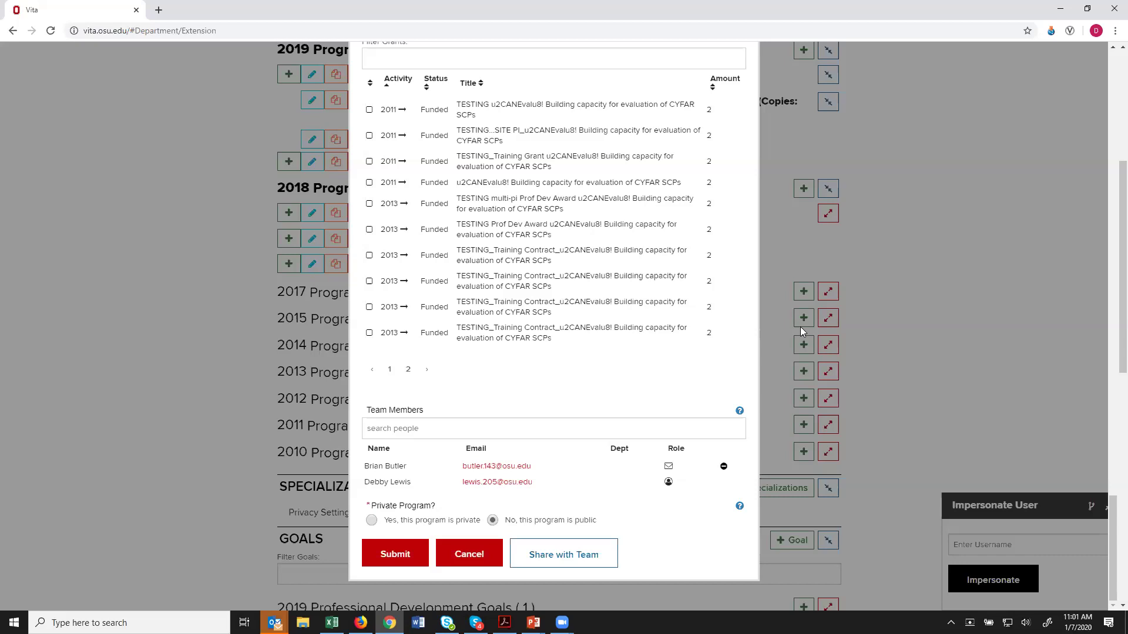
click(467, 558)
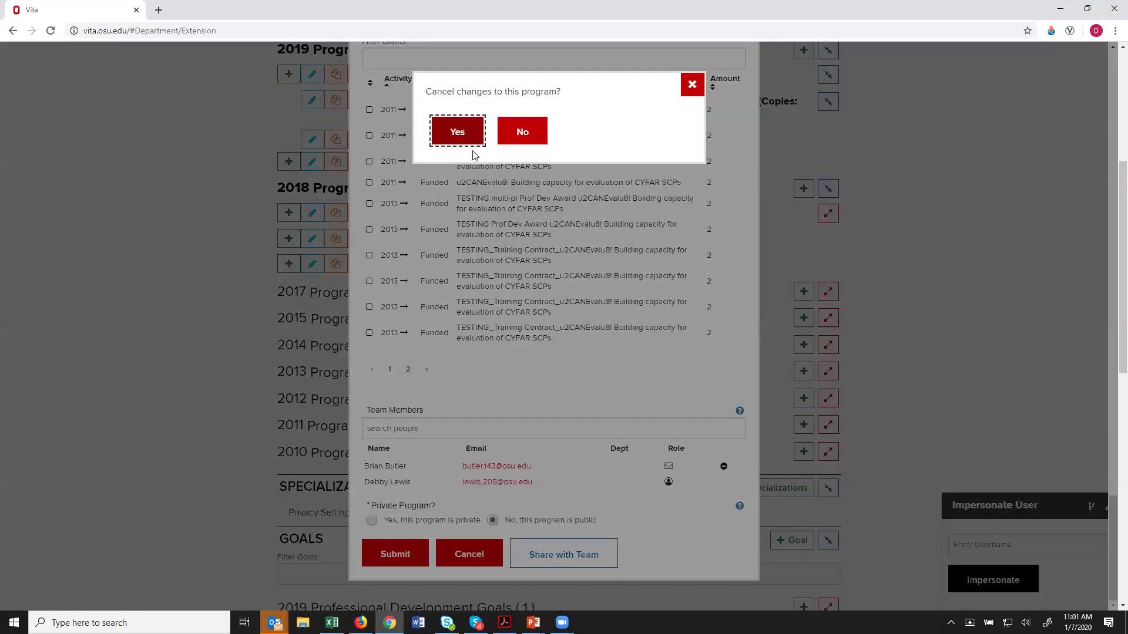
click(459, 132)
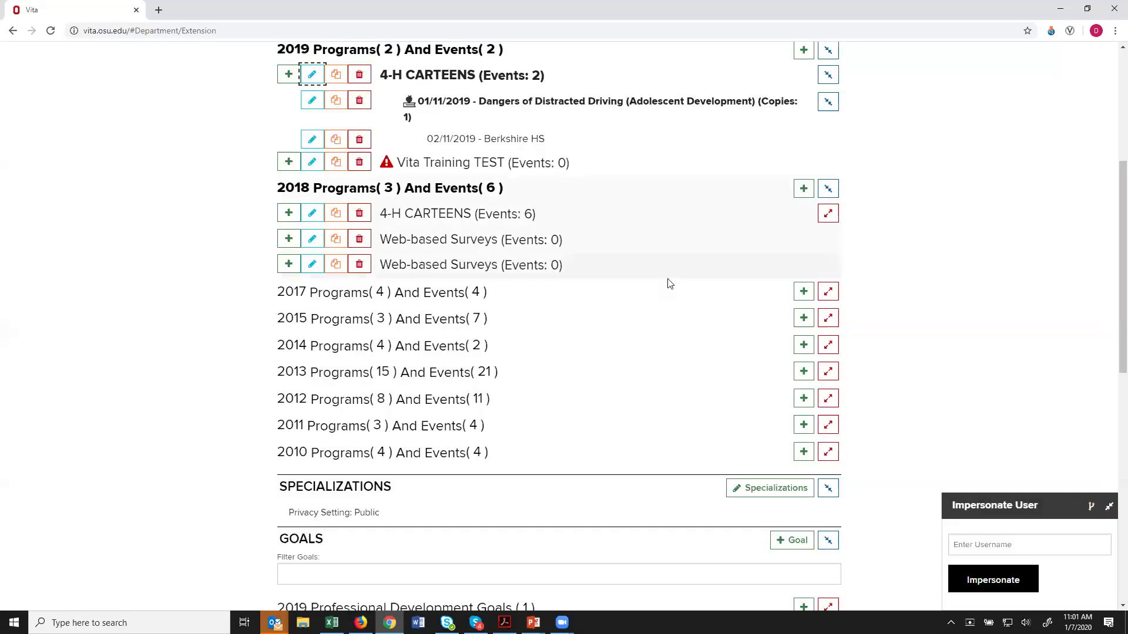
Expand the 2019 4-H CARTEENS program to list its Dangers of Distracted Driving events
scroll(670, 282, up, 4)
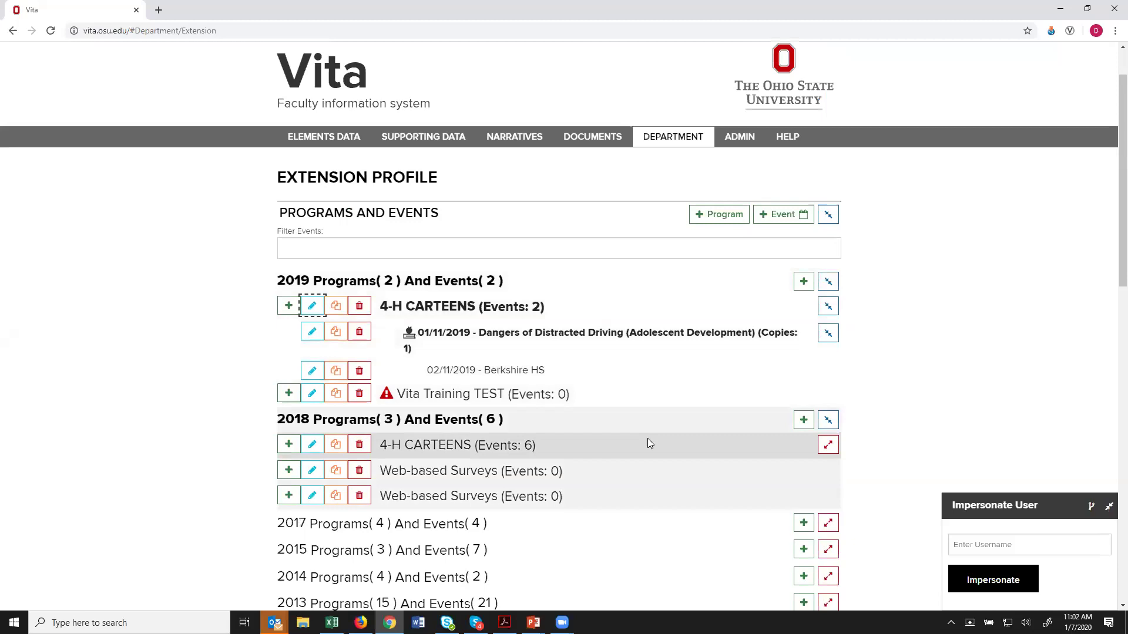
scroll(648, 438, down, 2)
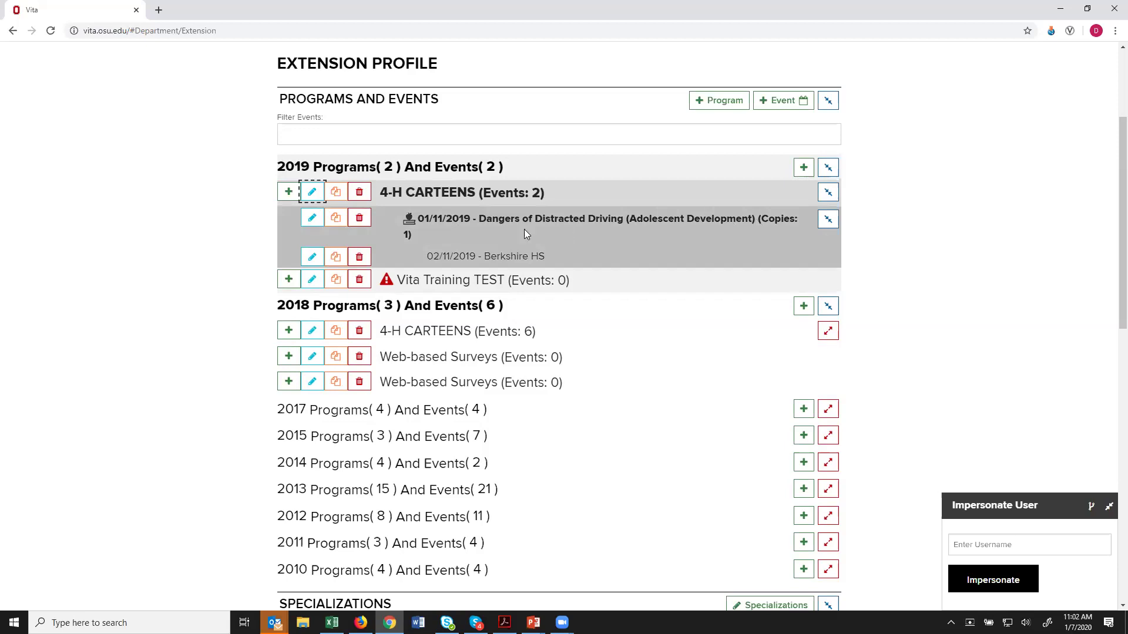
click(627, 215)
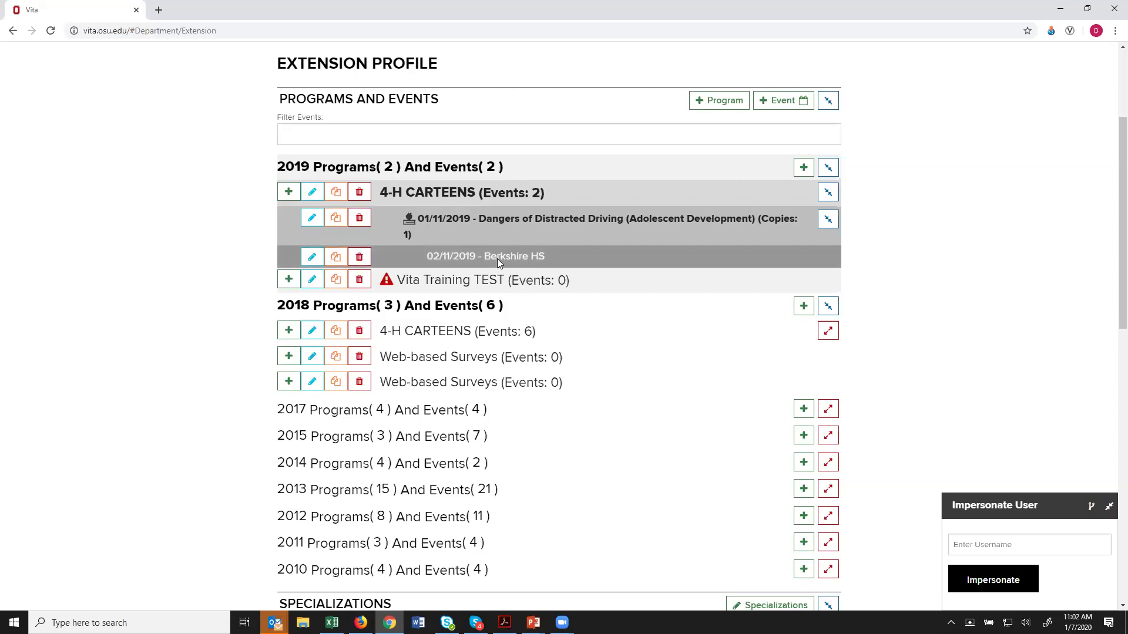
Copy the Dangers of Distracted Driving event, move its date to March 11, 2019, and select the title
click(337, 220)
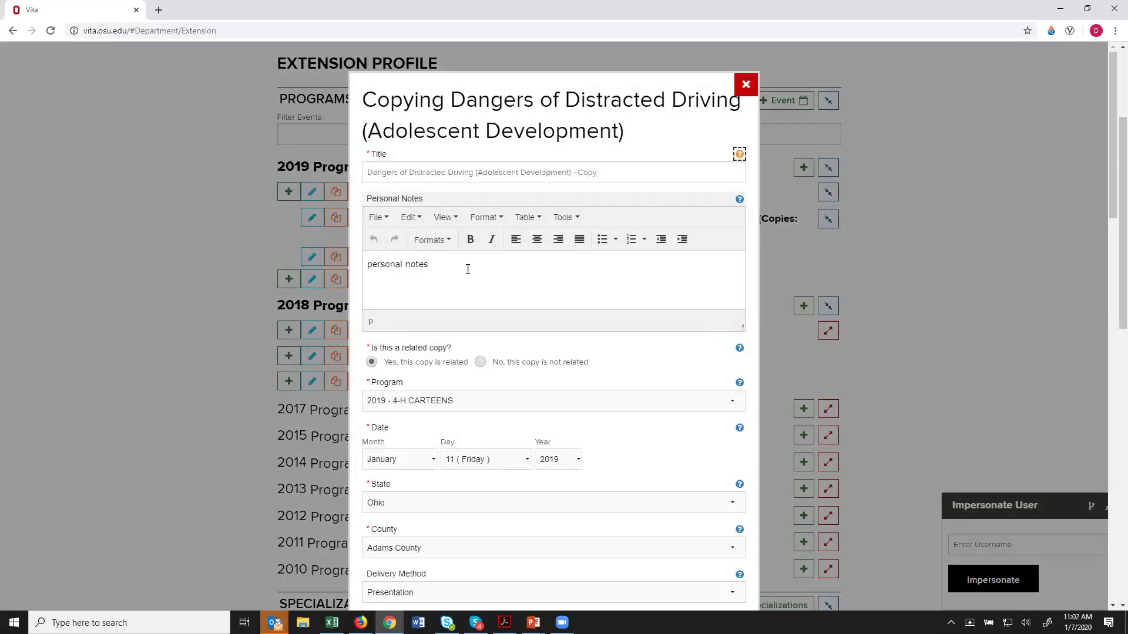
scroll(501, 399, down, 1)
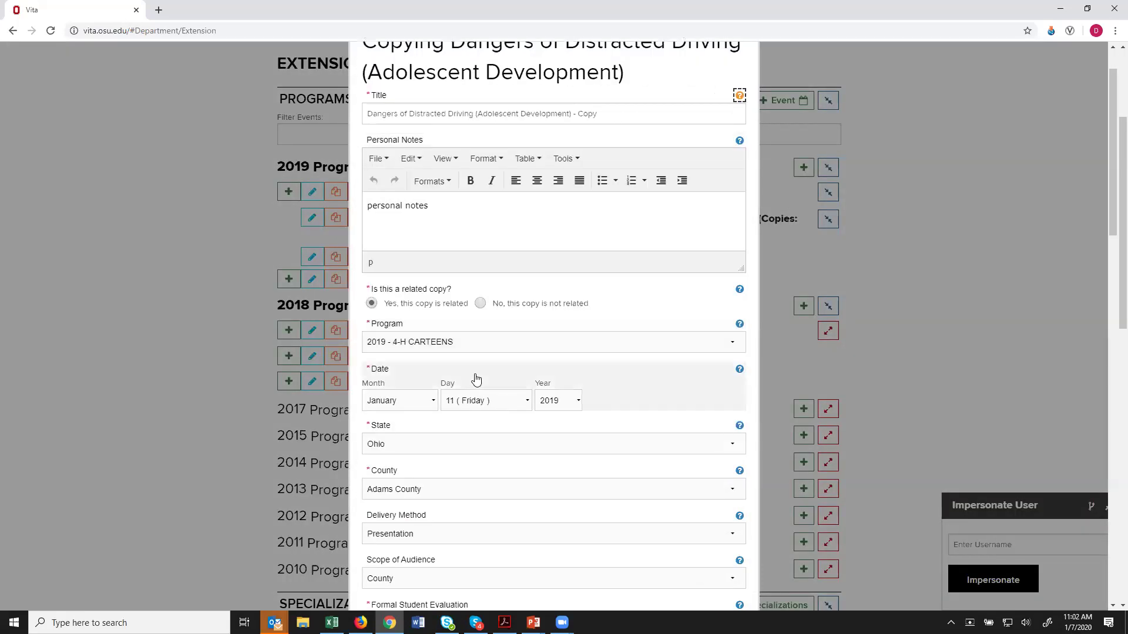
click(433, 402)
click(397, 212)
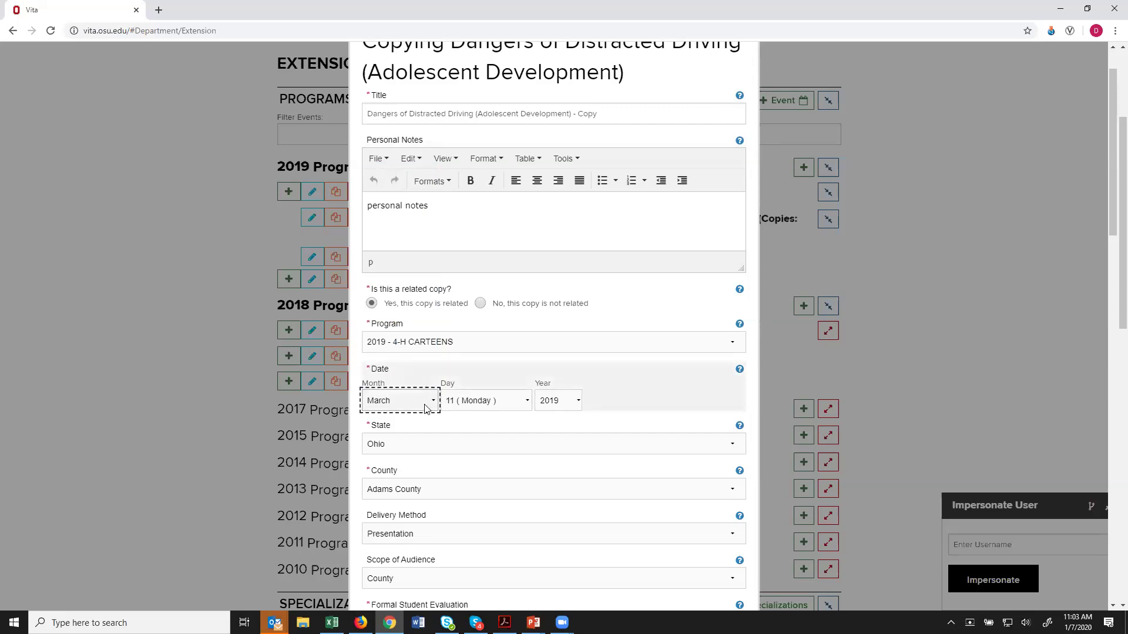
scroll(469, 274, up, 1)
click(468, 274)
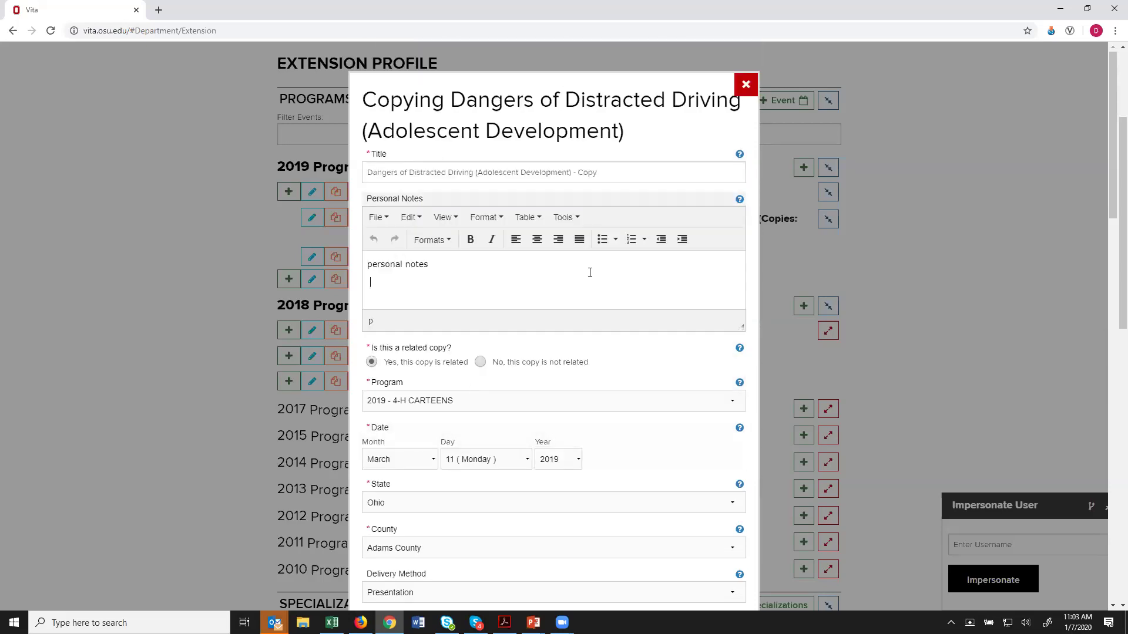
click(385, 172)
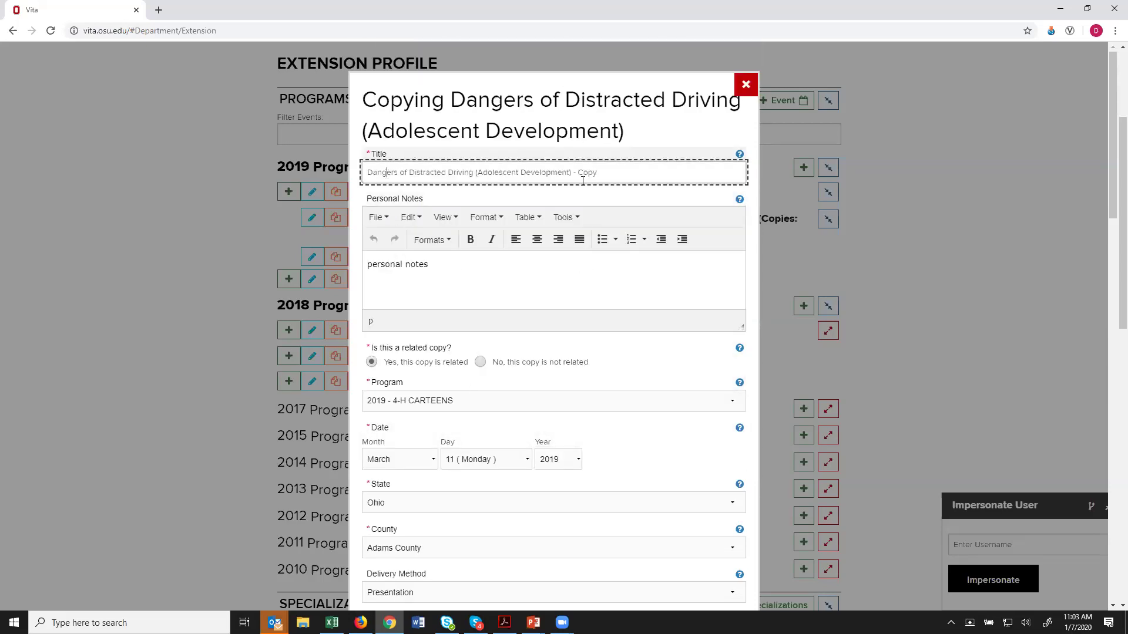
drag(367, 172, 613, 175)
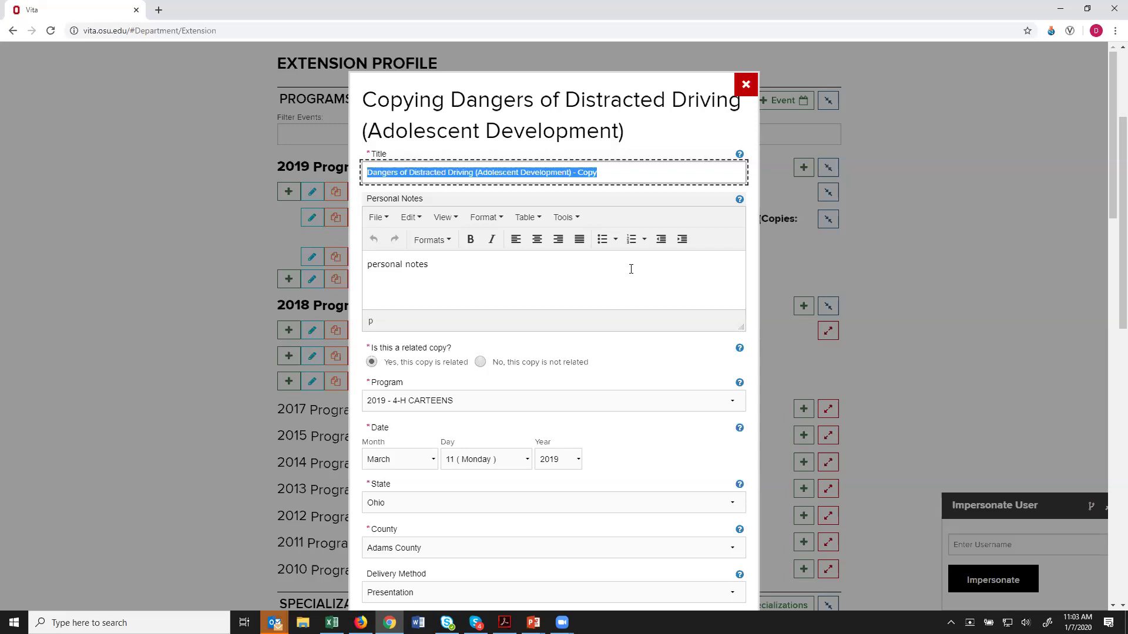
Retitle the copied event 'Forest Hill HS' and keep 2019 - 4-H CARTEENS as its program
text(F)
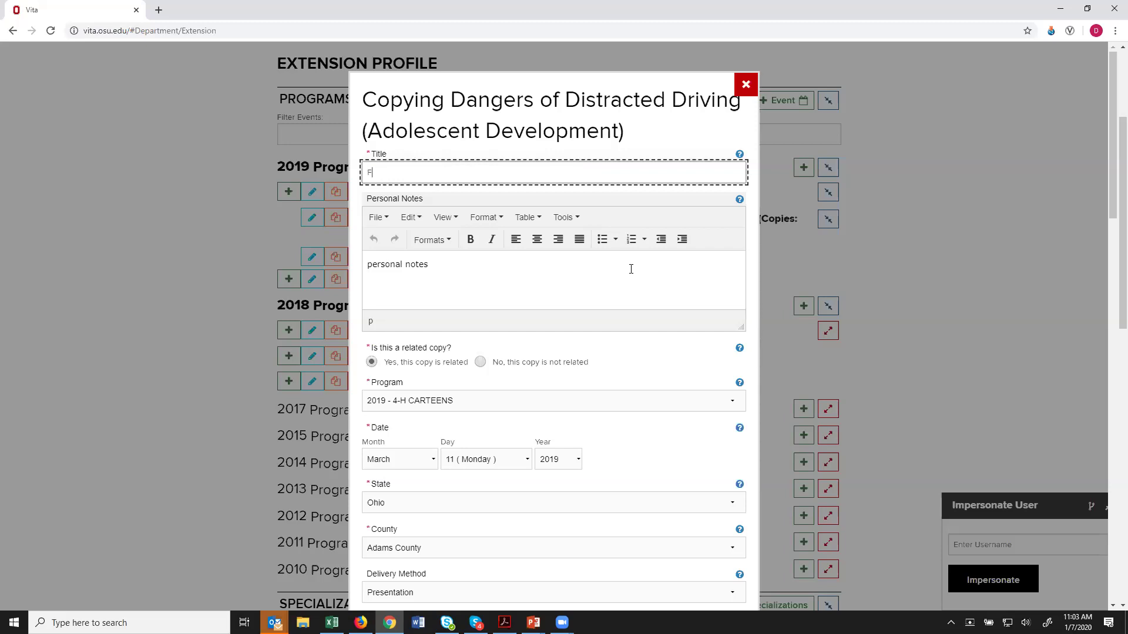
text(orest Hill HS)
click(558, 277)
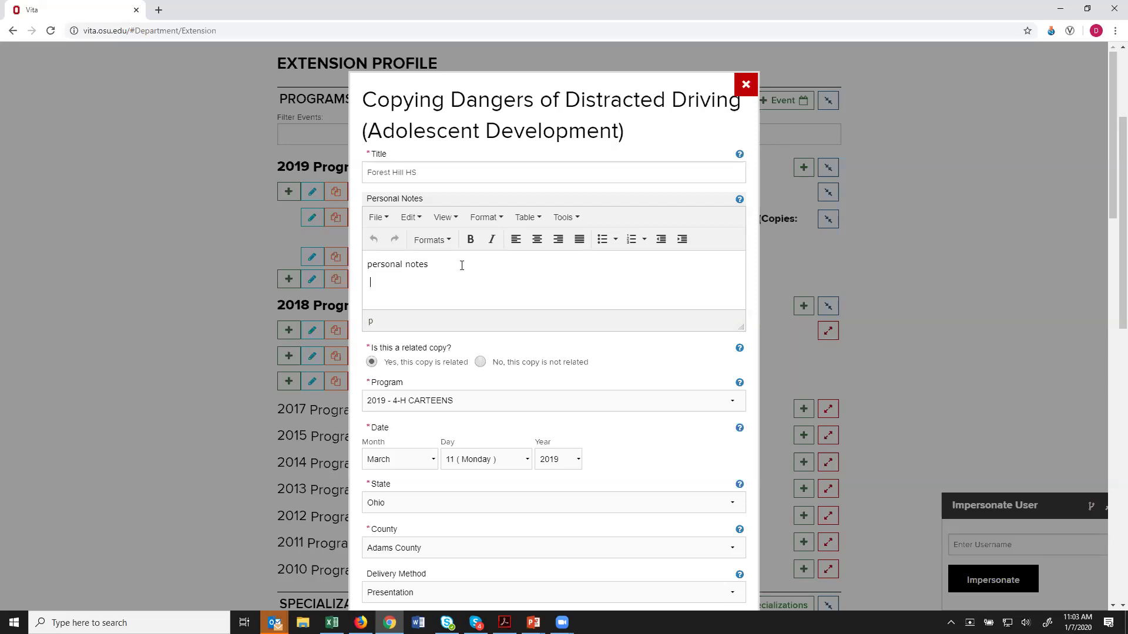
scroll(478, 301, down, 2)
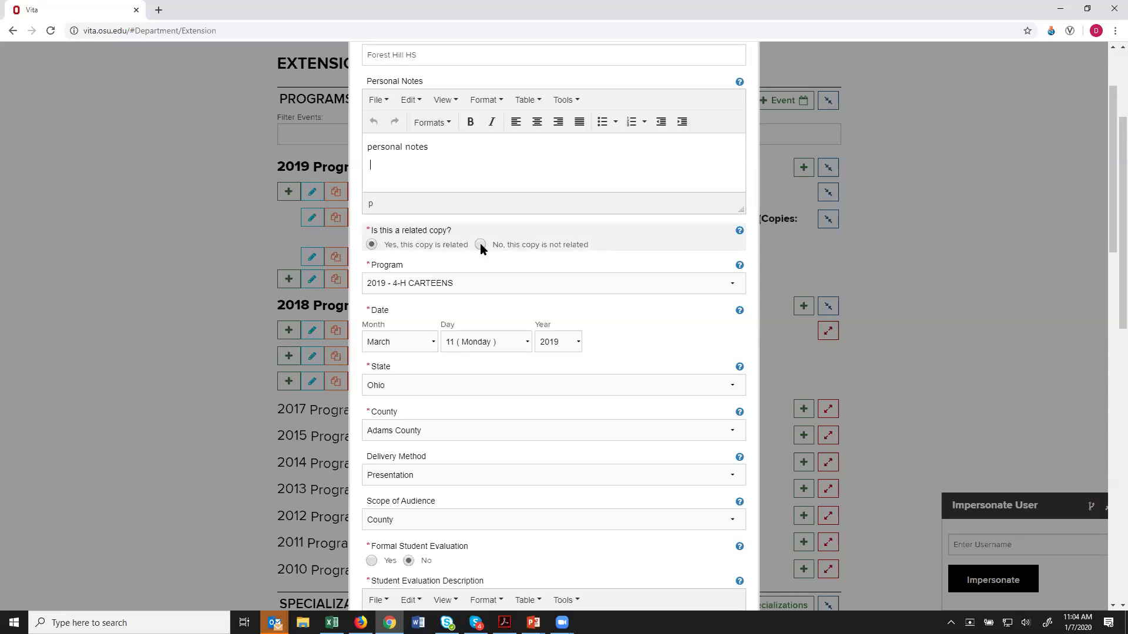
scroll(621, 319, down, 1)
scroll(620, 319, down, 3)
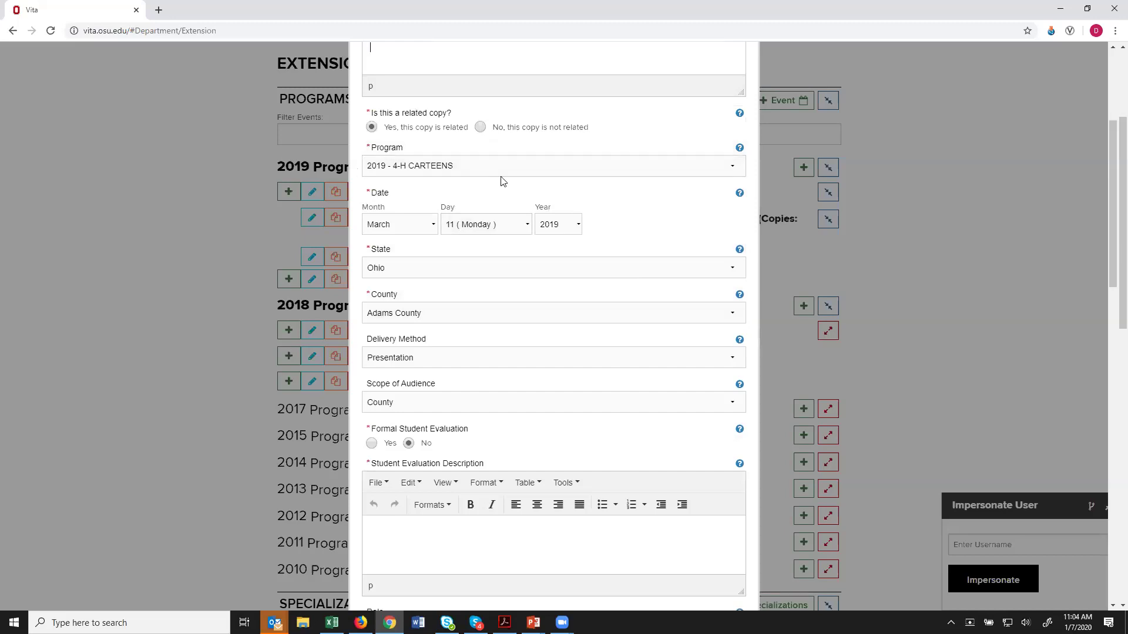
click(730, 171)
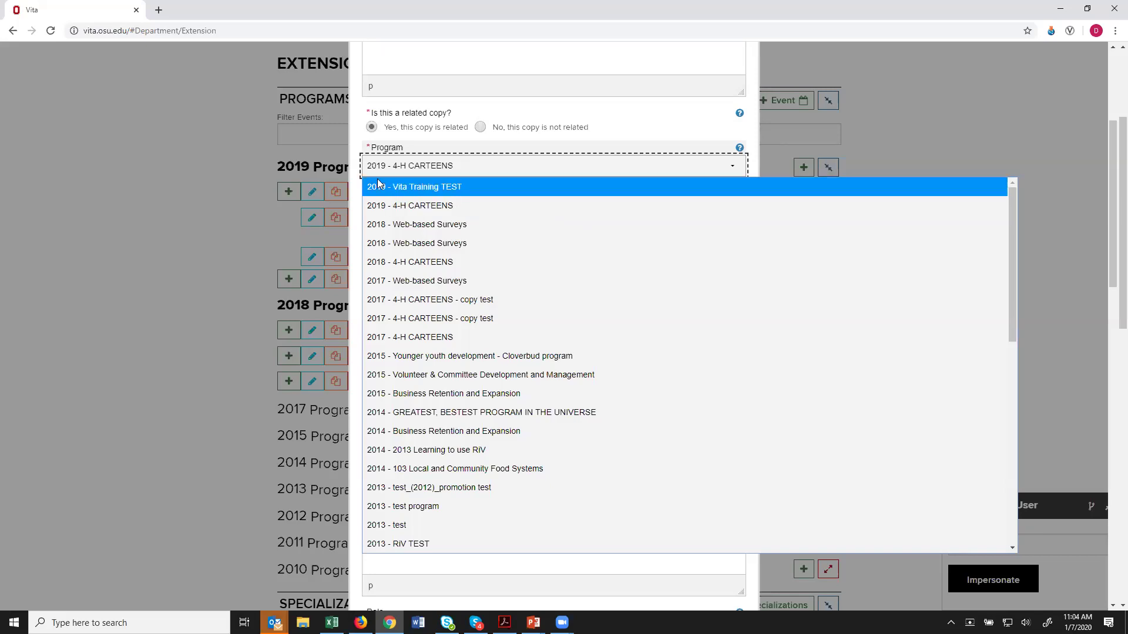
click(641, 169)
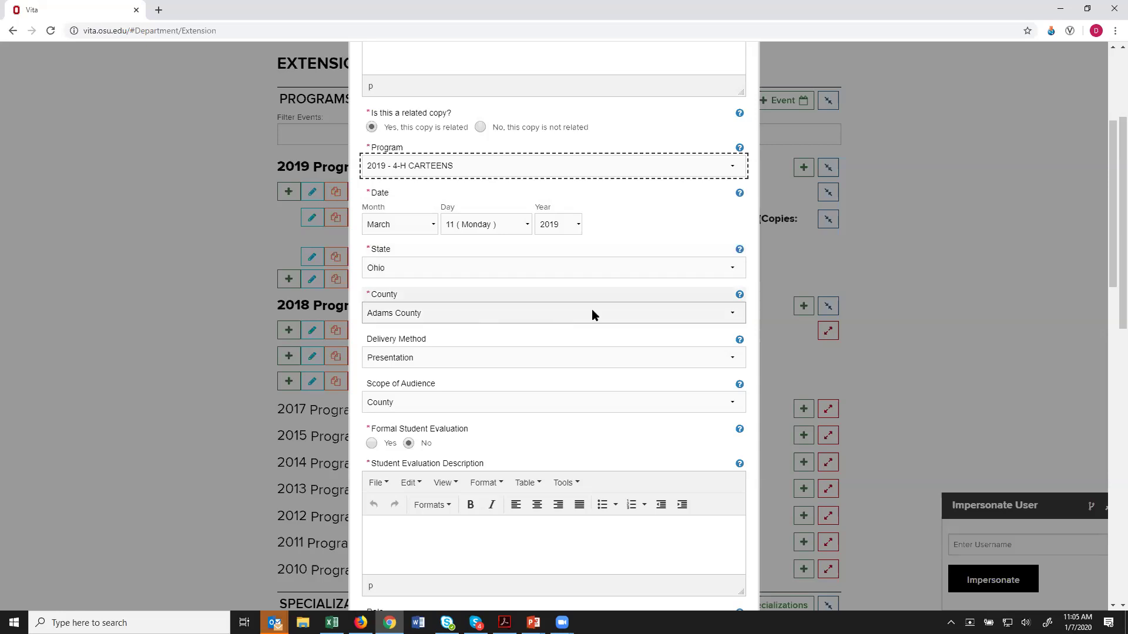
Keep Presentation delivery and County audience scope, and set Formal Student Evaluation to Yes
scroll(611, 288, down, 2)
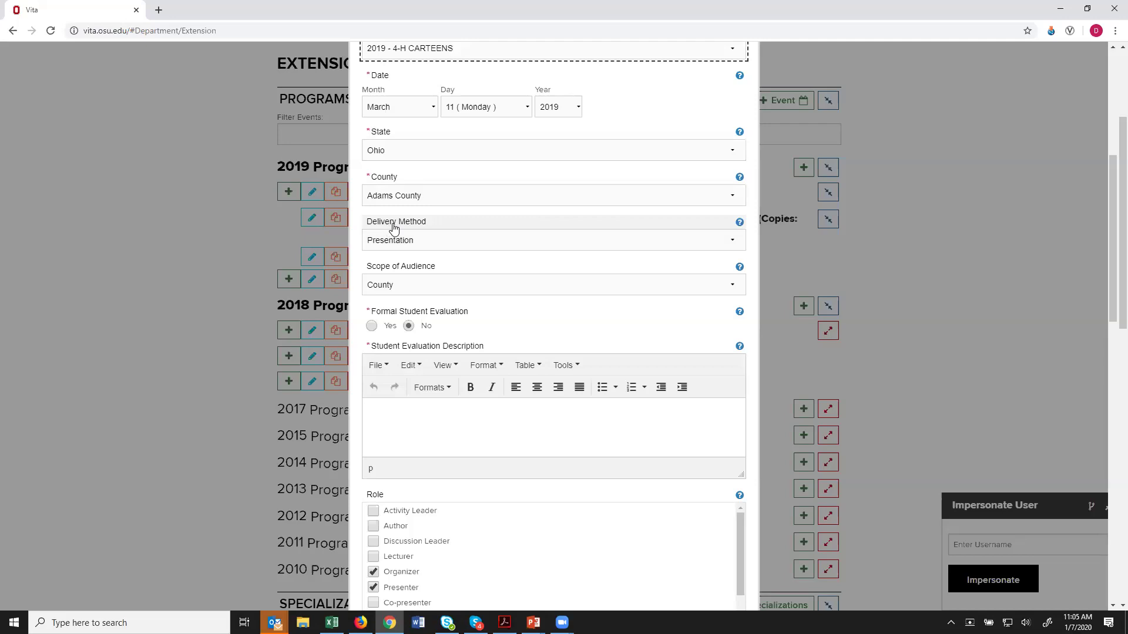
click(734, 242)
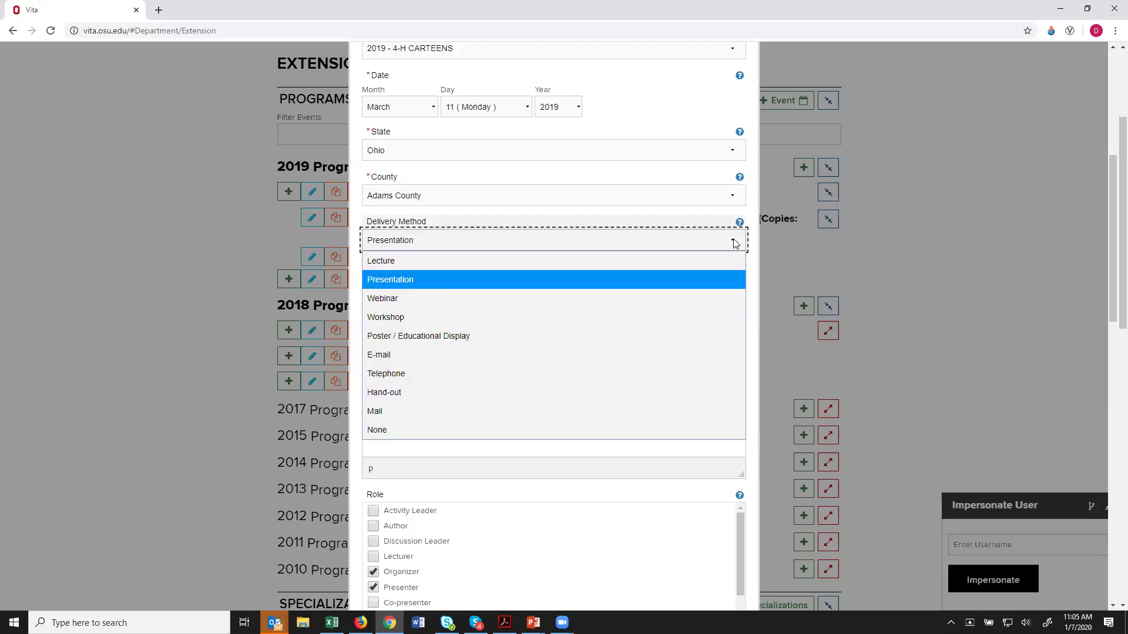
click(421, 278)
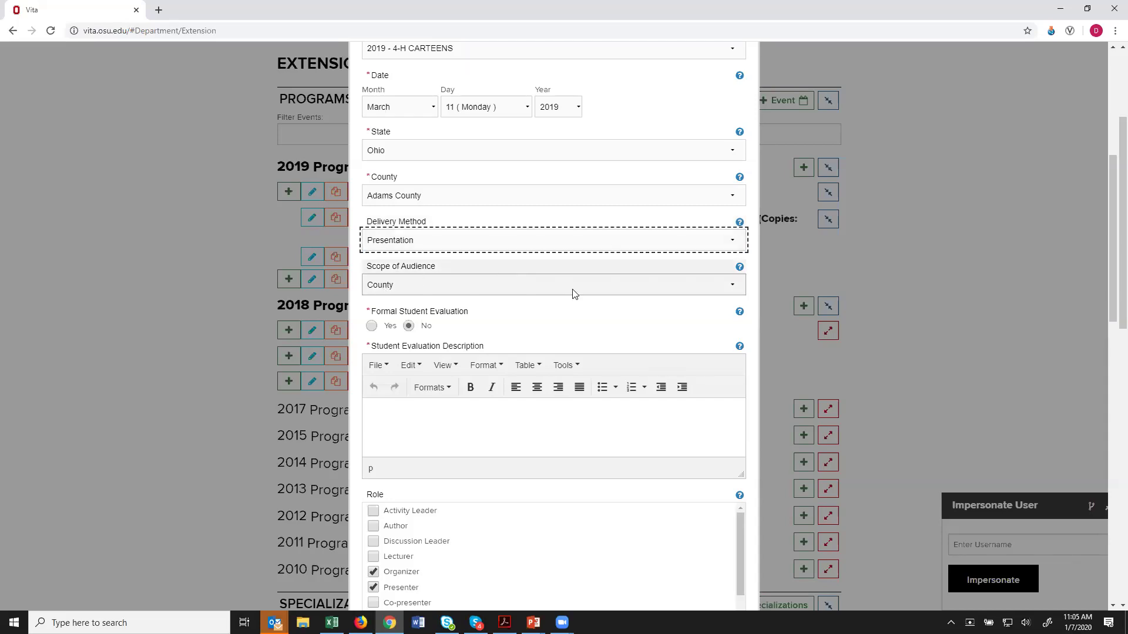
click(730, 288)
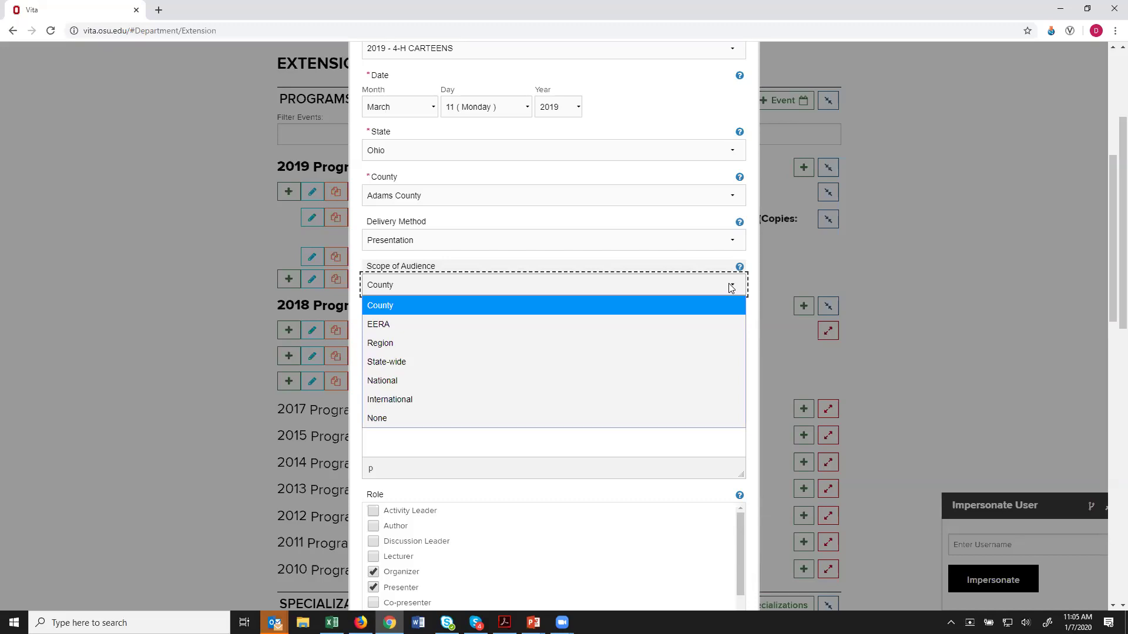
click(728, 285)
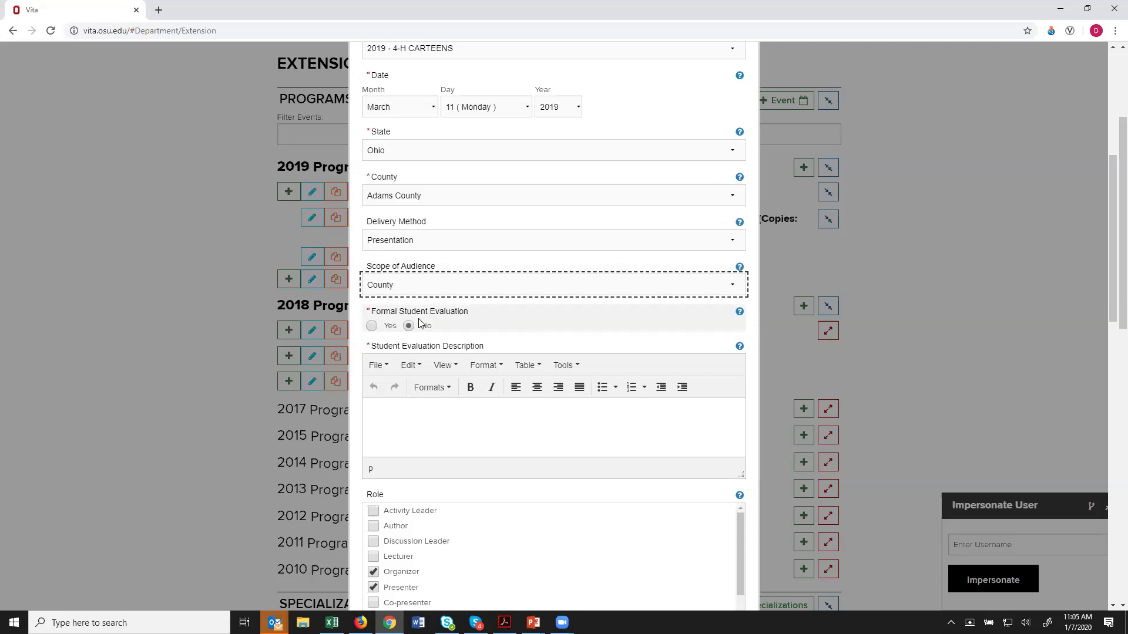
click(372, 325)
Set Formal Student Evaluation to Yes and enter the description 'End of session evaluation'
click(408, 326)
click(372, 326)
click(431, 408)
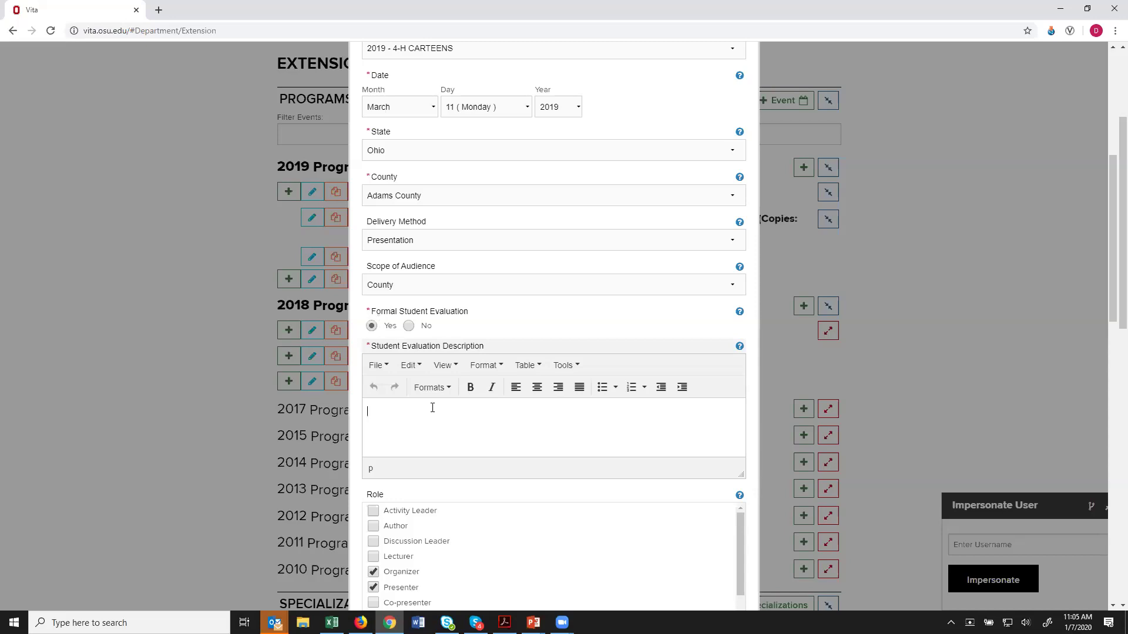
text(End of session evaluation)
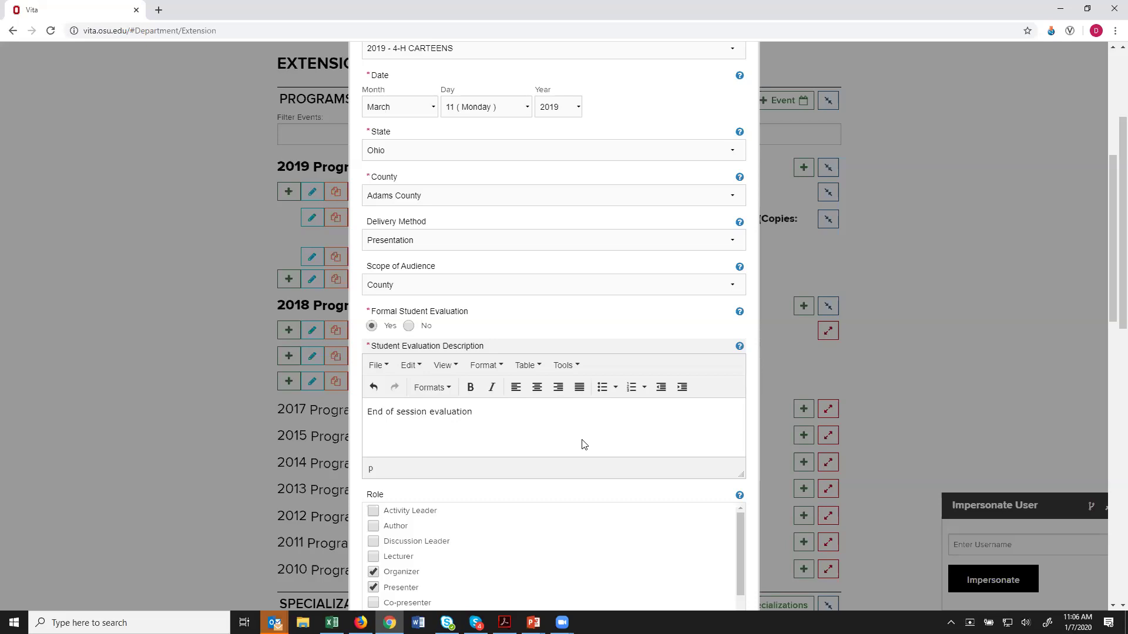
scroll(581, 441, down, 5)
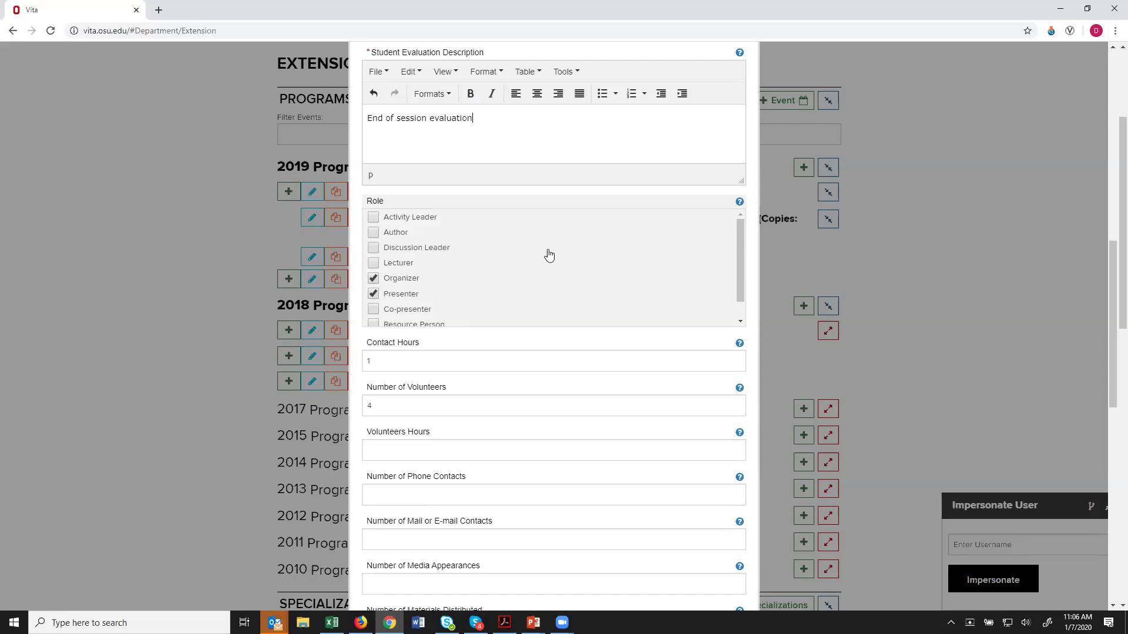
scroll(549, 254, up, 10)
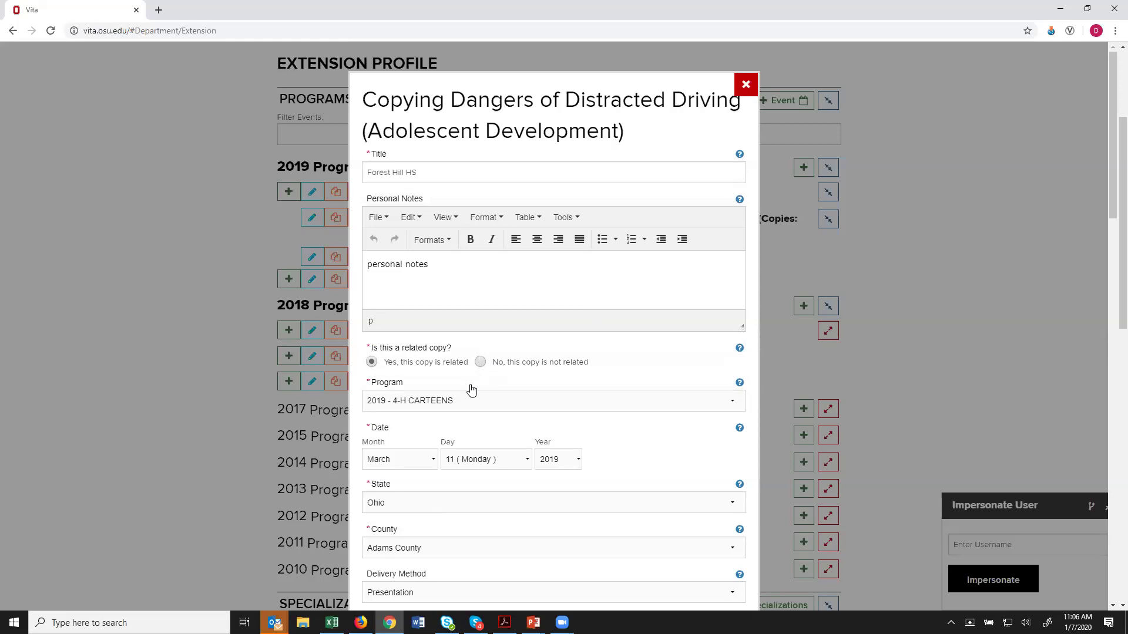
scroll(470, 376, down, 9)
click(517, 275)
scroll(430, 417, down, 5)
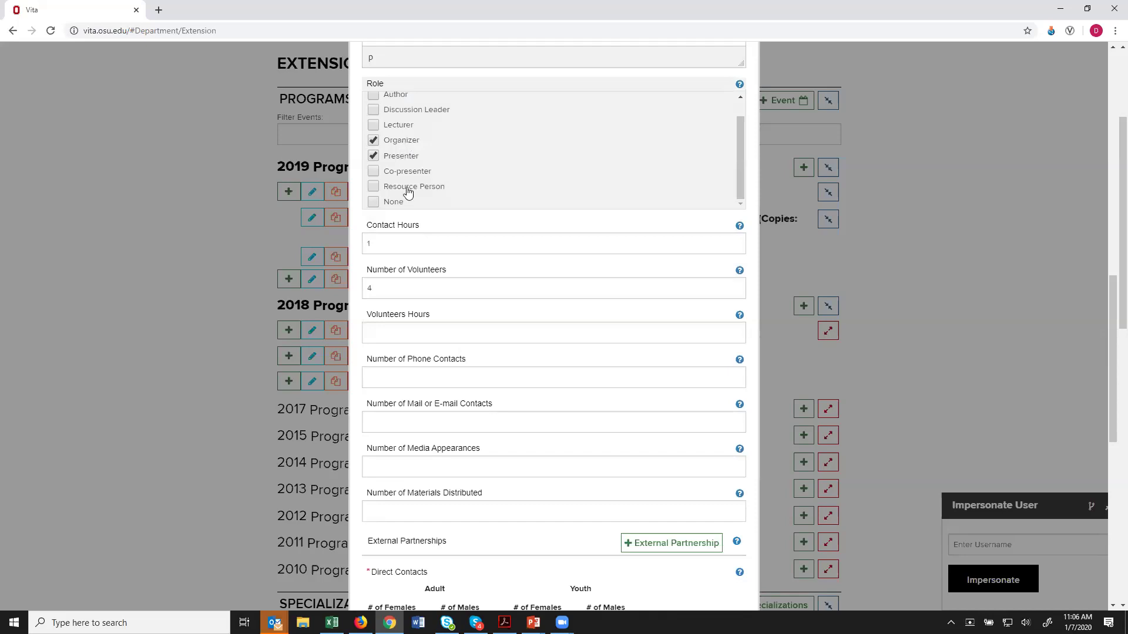
scroll(425, 188, up, 1)
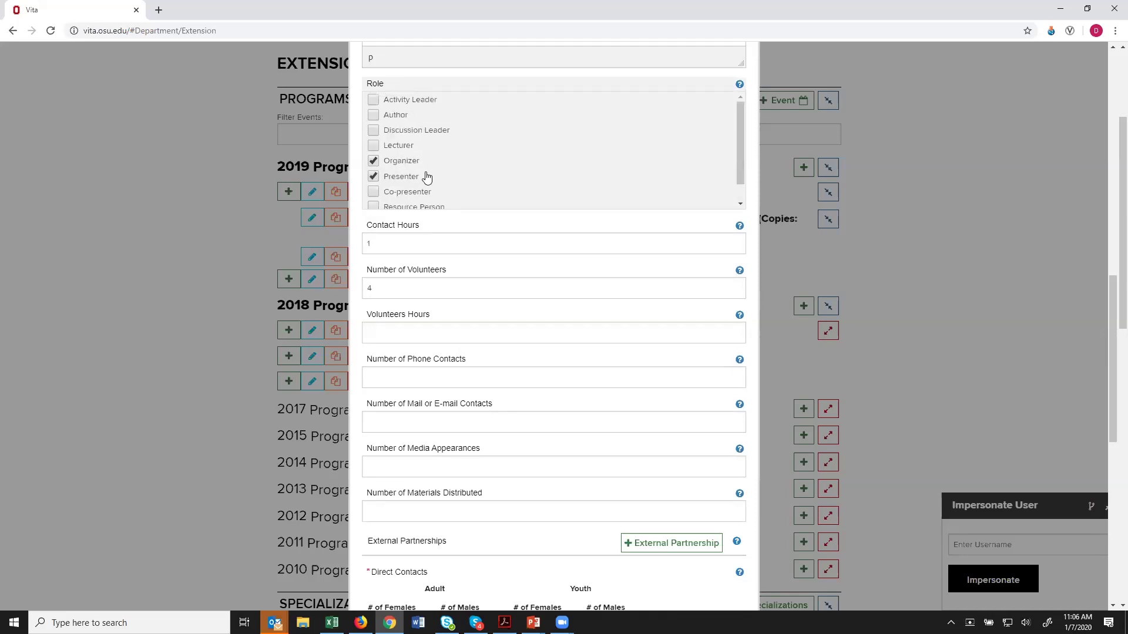
scroll(427, 190, up, 3)
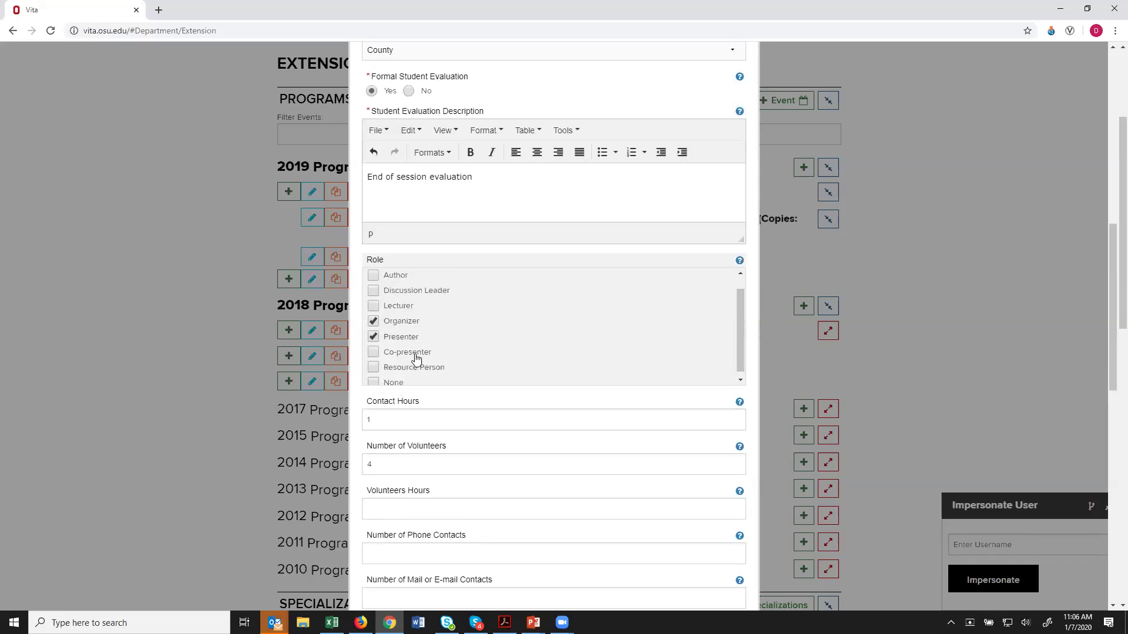
scroll(415, 360, down, 1)
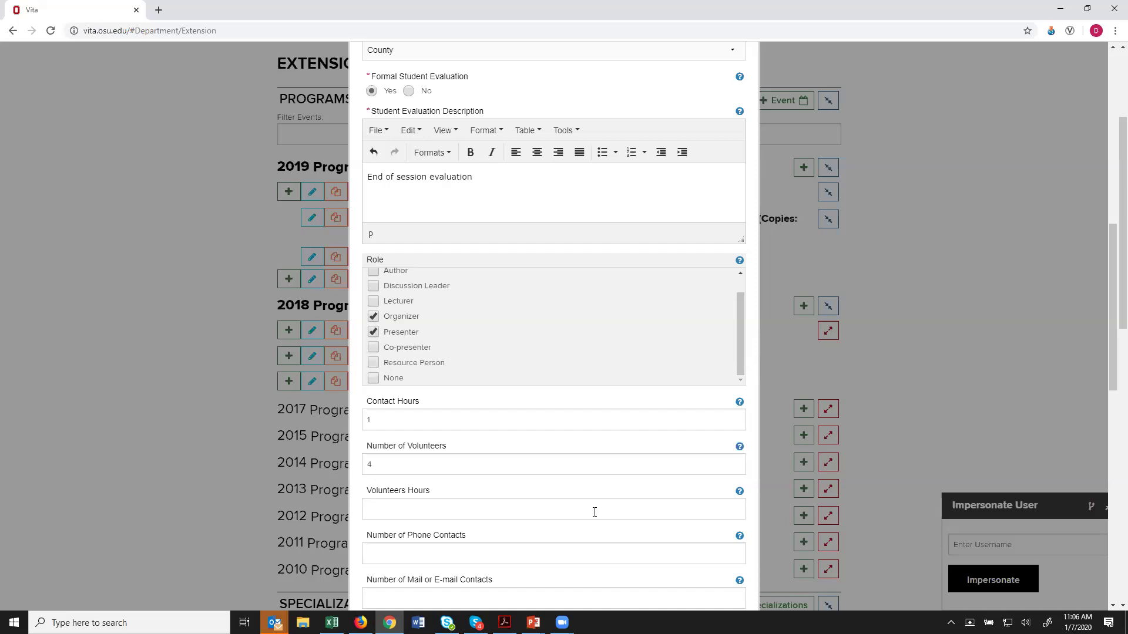
scroll(568, 444, down, 3)
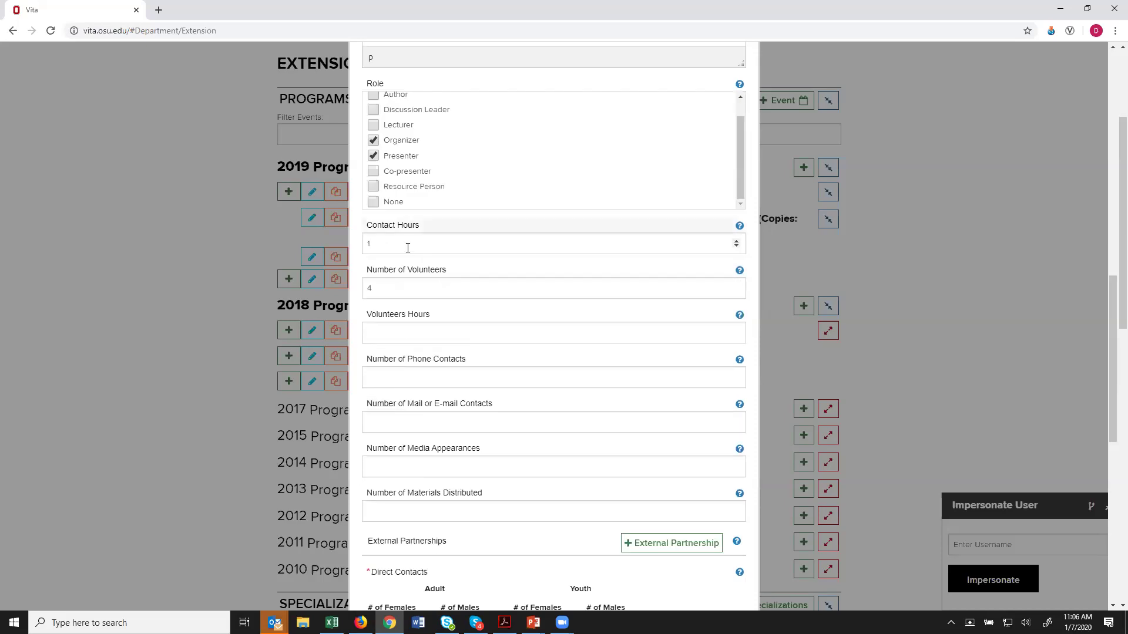
scroll(432, 288, down, 2)
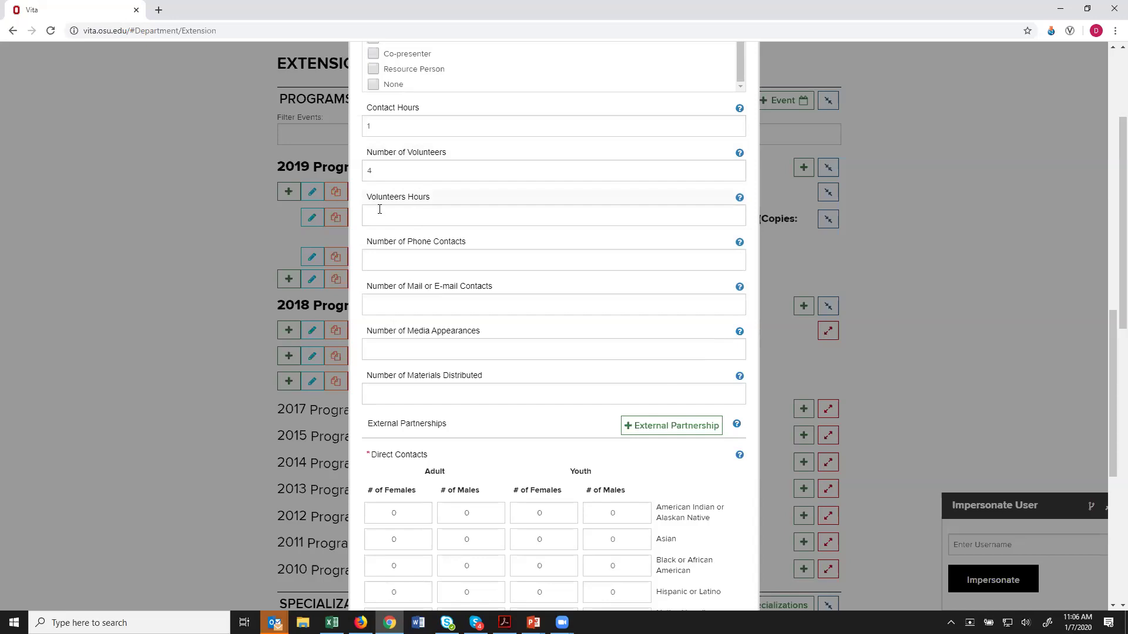
scroll(457, 239, down, 2)
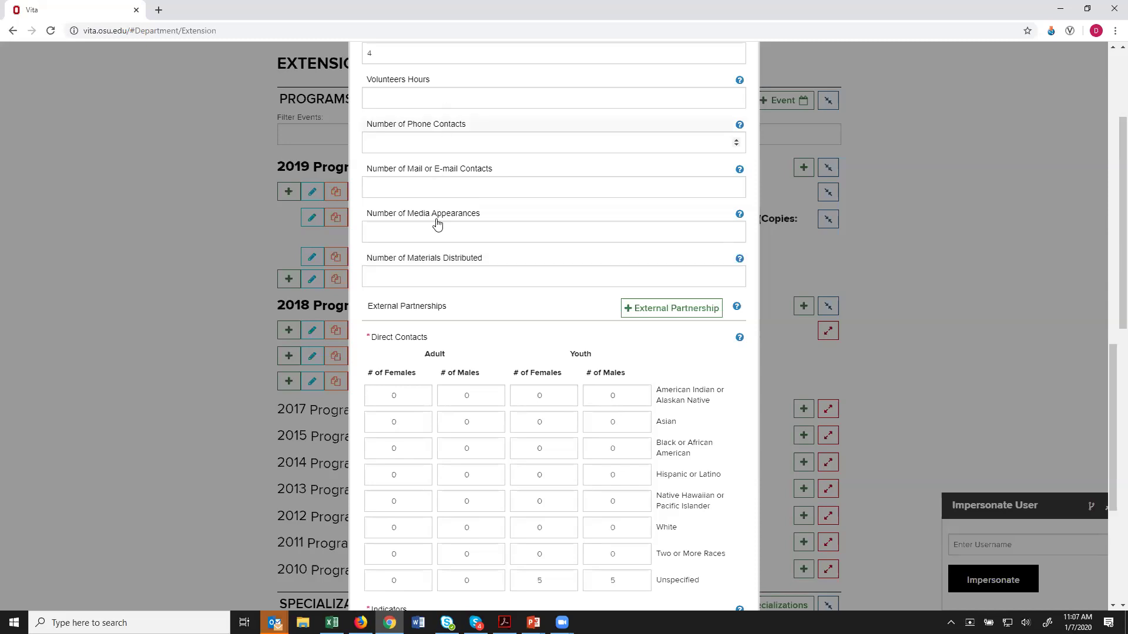
click(458, 143)
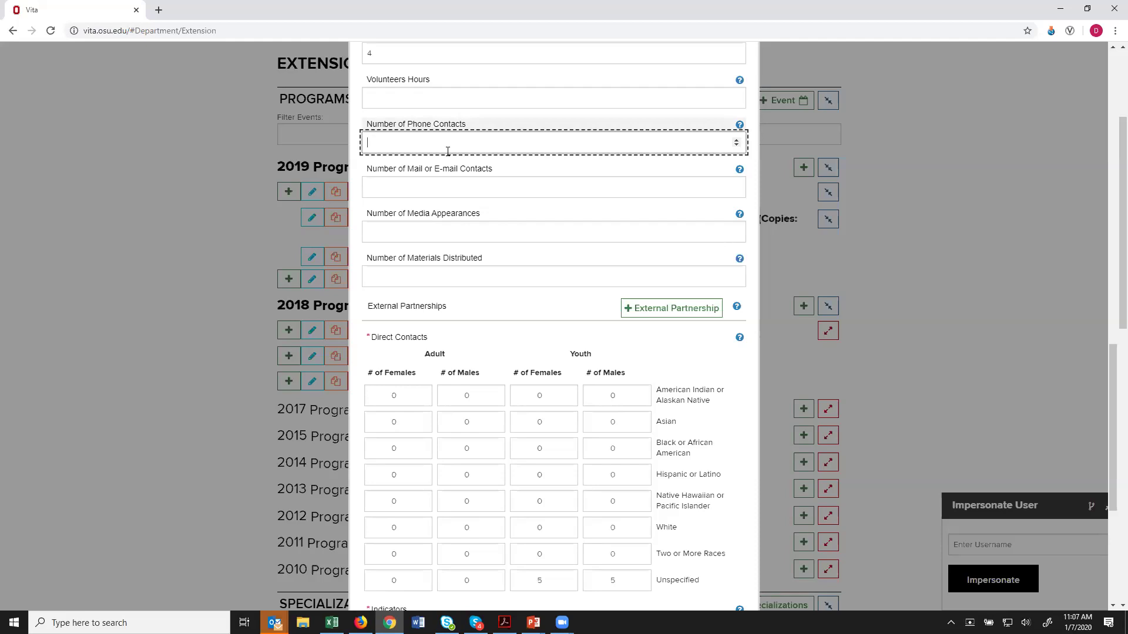
scroll(464, 385, down, 4)
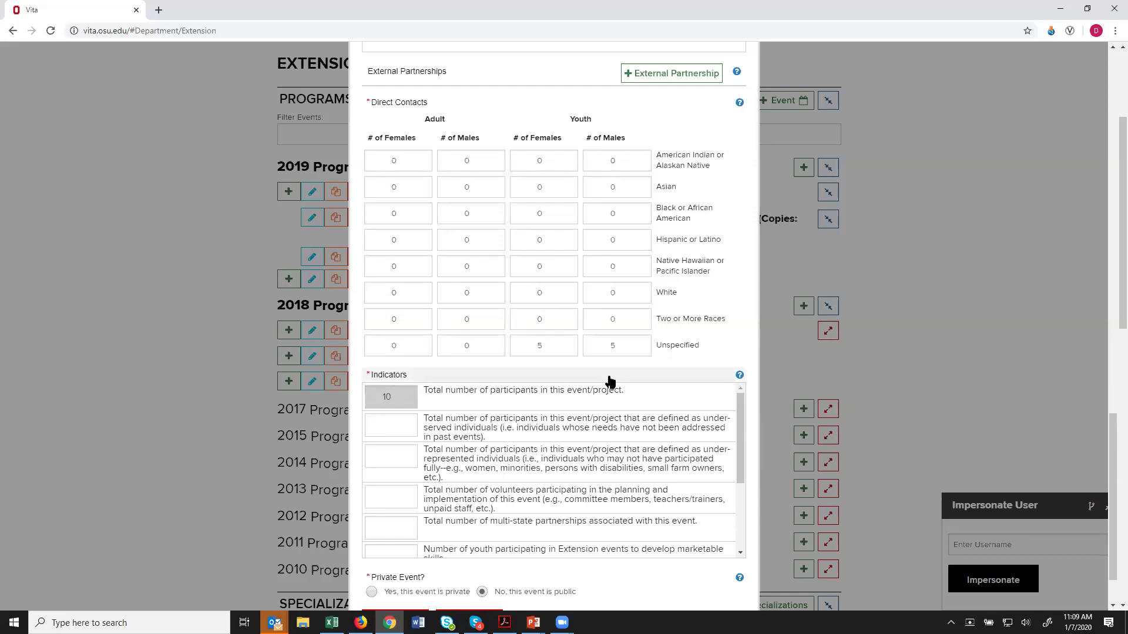
scroll(613, 370, down, 2)
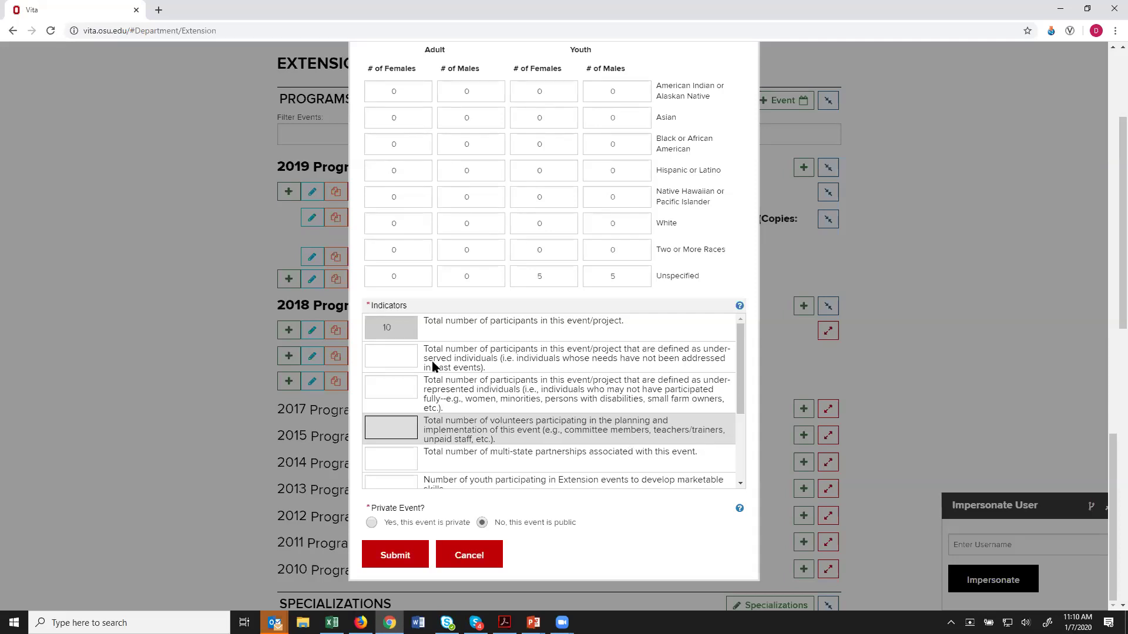
scroll(388, 182, up, 1)
scroll(387, 182, up, 2)
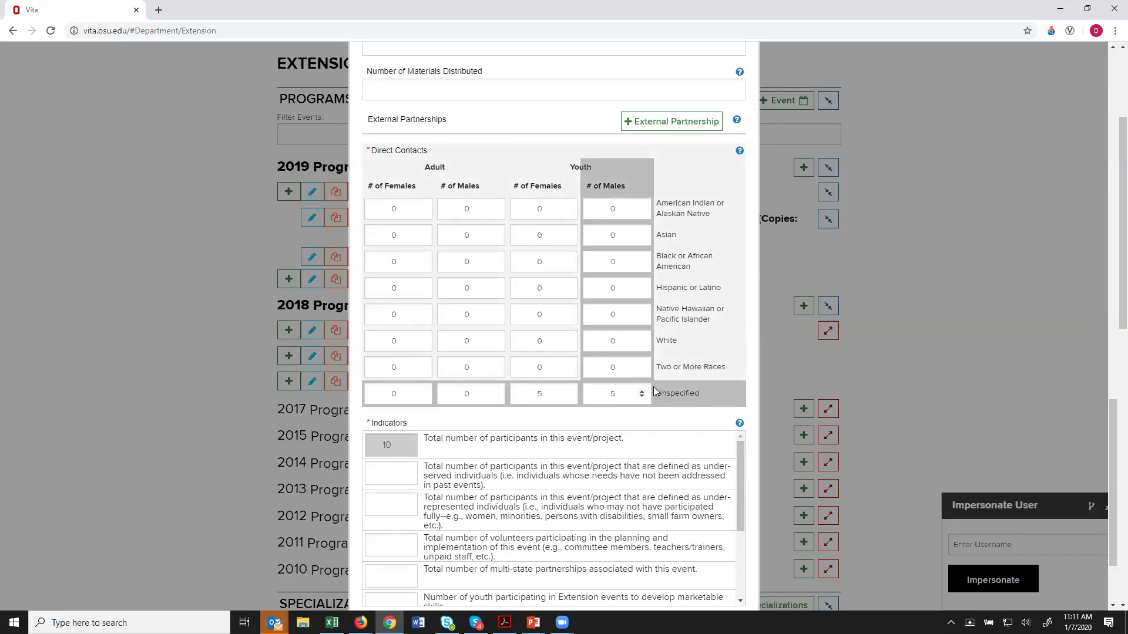
scroll(681, 390, down, 4)
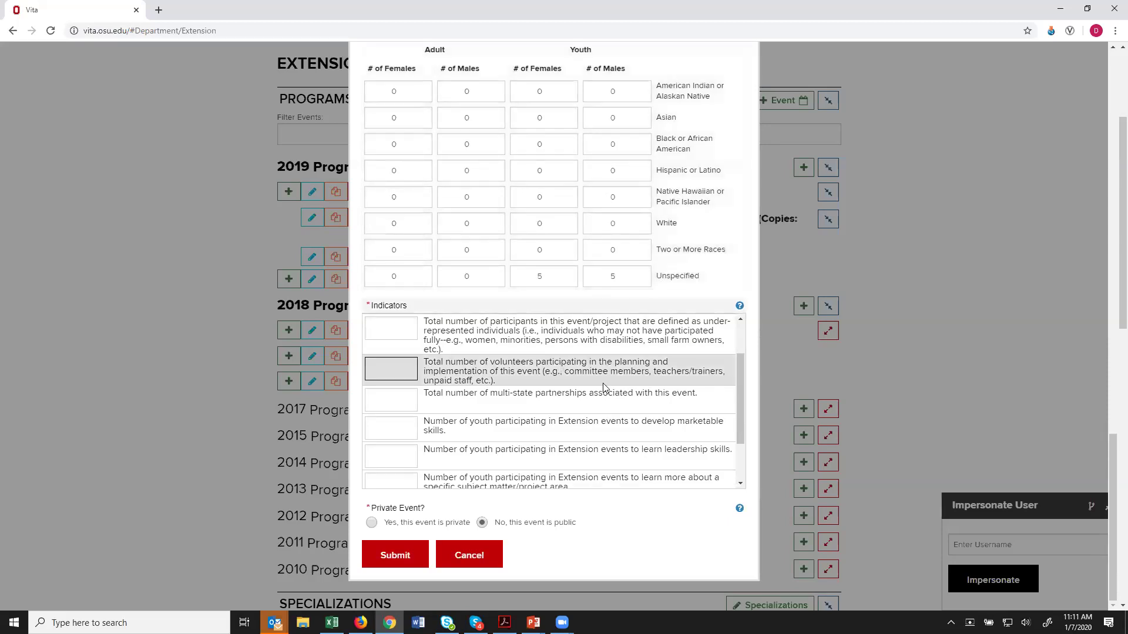
scroll(609, 388, up, 1)
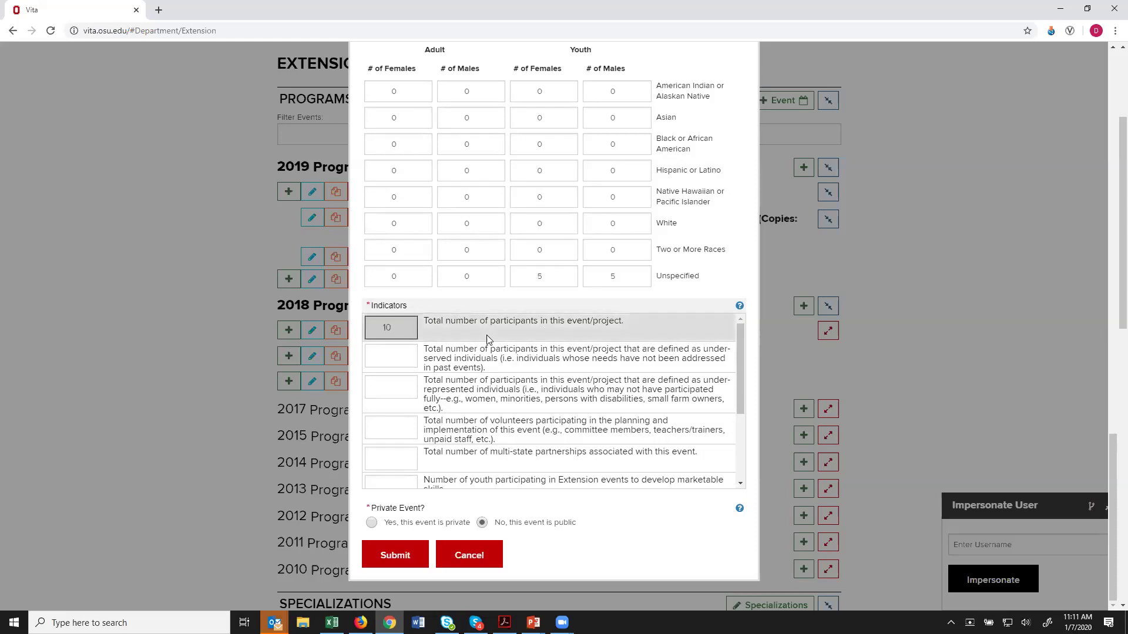
Set the under-served, under-represented, volunteers and multi-state partnerships indicators each to 0
scroll(392, 345, down, 1)
scroll(411, 358, up, 1)
click(404, 358)
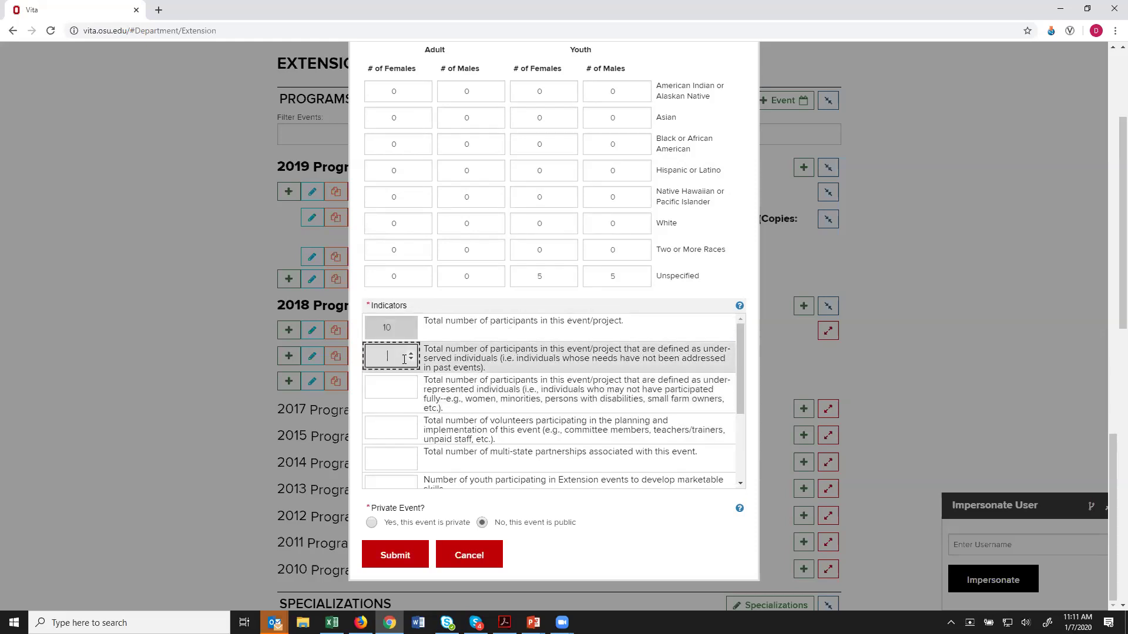
click(399, 389)
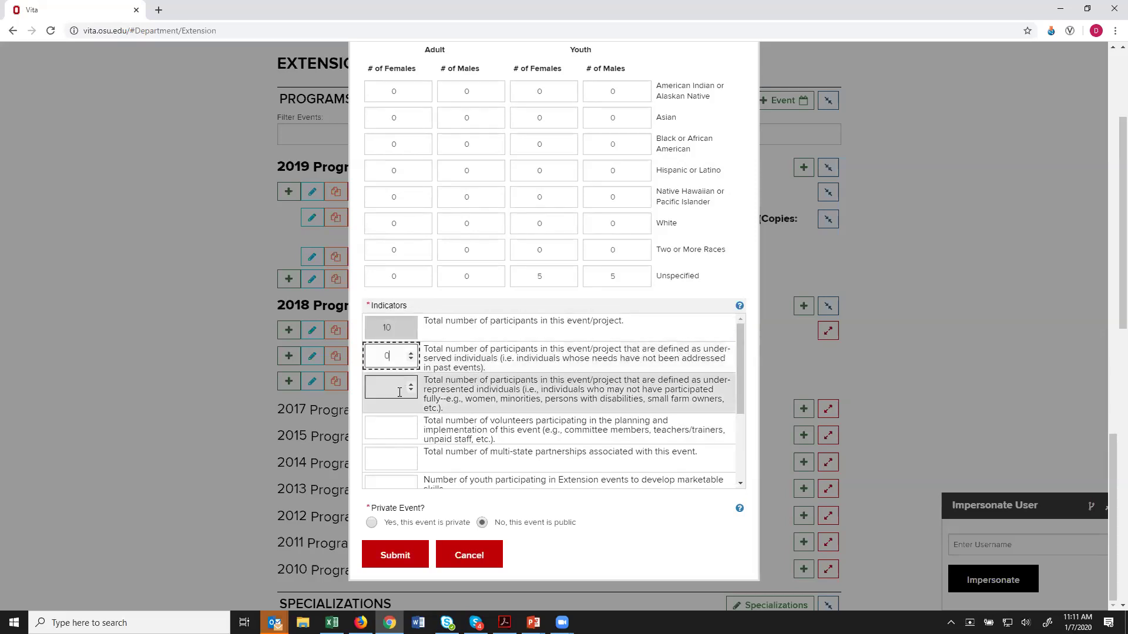
click(383, 436)
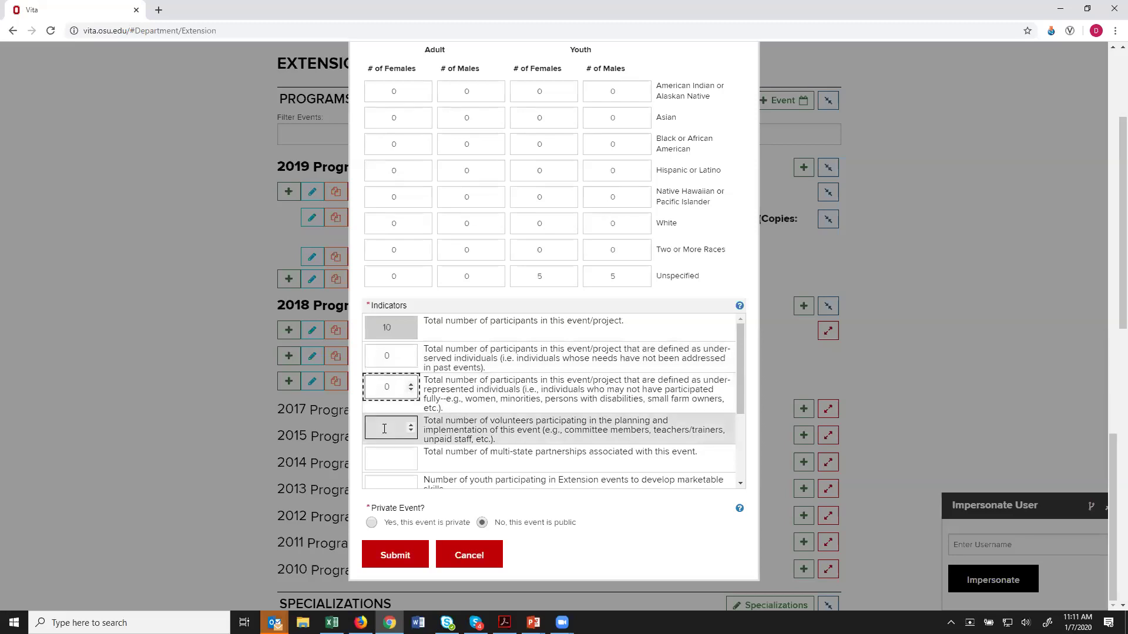
click(387, 459)
scroll(562, 411, down, 2)
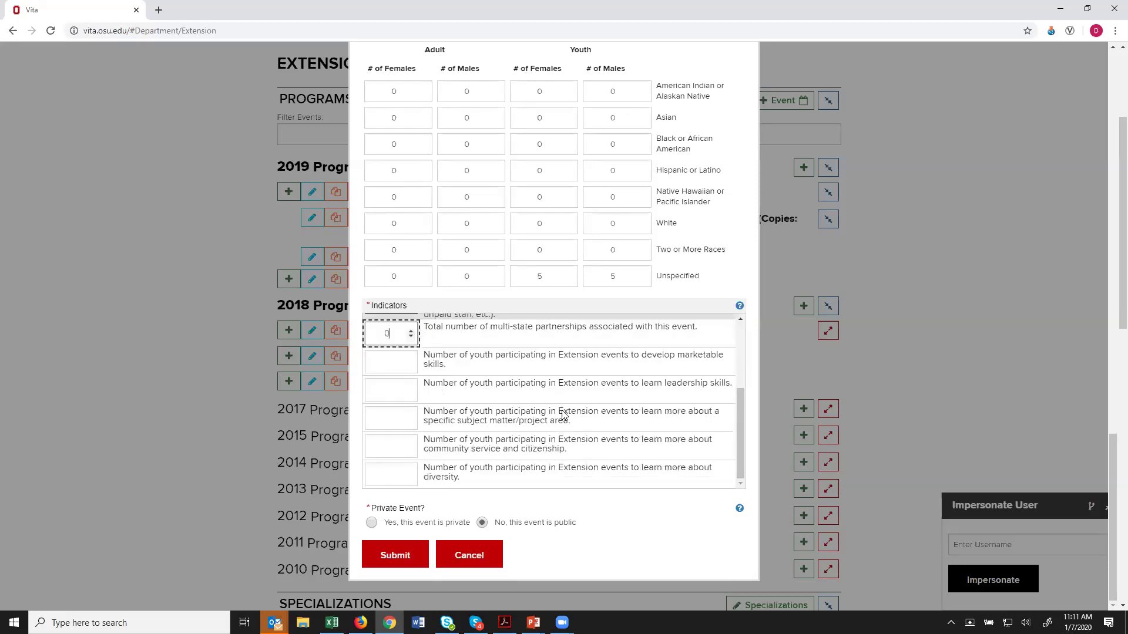
scroll(562, 414, down, 3)
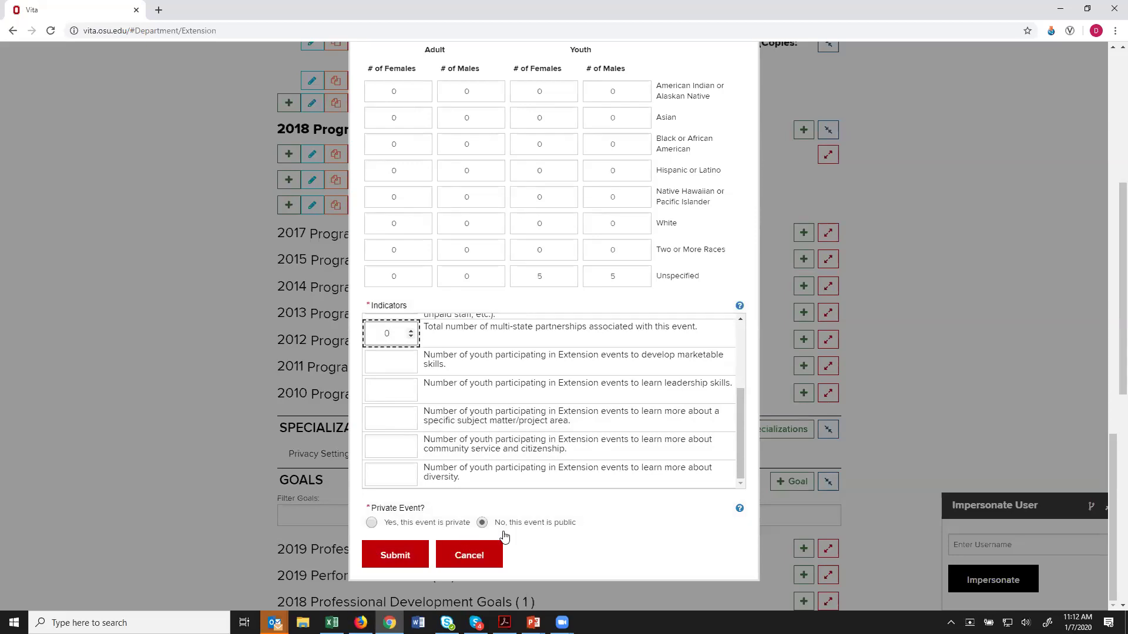
scroll(514, 341, up, 2)
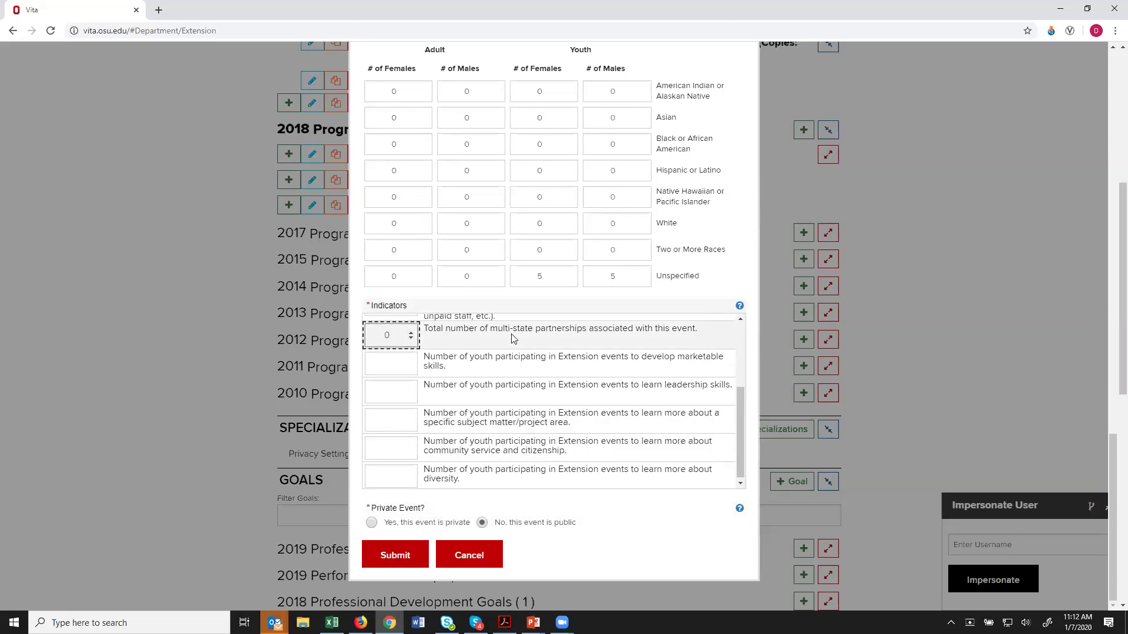
scroll(514, 352, up, 12)
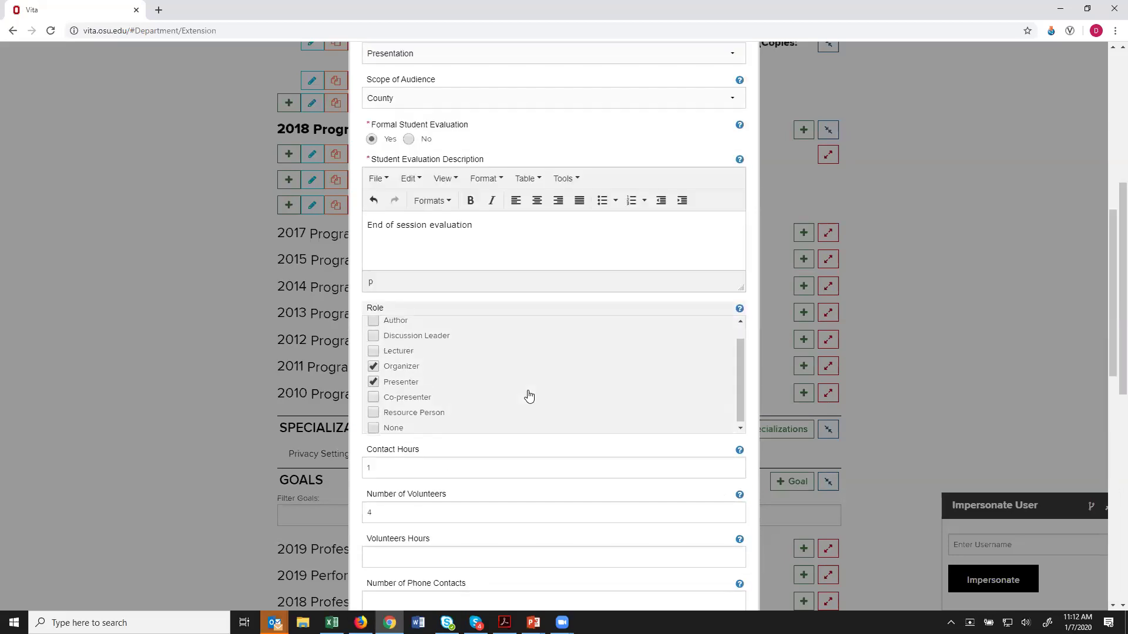
Submit the copied event form and confirm 'Save new event?' with Yes
scroll(486, 523, down, 12)
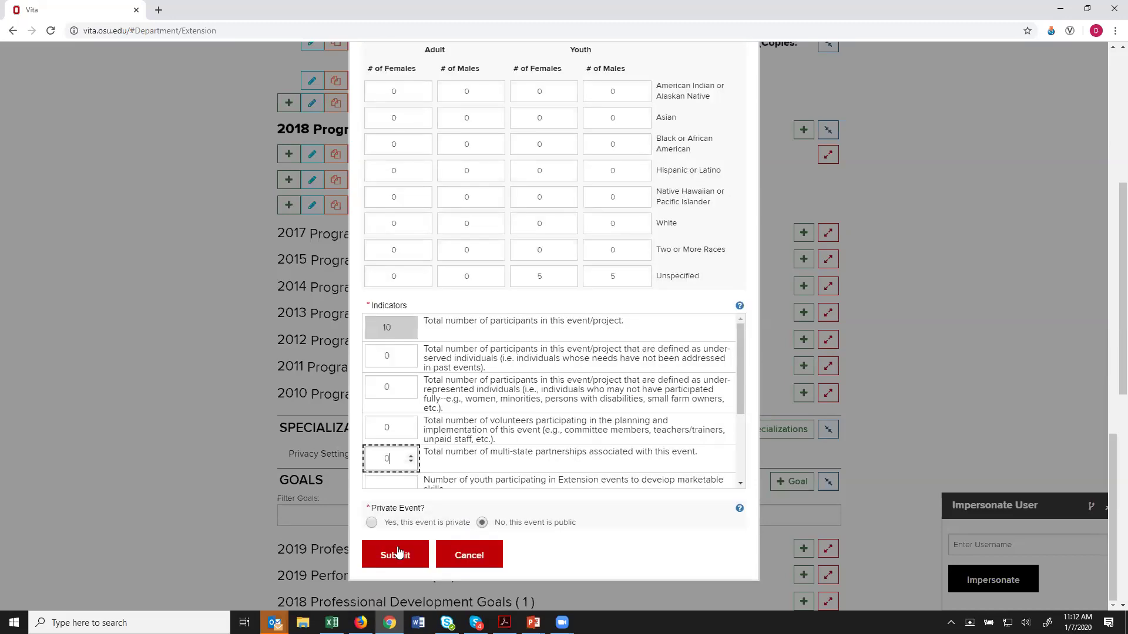
click(396, 555)
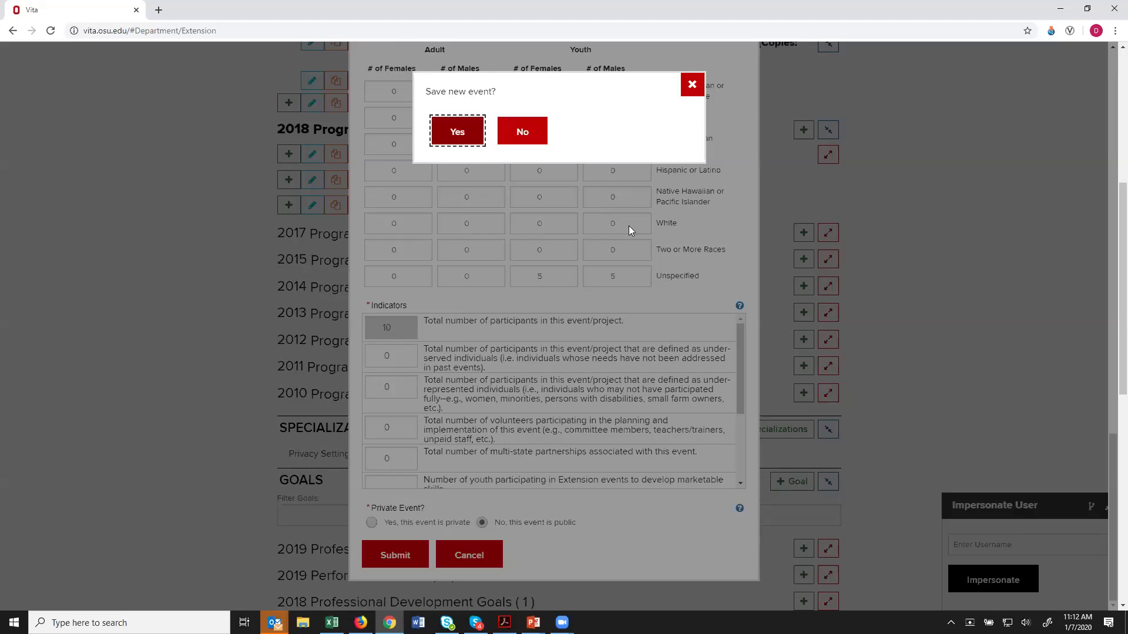
click(462, 134)
scroll(588, 294, up, 4)
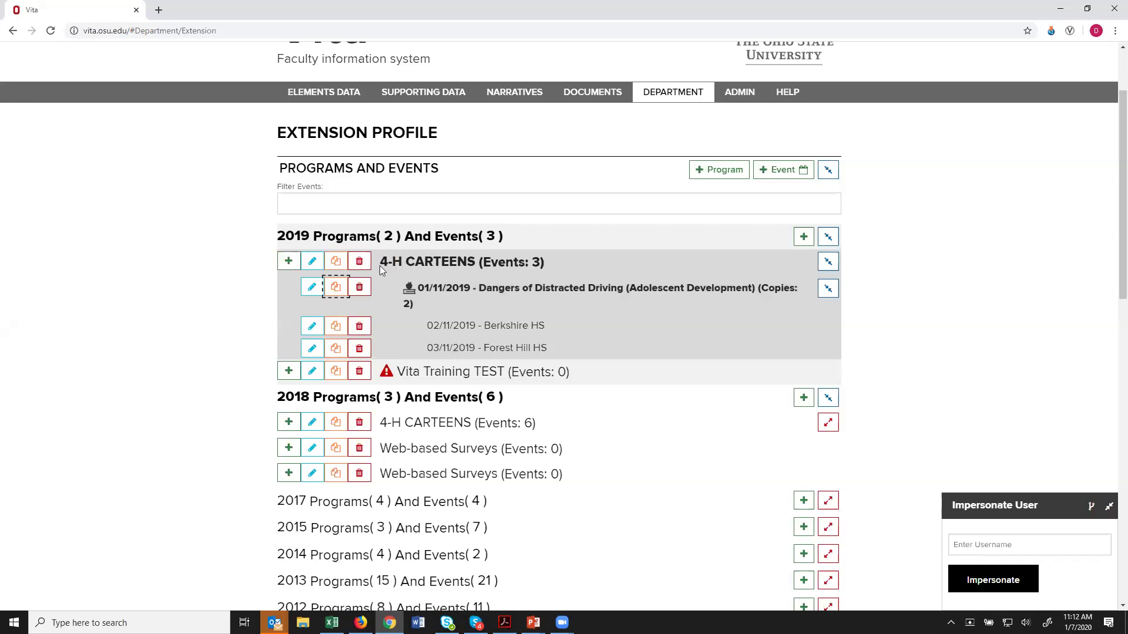
Create another 4-H CARTEENS event titled 'Responsible driving during prom season'
click(298, 263)
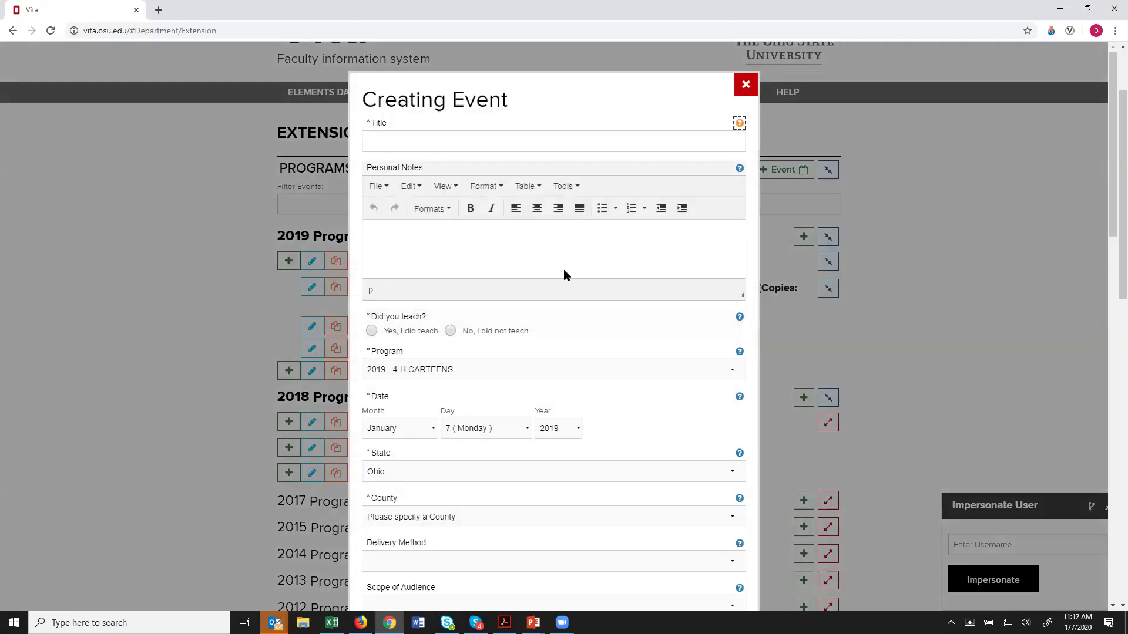
click(442, 142)
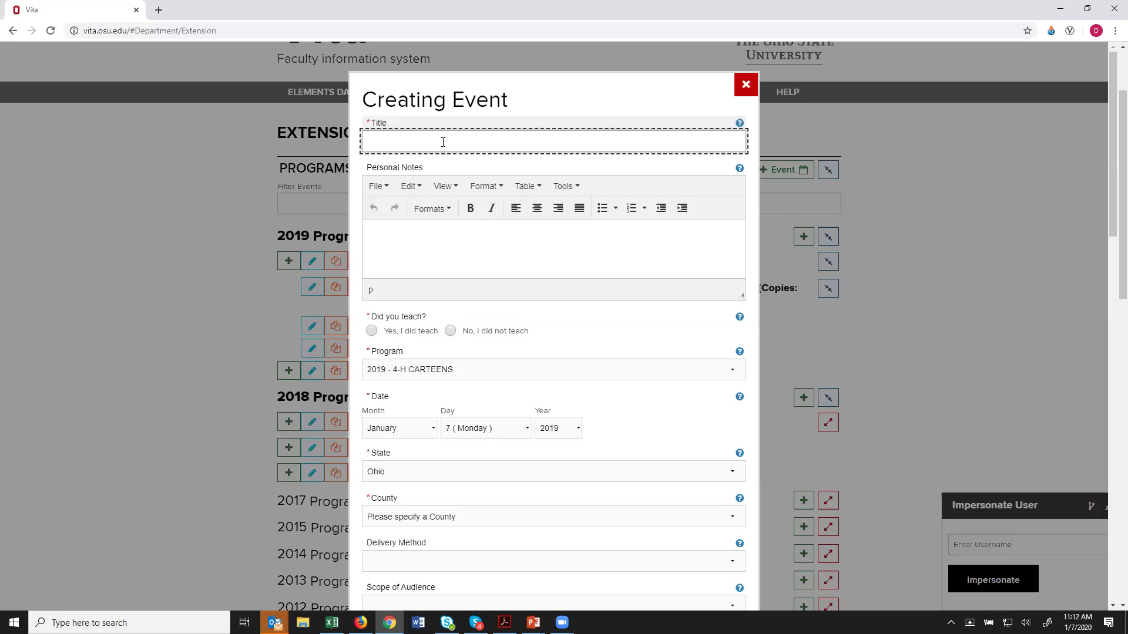
text(Respon)
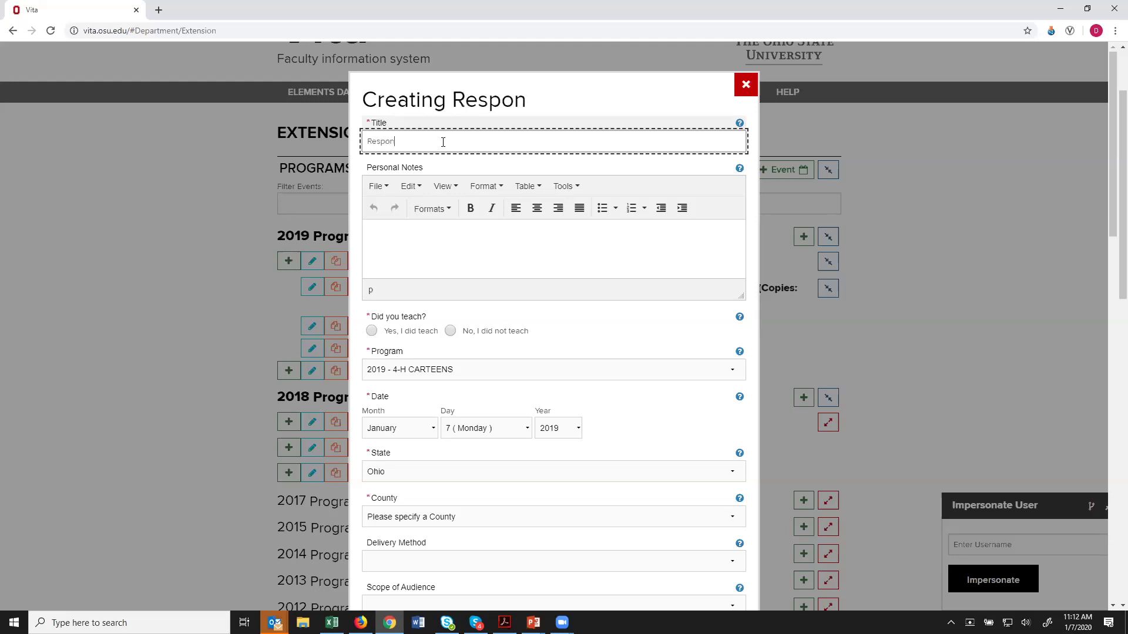
text(sible driving d)
text(g )
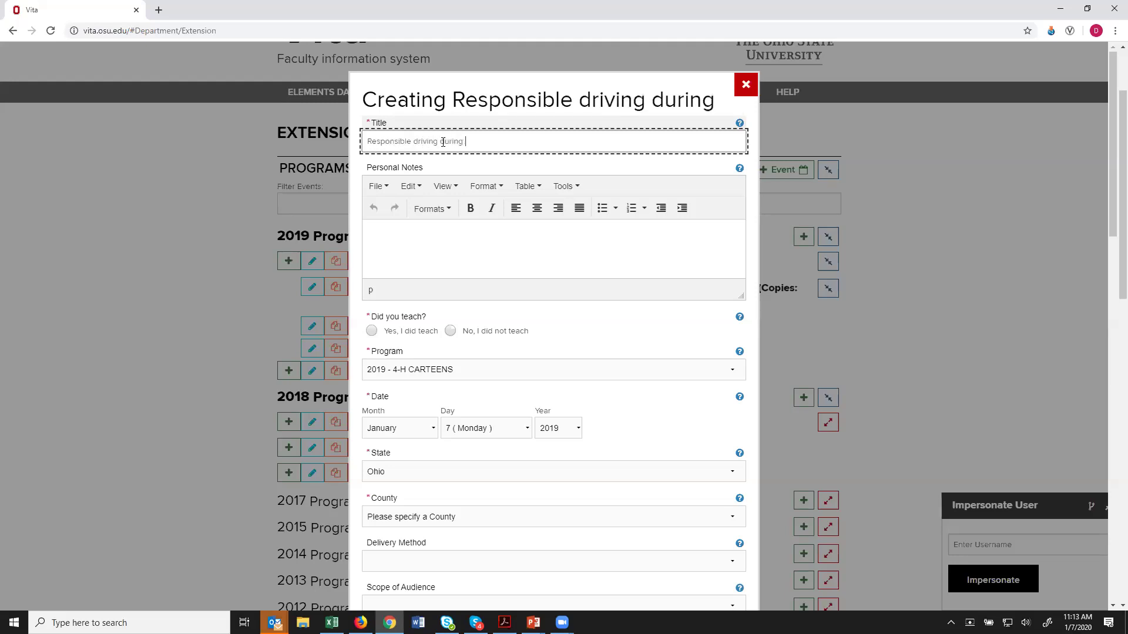
text(prom season)
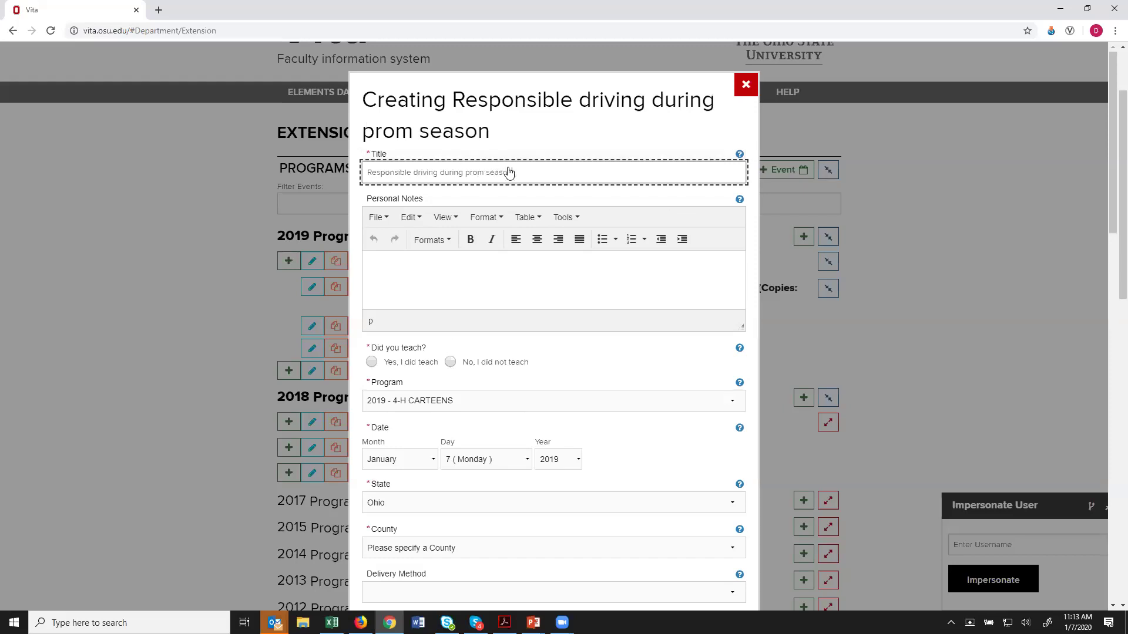
drag(513, 172, 372, 173)
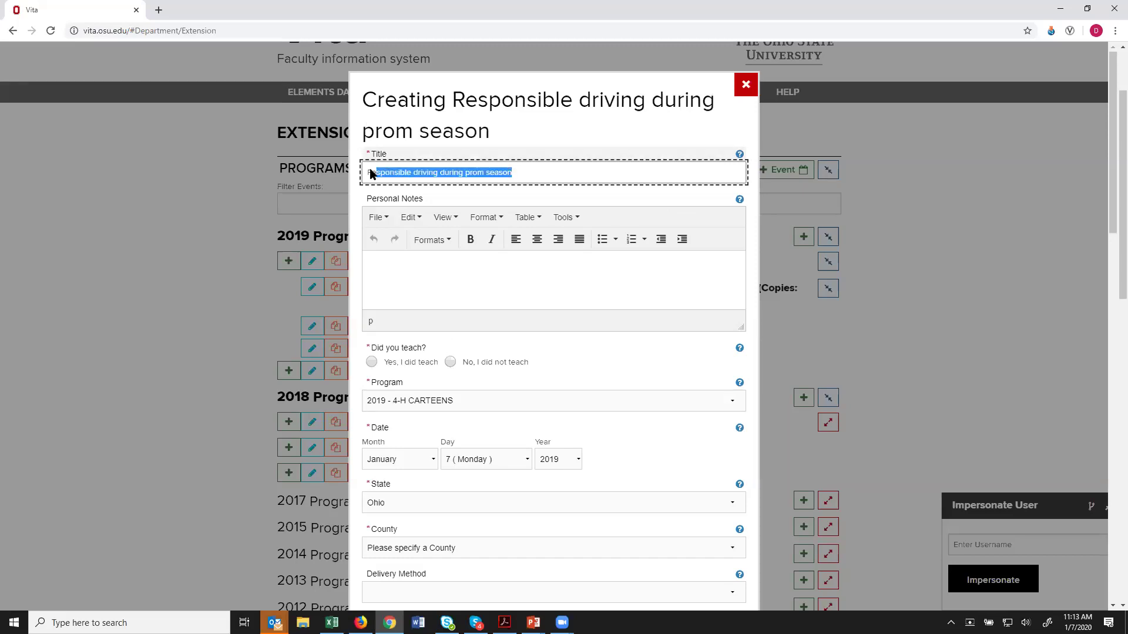
click(422, 276)
click(450, 362)
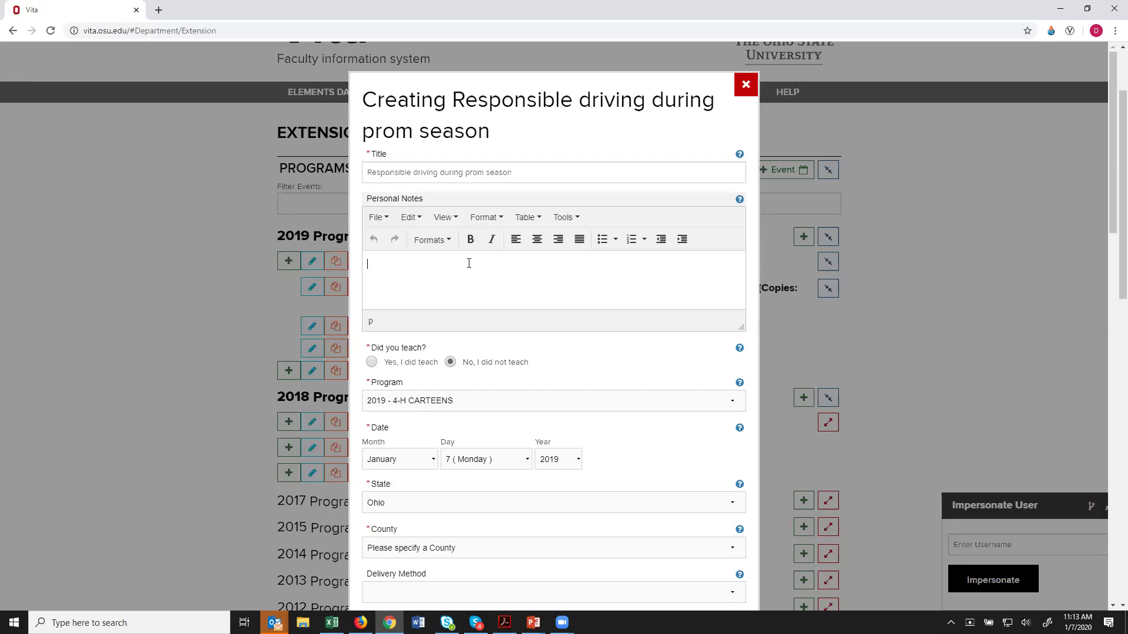
triple_click(525, 172)
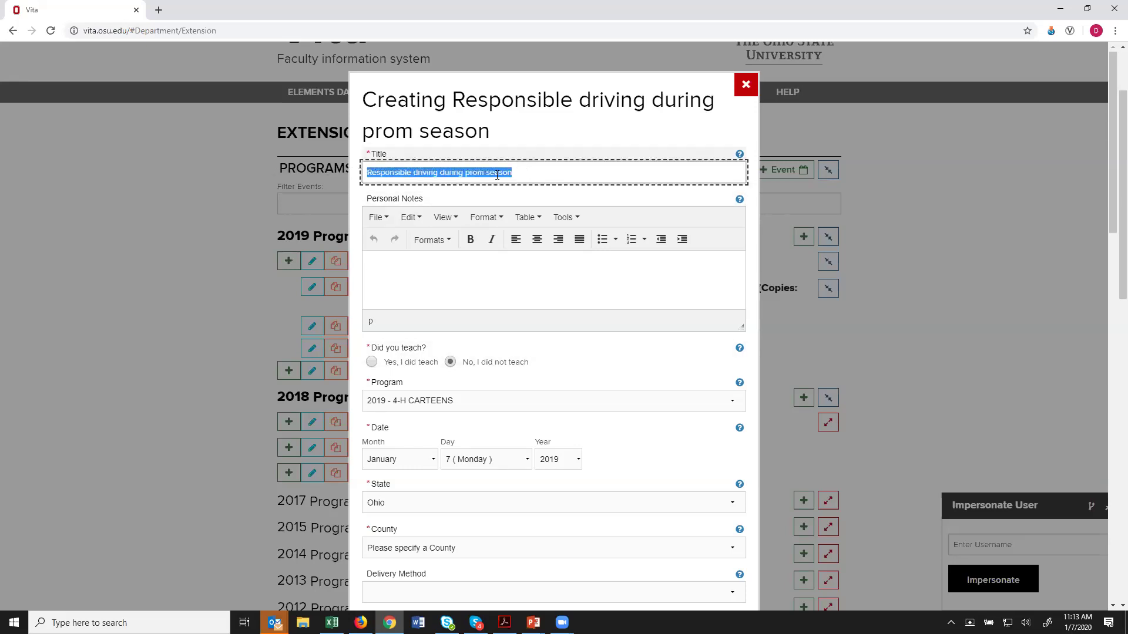
click(497, 173)
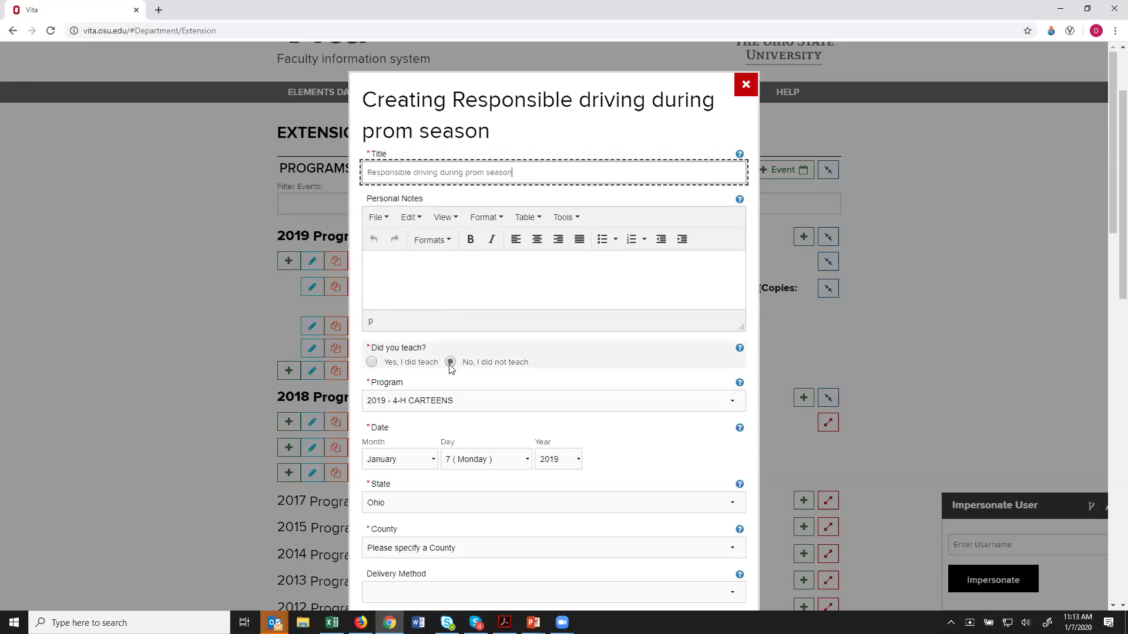
scroll(501, 382, down, 4)
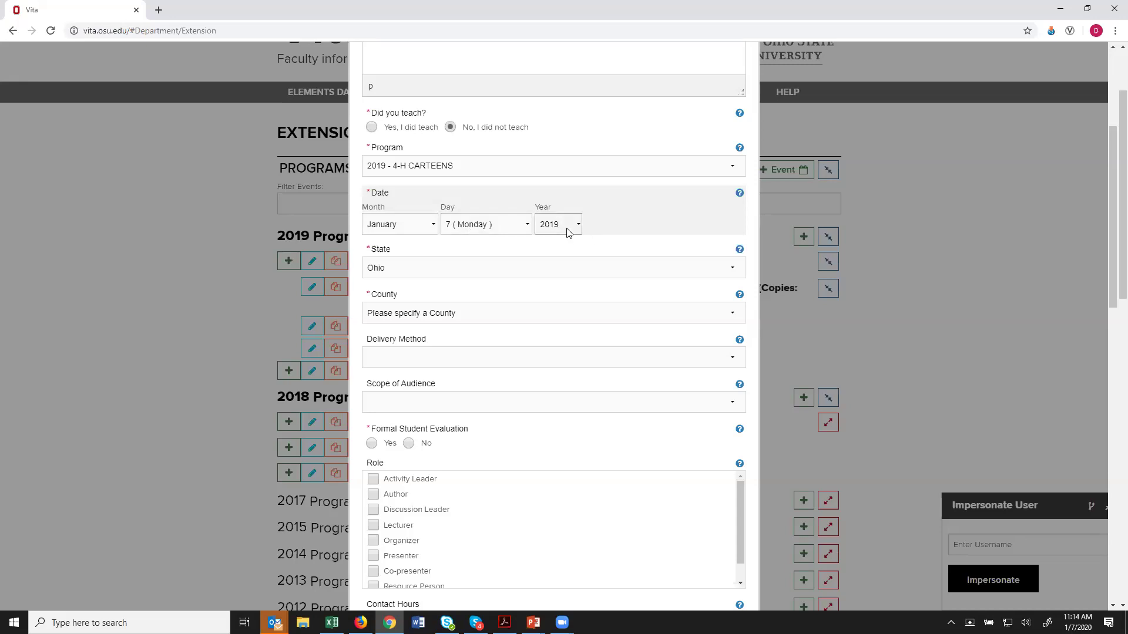
scroll(567, 232, up, 4)
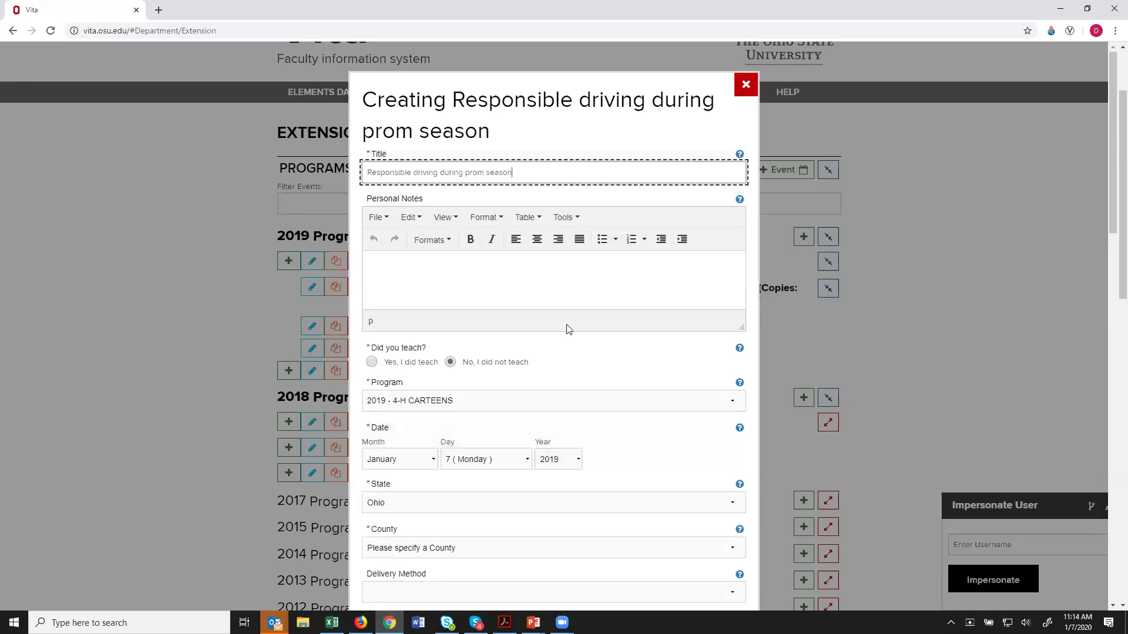
scroll(566, 324, down, 3)
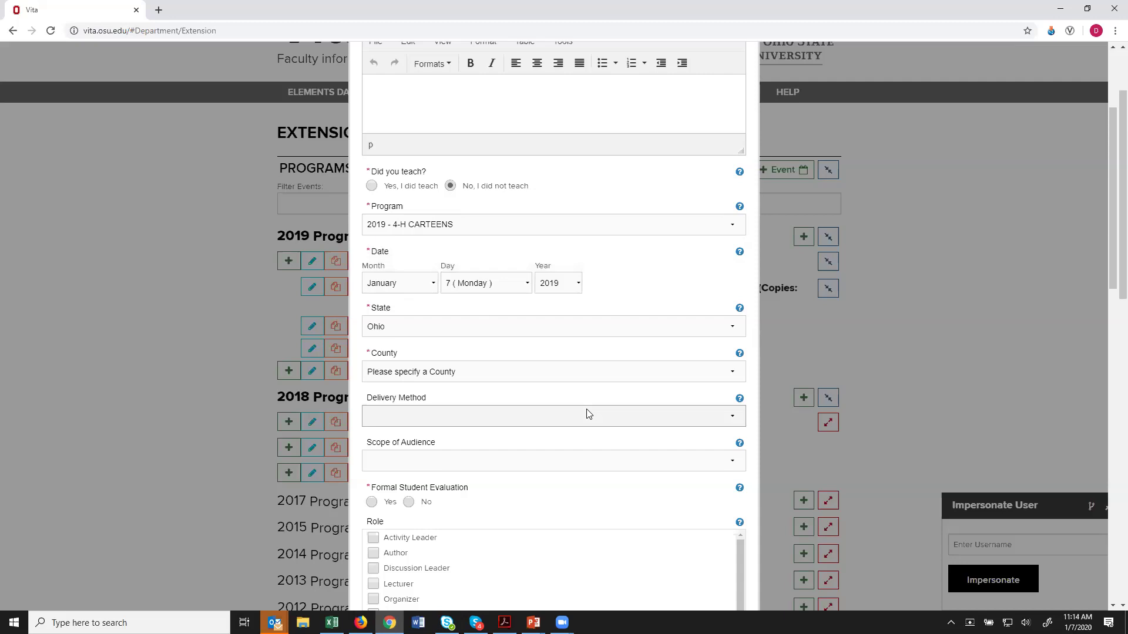
Set Formal Student Evaluation to No and the role to Organizer
scroll(479, 293, down, 3)
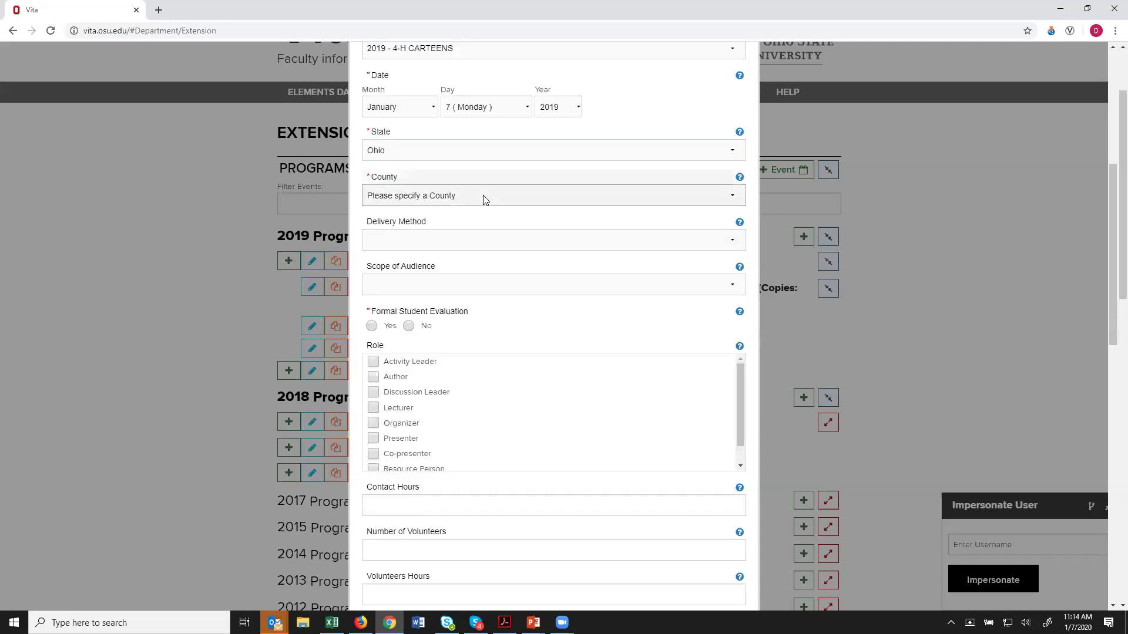
click(470, 203)
click(481, 197)
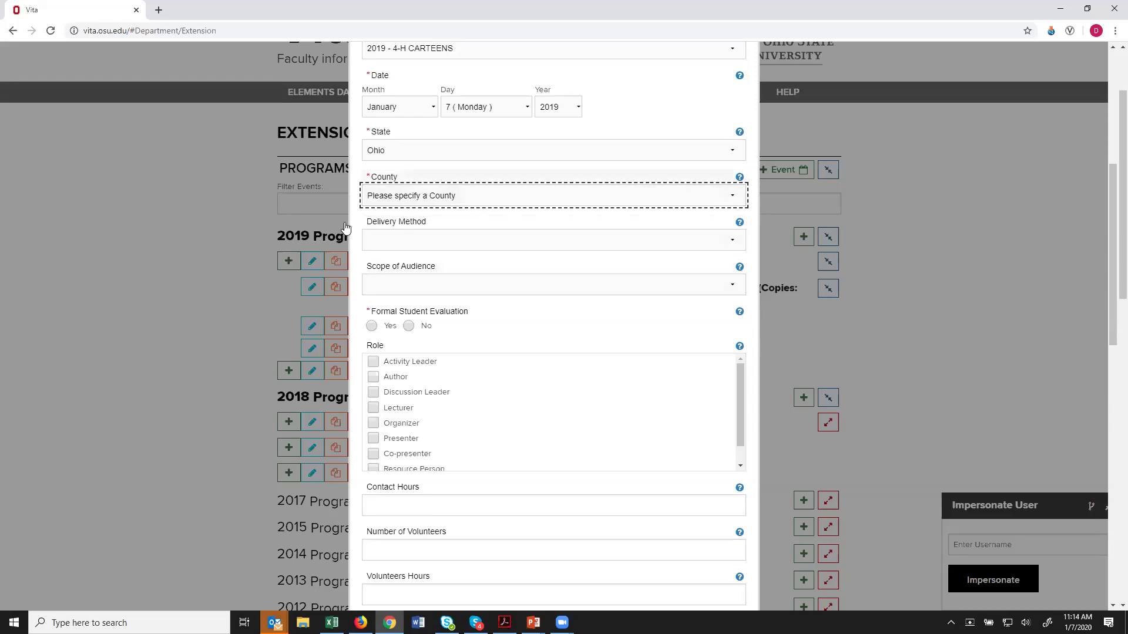
click(408, 326)
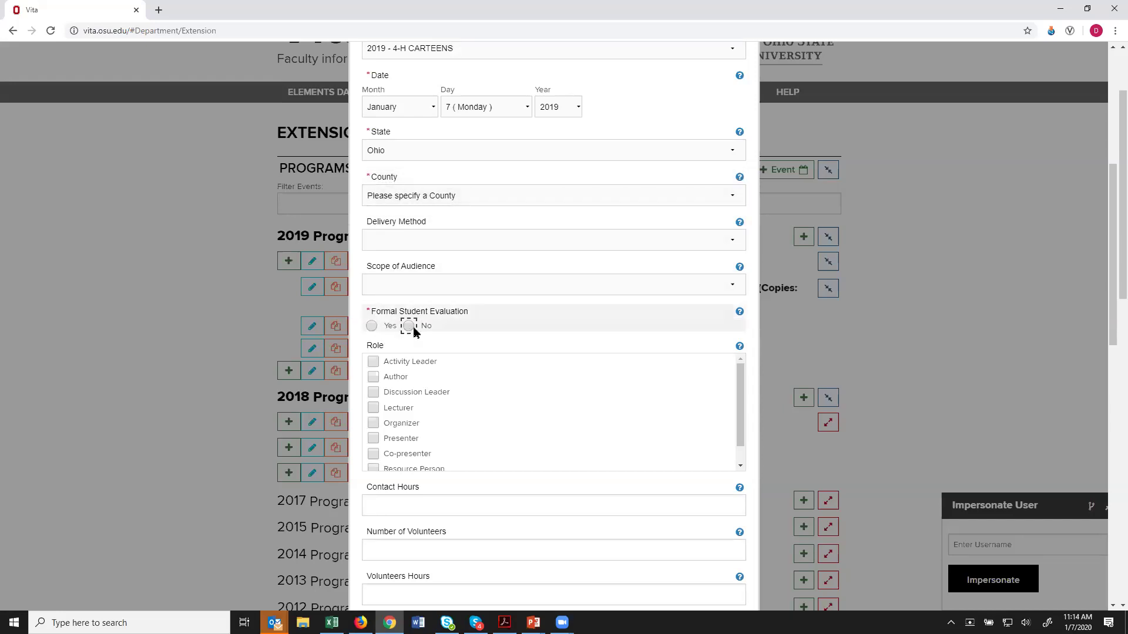
scroll(509, 396, down, 1)
click(373, 402)
Enter 1 for both Youth Unspecified female and male counts
scroll(461, 399, down, 5)
scroll(464, 405, down, 4)
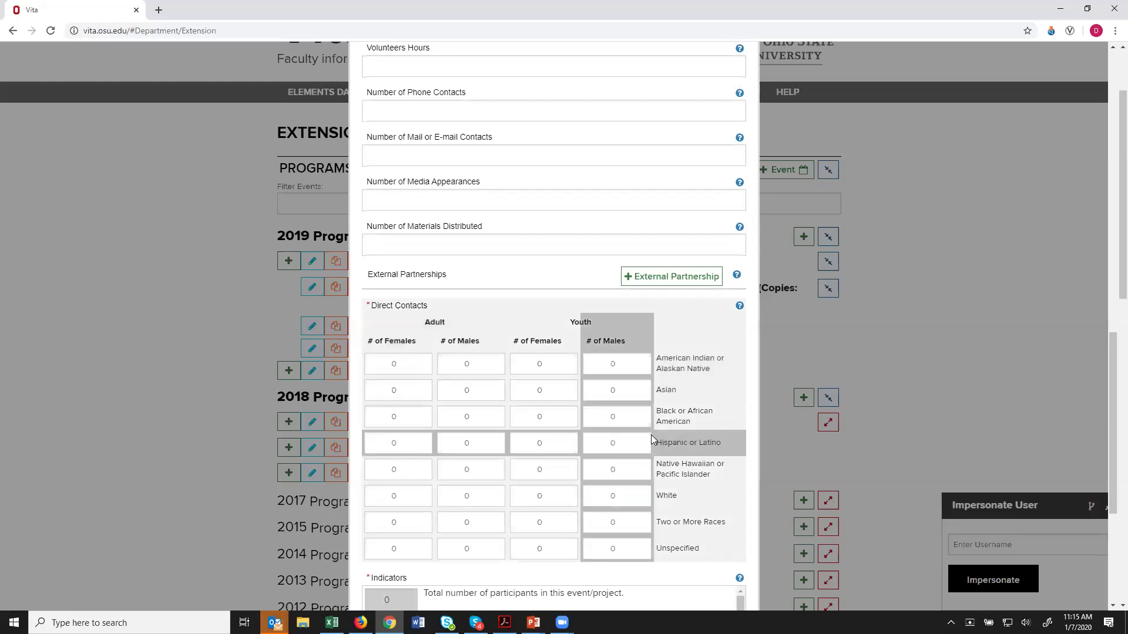
scroll(646, 464, down, 4)
click(411, 317)
click(526, 312)
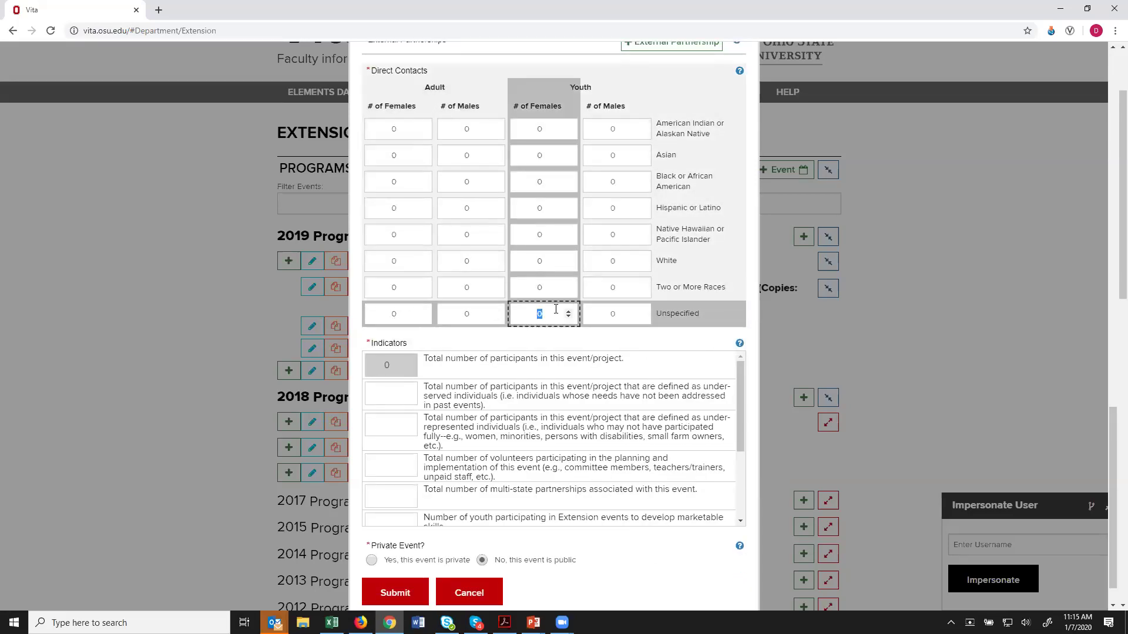
text(1)
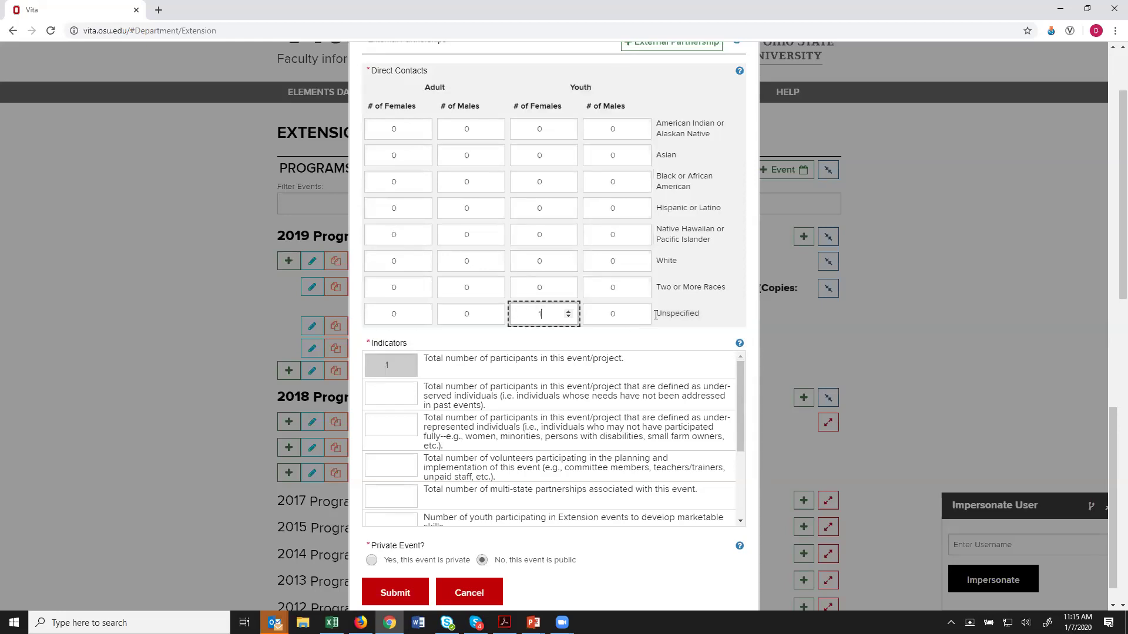
click(598, 313)
text(1)
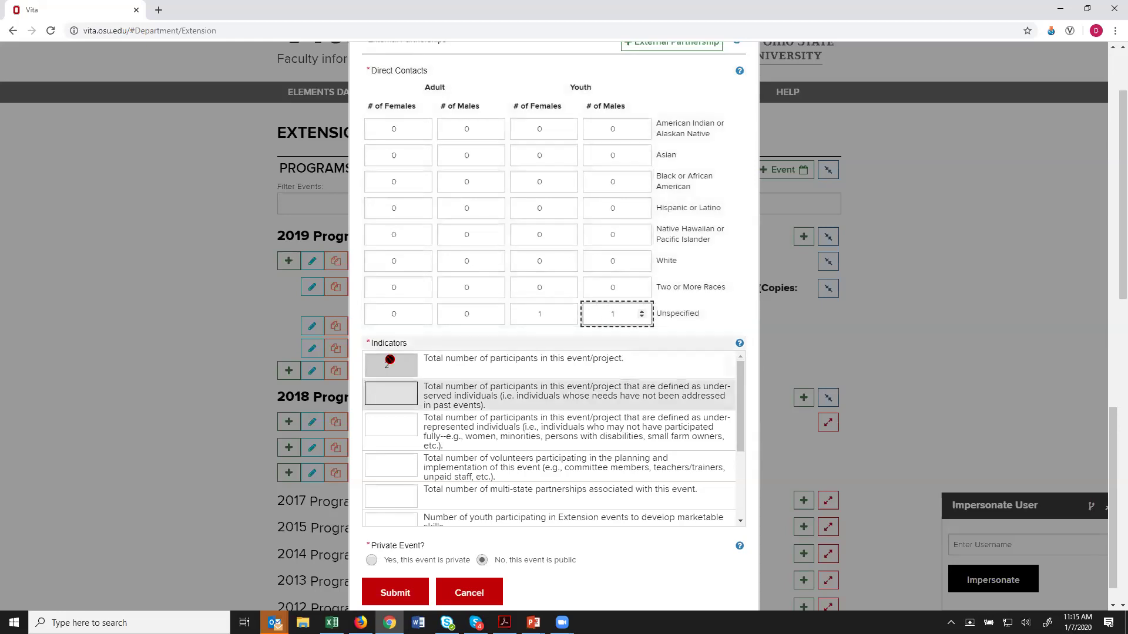
Set the under-served, under-represented, volunteers and multi-state partnerships indicators to 0
click(394, 400)
text(1)
click(412, 397)
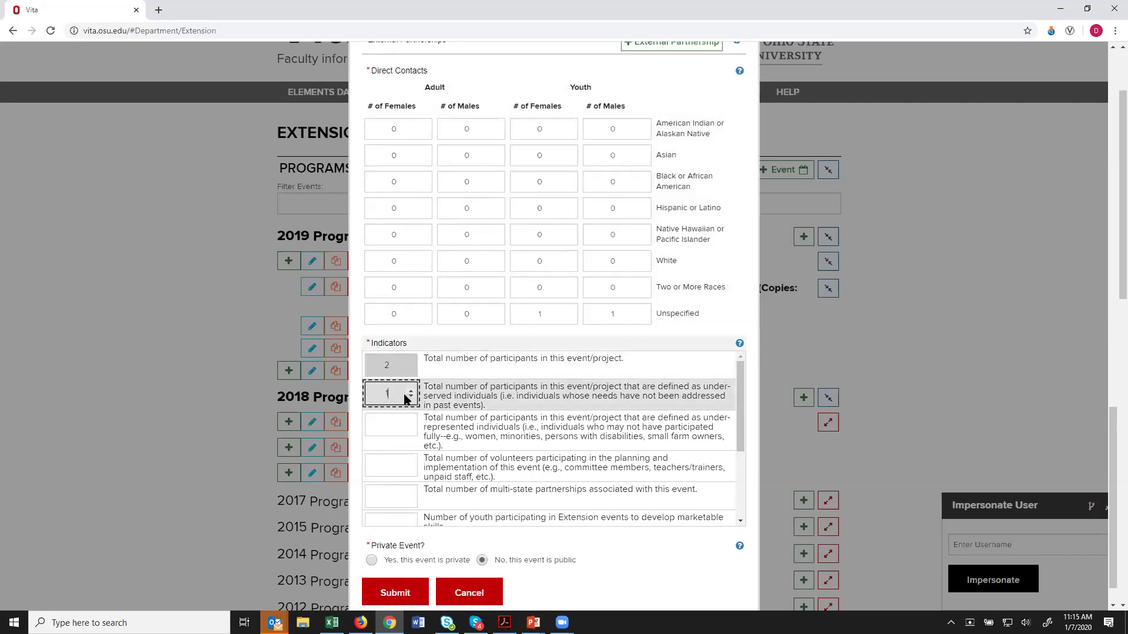
click(385, 428)
click(385, 429)
text(0)
click(393, 461)
text(0)
click(400, 496)
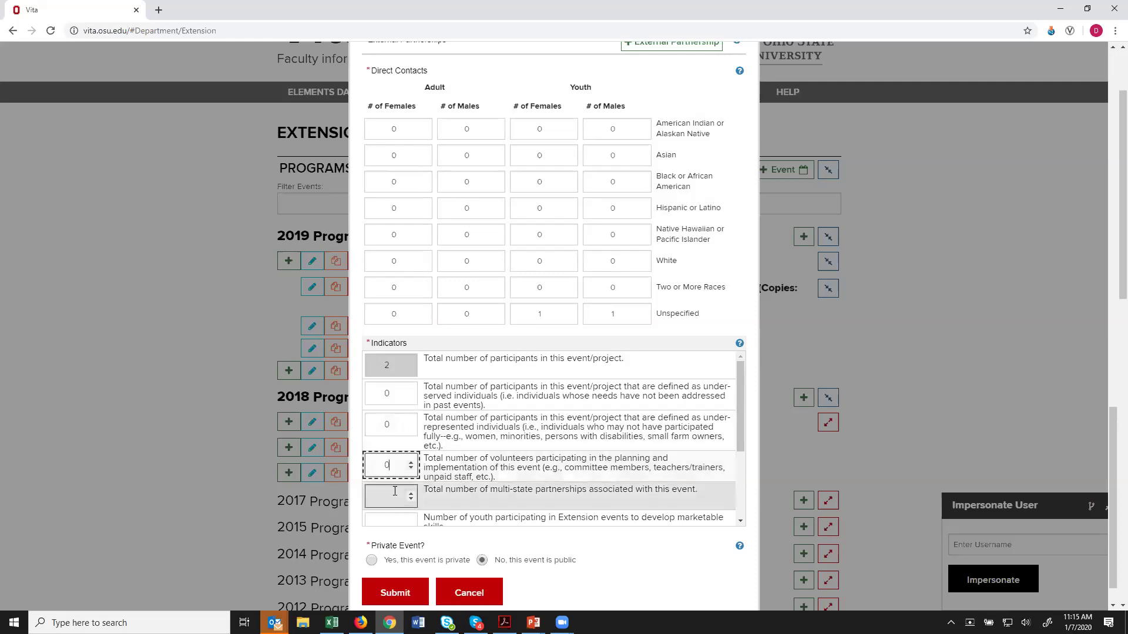
text(0)
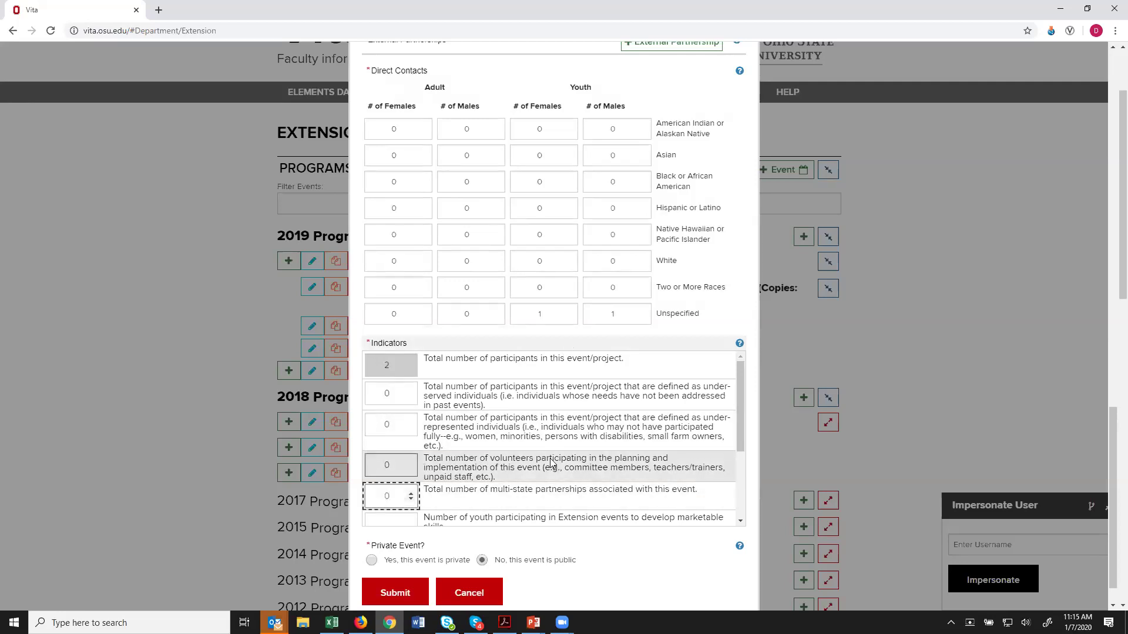
scroll(550, 459, down, 2)
scroll(427, 578, down, 1)
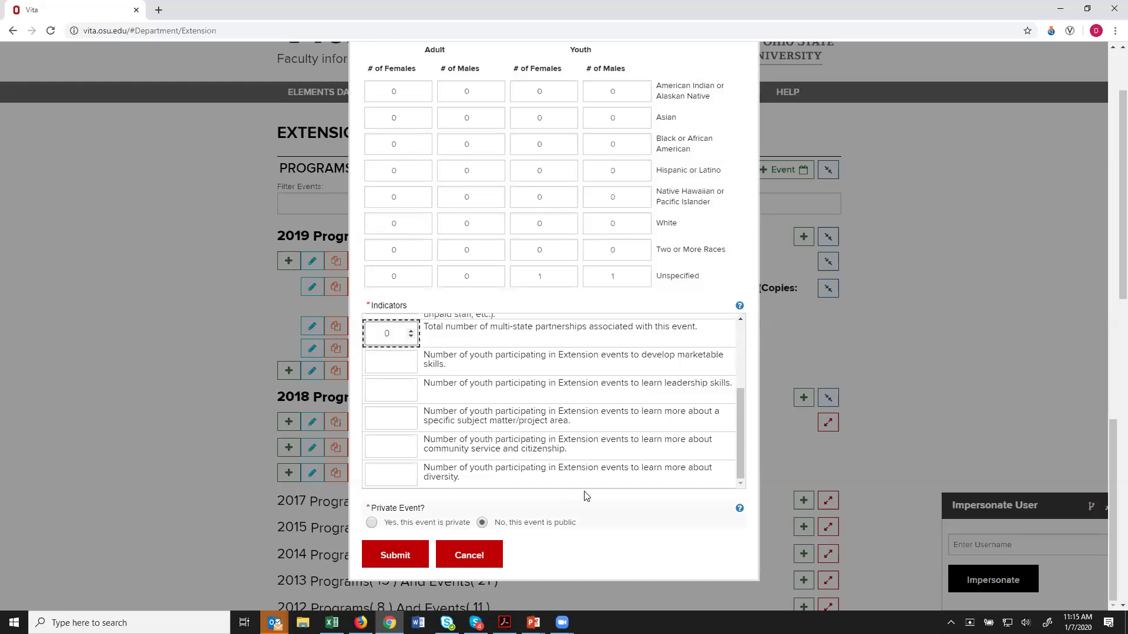
Choose Adams County as the event county, then submit and confirm saving the event
click(397, 561)
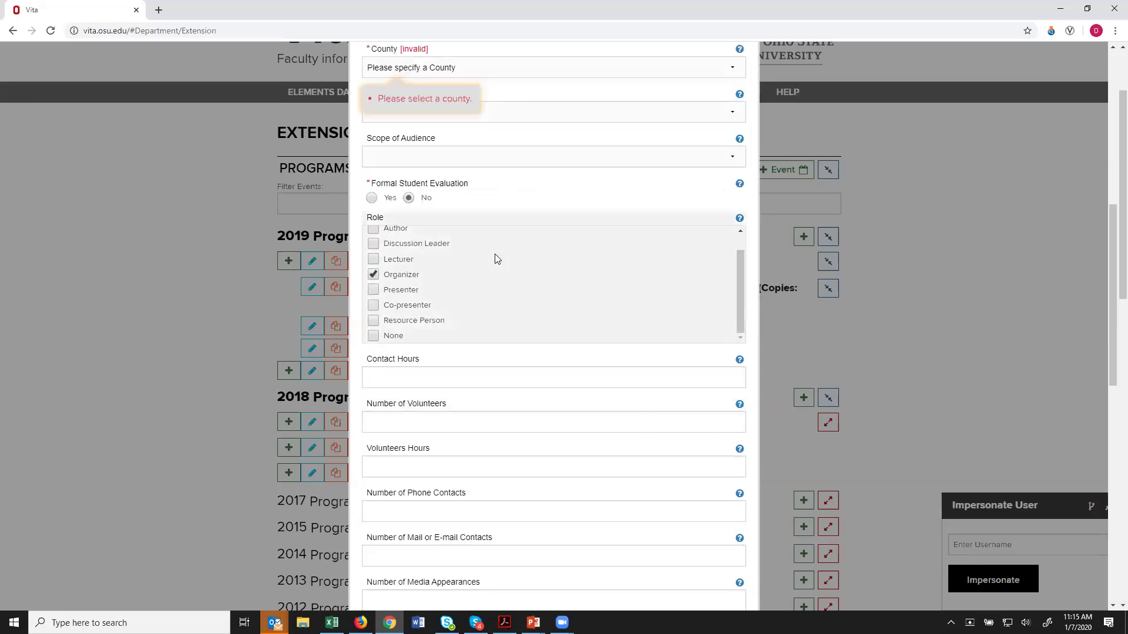
scroll(495, 253, up, 3)
click(479, 250)
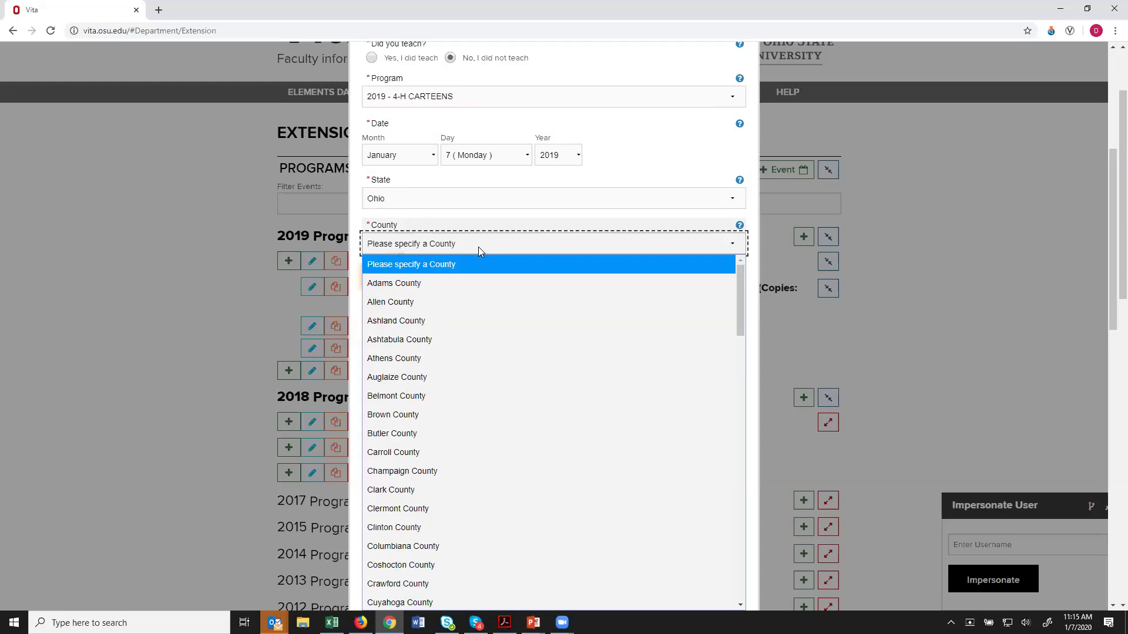
click(456, 283)
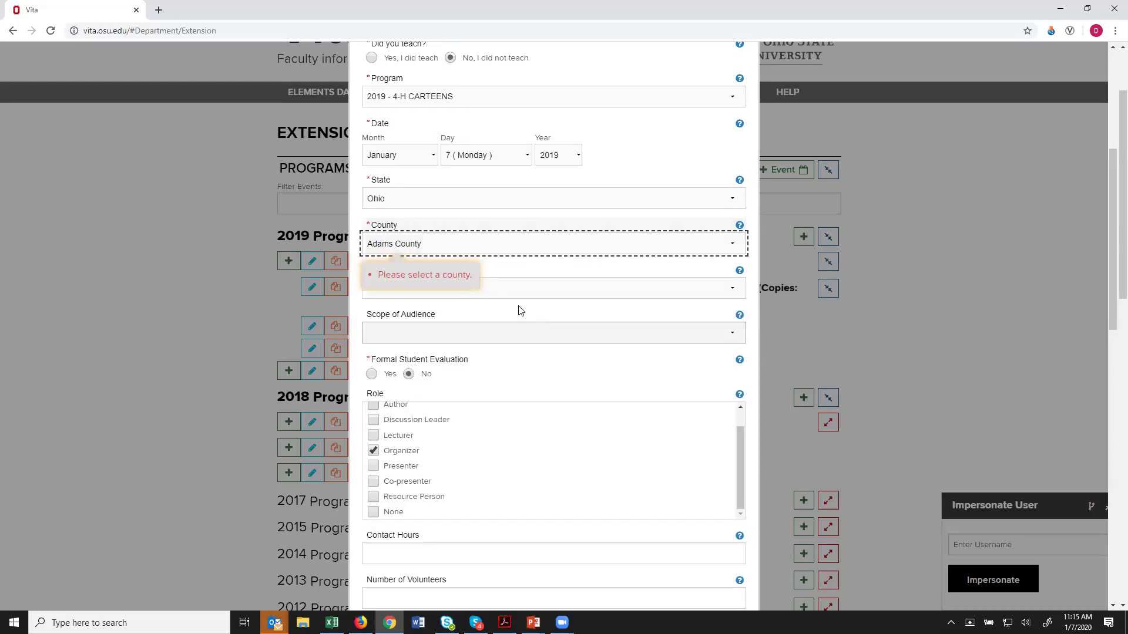
scroll(512, 317, down, 15)
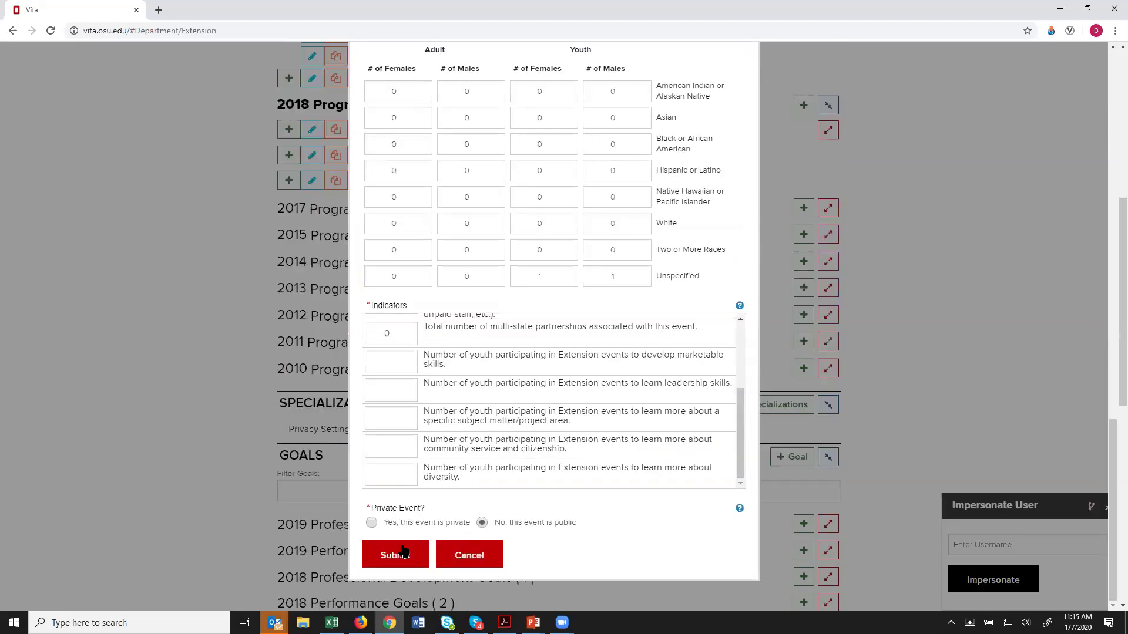
click(404, 552)
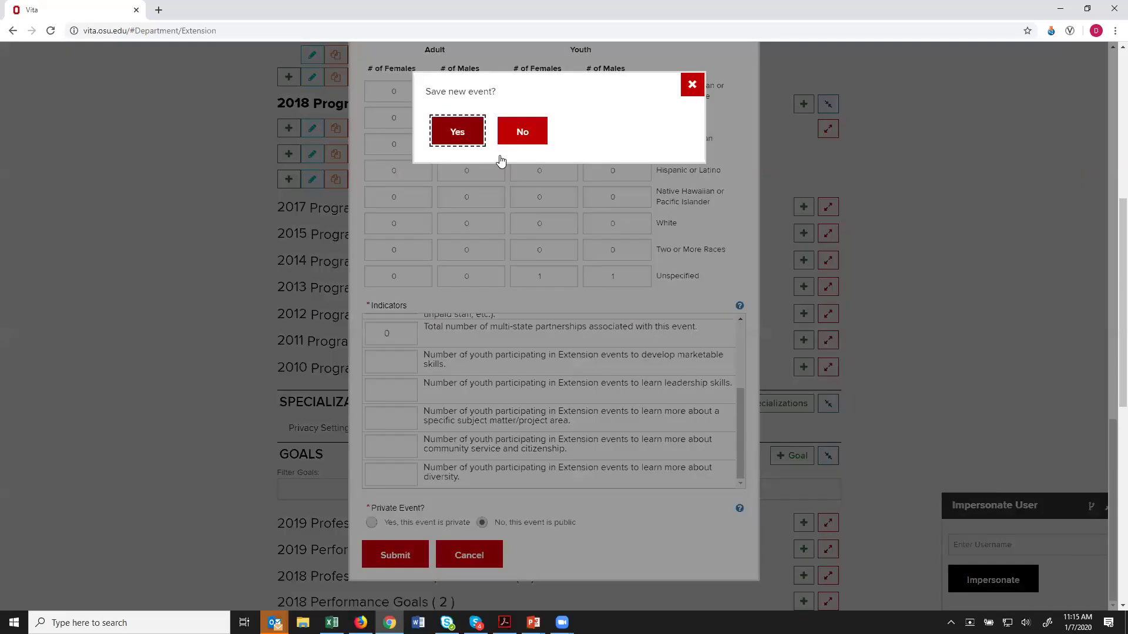
key(Return)
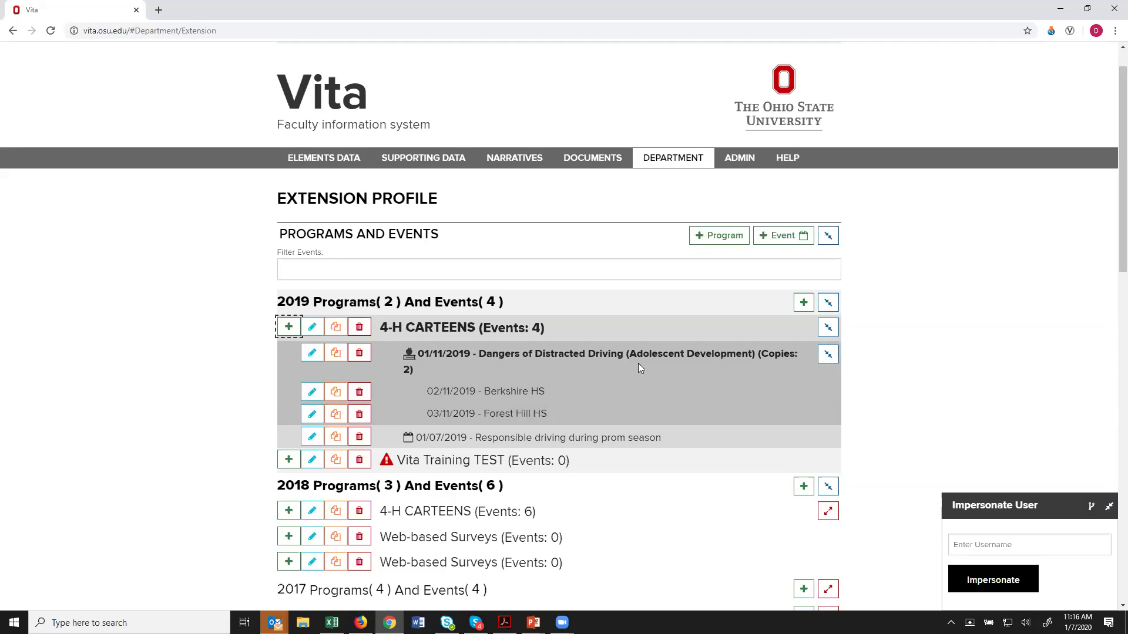
Collapse the 2018 programs section and scroll down to the Extension Curriculum Narratives
scroll(534, 352, down, 2)
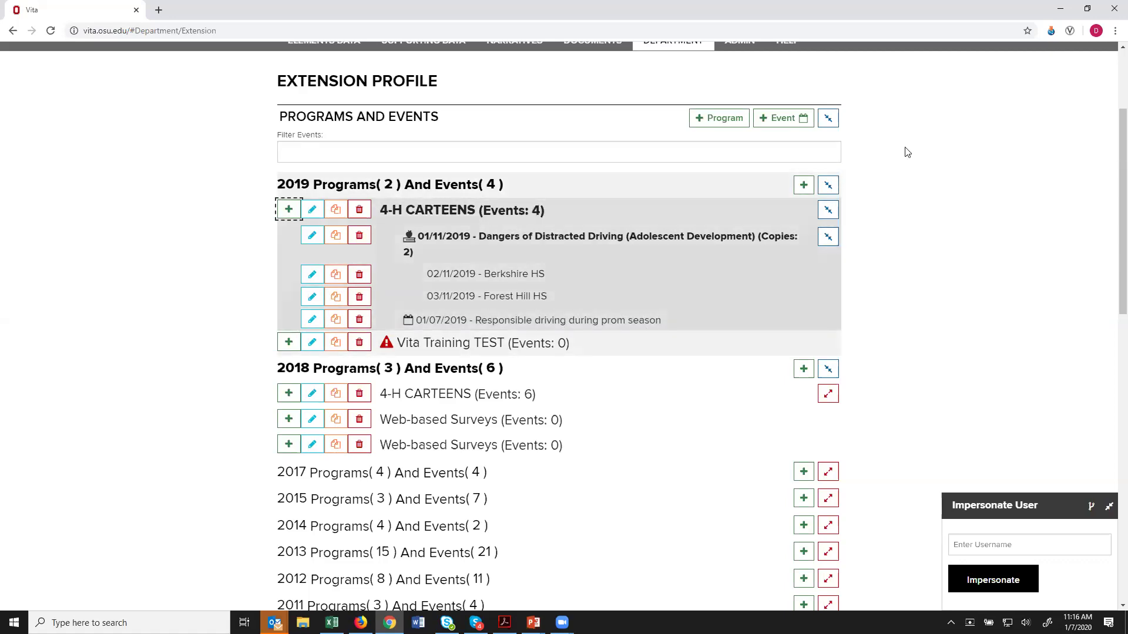
click(828, 185)
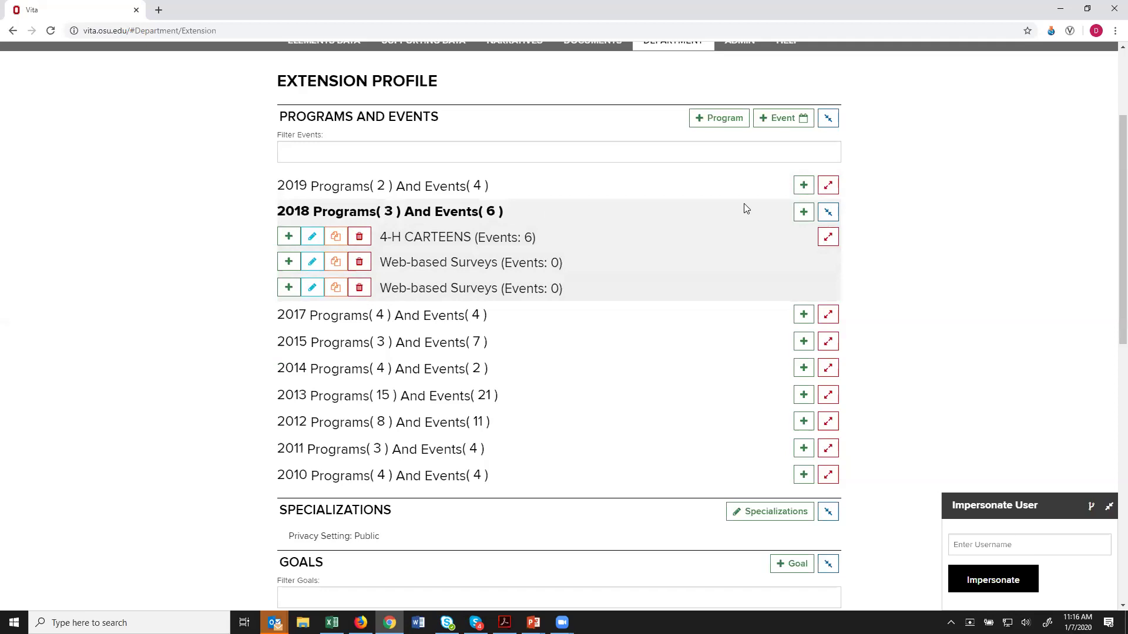
click(833, 194)
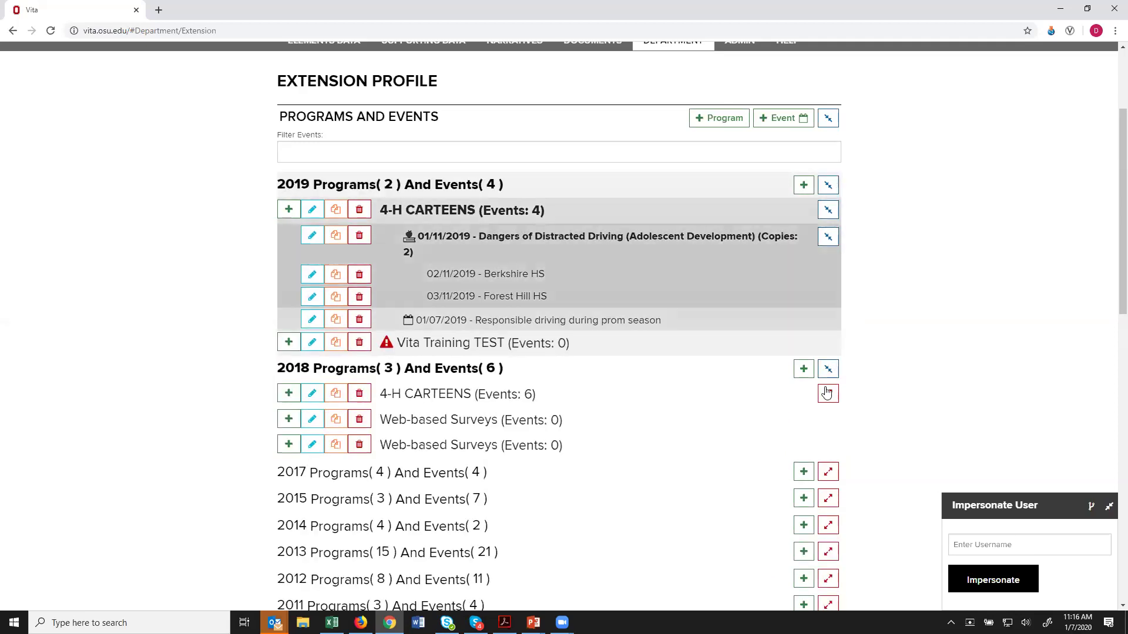
click(828, 370)
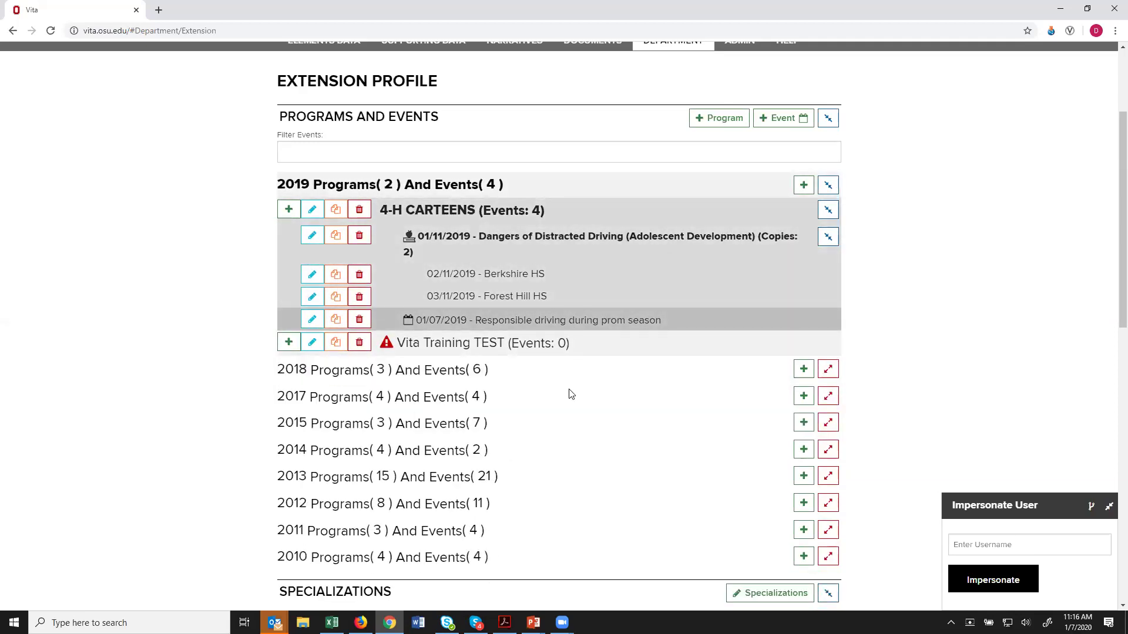
scroll(568, 392, down, 2)
scroll(570, 394, down, 1)
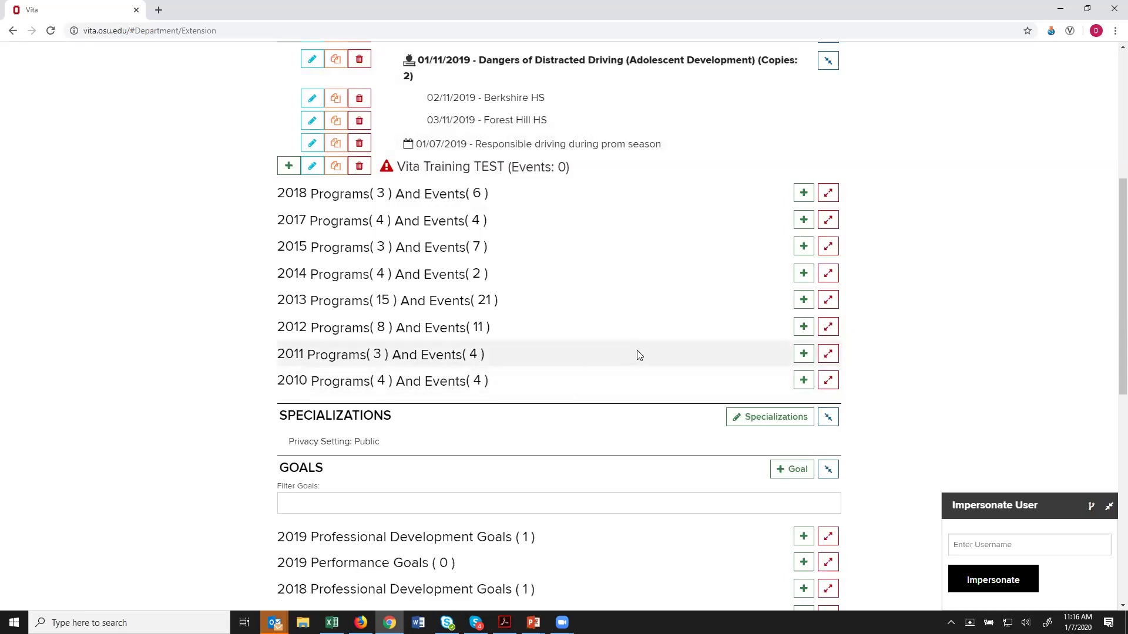
scroll(636, 352, down, 2)
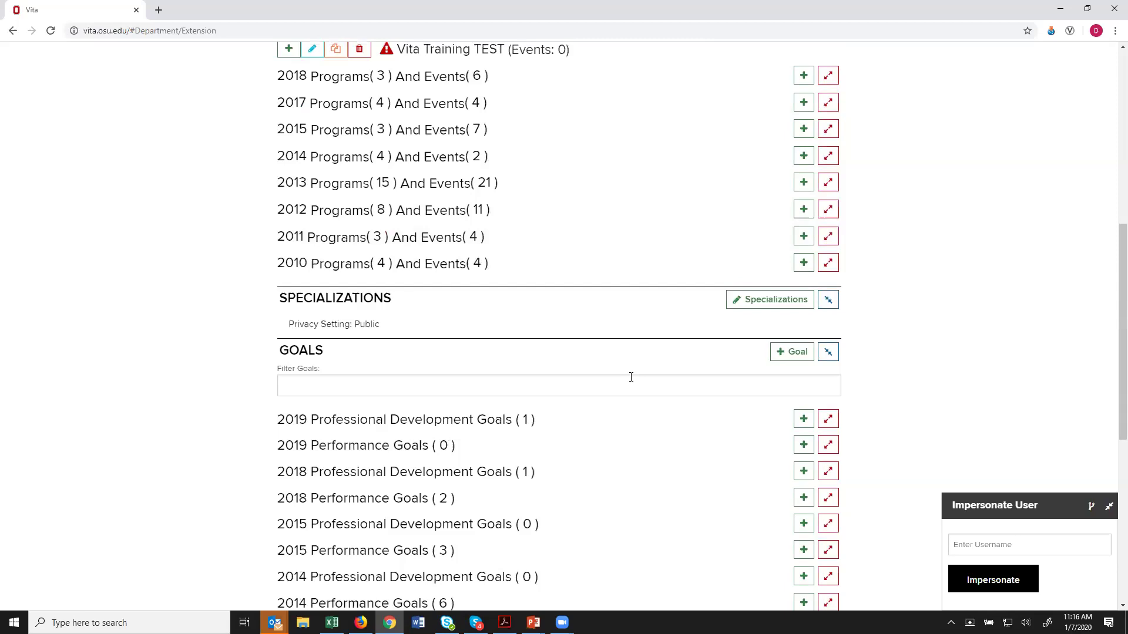
scroll(630, 375, down, 3)
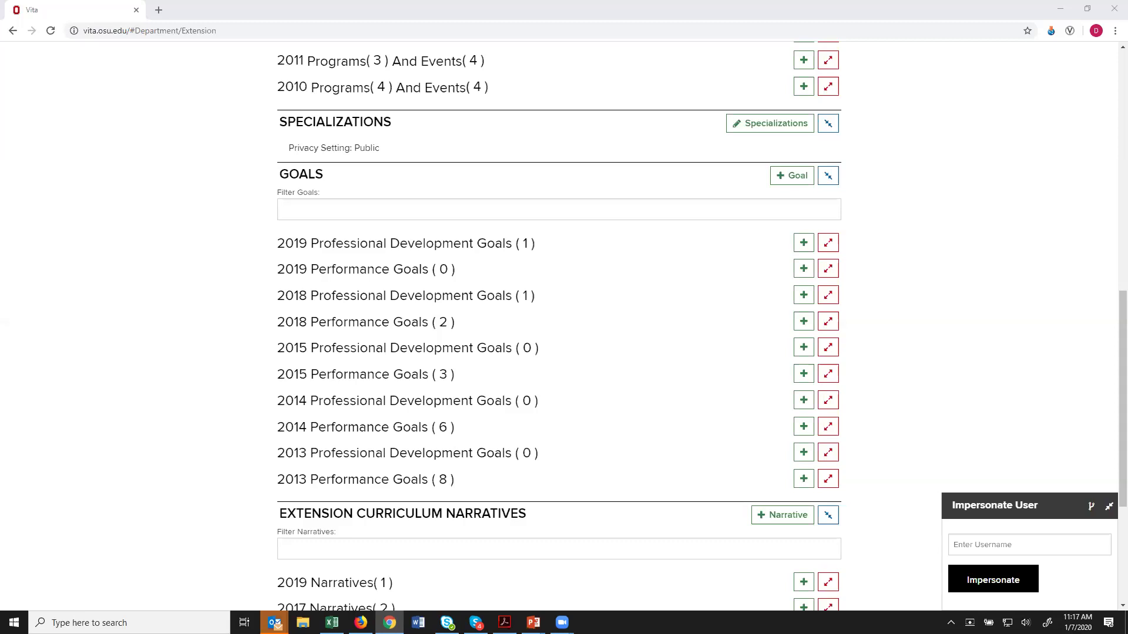
scroll(923, 388, down, 3)
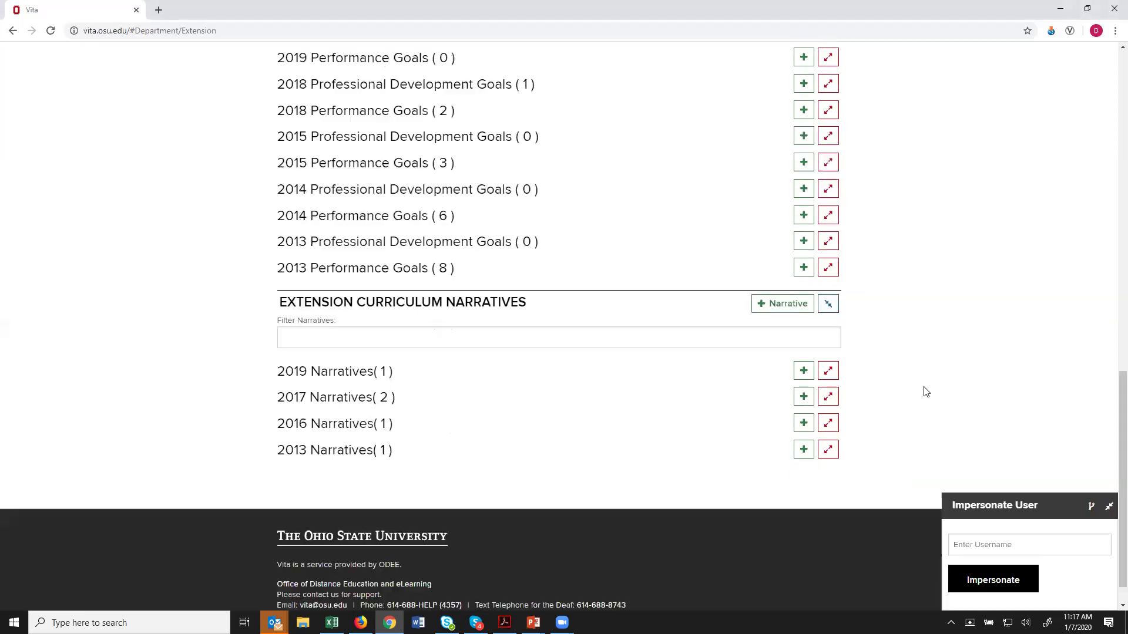
scroll(926, 392, down, 1)
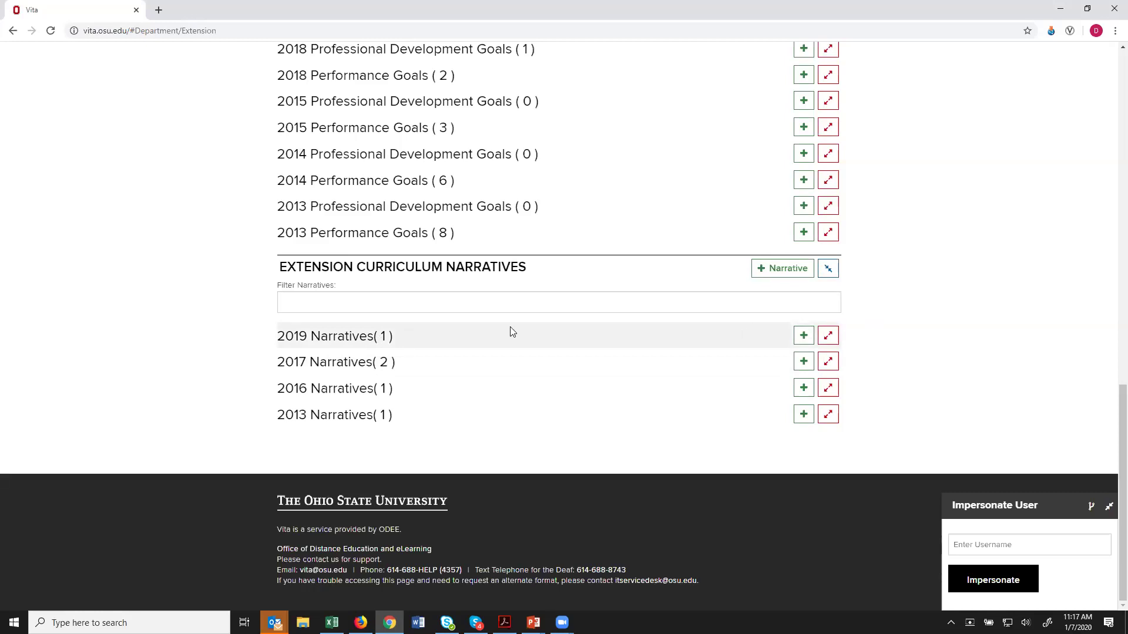
Expand the 2019 narratives, open the narrative for editing, then cancel and discard changes
click(828, 335)
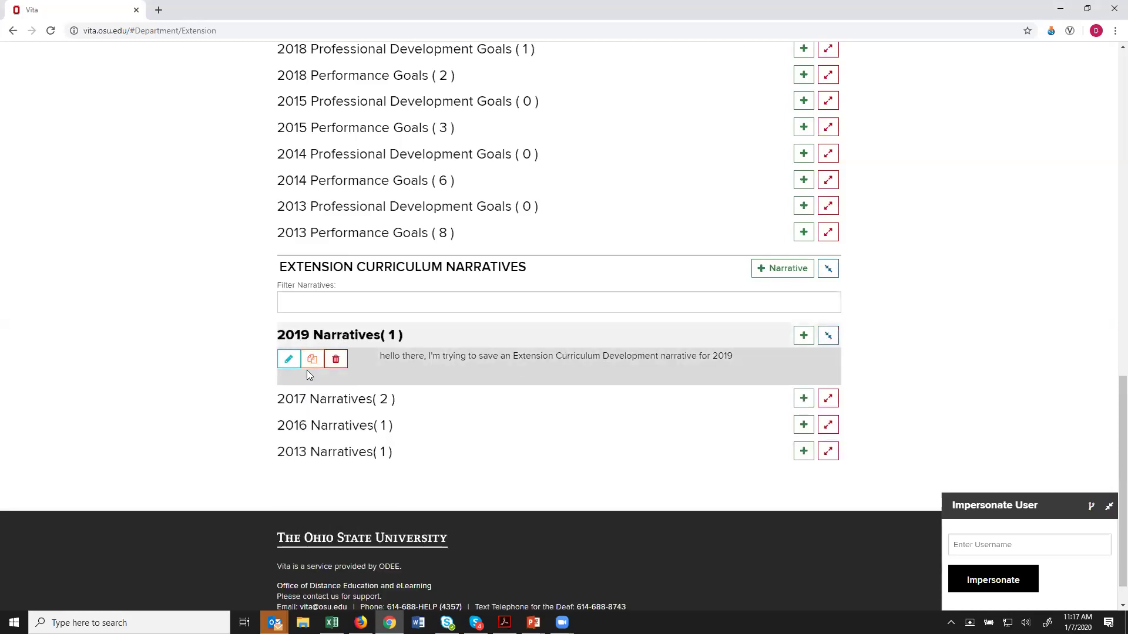
click(291, 360)
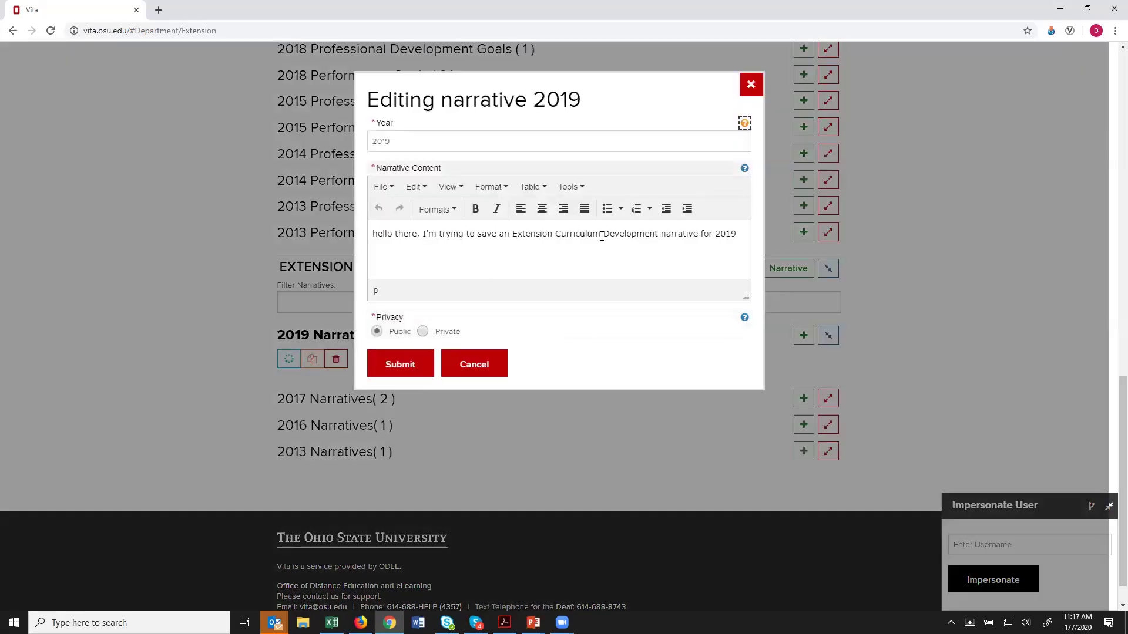
click(495, 252)
click(474, 369)
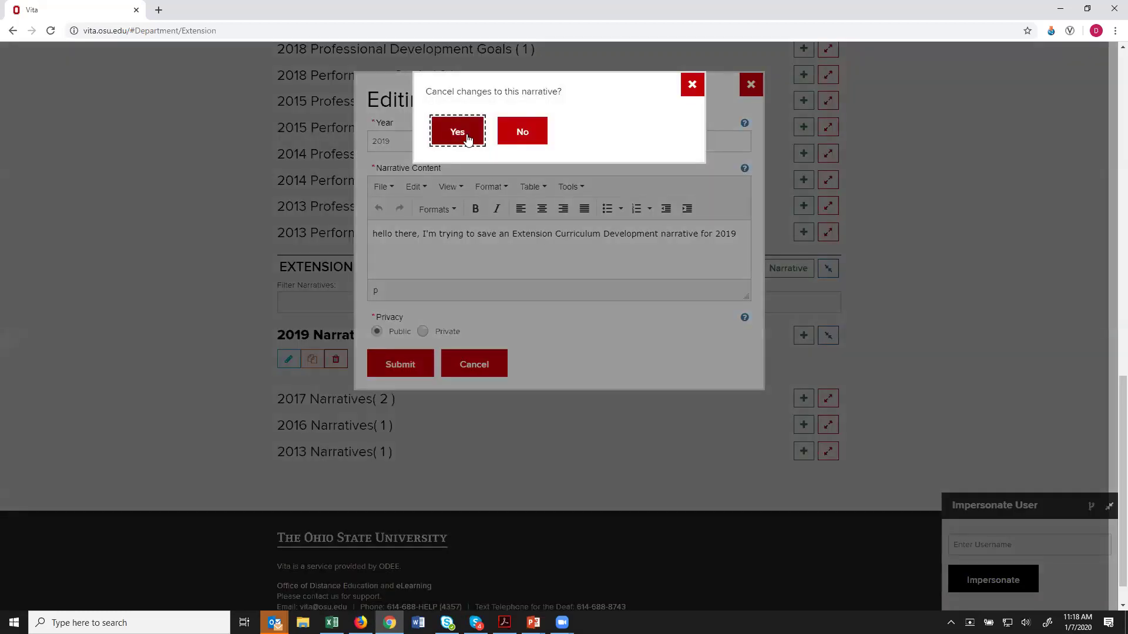
click(467, 137)
scroll(629, 343, up, 3)
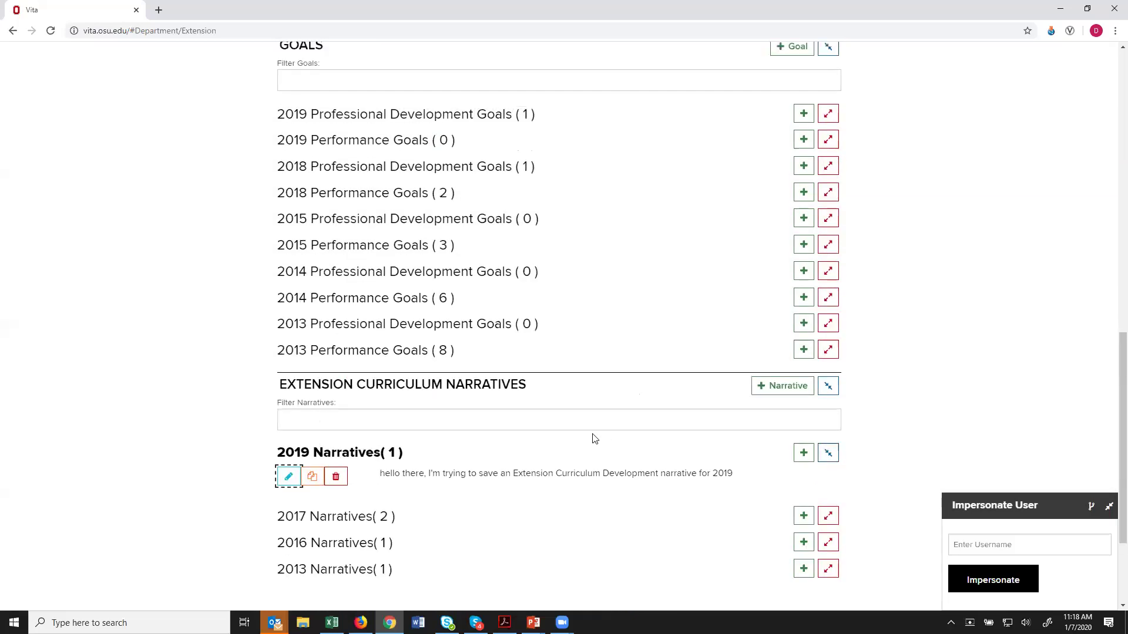
Open the Specializations editor on the Extension profile, dismissing its notice
scroll(591, 432, up, 4)
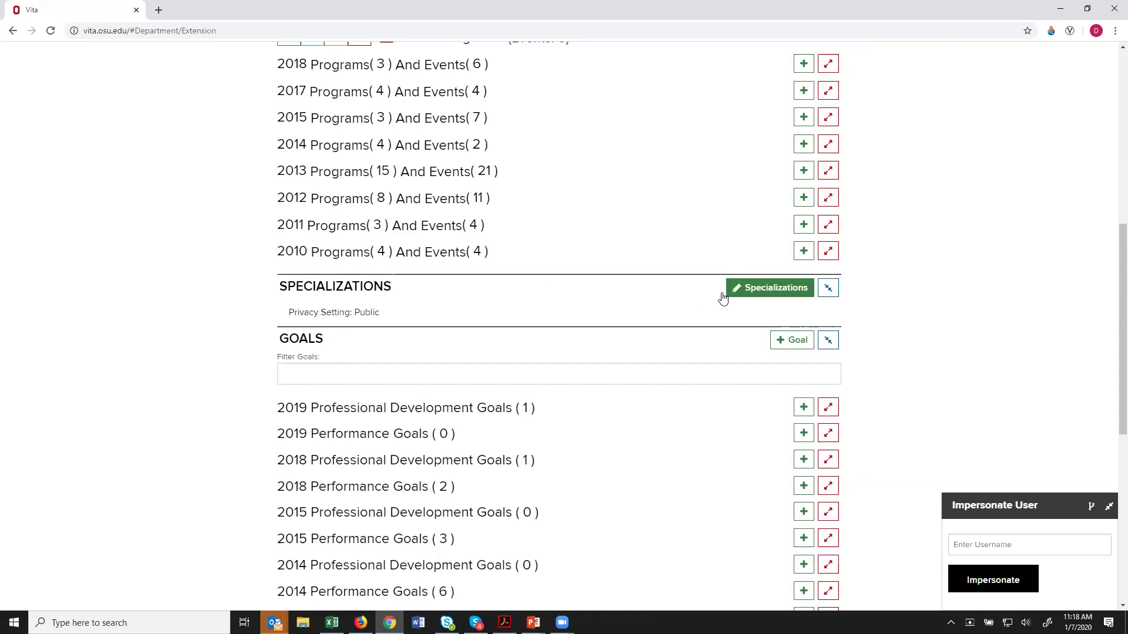
click(756, 293)
click(475, 198)
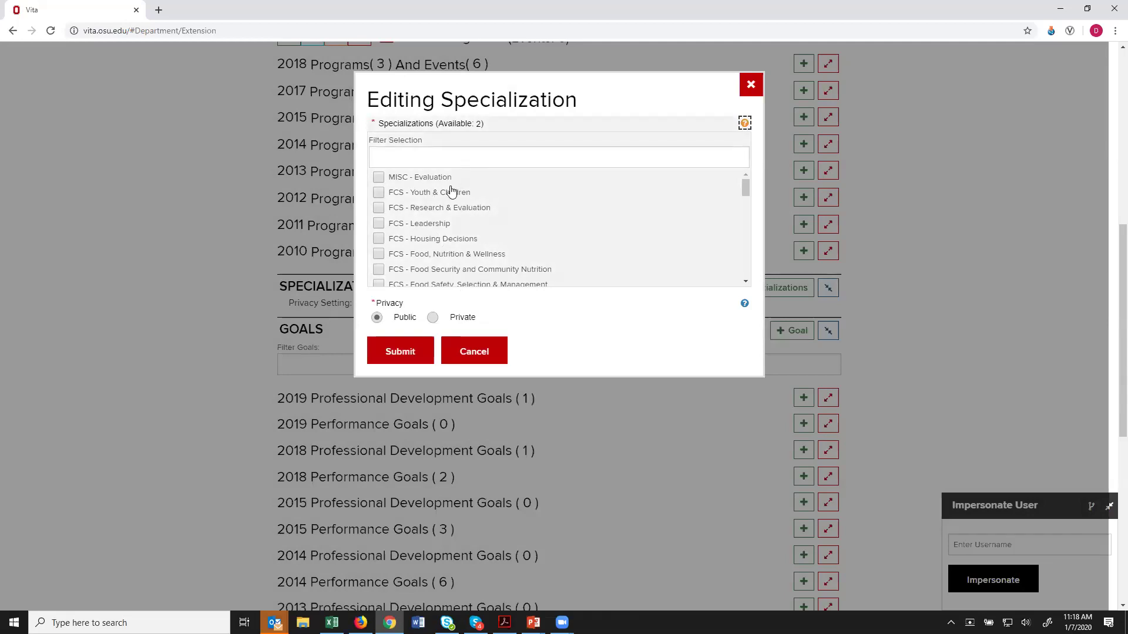
click(754, 88)
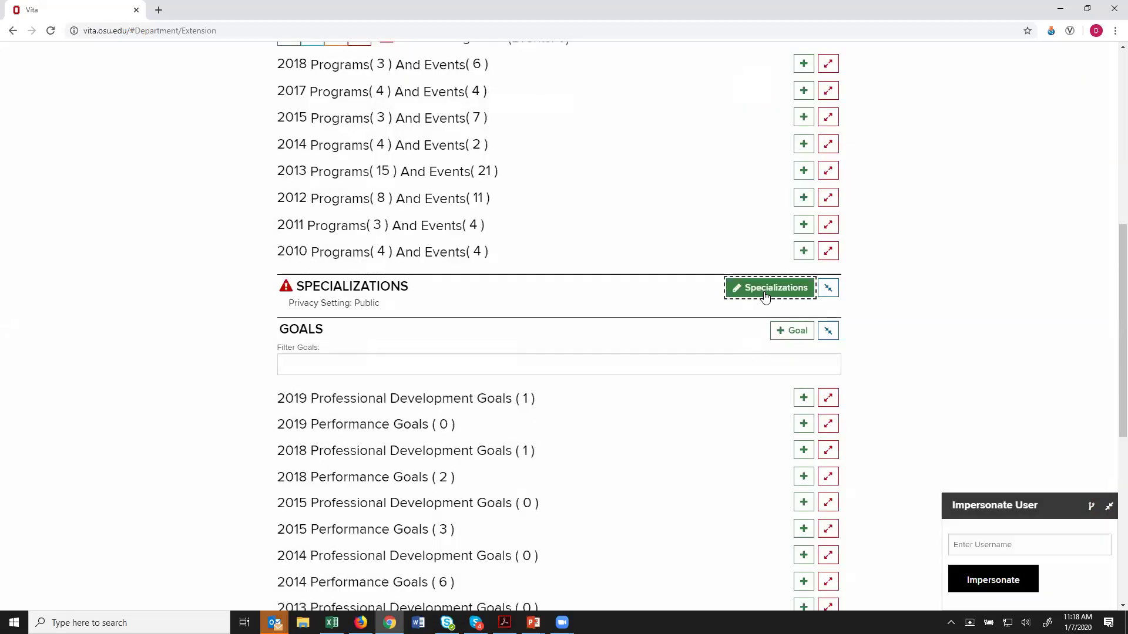
click(764, 294)
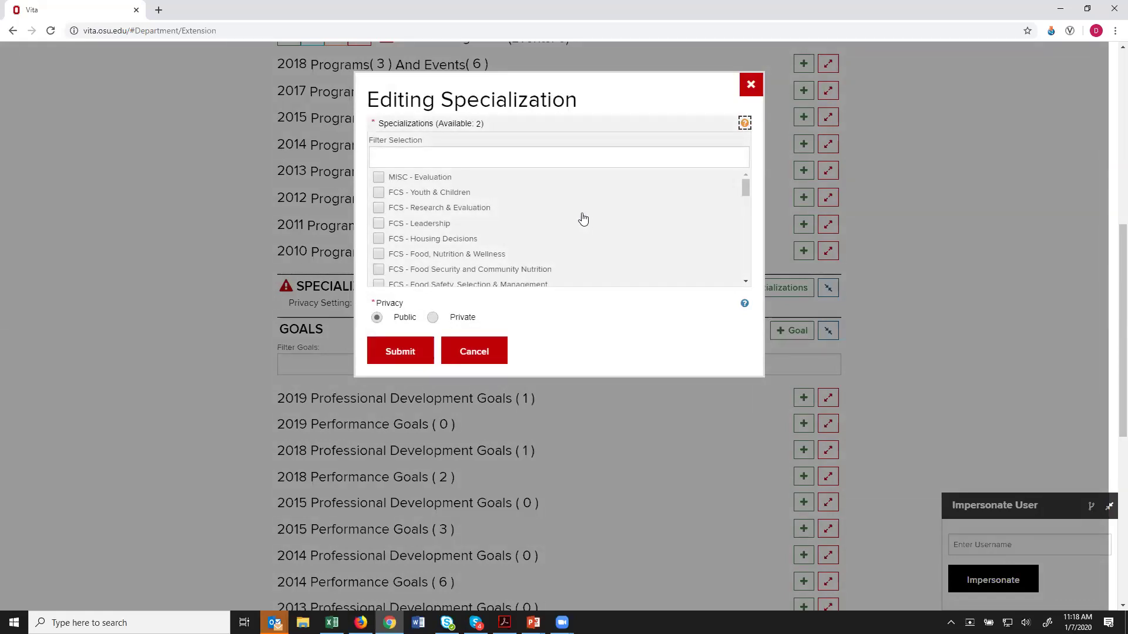
Tick MISC - Evaluation and FCS - Research & Evaluation, then submit and confirm the save
click(410, 179)
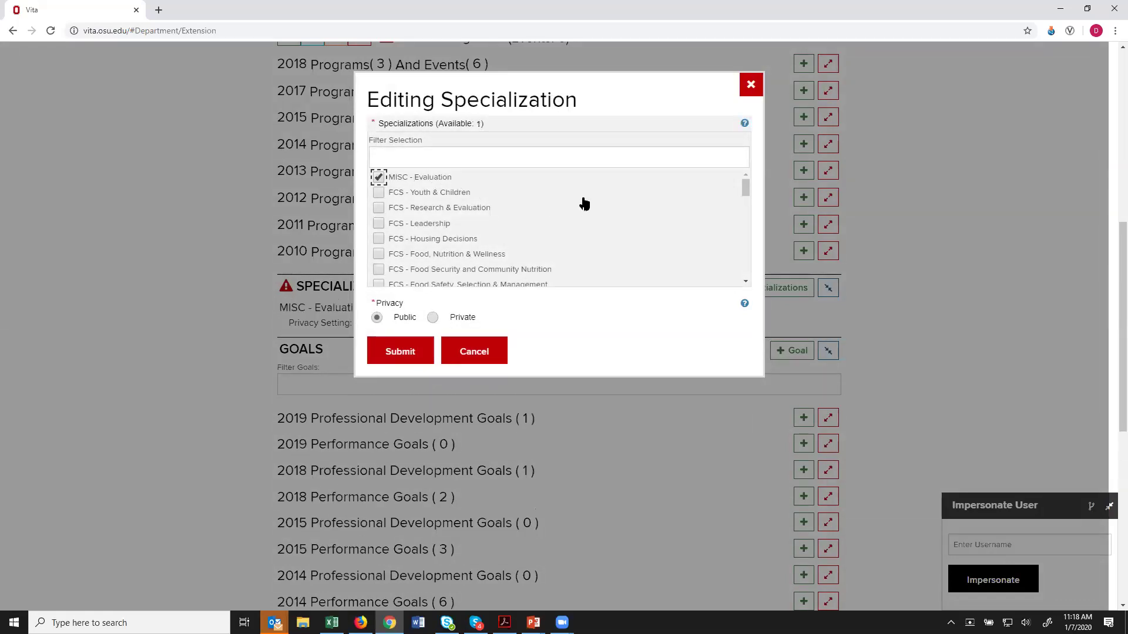
click(379, 209)
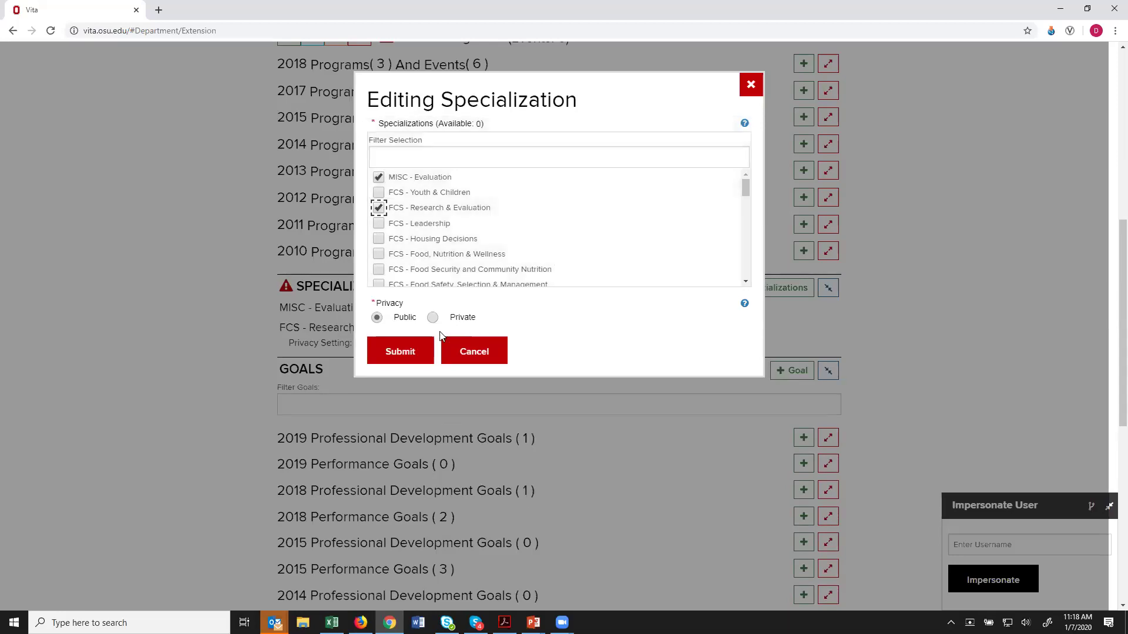
click(397, 354)
scroll(741, 226, down, 5)
scroll(743, 270, down, 10)
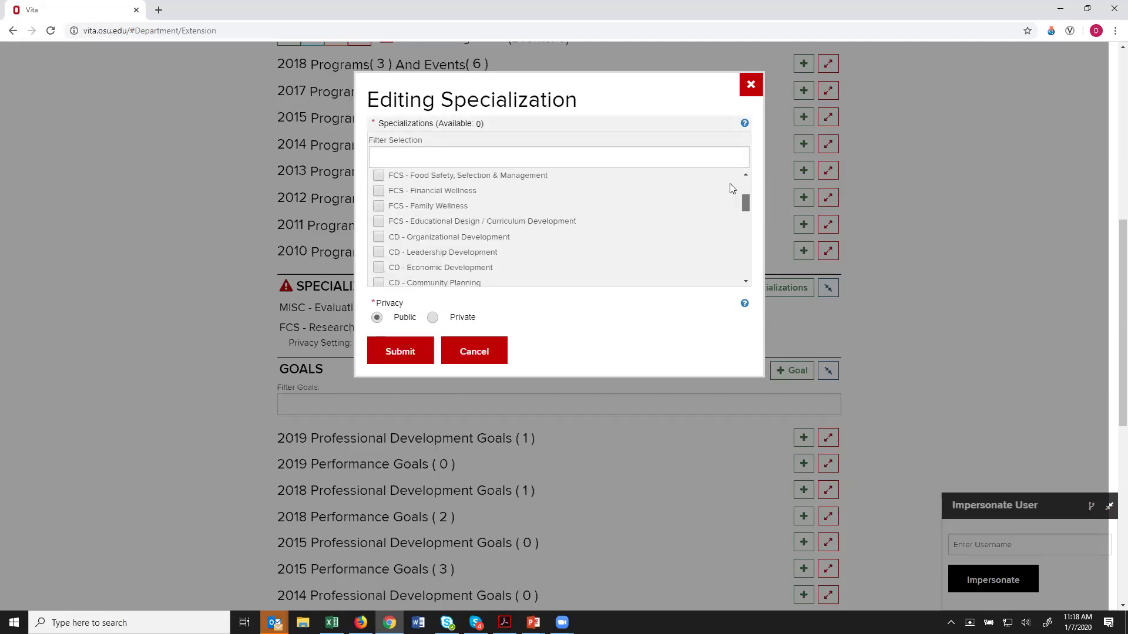
click(389, 353)
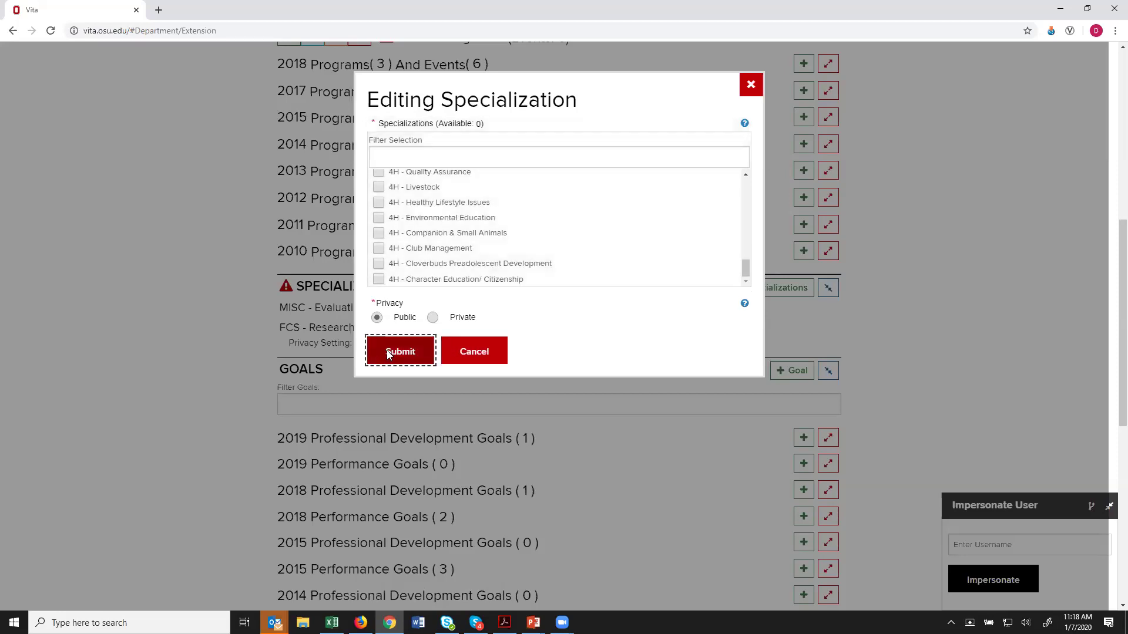
click(479, 139)
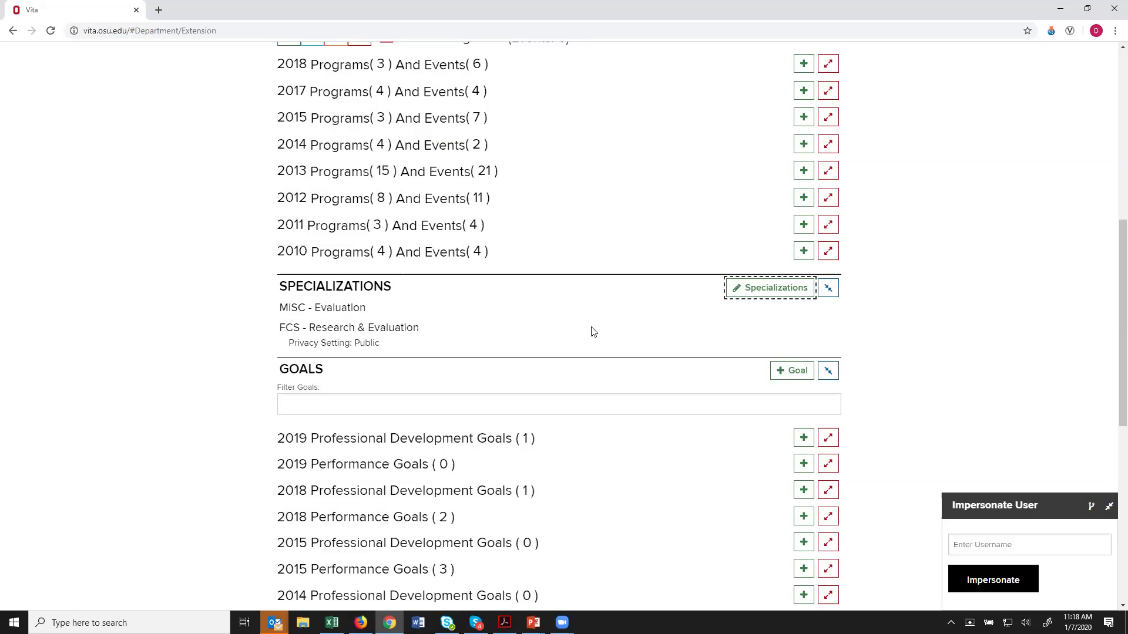
Collapse the 2019 programs and events list and return to the top of the profile
scroll(556, 314, up, 3)
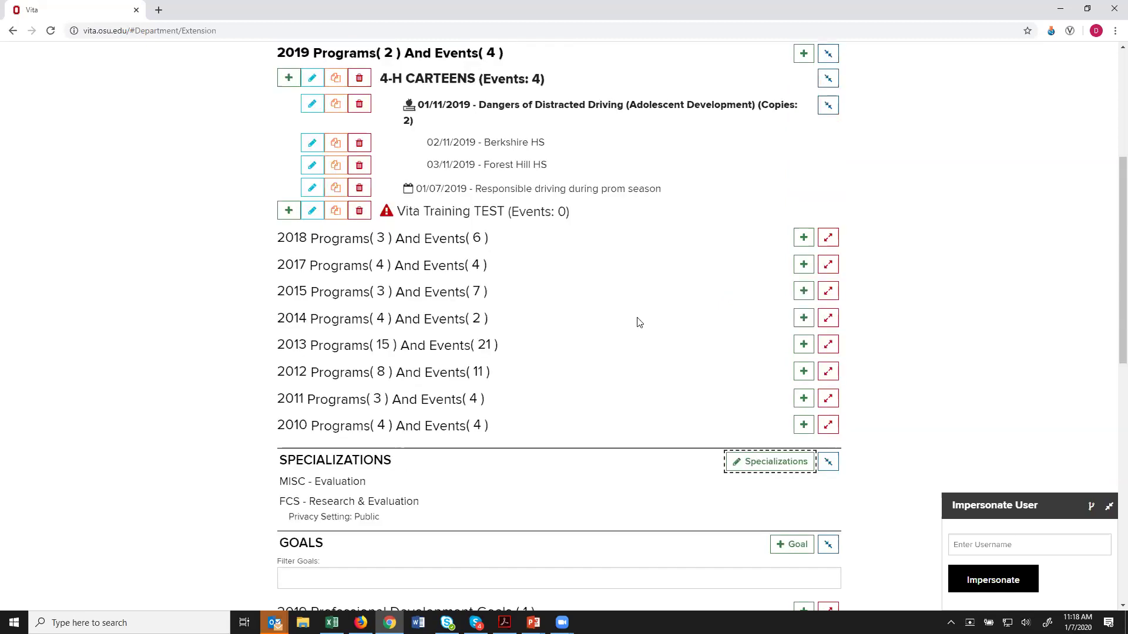
scroll(647, 317, up, 2)
click(828, 173)
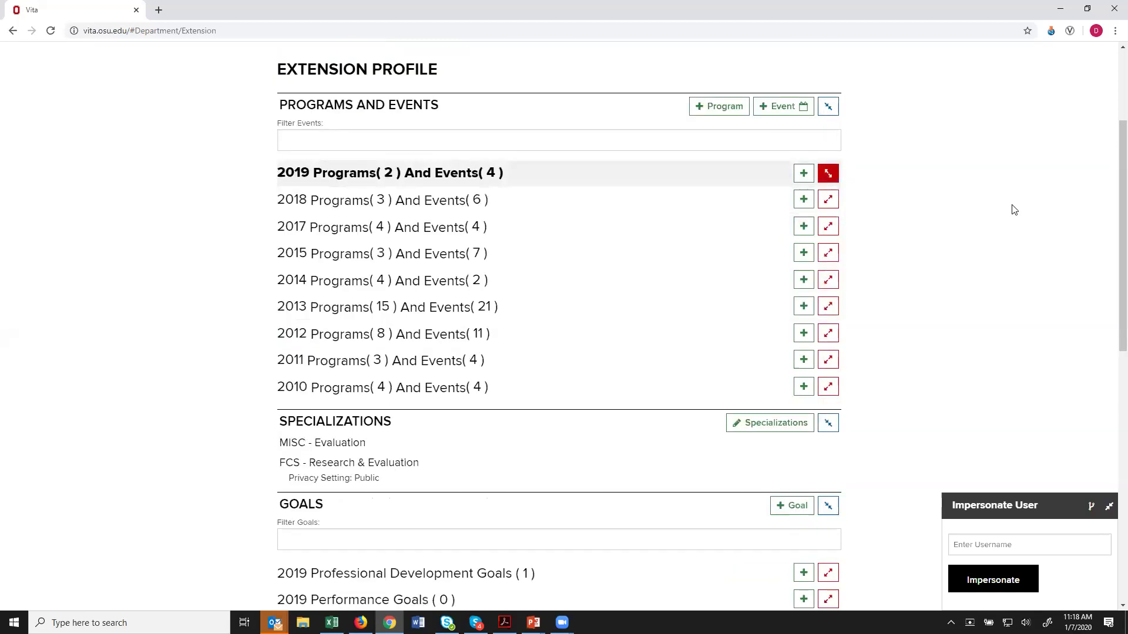
scroll(536, 274, up, 3)
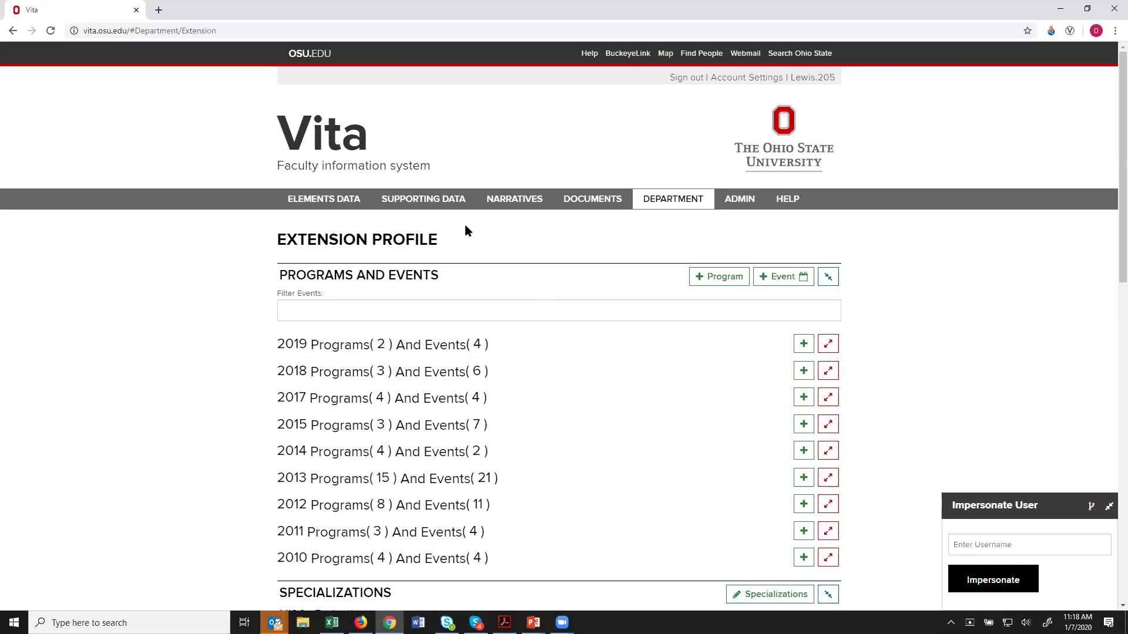
Glance at the ELEMENTS DATA menu, then move to the slideshow's Teaching Activities slide
click(324, 206)
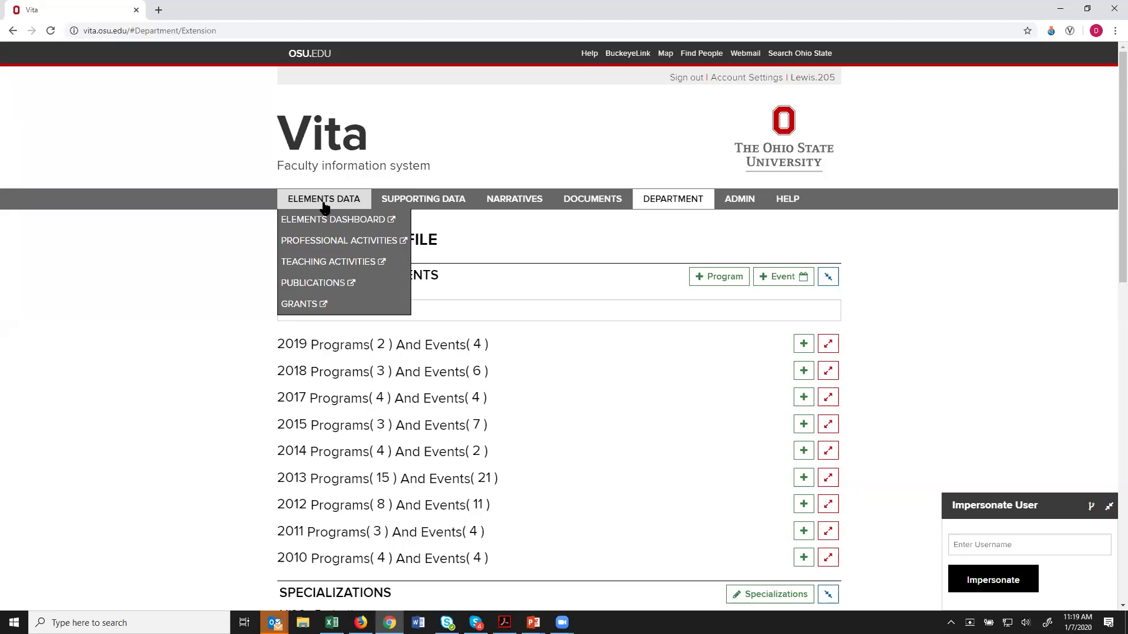
click(325, 203)
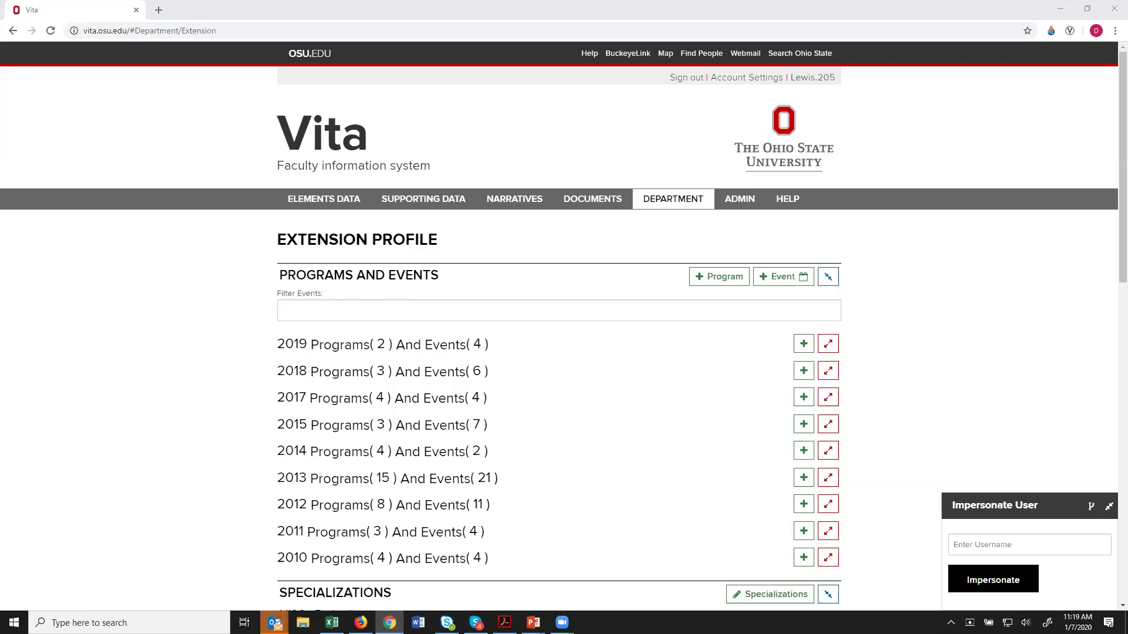
key(alt+Tab)
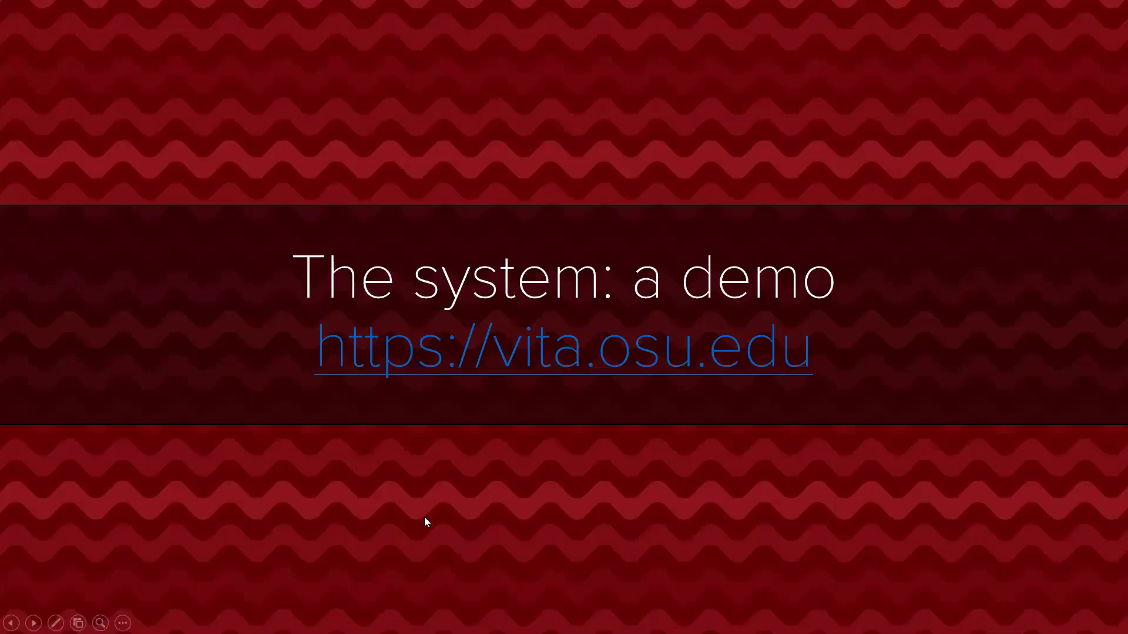
key(Right)
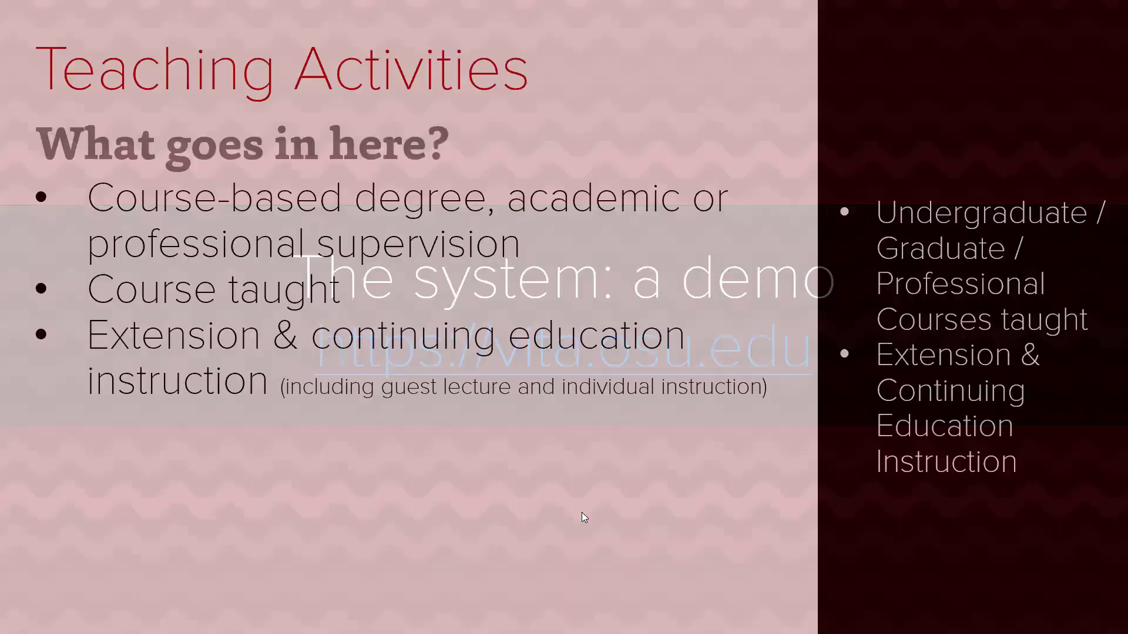
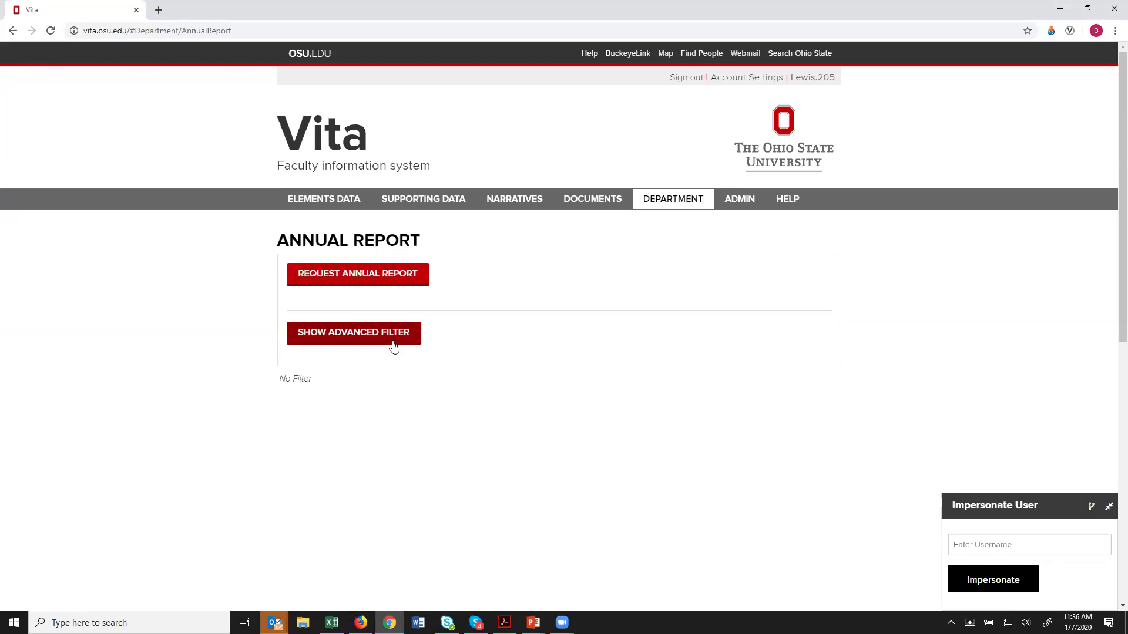
Request the OSU Extension Annual Performance Report with the advanced Year filter set to 2019
click(347, 336)
click(329, 442)
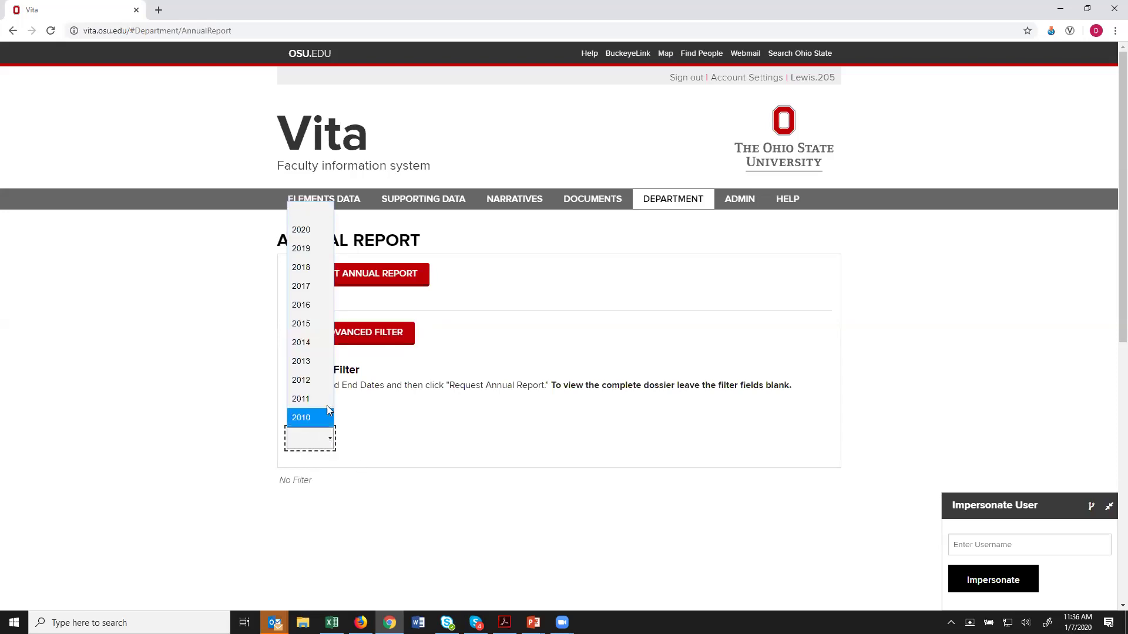
click(322, 249)
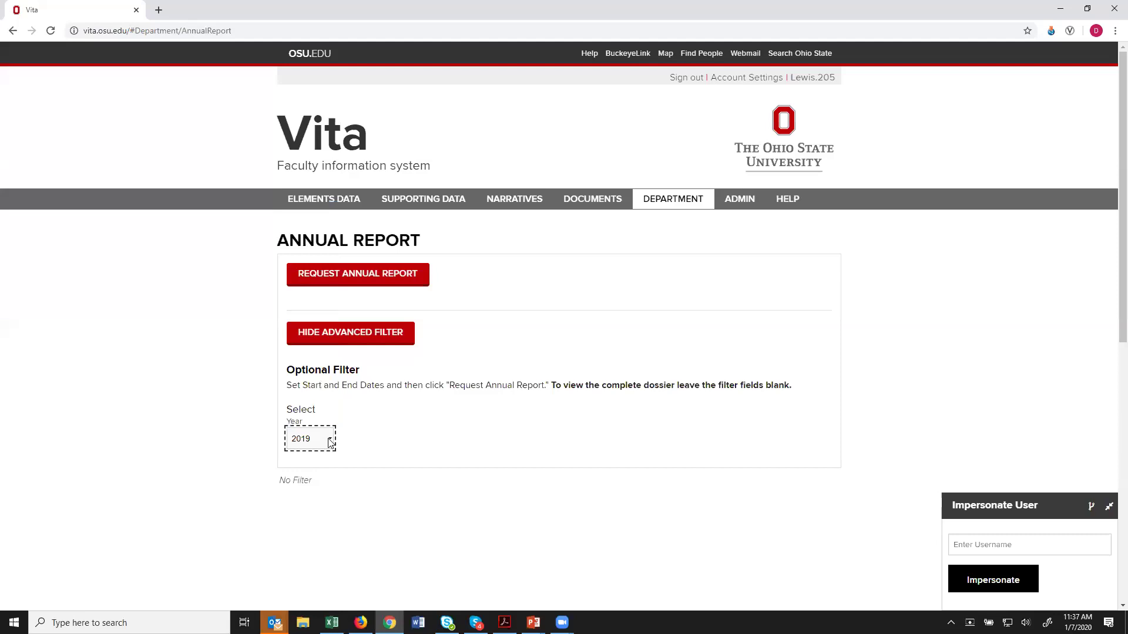
click(403, 433)
click(383, 281)
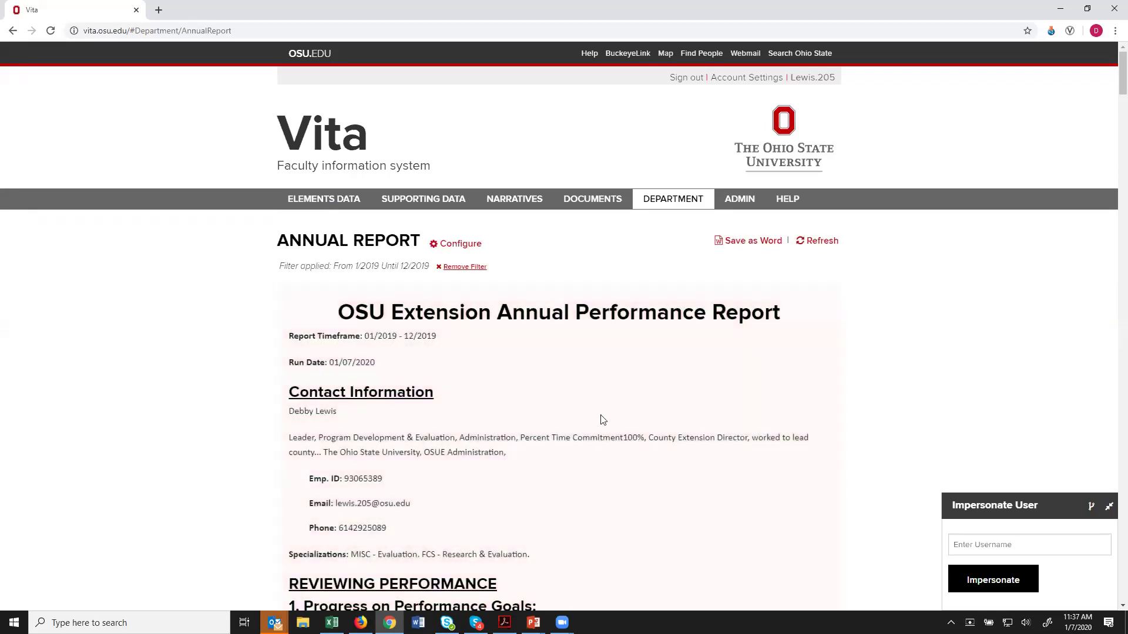
scroll(667, 451, down, 13)
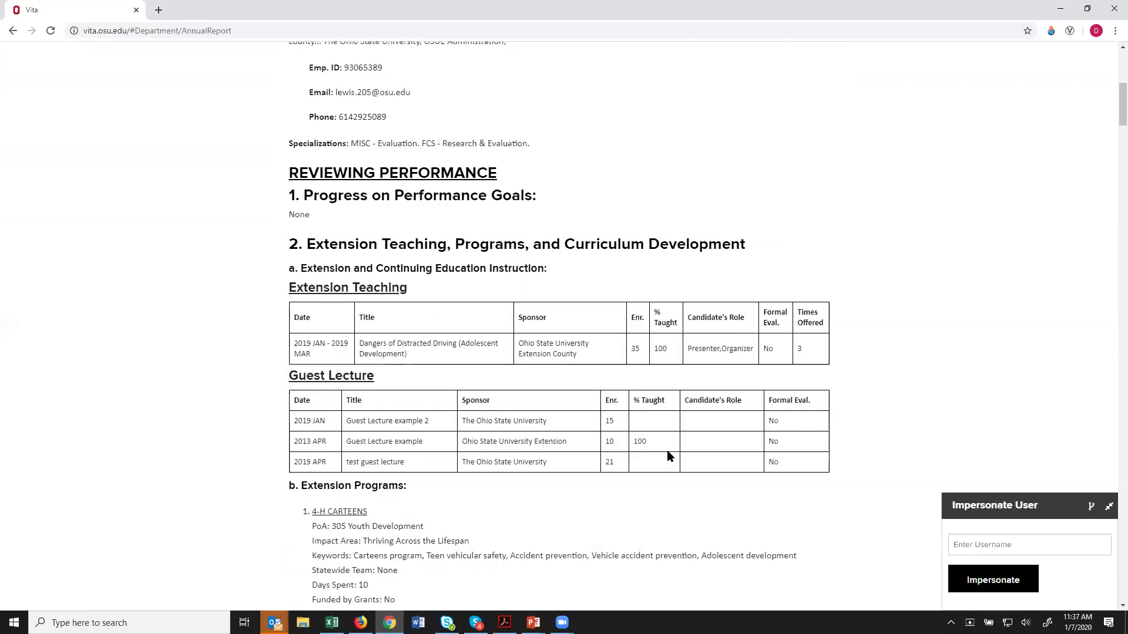
scroll(669, 457, up, 13)
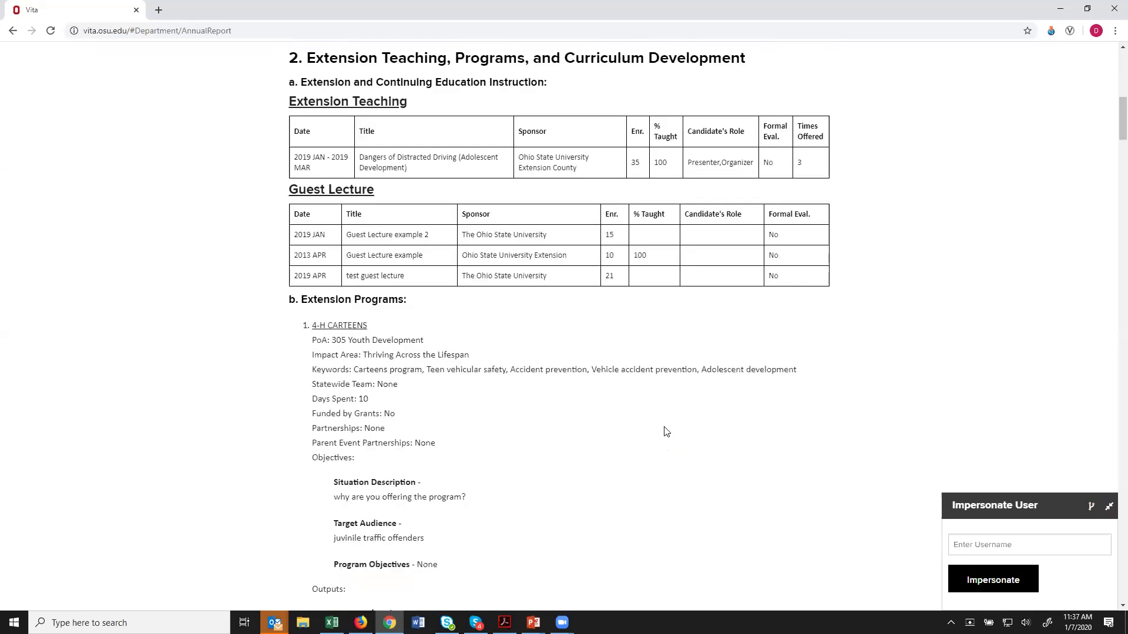
scroll(668, 469, down, 3)
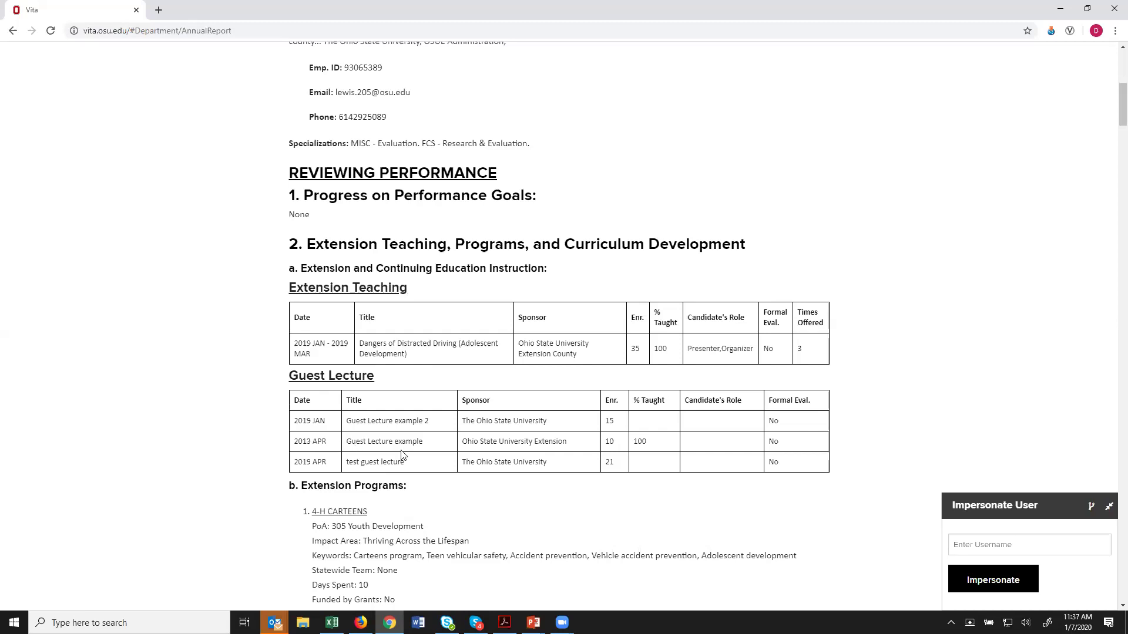
drag(311, 444, 803, 445)
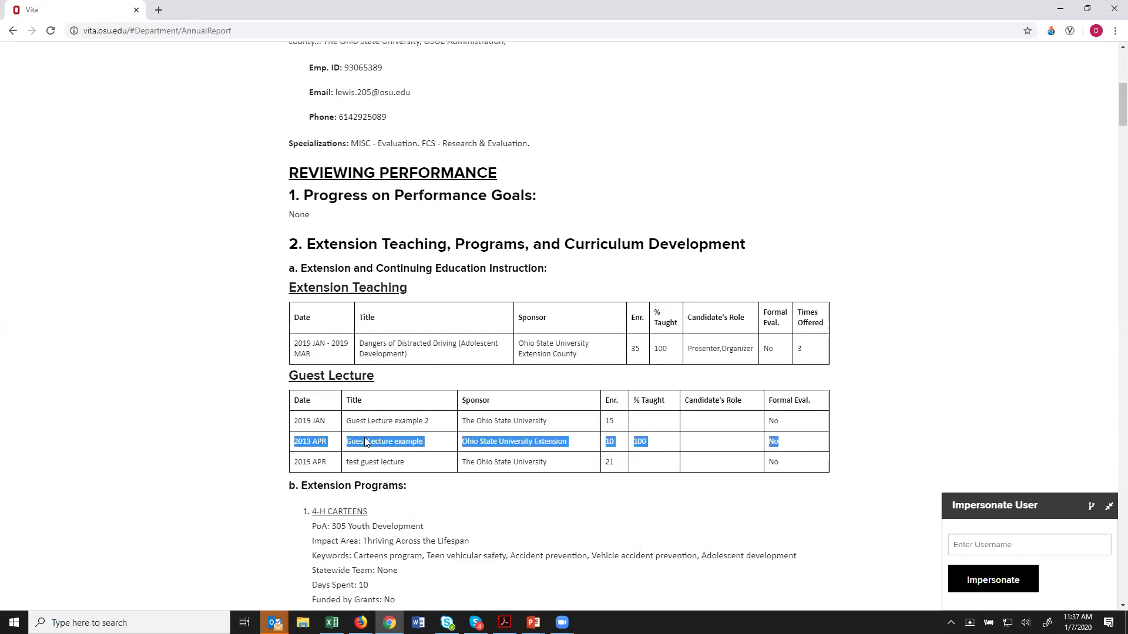
click(443, 421)
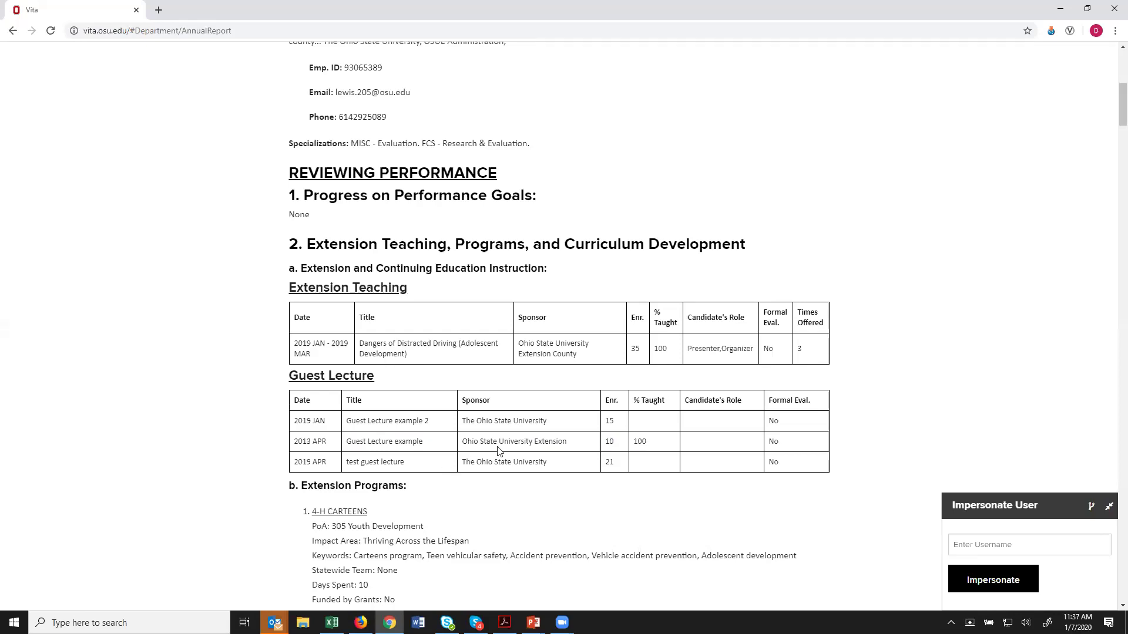
drag(297, 447, 809, 444)
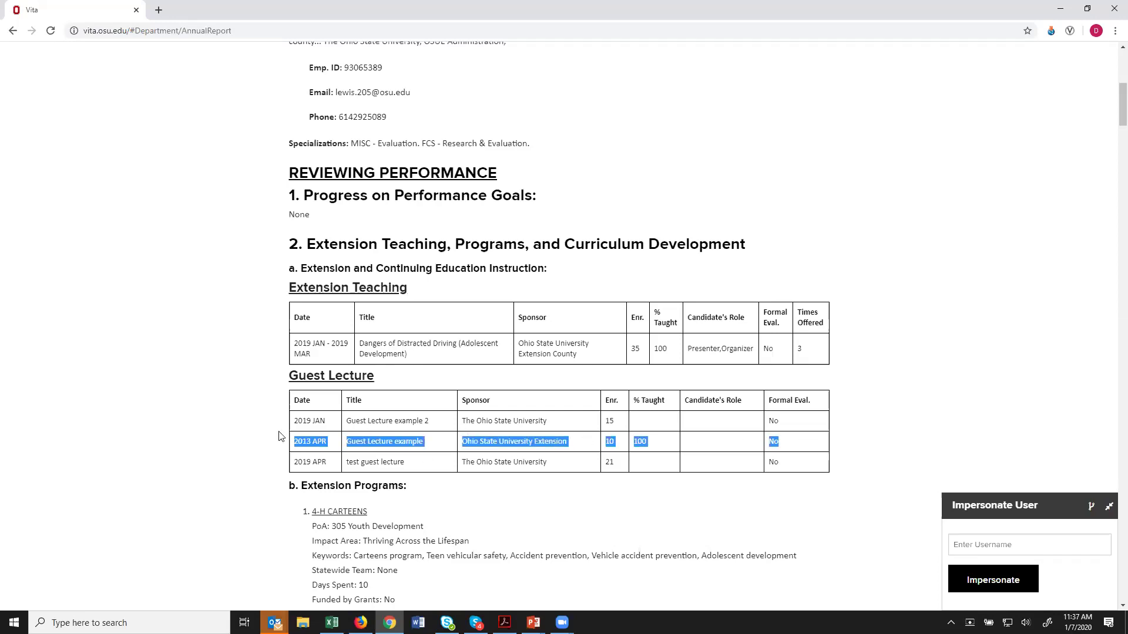
click(302, 450)
drag(425, 450, 344, 446)
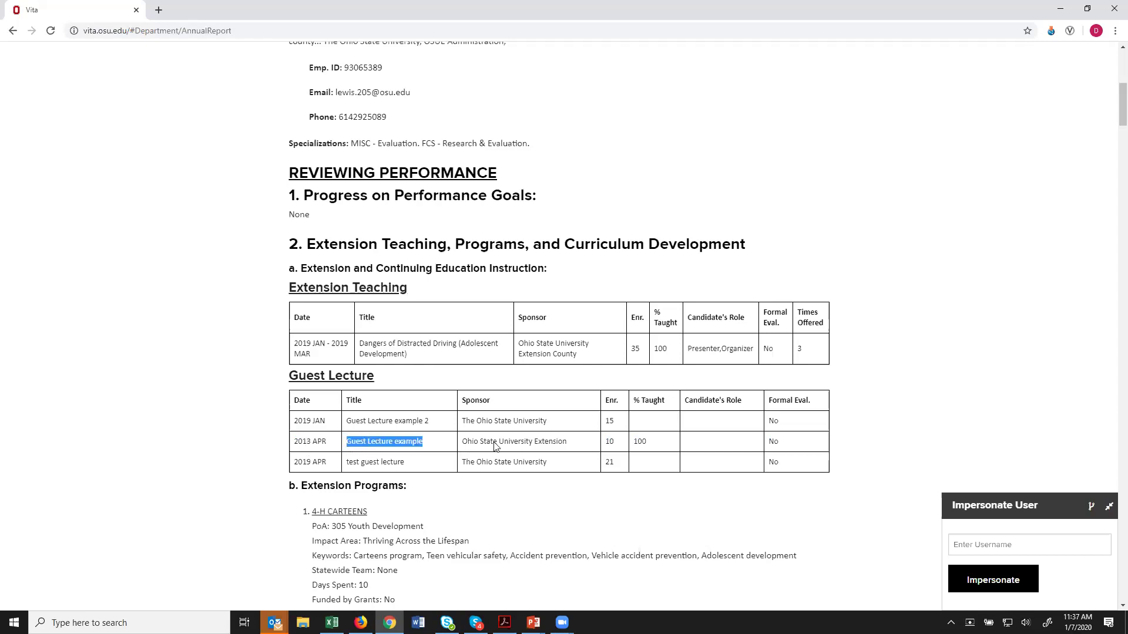
scroll(496, 448, down, 1)
scroll(495, 448, down, 1)
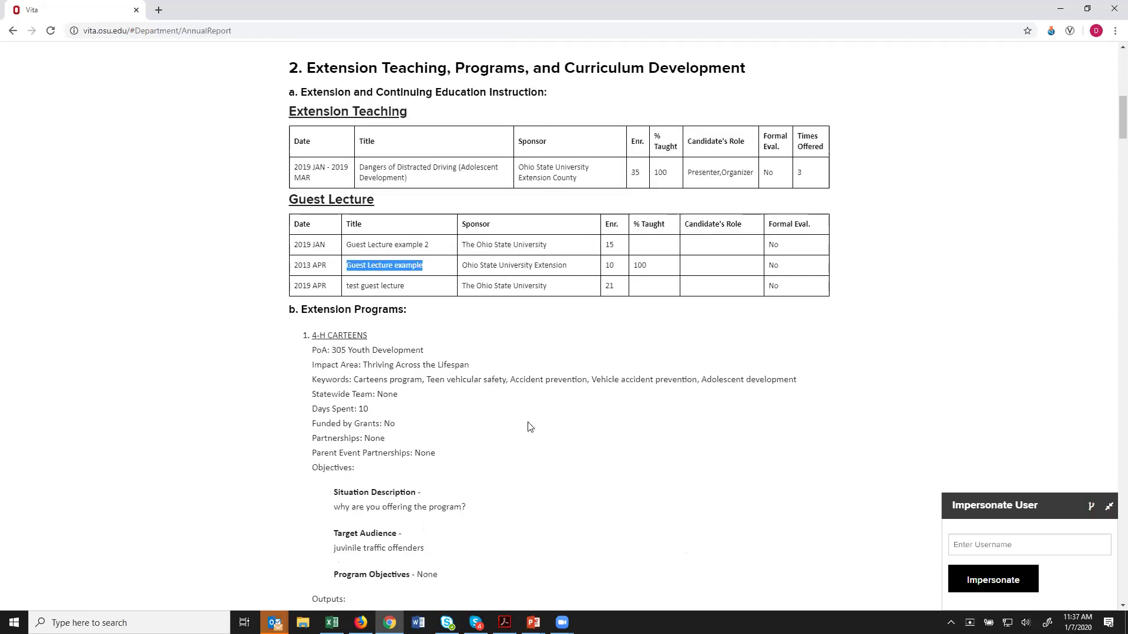
scroll(562, 416, down, 3)
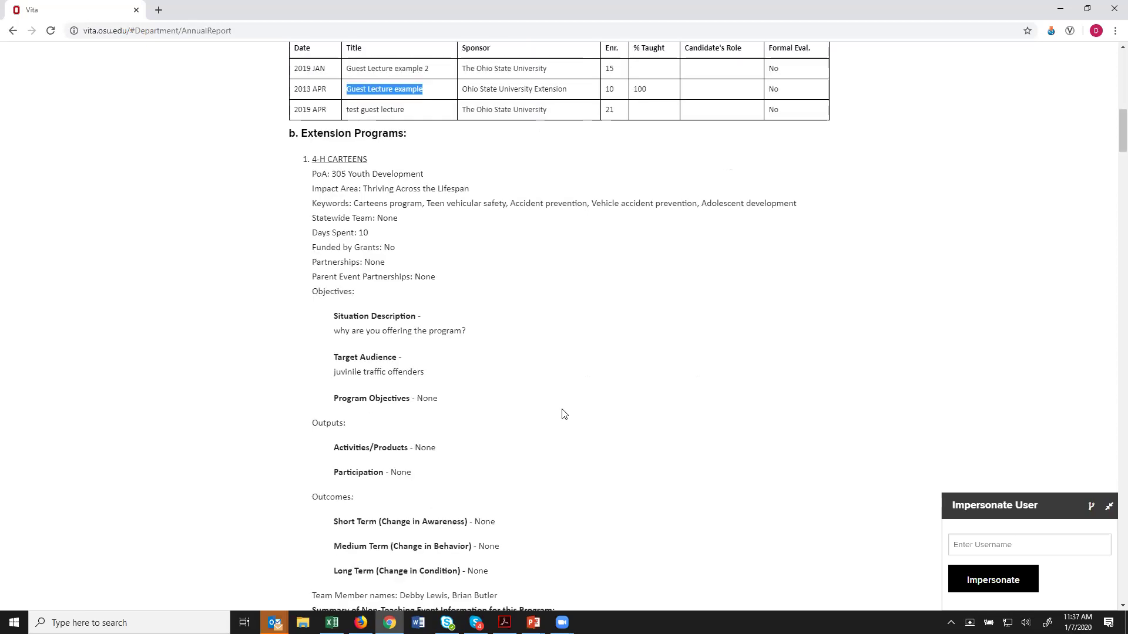
scroll(672, 402, down, 1)
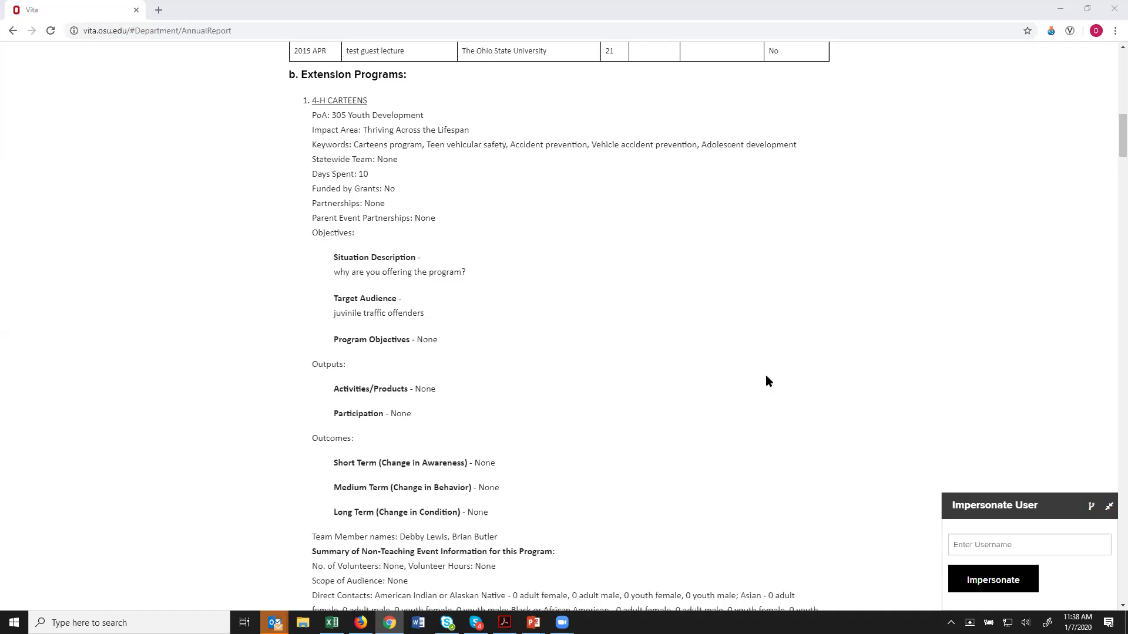
click(553, 346)
scroll(623, 449, up, 2)
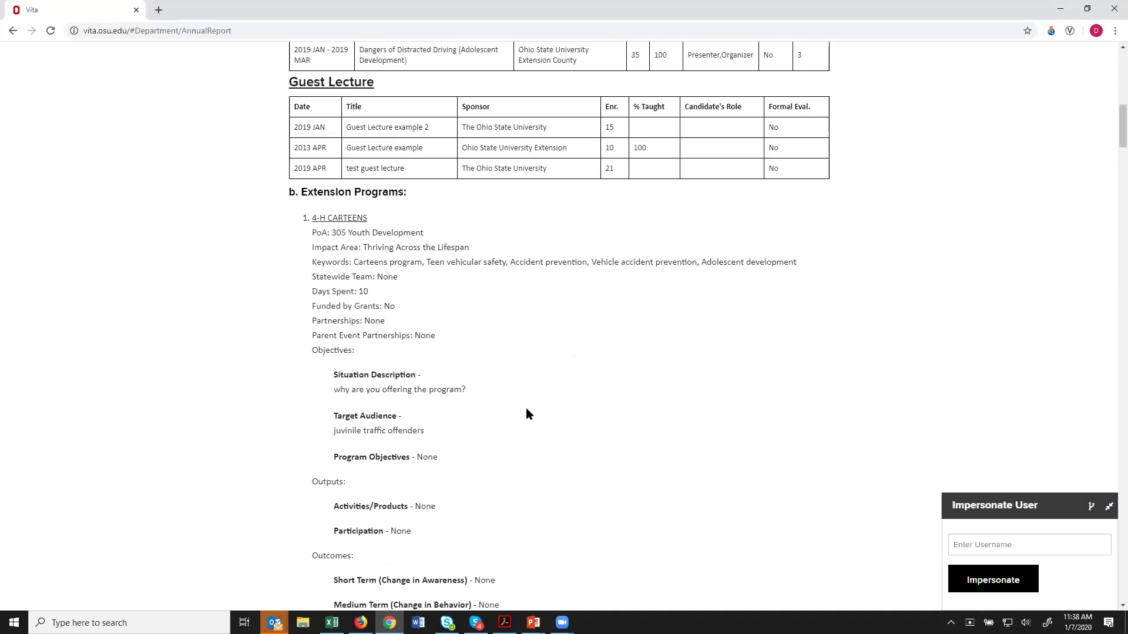
scroll(527, 414, down, 1)
double_click(420, 448)
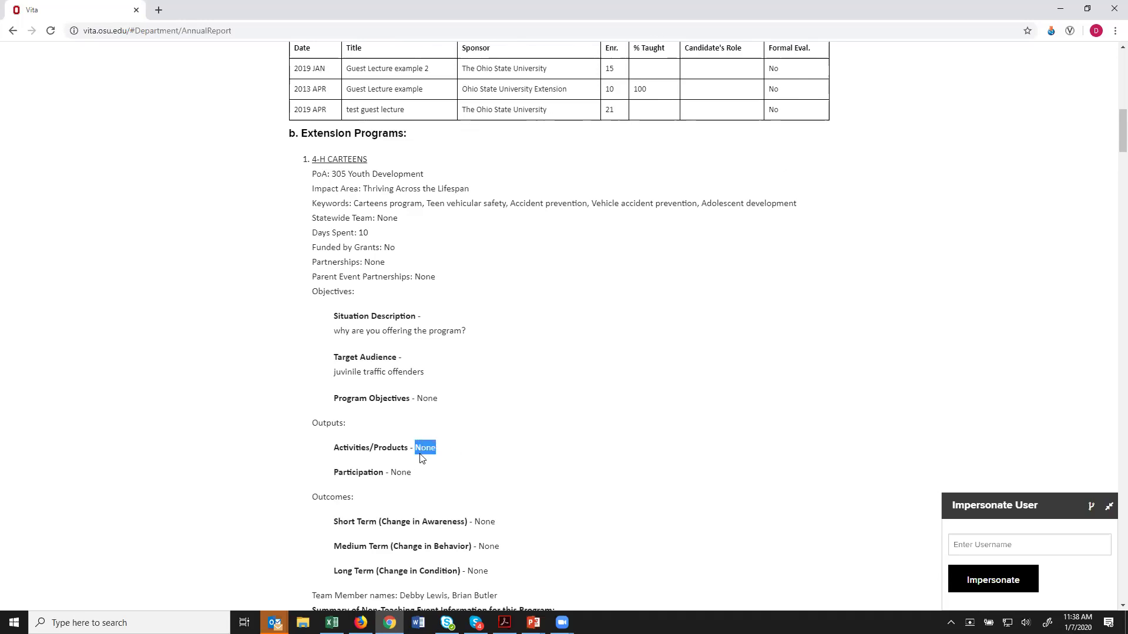
scroll(588, 406, down, 3)
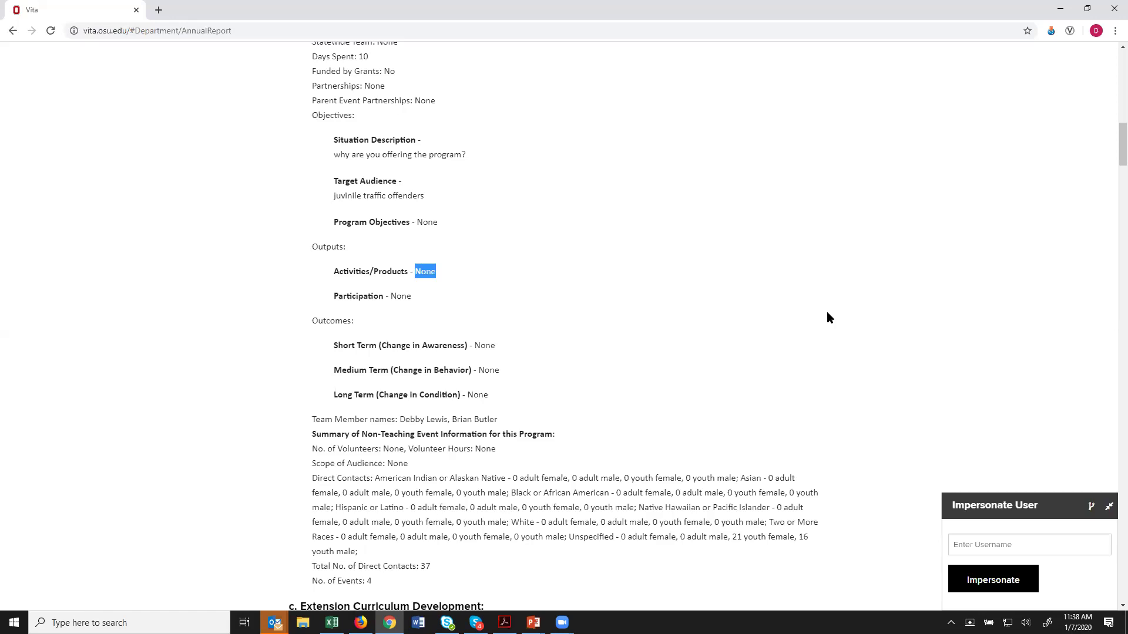
scroll(702, 426, down, 7)
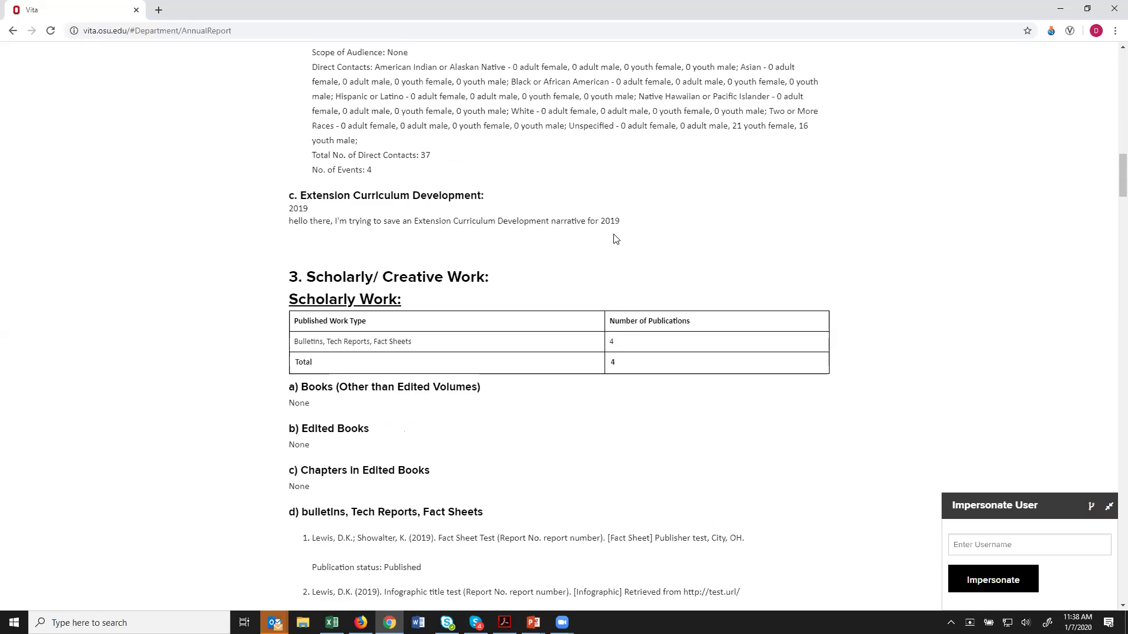
scroll(551, 426, down, 14)
scroll(551, 419, down, 20)
scroll(550, 405, down, 20)
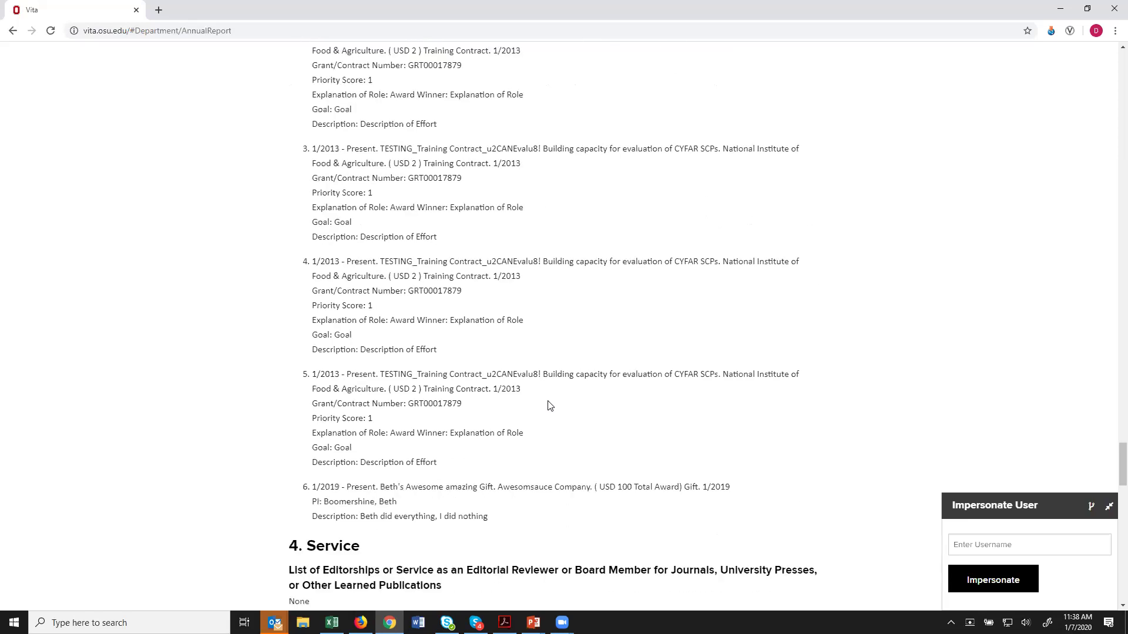
scroll(549, 405, down, 7)
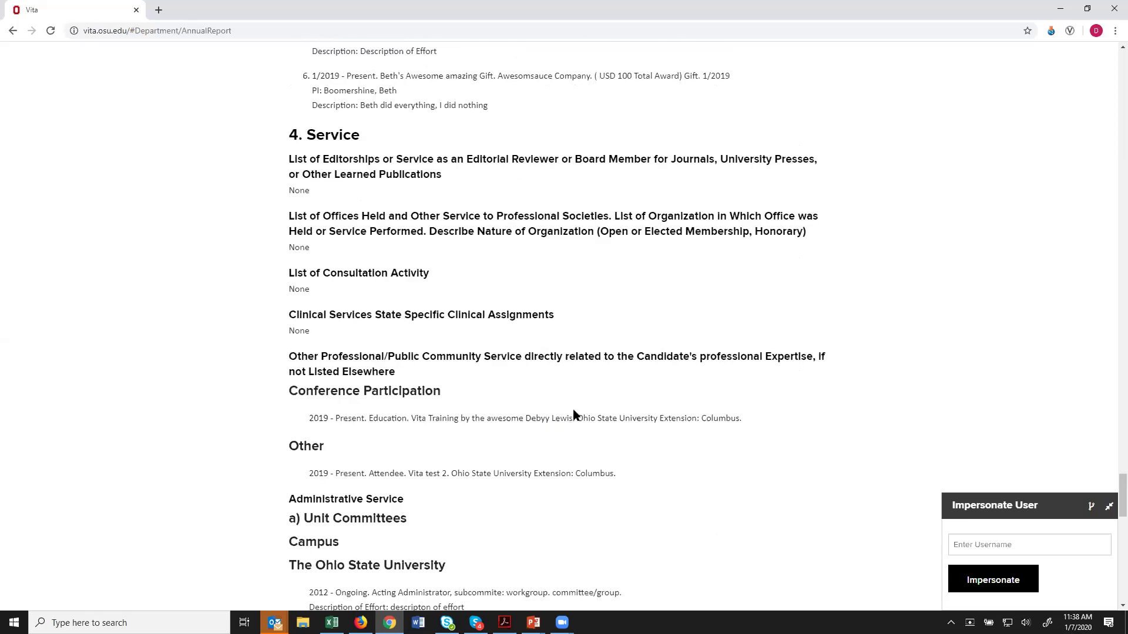
scroll(575, 414, down, 13)
scroll(574, 413, down, 6)
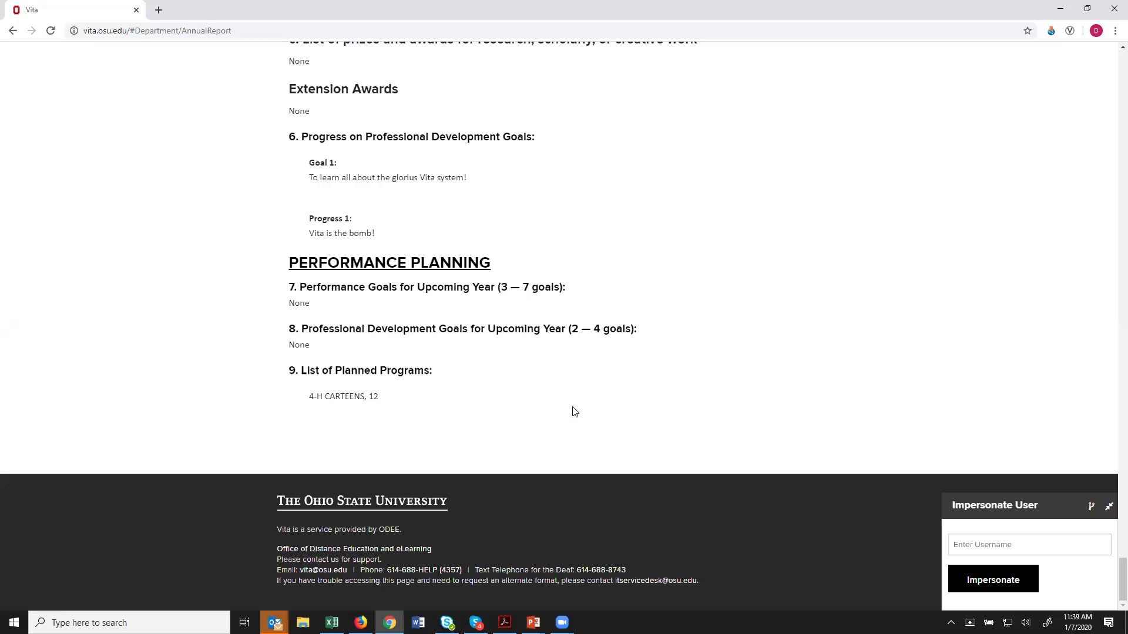
scroll(646, 224, up, 20)
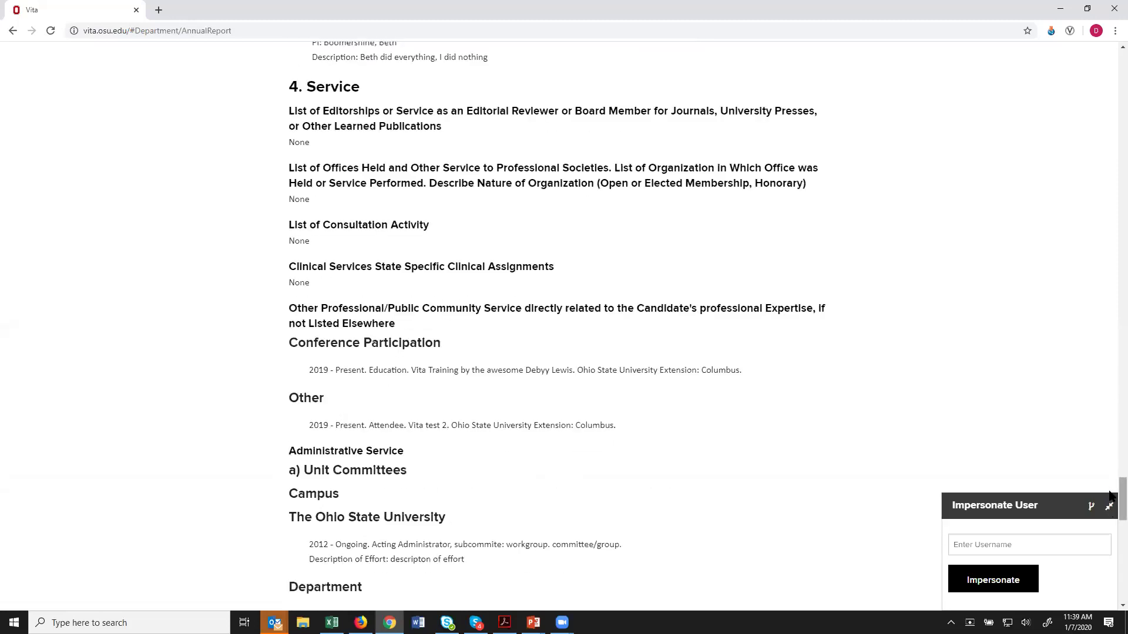
drag(1123, 499, 1122, 71)
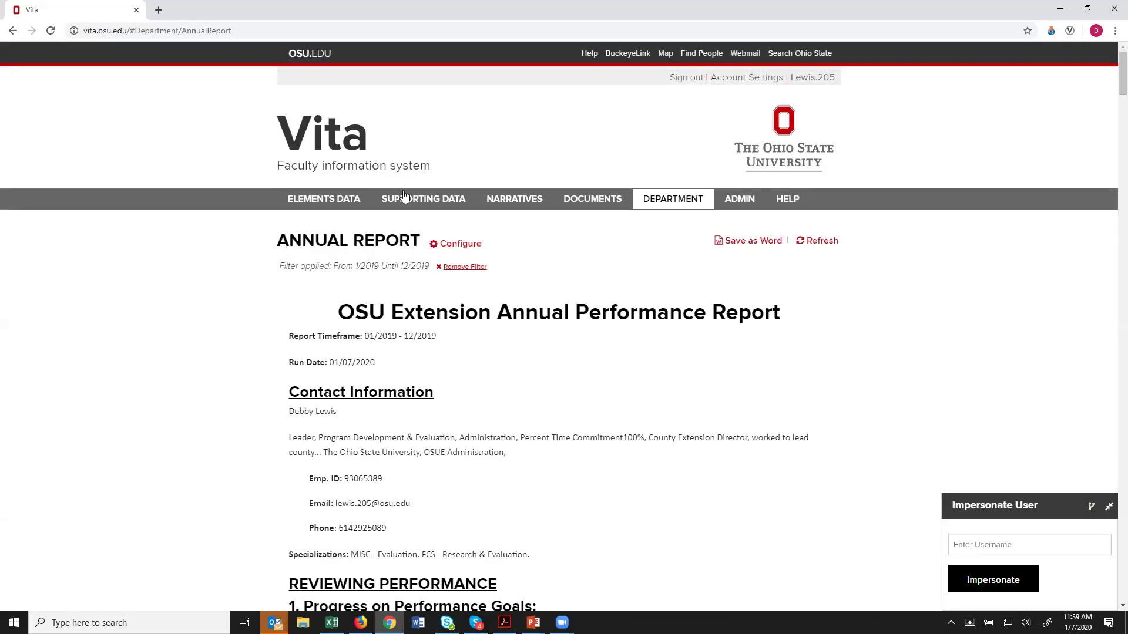
Open My teaching activities and filter to Extension & Continuing Education Instruction
mouse_move(314, 197)
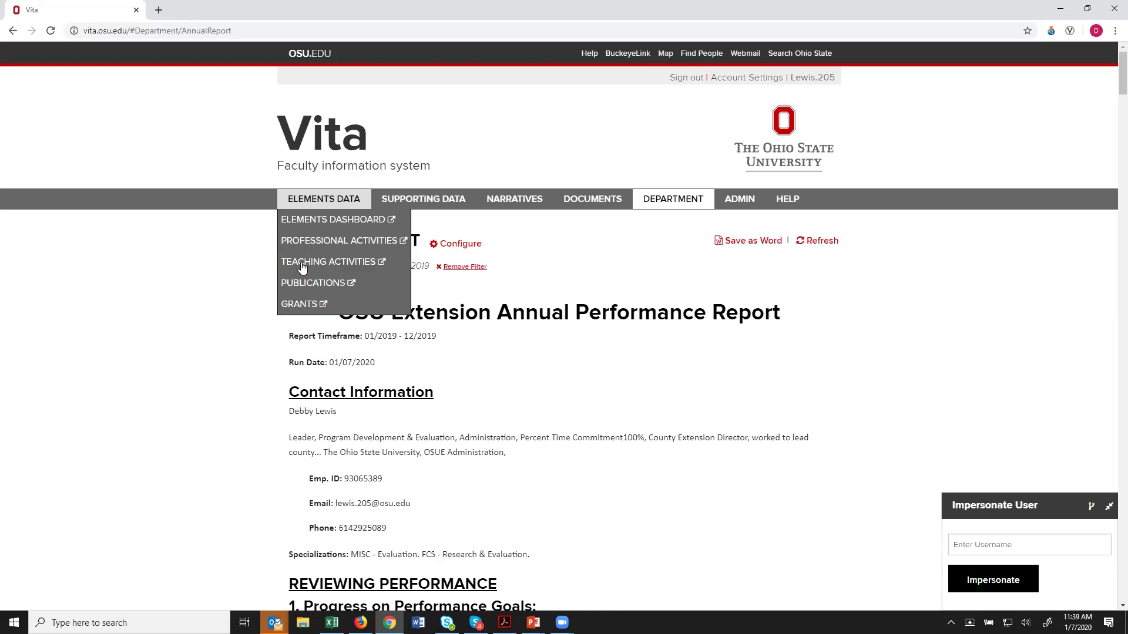
click(341, 263)
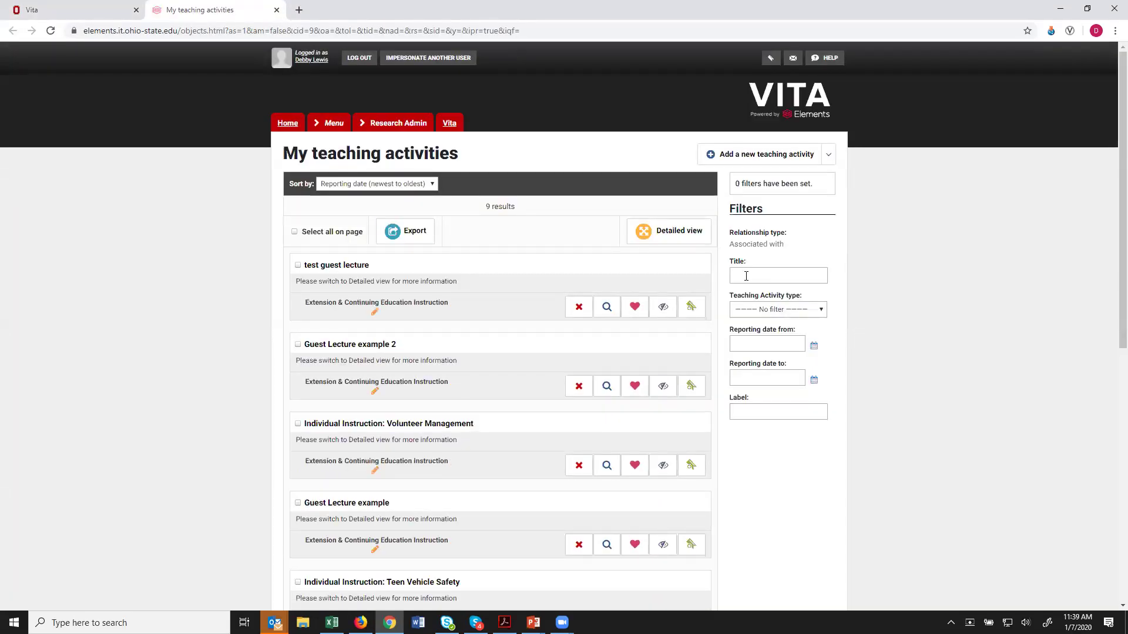
click(822, 312)
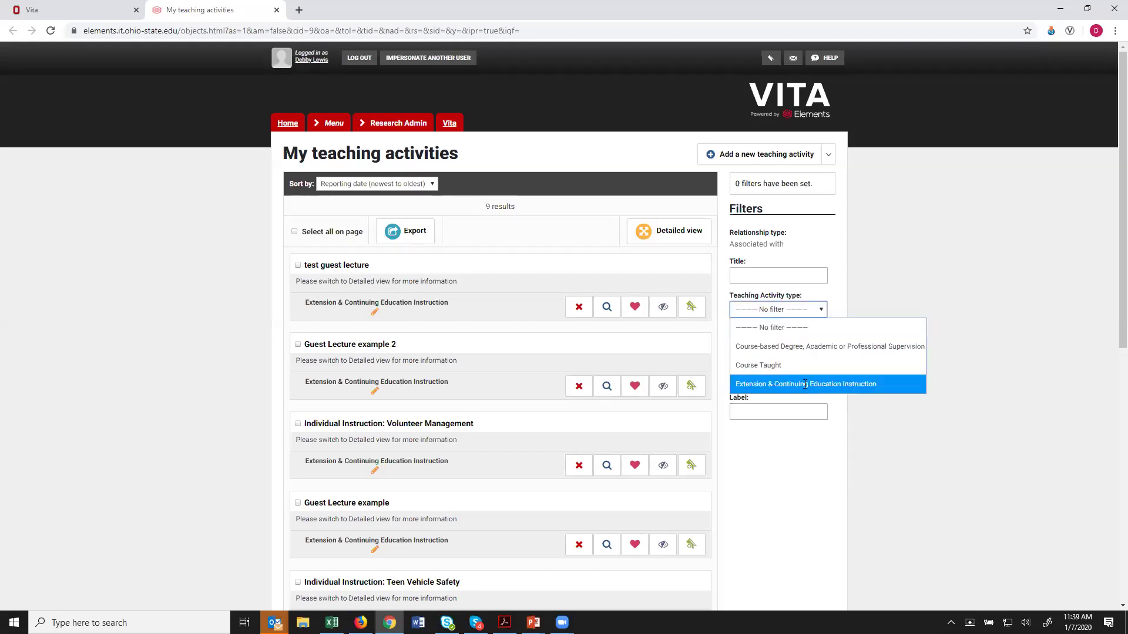
click(807, 385)
Try the Title and Reporting date filters, then open the Guest Lecture example activity
click(759, 288)
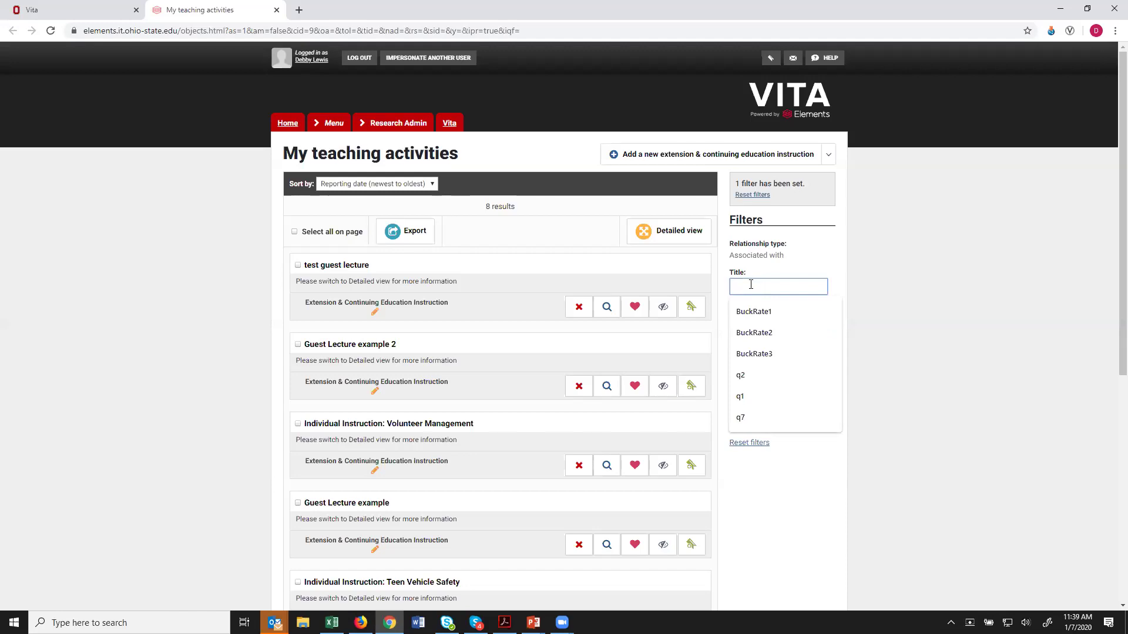
click(890, 282)
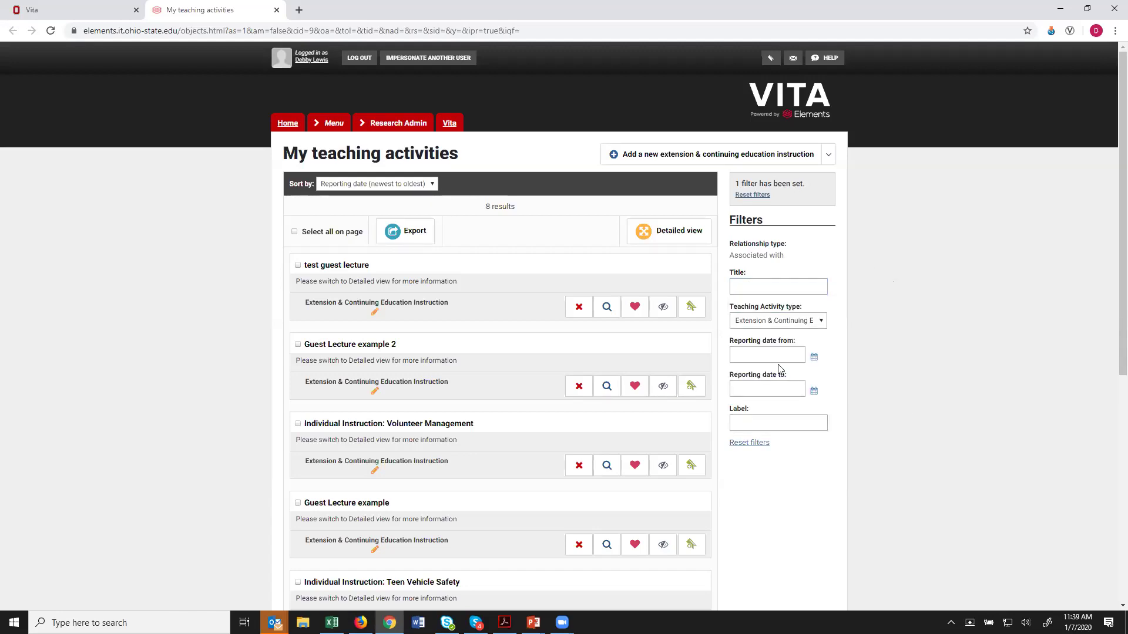
click(813, 358)
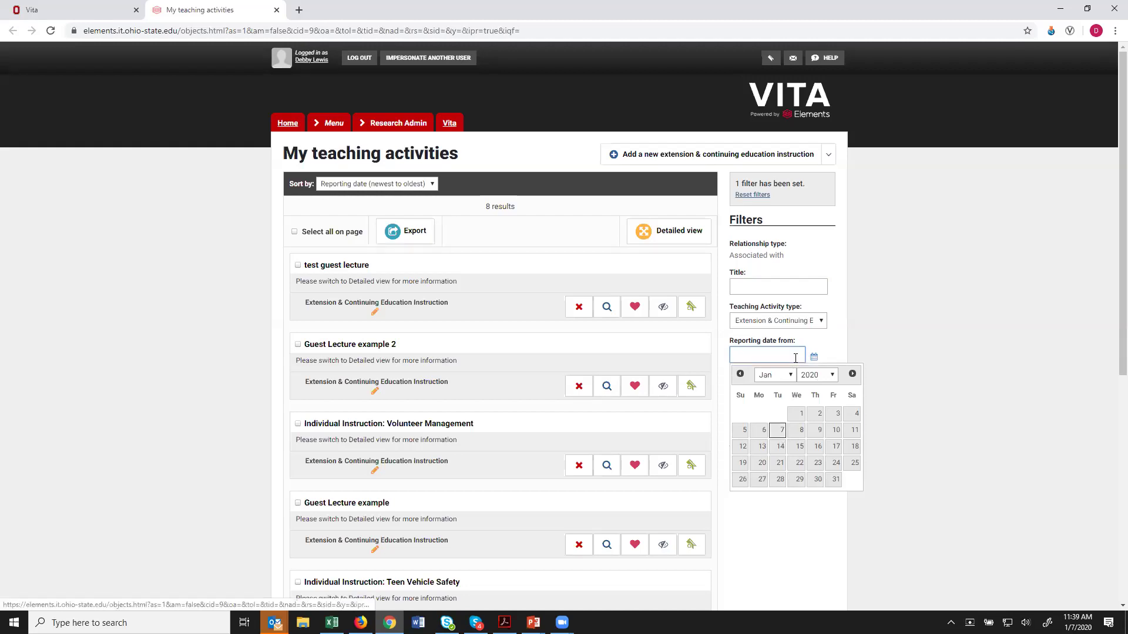
click(774, 296)
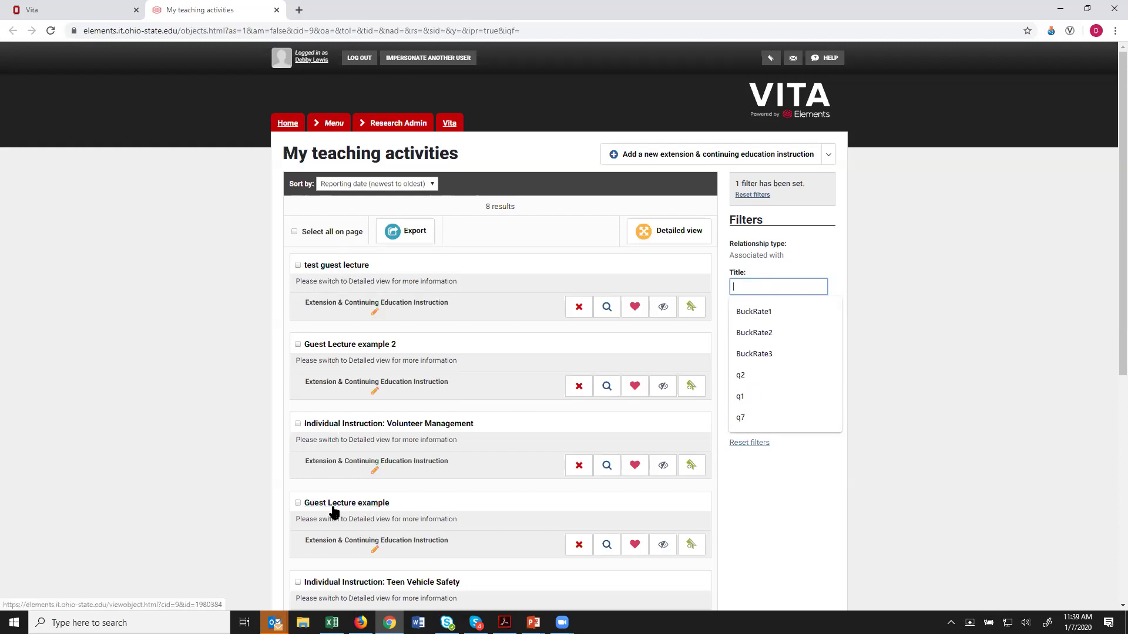
scroll(405, 499, down, 4)
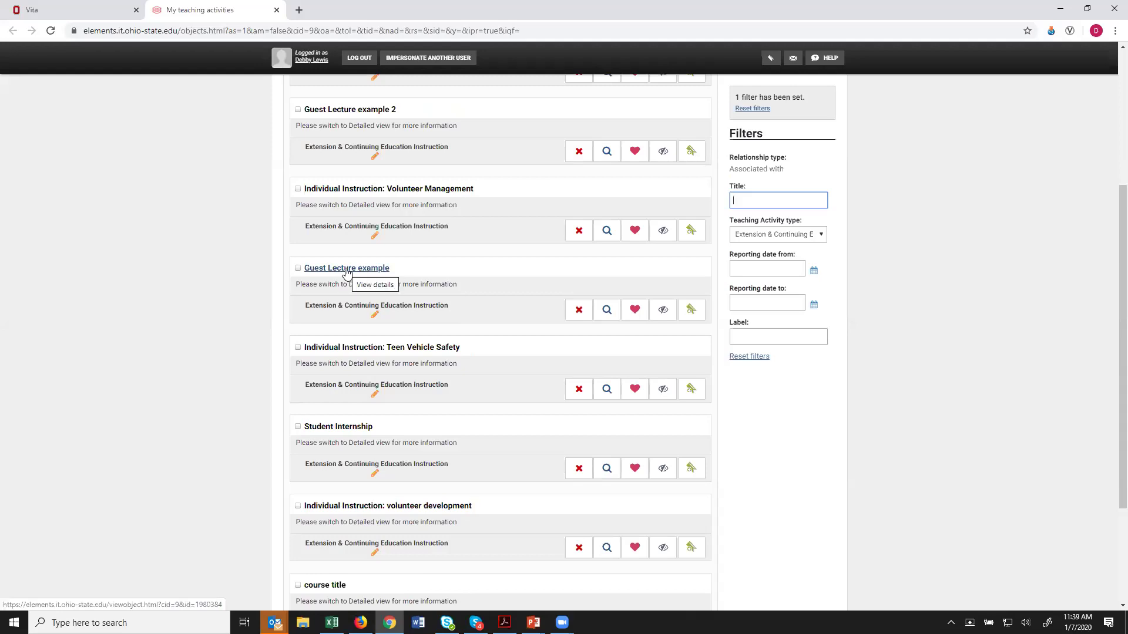
click(348, 272)
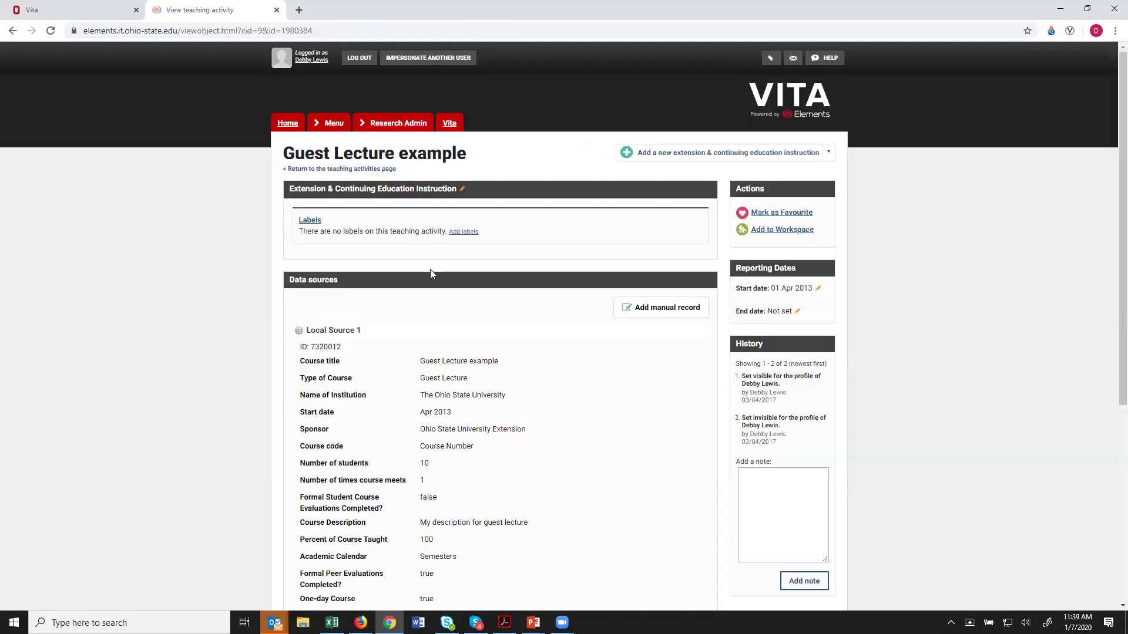
Review the Guest Lecture example details and add a manual record under Data sources
scroll(579, 355, down, 5)
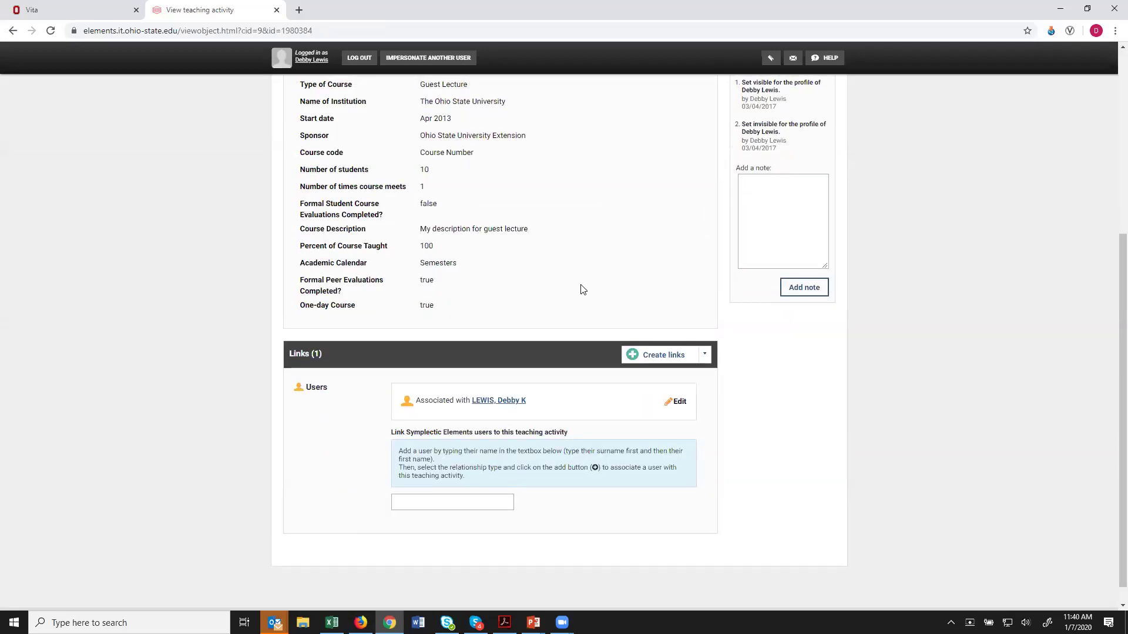
scroll(581, 287, up, 2)
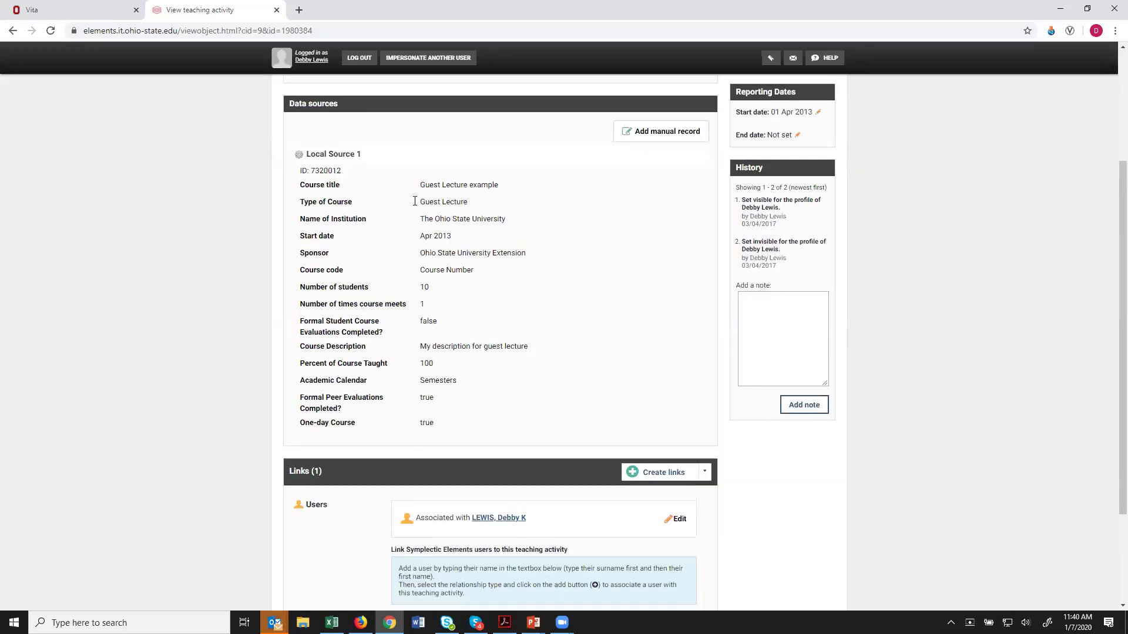
scroll(608, 427, down, 2)
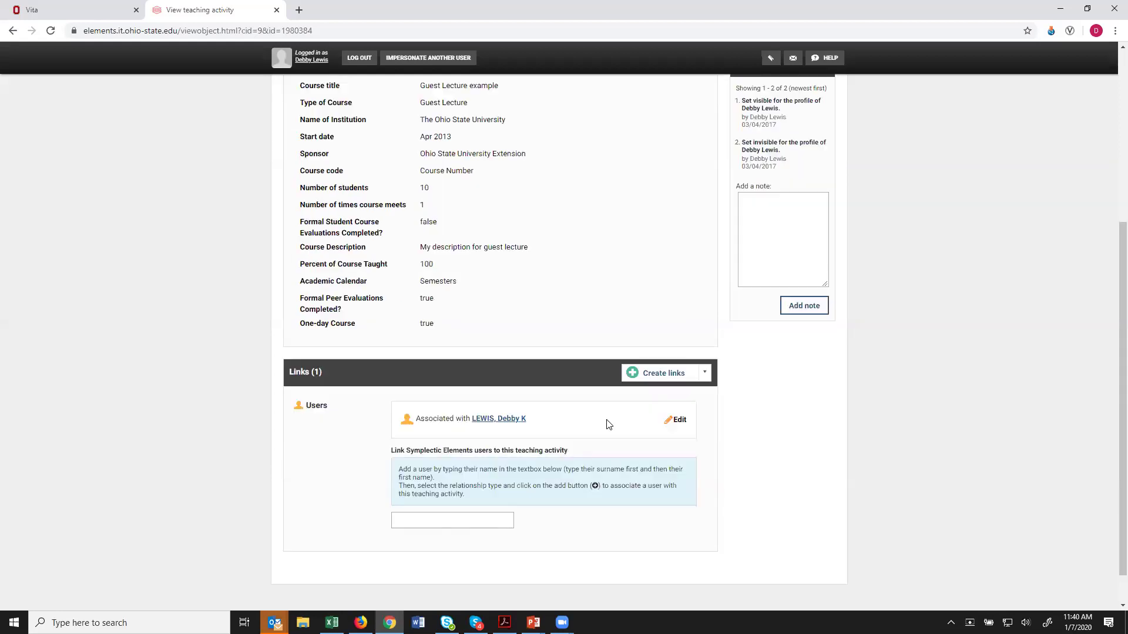
scroll(606, 382, up, 5)
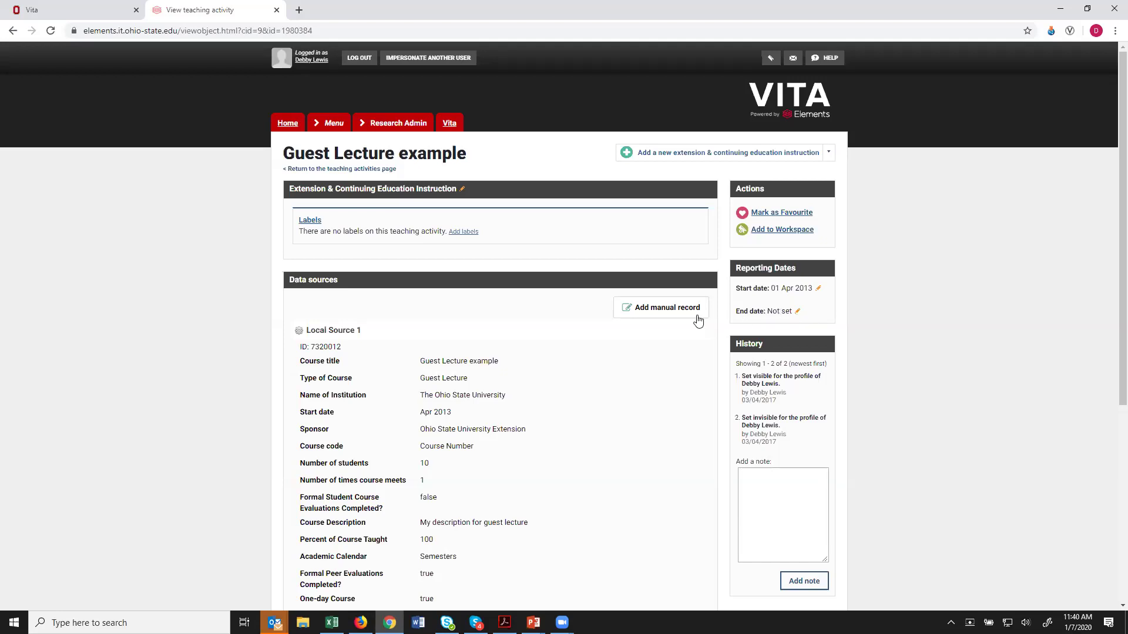
click(679, 317)
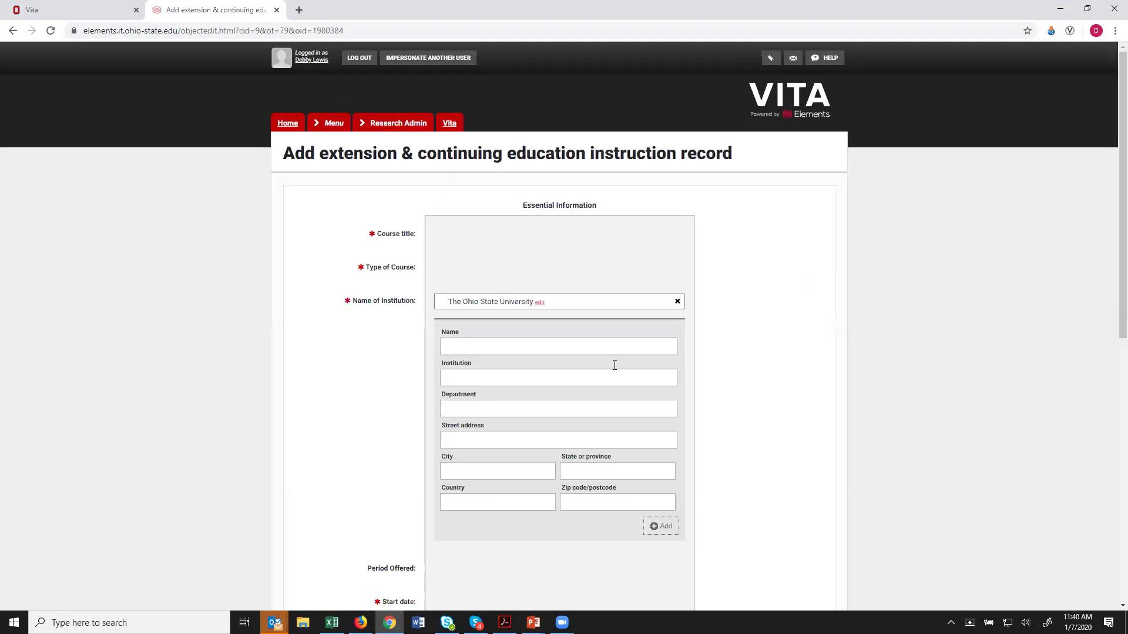
Set the manual record's end date to 02 Apr 2013, save it, and return to Vita
scroll(544, 405, down, 7)
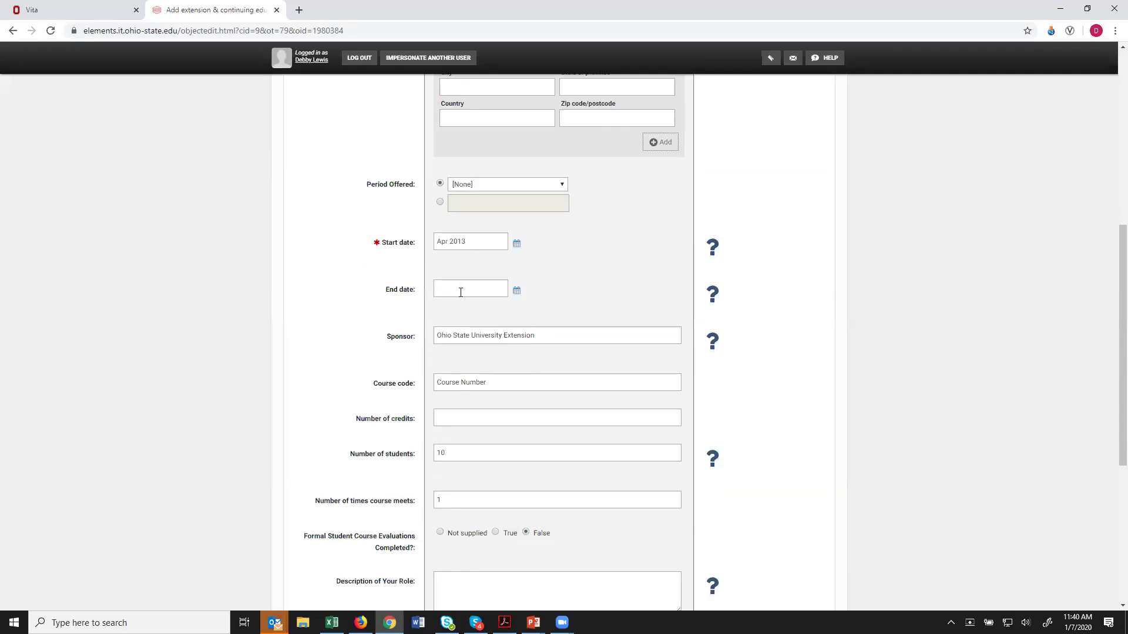
click(471, 289)
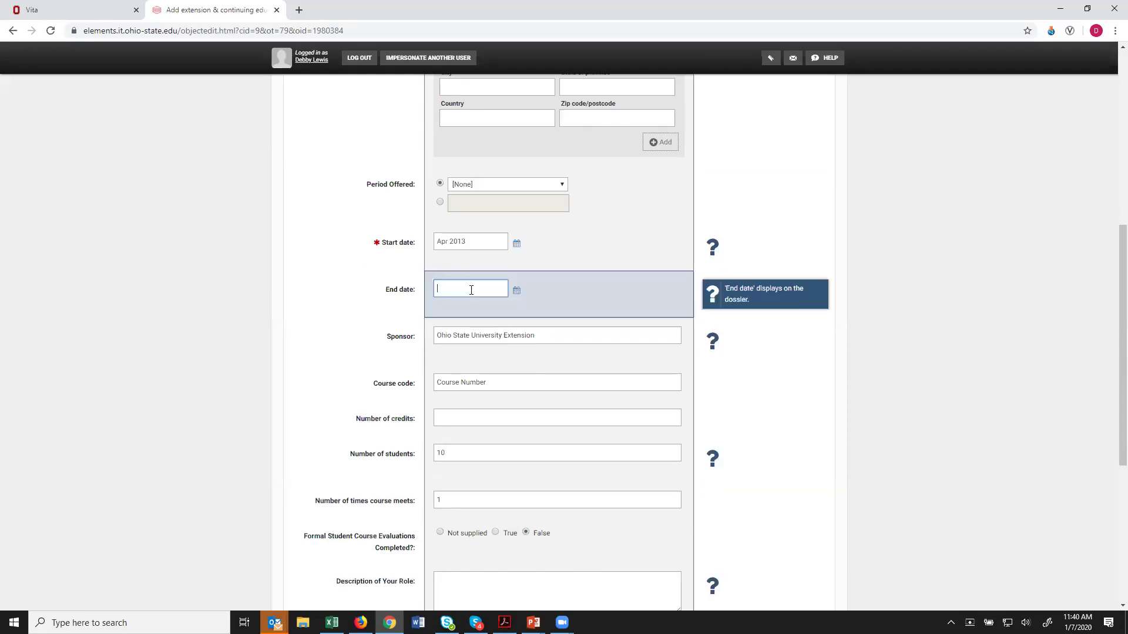
click(518, 293)
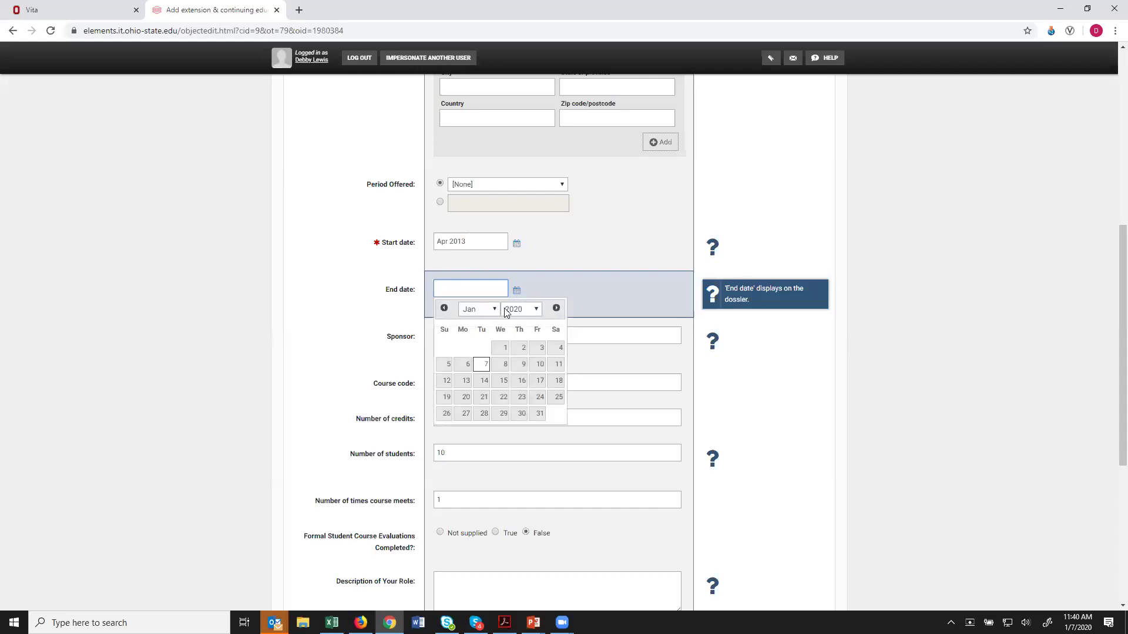
click(535, 311)
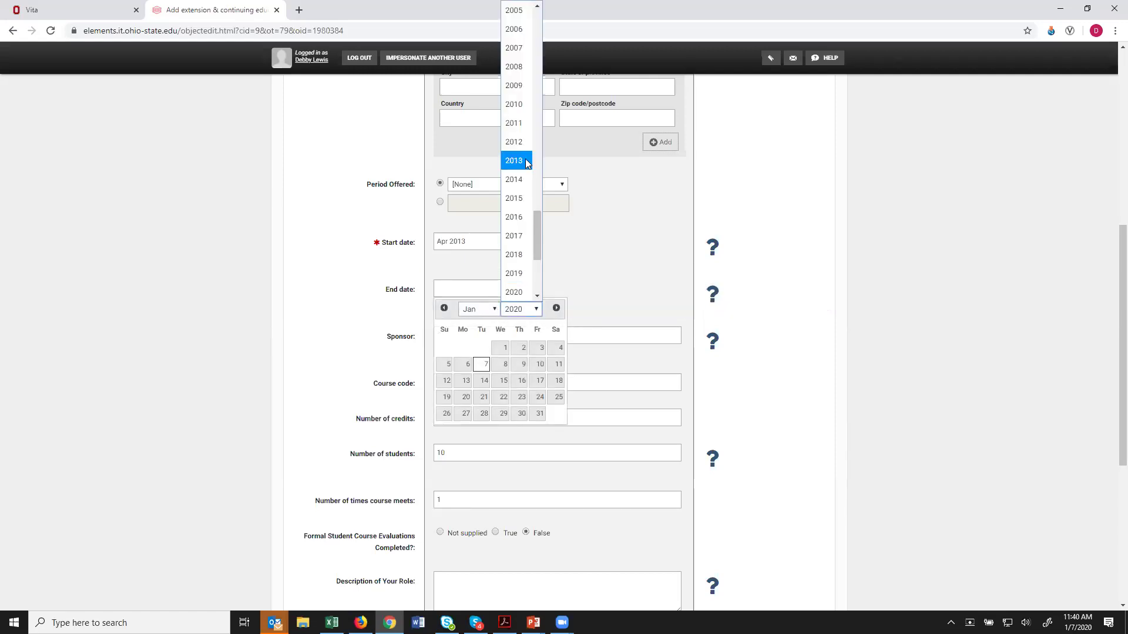
key(Return)
click(487, 309)
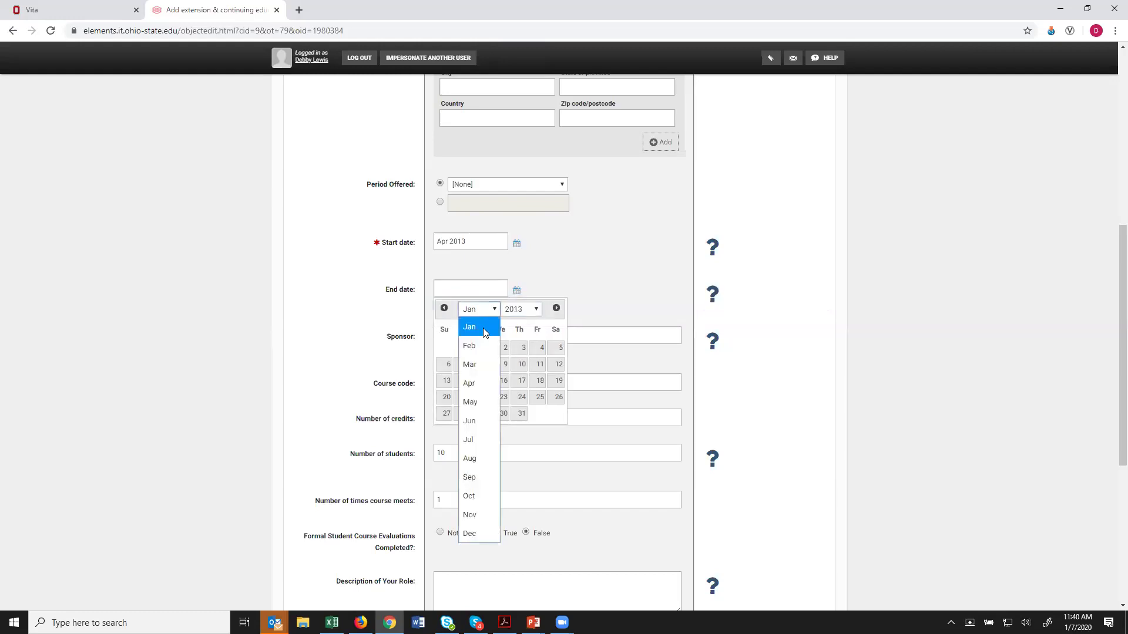
click(477, 383)
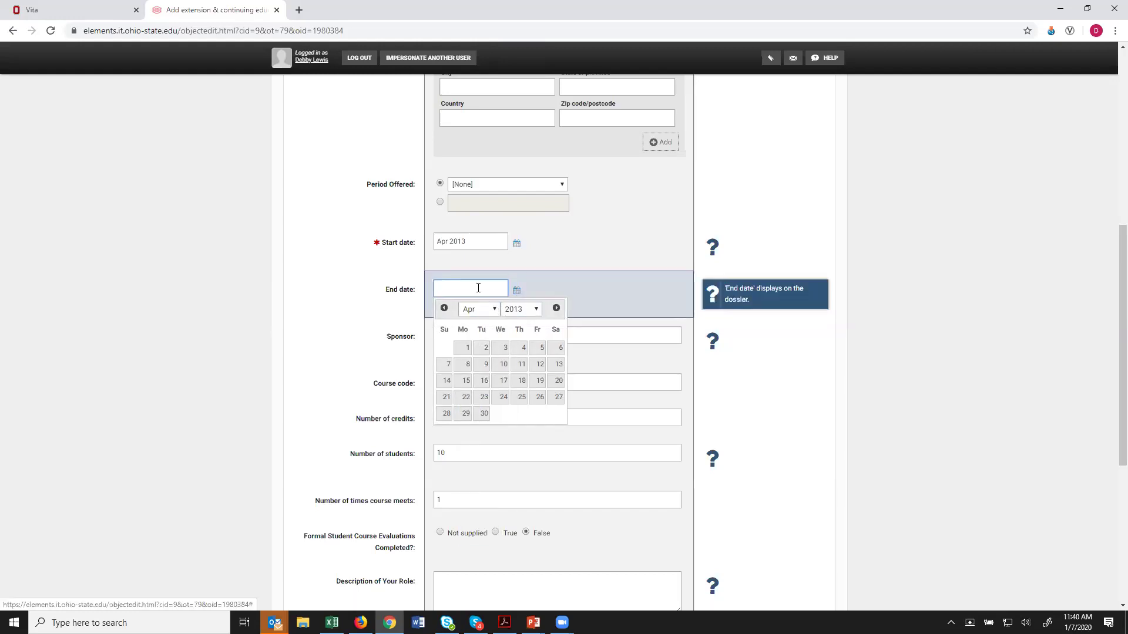
click(487, 348)
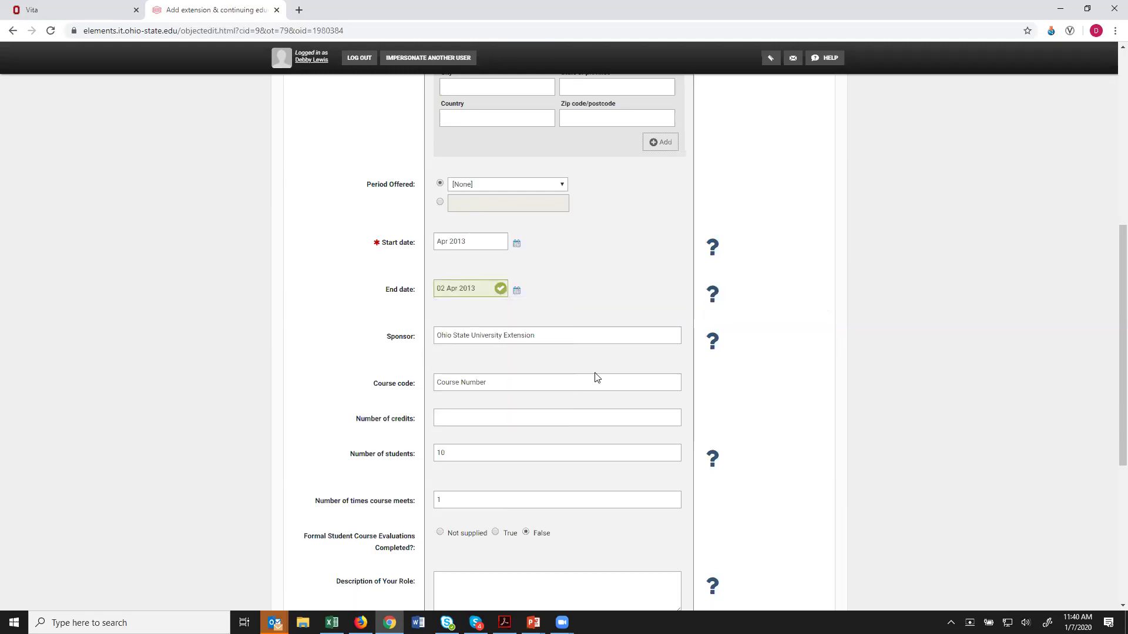
scroll(609, 448, down, 5)
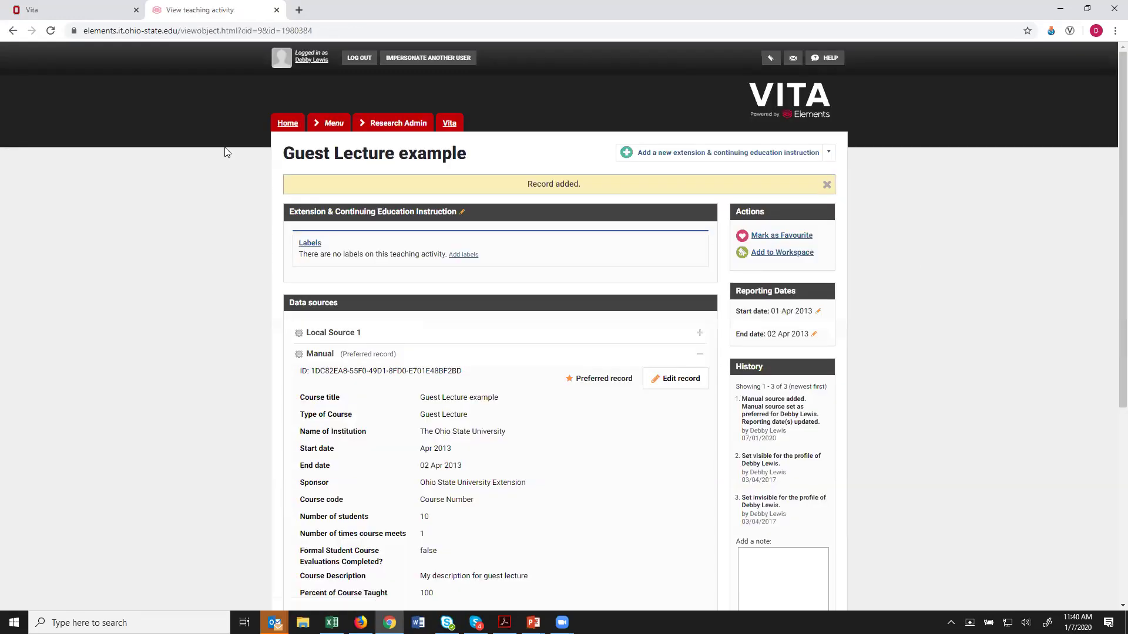
click(49, 10)
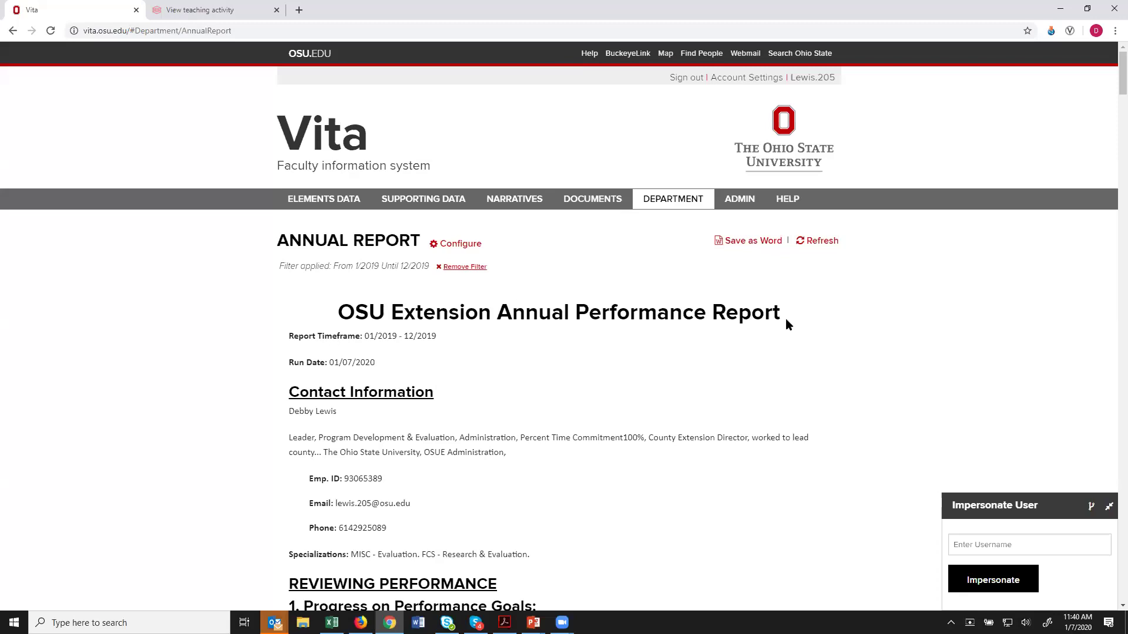
Refresh the 2019 report and scroll through its Extension Teaching and Guest Lecture tables
click(821, 243)
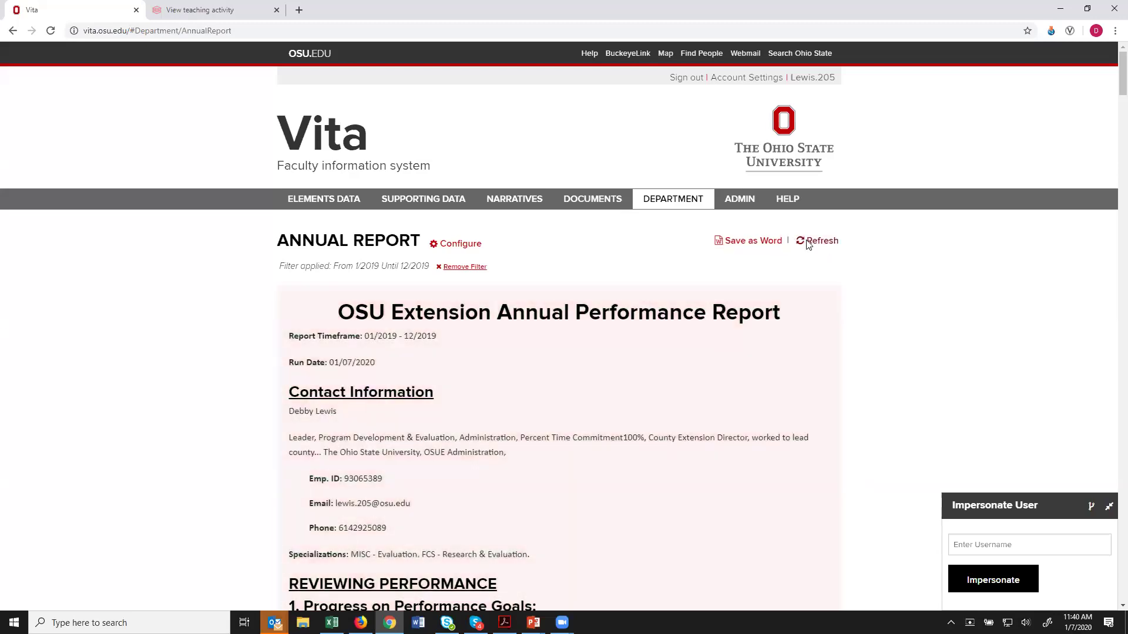
scroll(653, 373, down, 10)
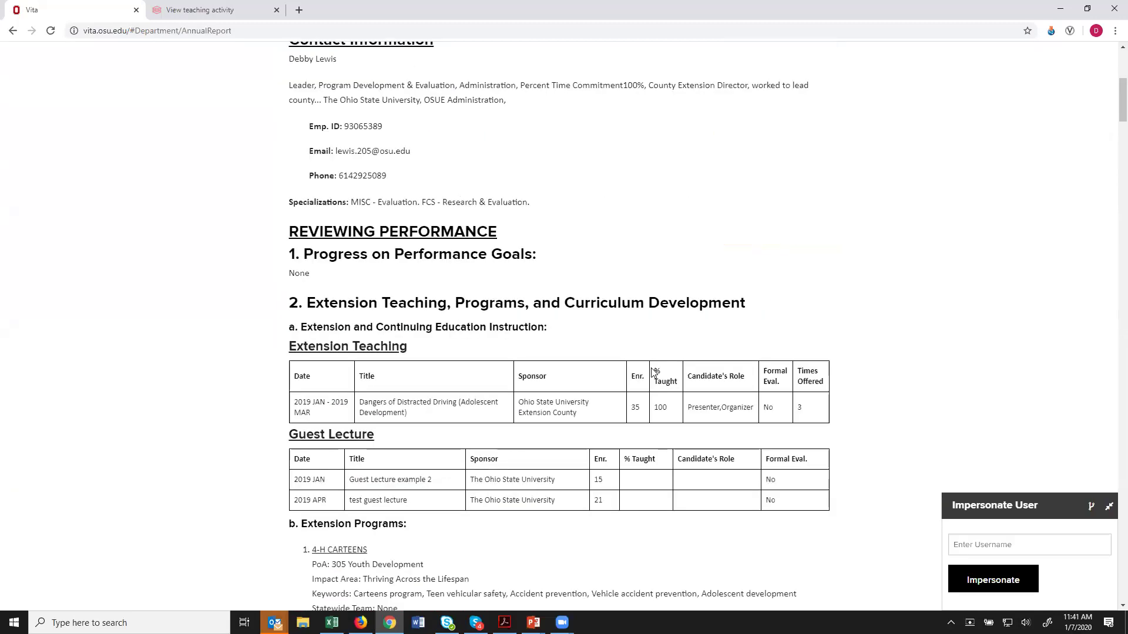
scroll(652, 373, down, 3)
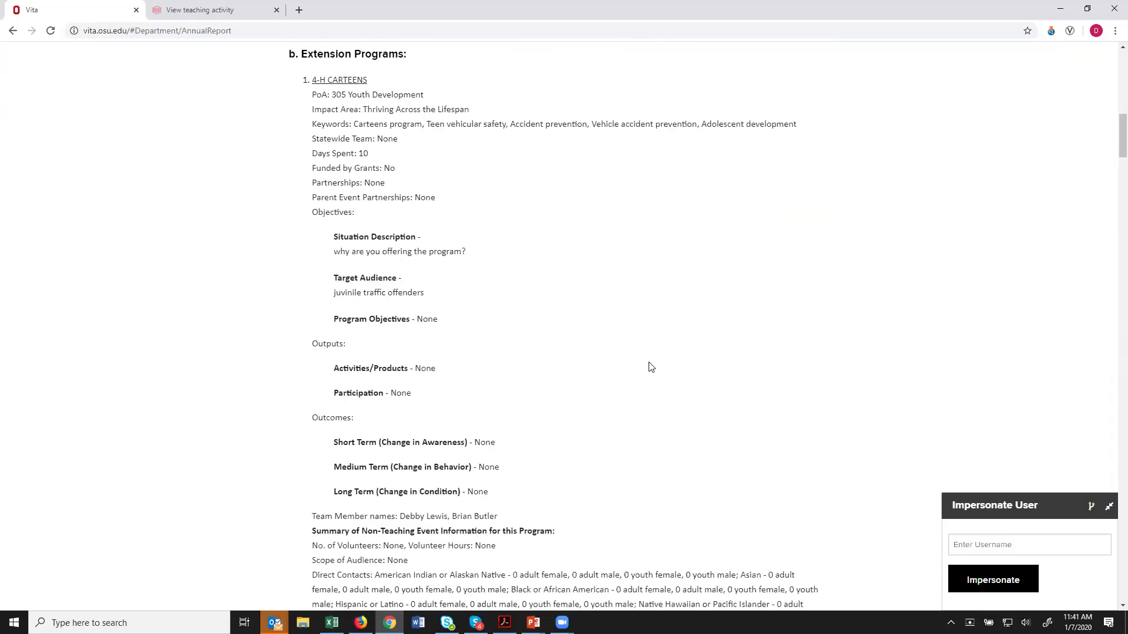
scroll(649, 367, up, 5)
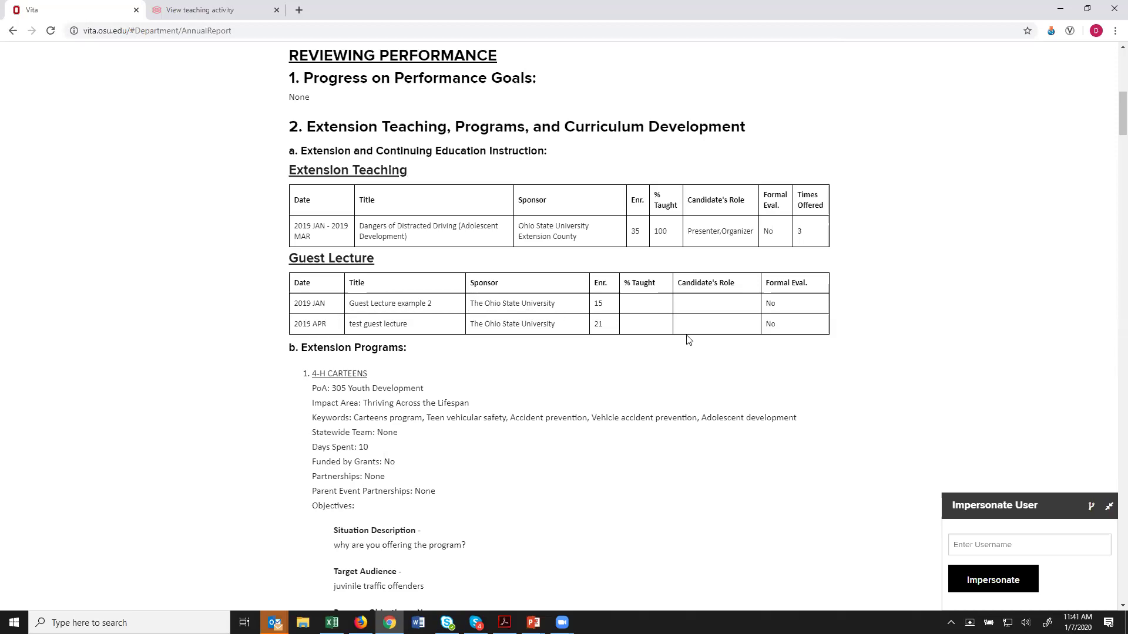
scroll(688, 340, up, 9)
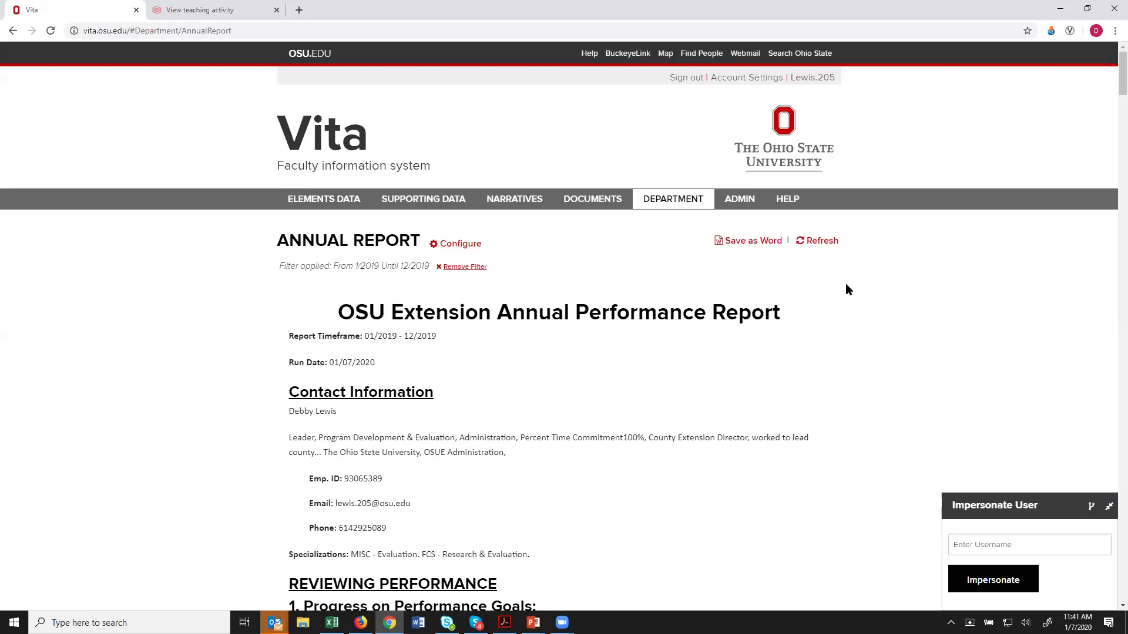
Show the ELEMENTS DATA dropdown in Vita's navigation bar
mouse_move(716, 212)
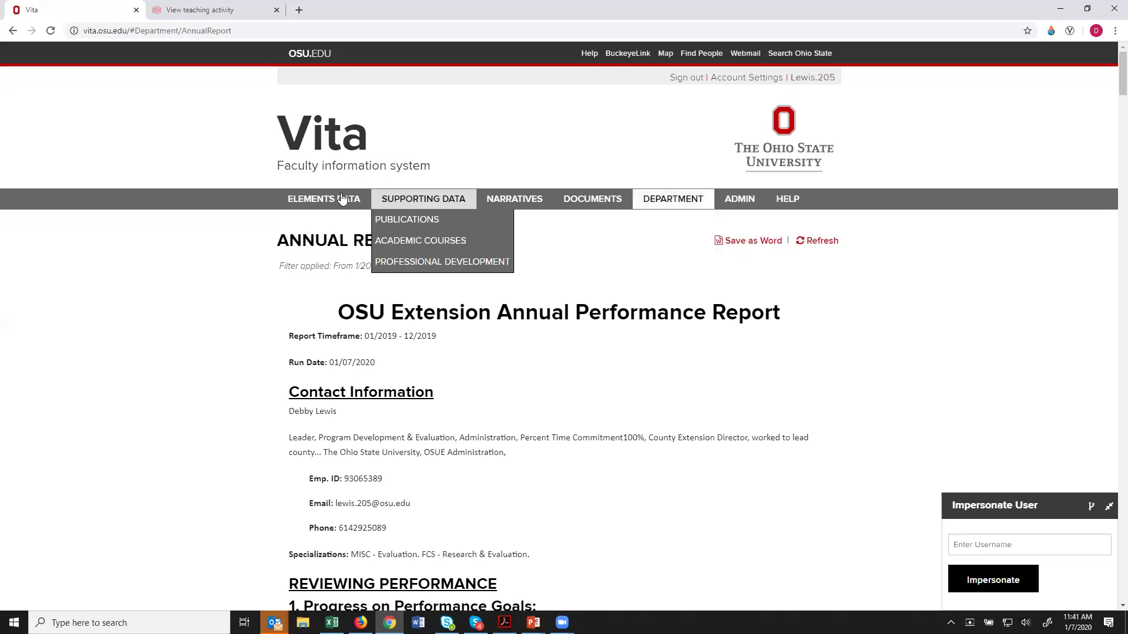
mouse_move(332, 212)
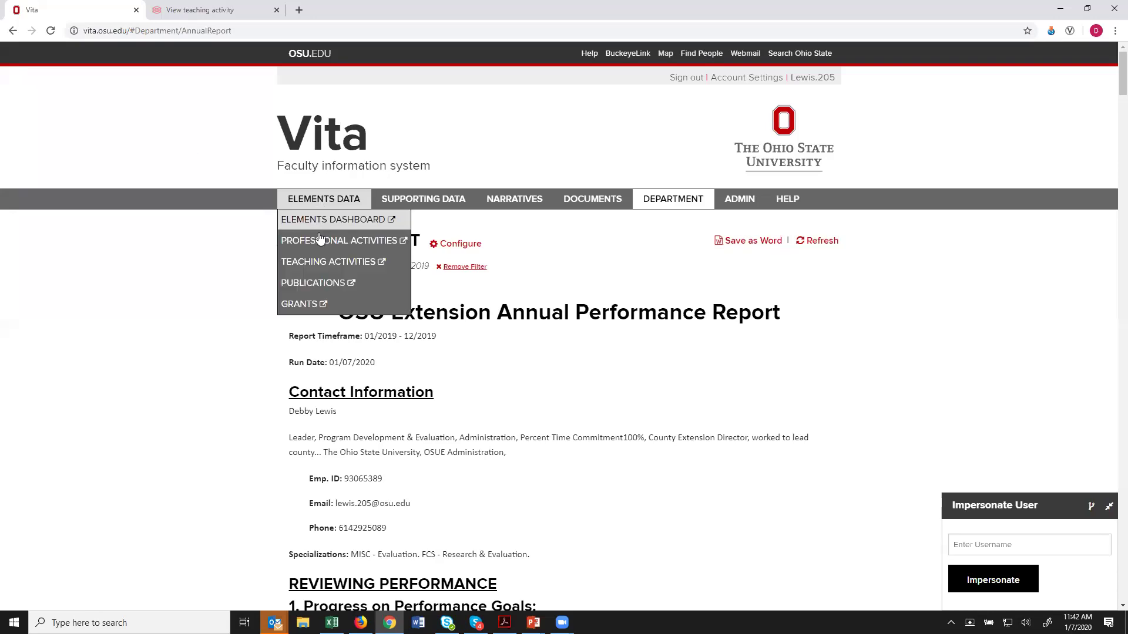
Open the Elements home page in a new tab, then come back to the Vita annual report
click(338, 201)
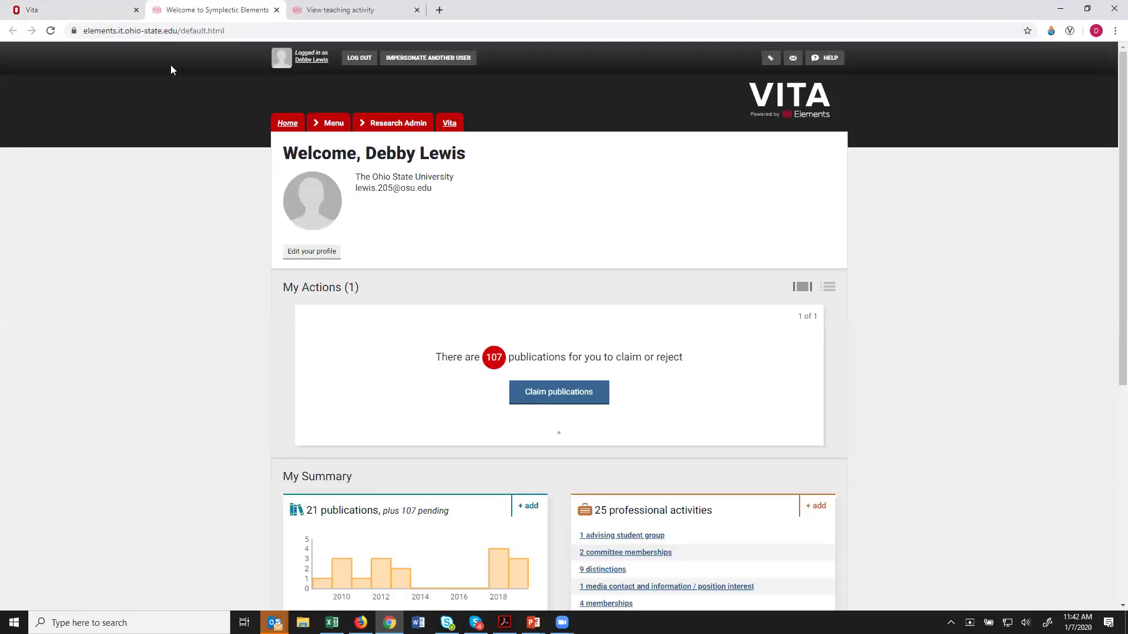
click(87, 10)
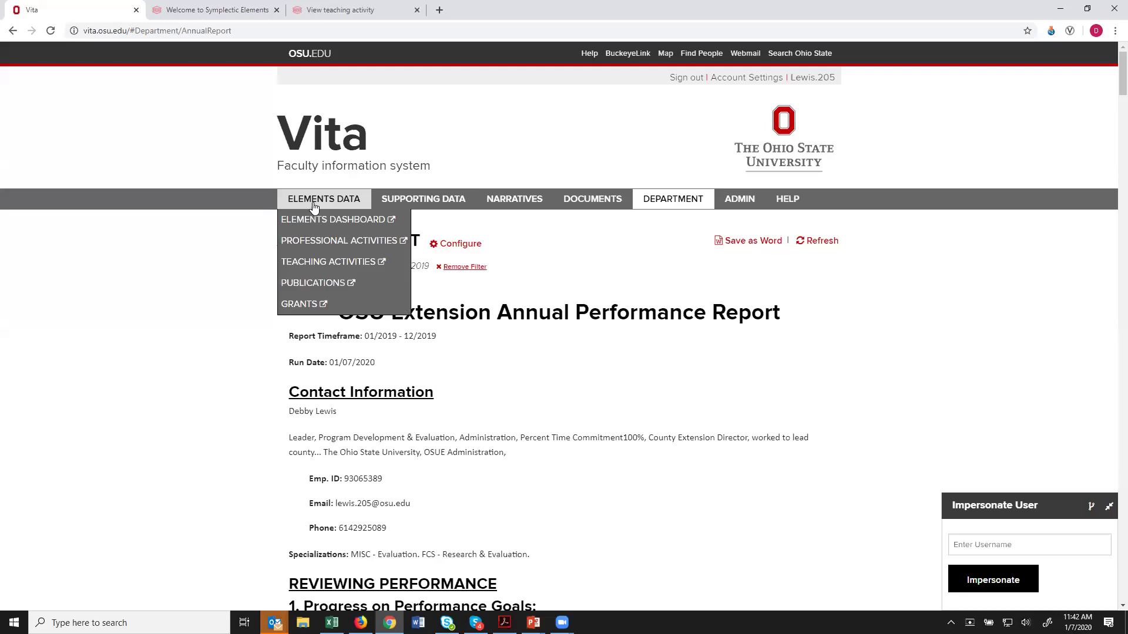
mouse_move(338, 200)
mouse_move(385, 201)
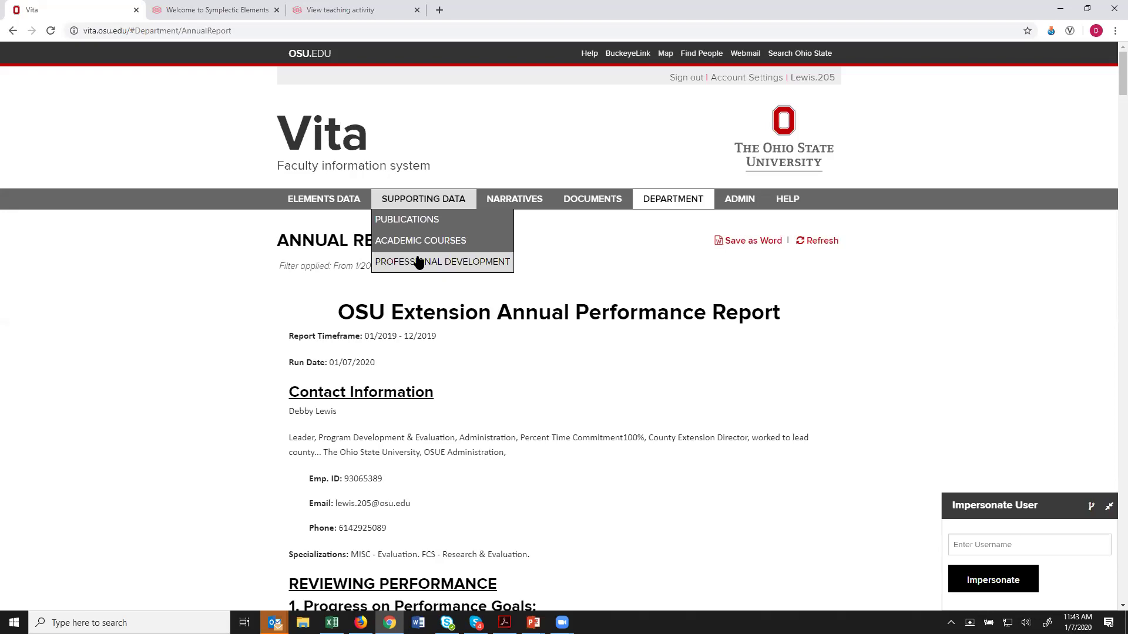
Open Supporting Data > Publications and filter the list to Presentations only
click(406, 218)
scroll(463, 350, down, 4)
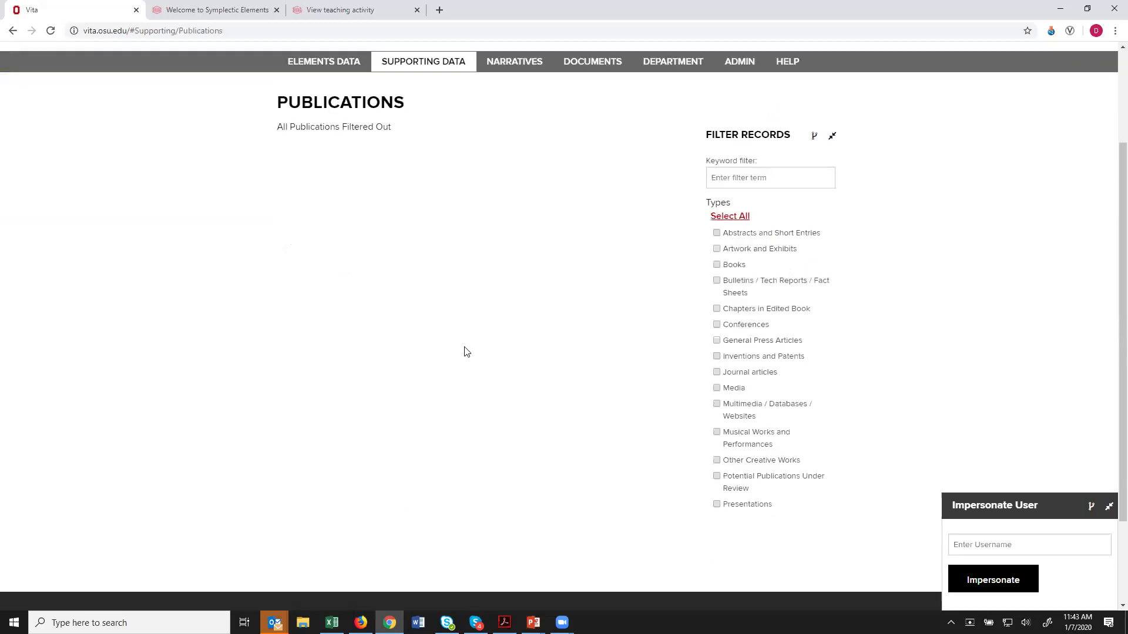
scroll(558, 220, up, 4)
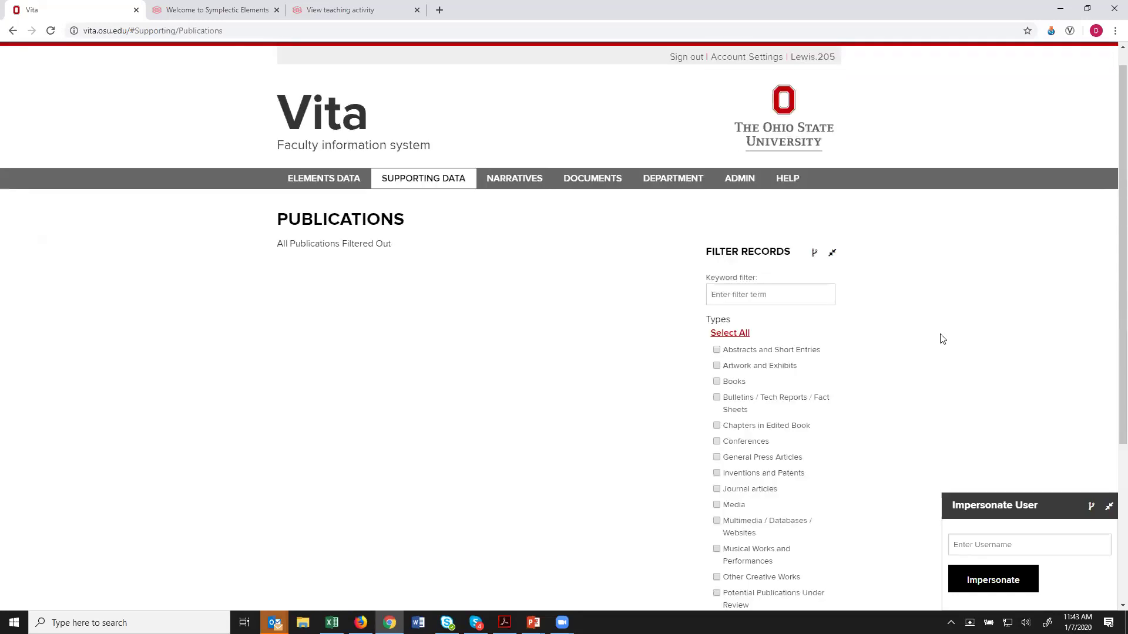
scroll(921, 392, down, 2)
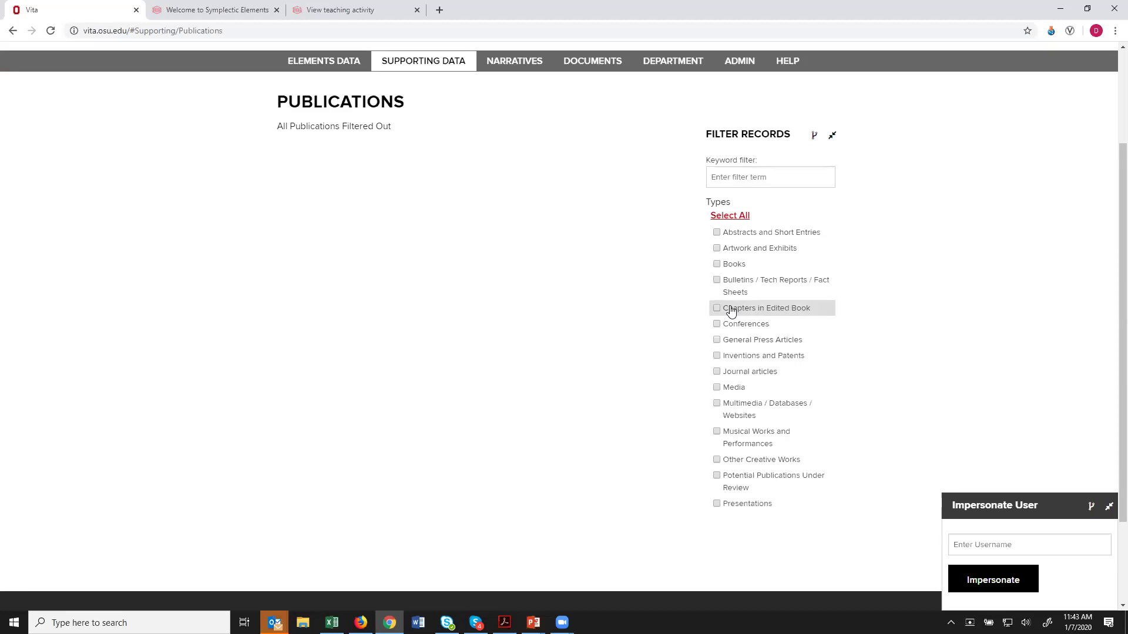
click(716, 504)
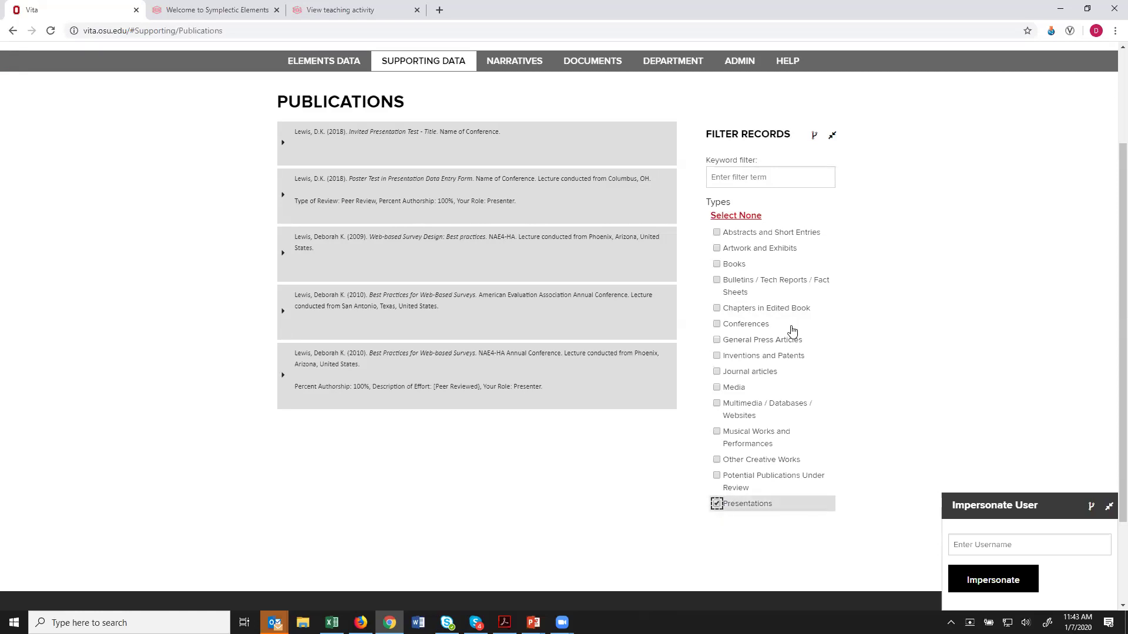
click(716, 504)
click(731, 216)
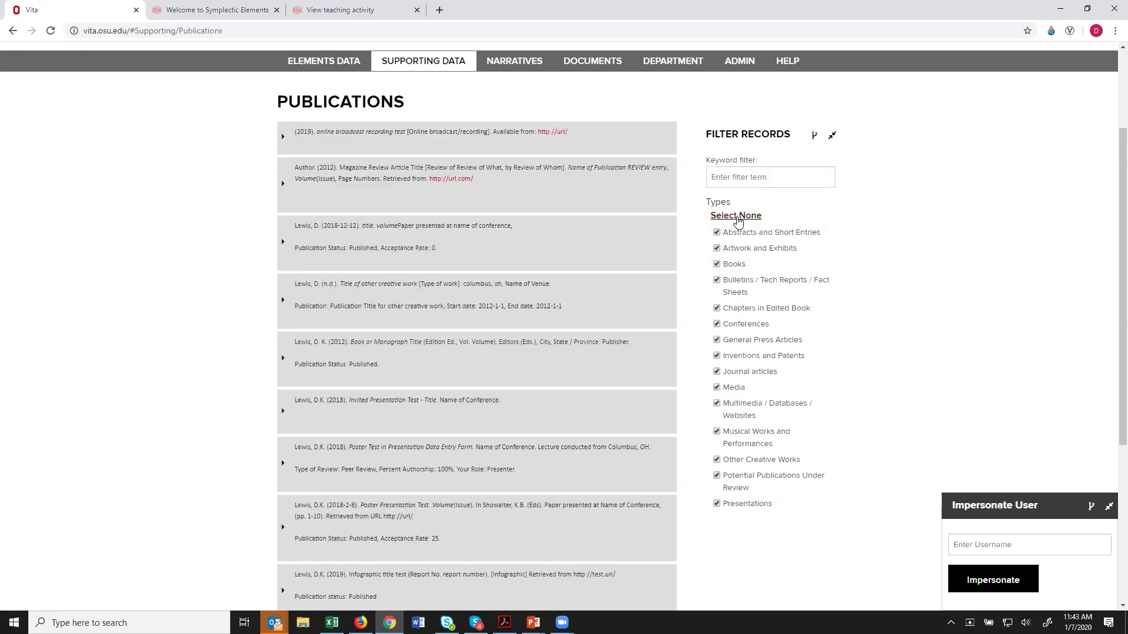
click(736, 216)
click(717, 504)
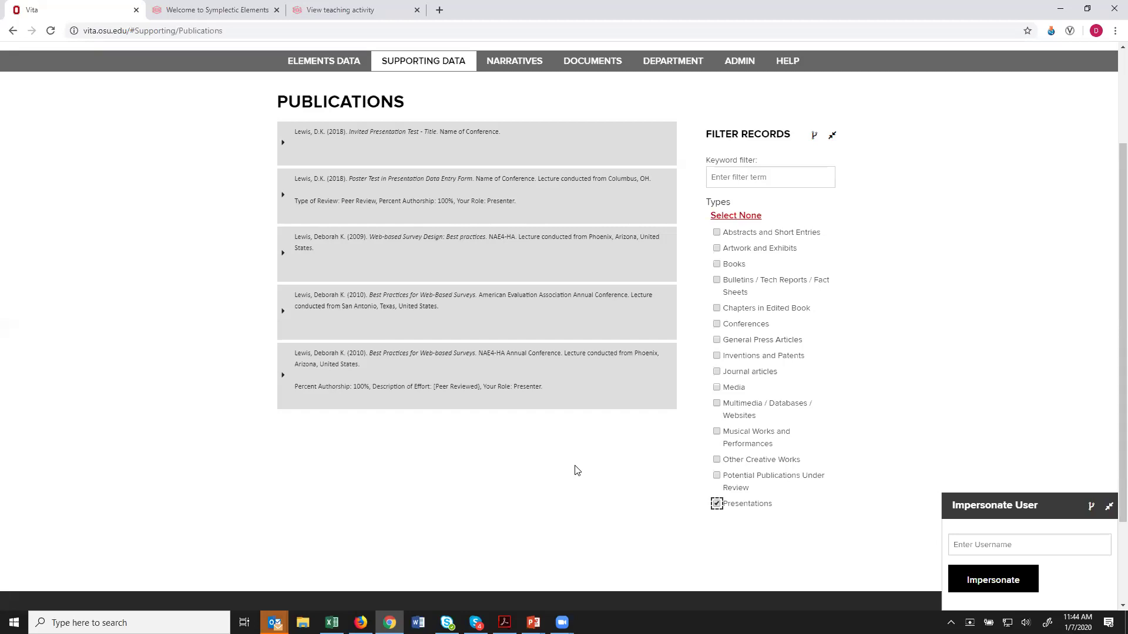
Edit the Invited Presentation Test record, entering 'description of elements' as Description of Effort
click(320, 146)
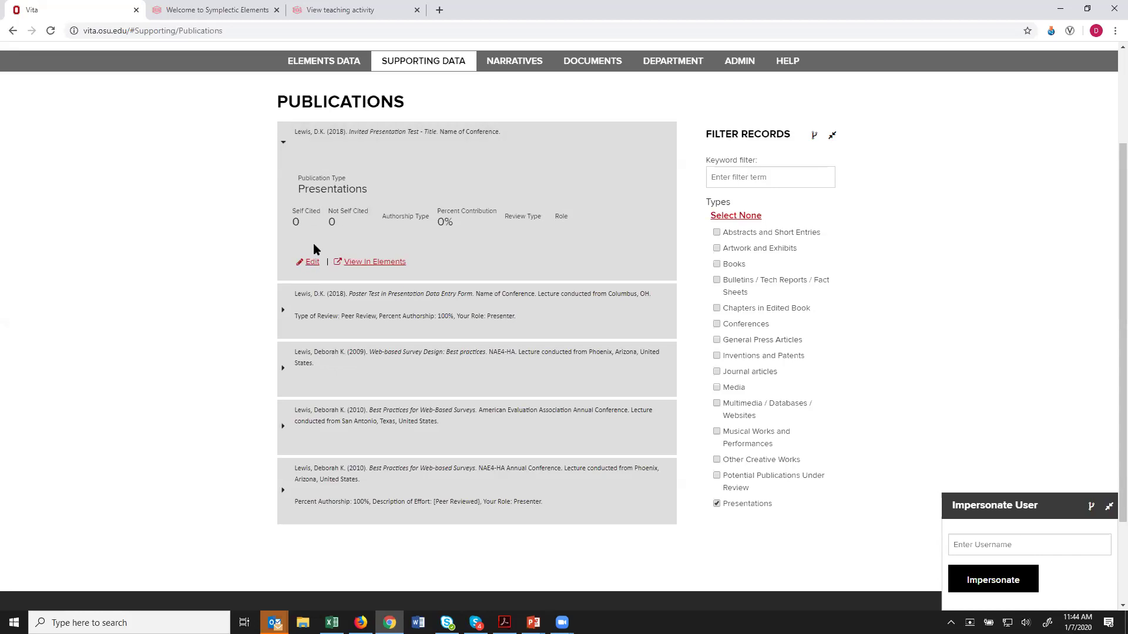
click(311, 262)
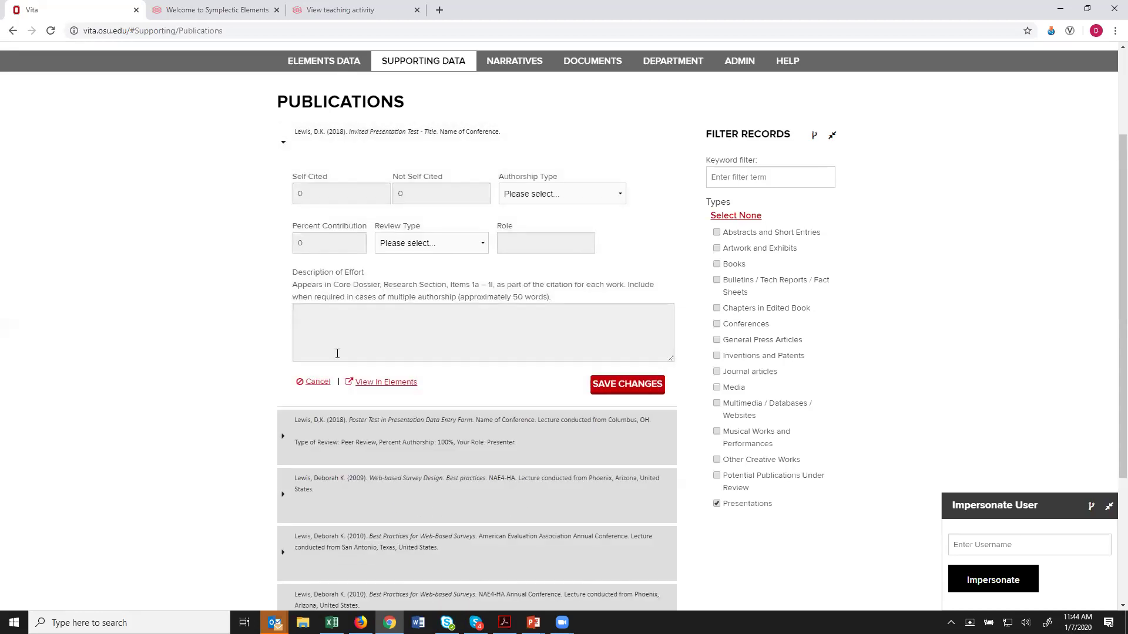
click(398, 313)
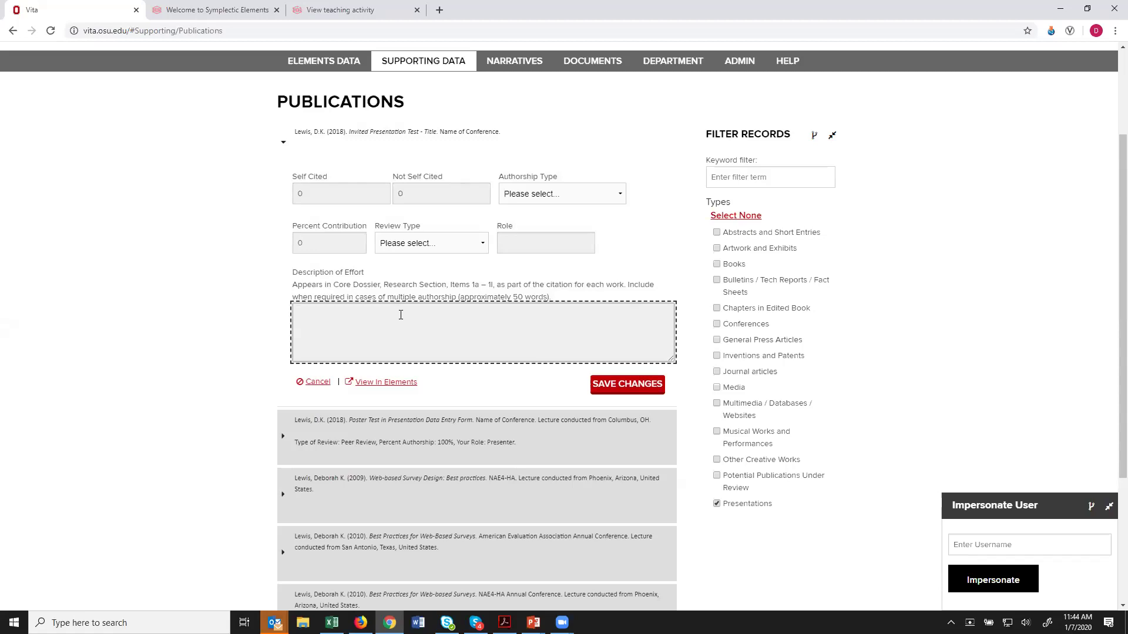
text(lklvkm)
key(BackSpace)
key(BackSpace)
key(BackSpace)
text(description of elements)
Set the authorship type to Co-Author with 80 percent contribution
click(622, 196)
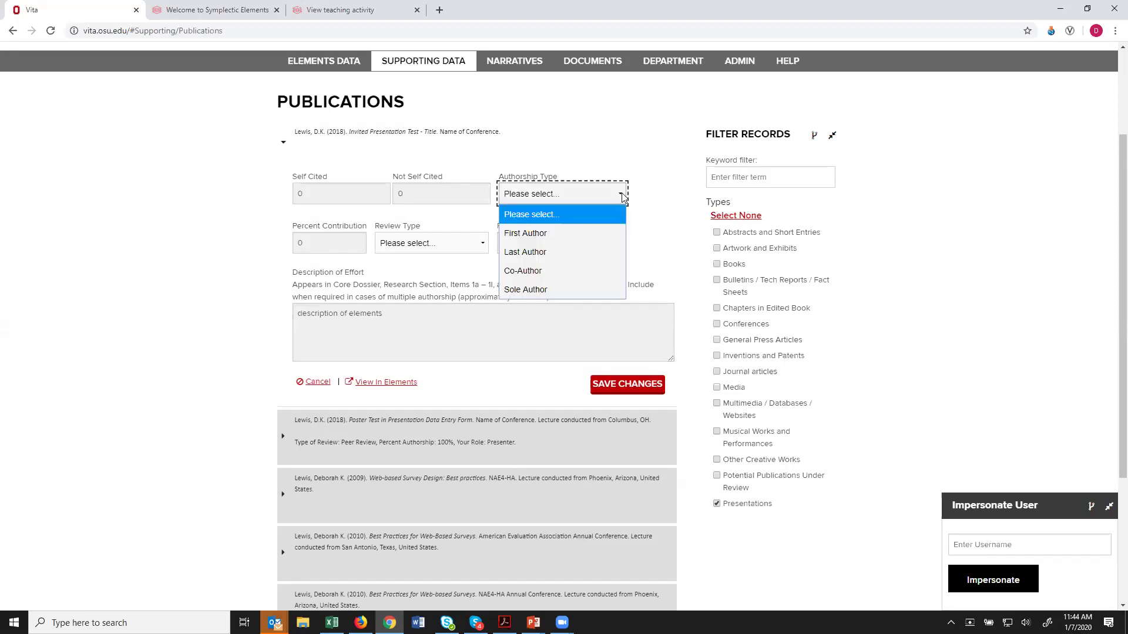
click(546, 270)
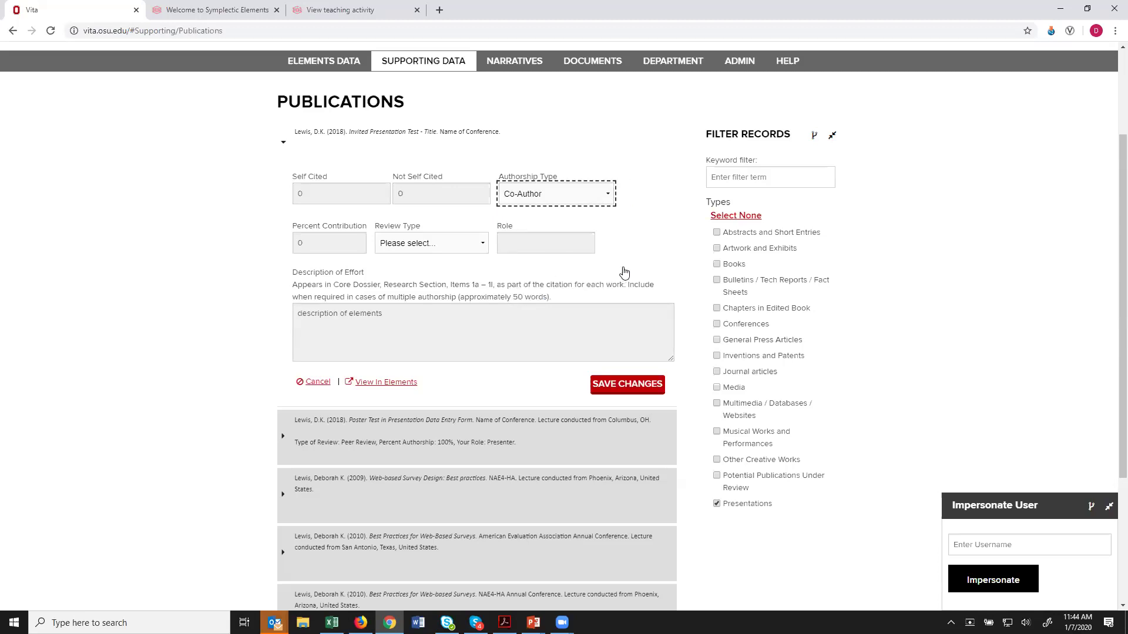
click(325, 247)
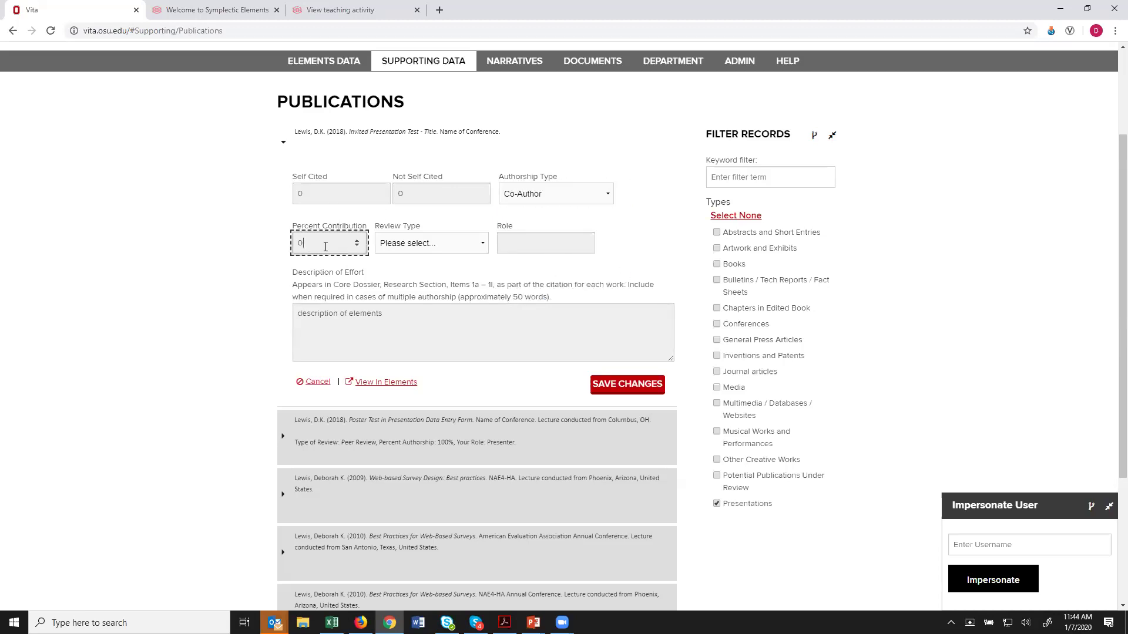
drag(304, 246, 294, 249)
text(80)
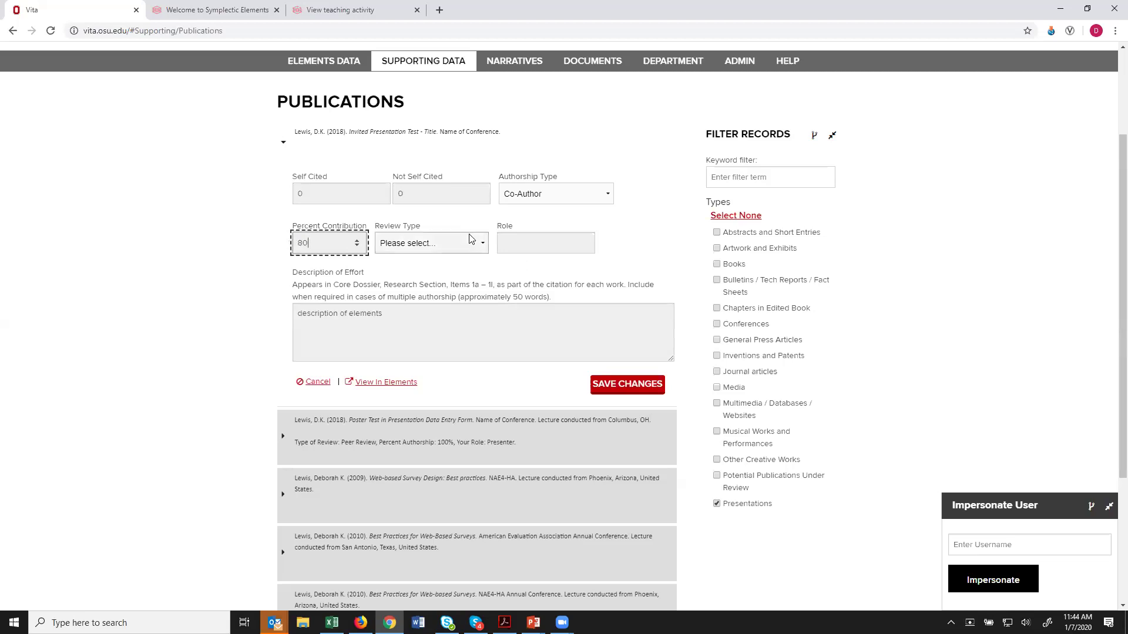
Set the review type to Peer Review, save the changes, and collapse the record
click(469, 240)
click(475, 285)
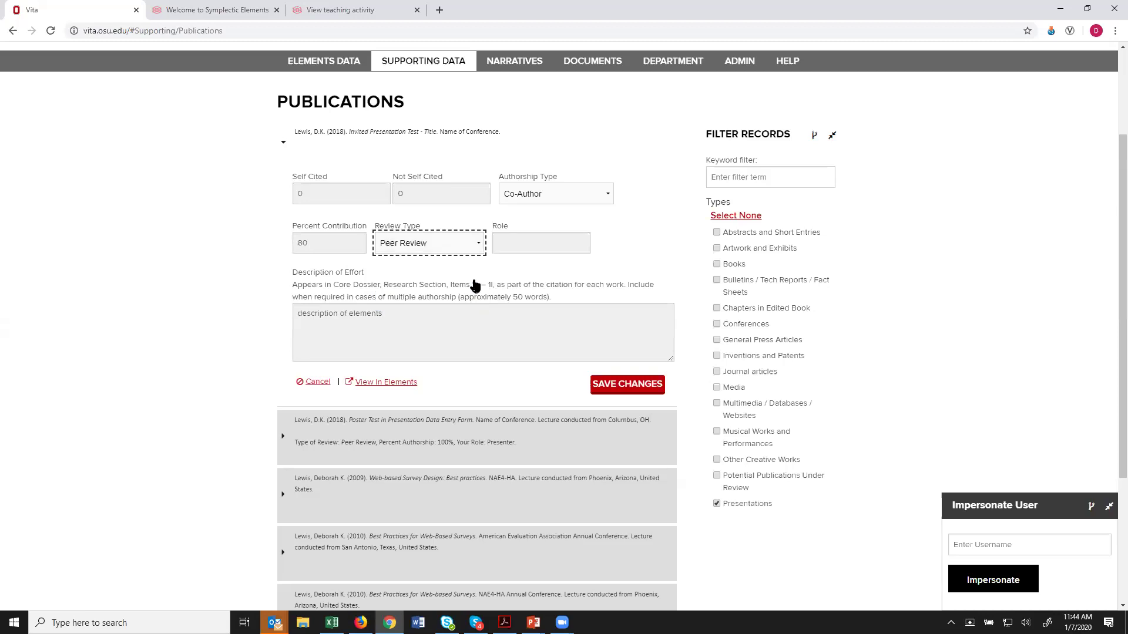
click(547, 245)
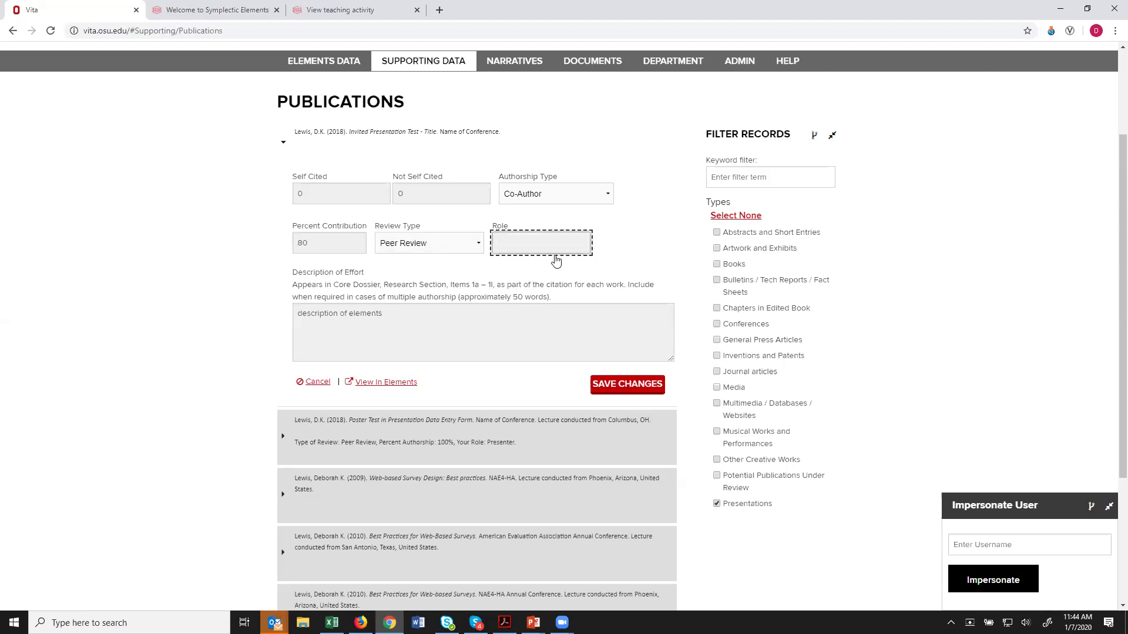
click(479, 245)
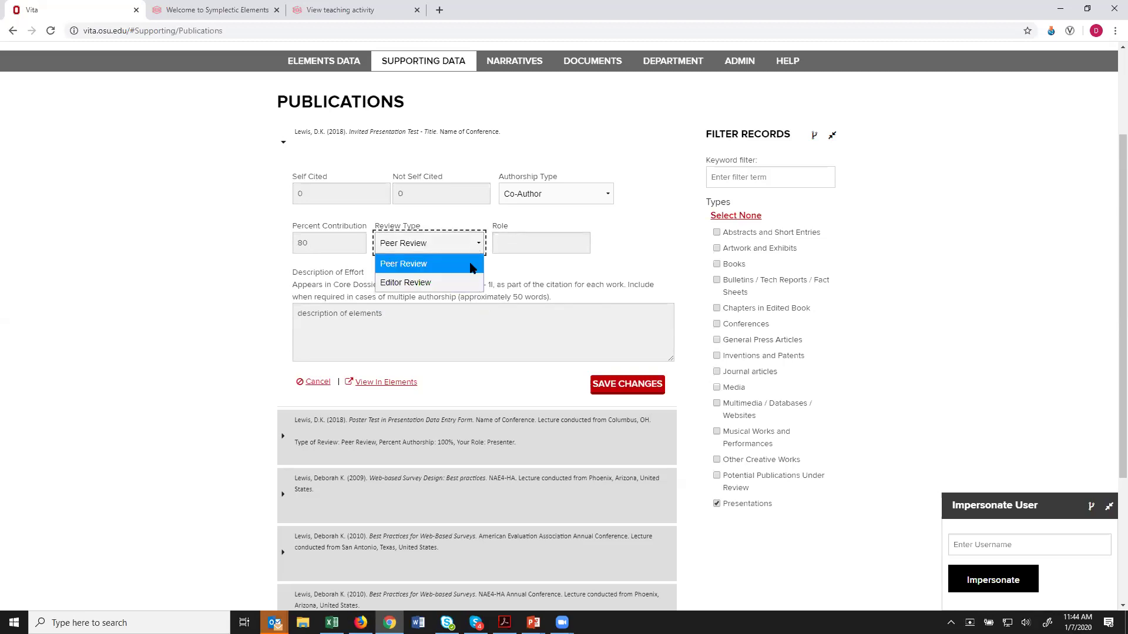
click(470, 264)
click(558, 245)
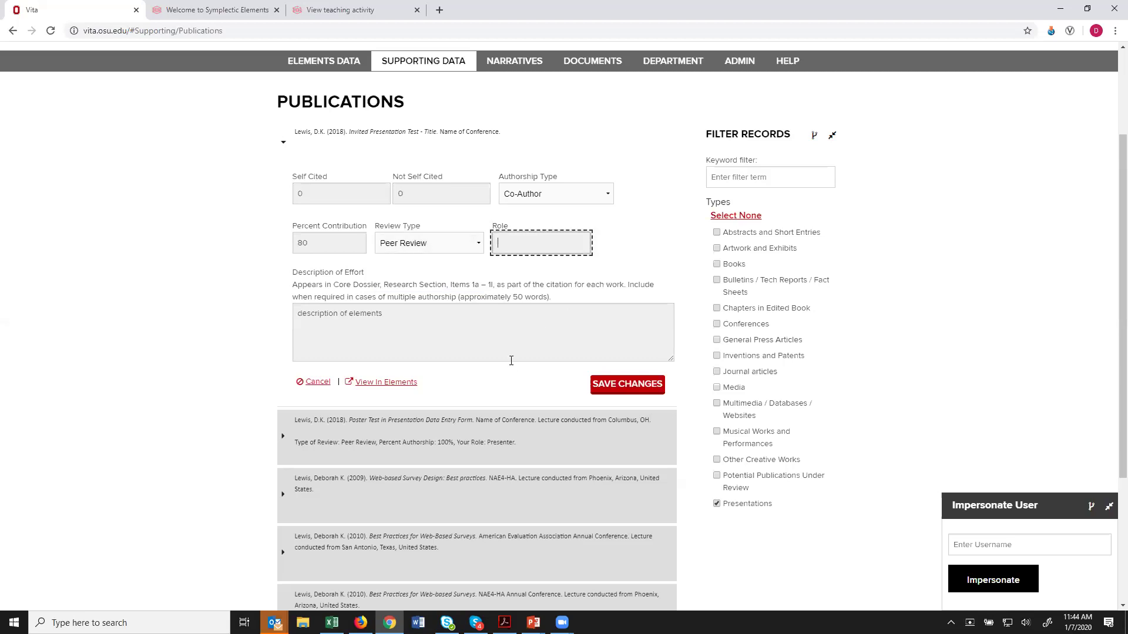
click(615, 385)
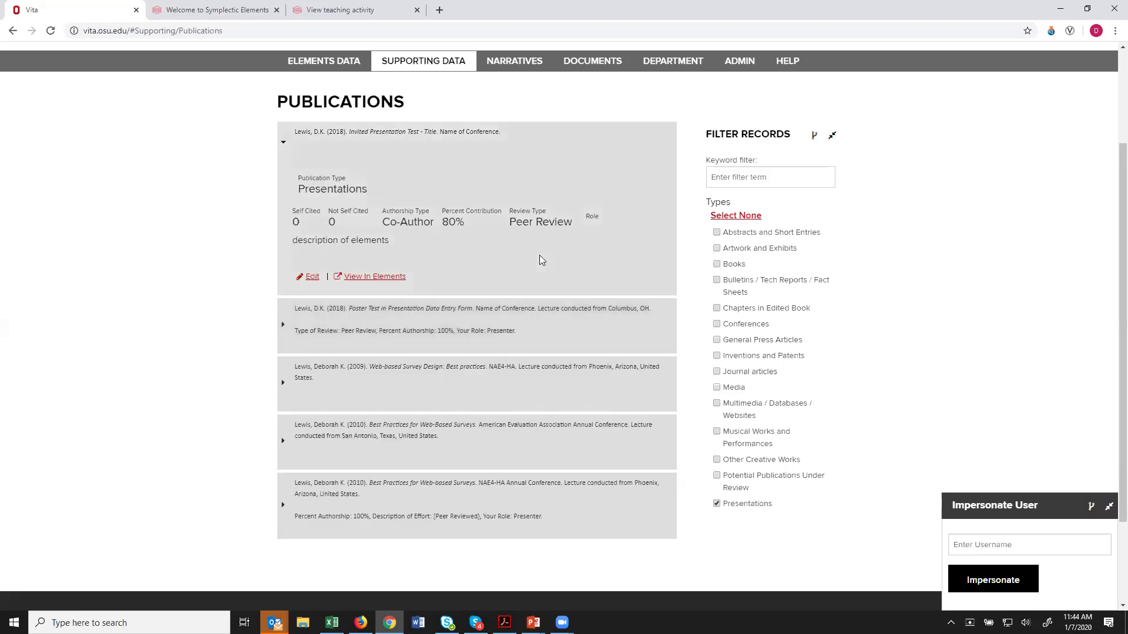
click(317, 144)
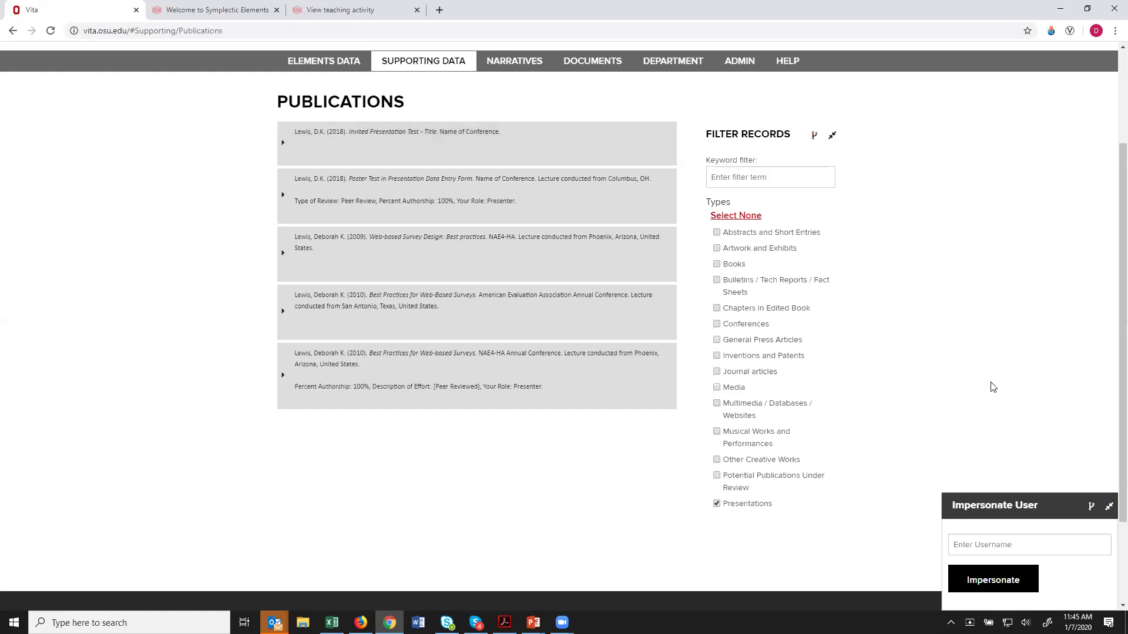
scroll(992, 387, up, 3)
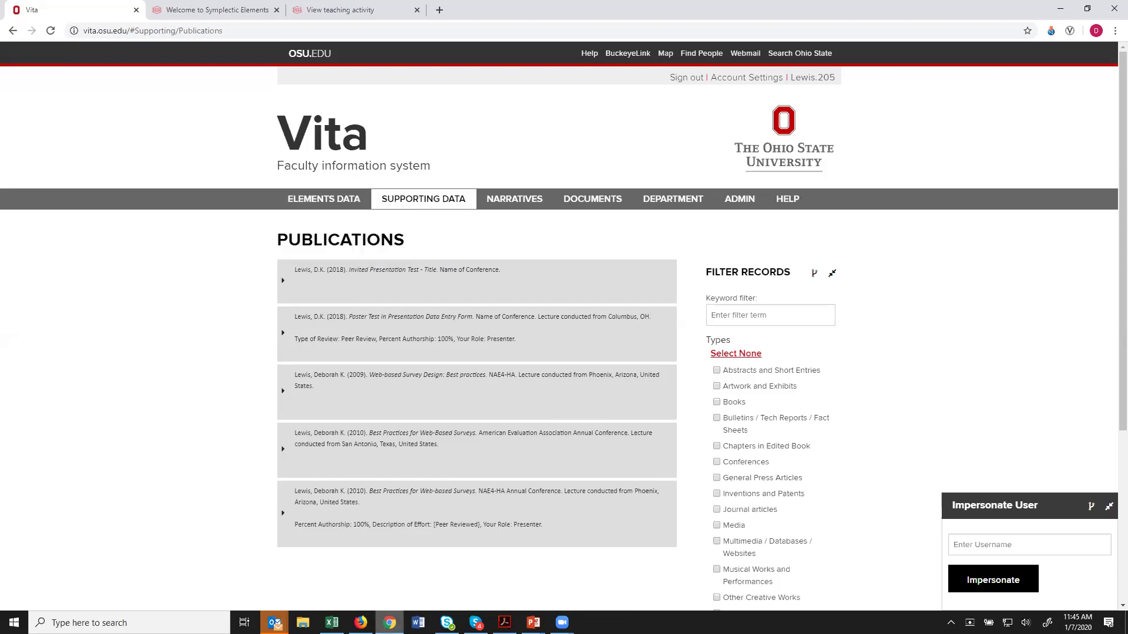
Check the Zoom registrants spreadsheet, then open Elements Data > Professional Activities
click(331, 622)
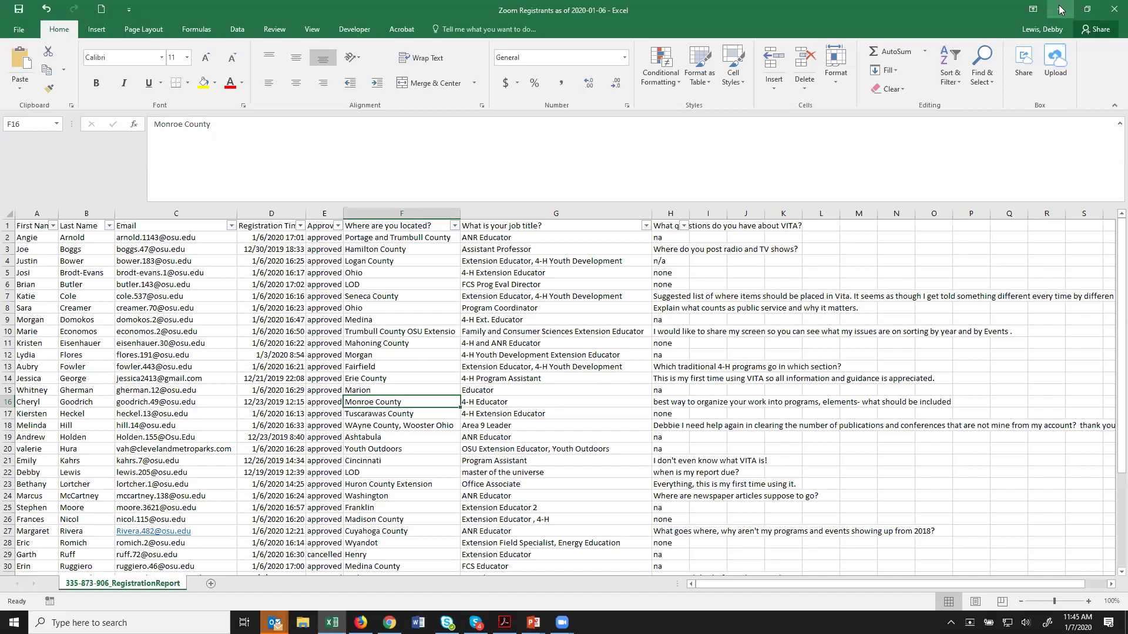
key(alt+Tab)
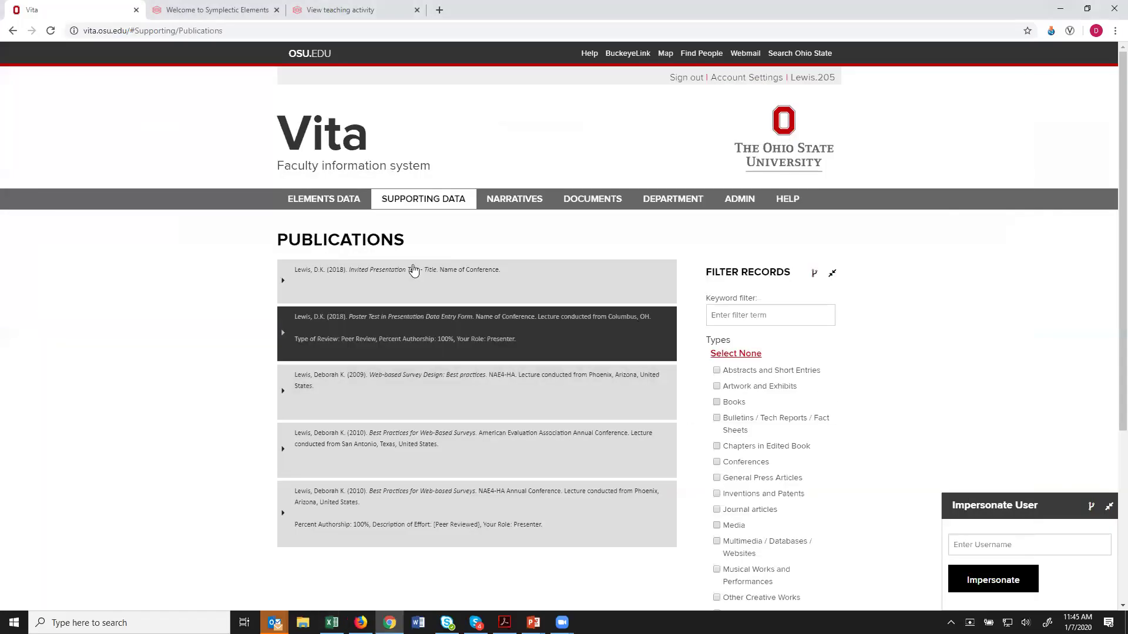
mouse_move(336, 219)
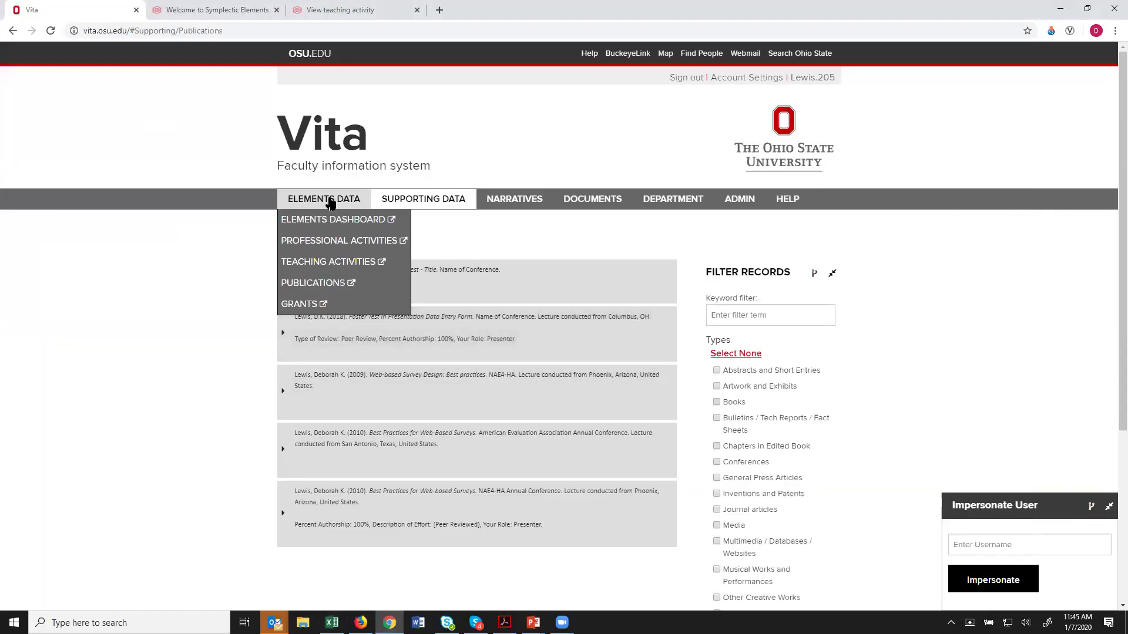
mouse_move(423, 202)
click(337, 241)
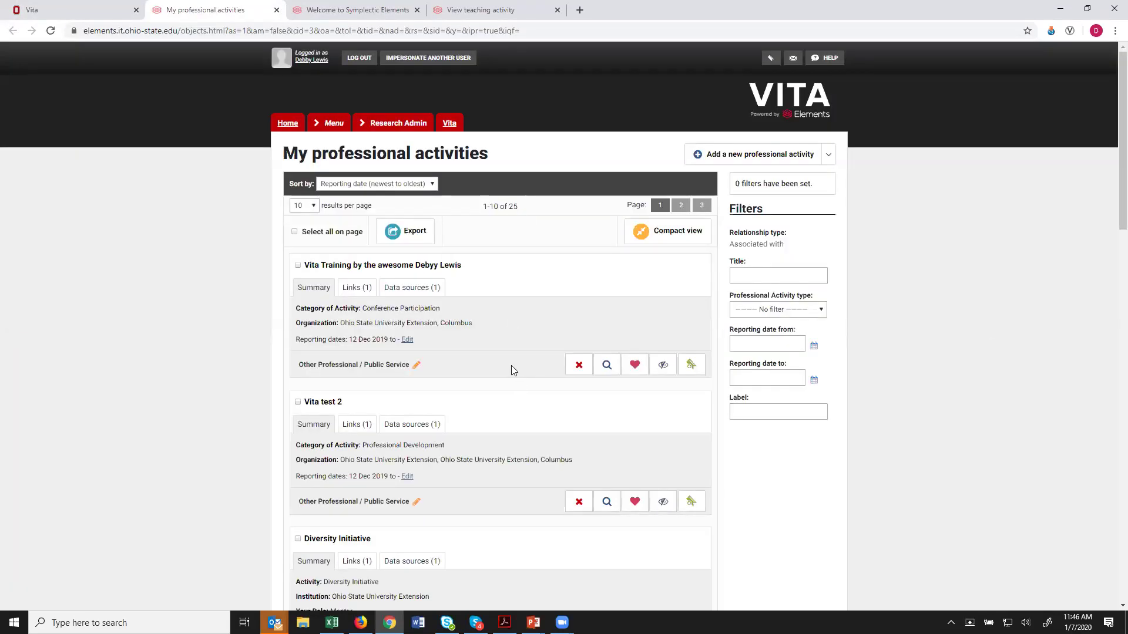
Open the Vita test 2 Professional Development record (Attendee, from 12 Dec 2019) for editing
scroll(511, 364, down, 2)
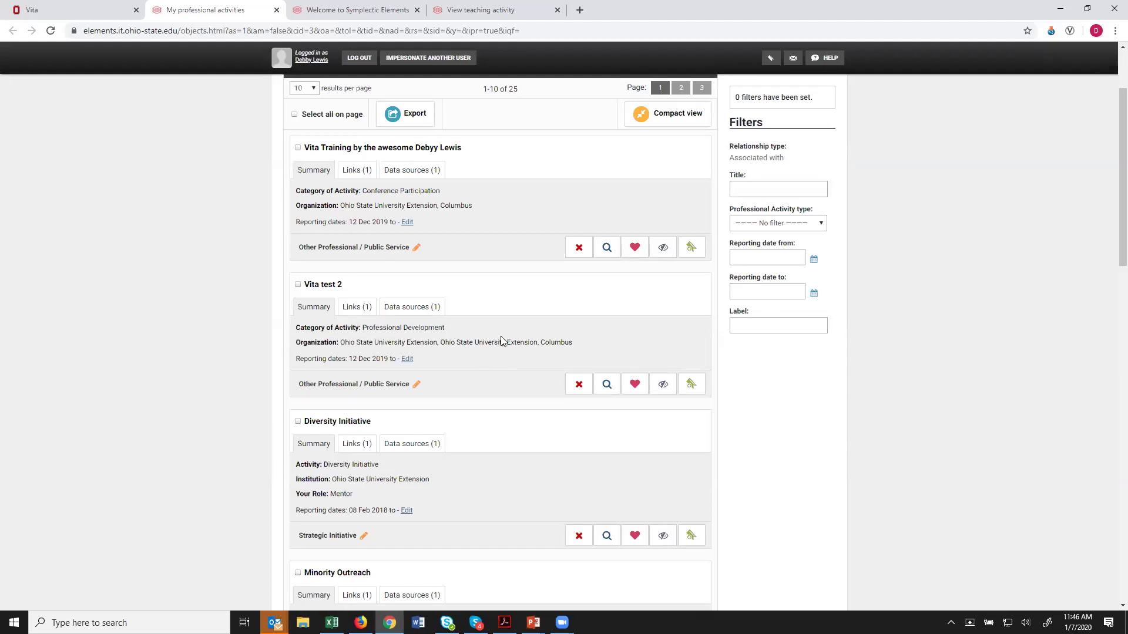
scroll(504, 339, up, 1)
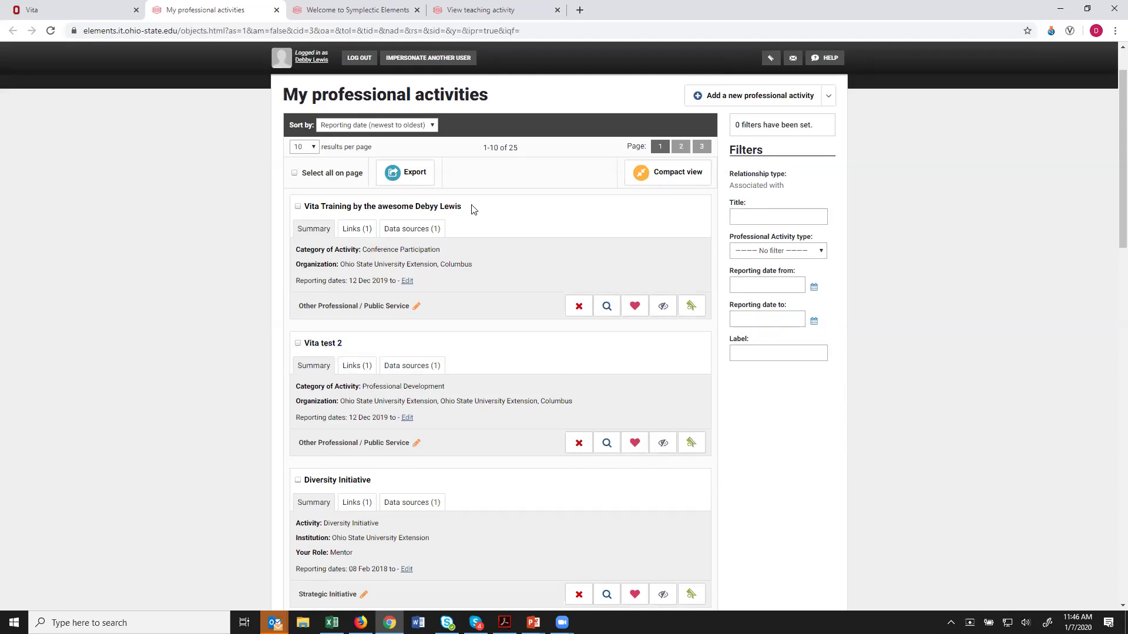
click(322, 344)
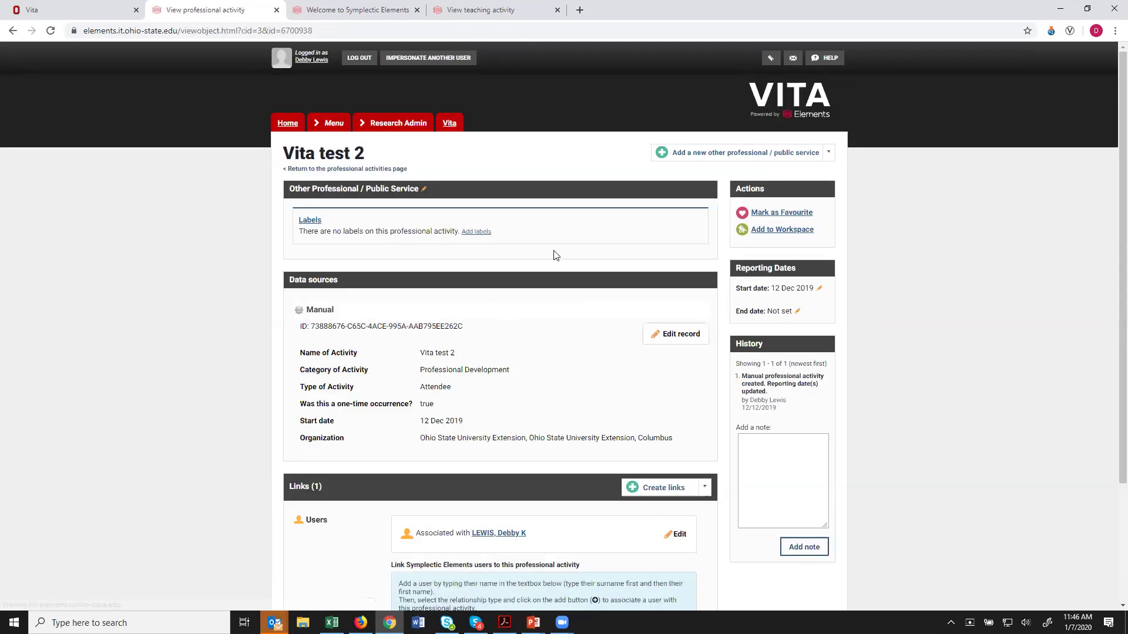
scroll(632, 406, down, 2)
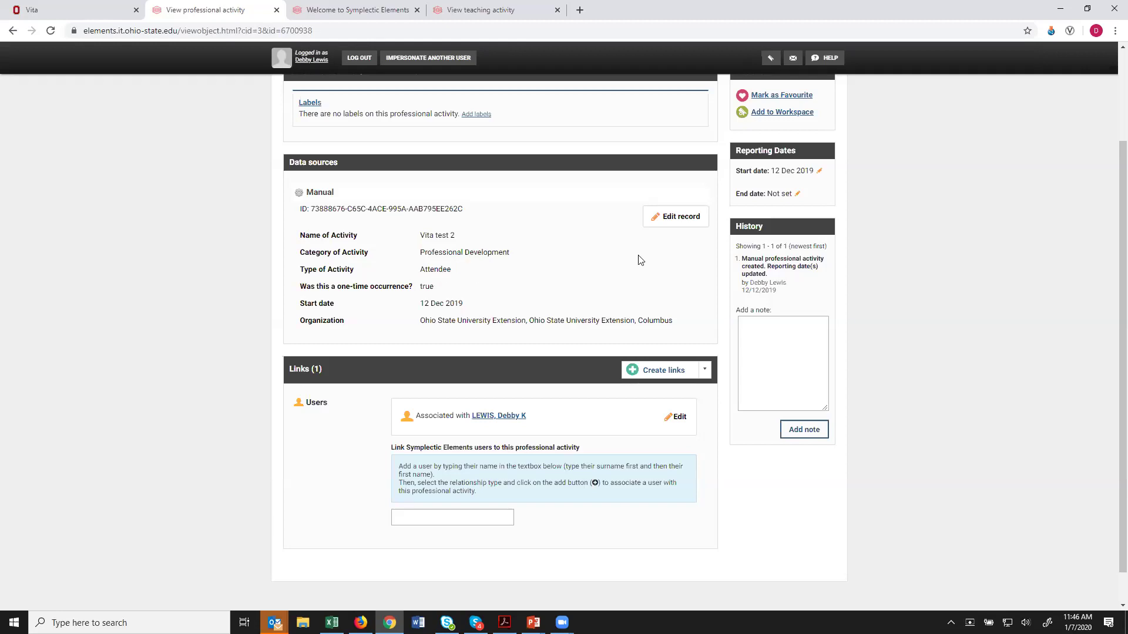
click(681, 223)
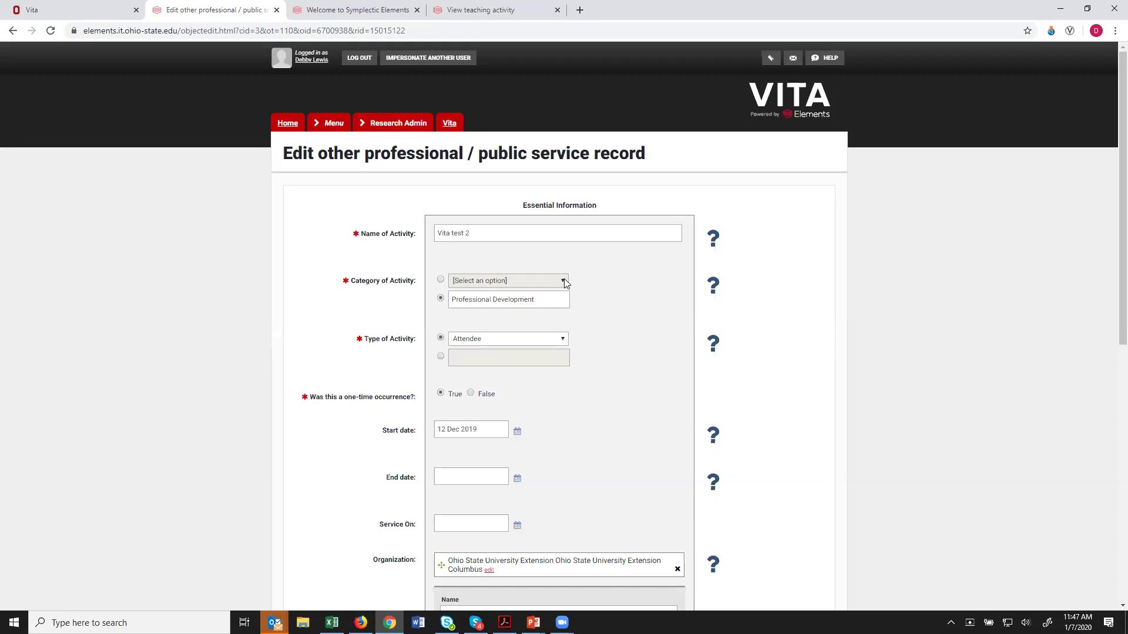
click(440, 279)
click(554, 282)
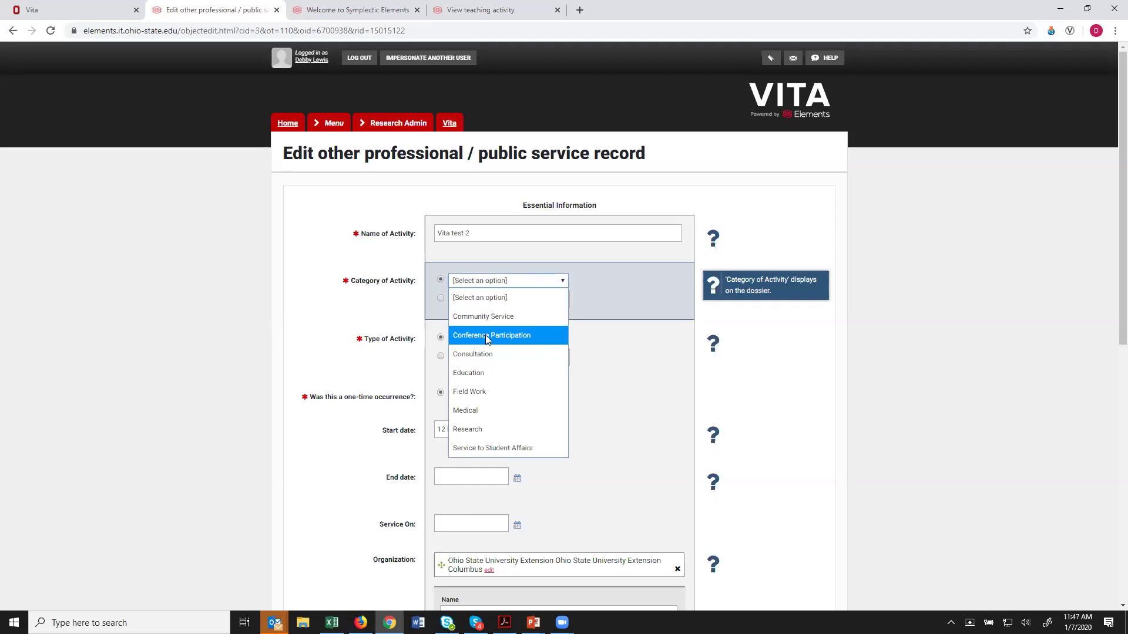
click(563, 282)
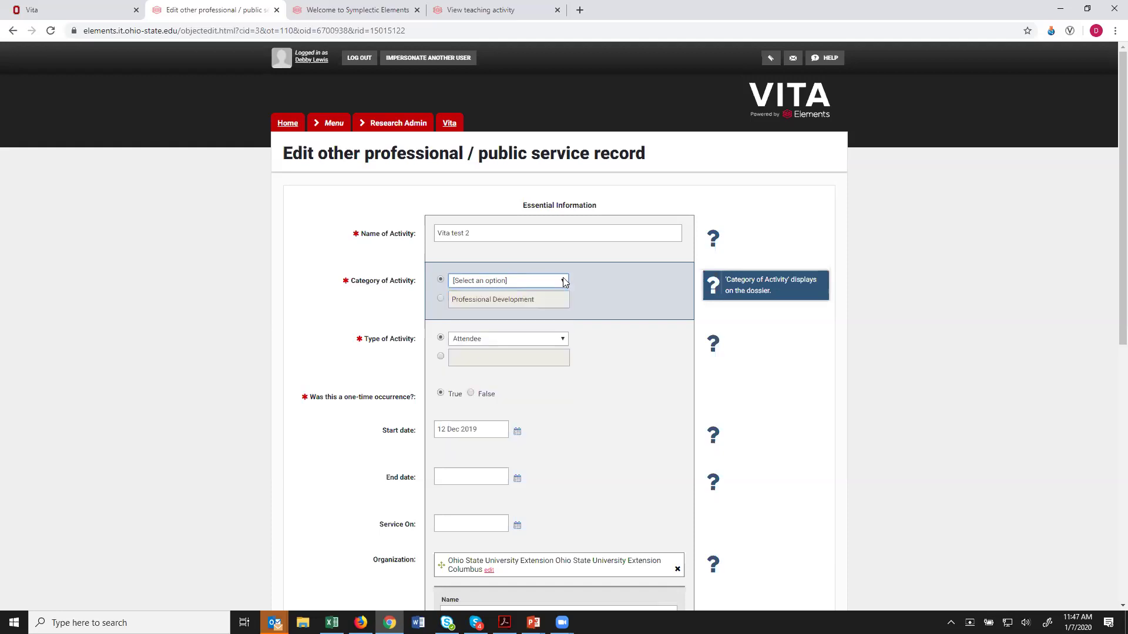
click(441, 298)
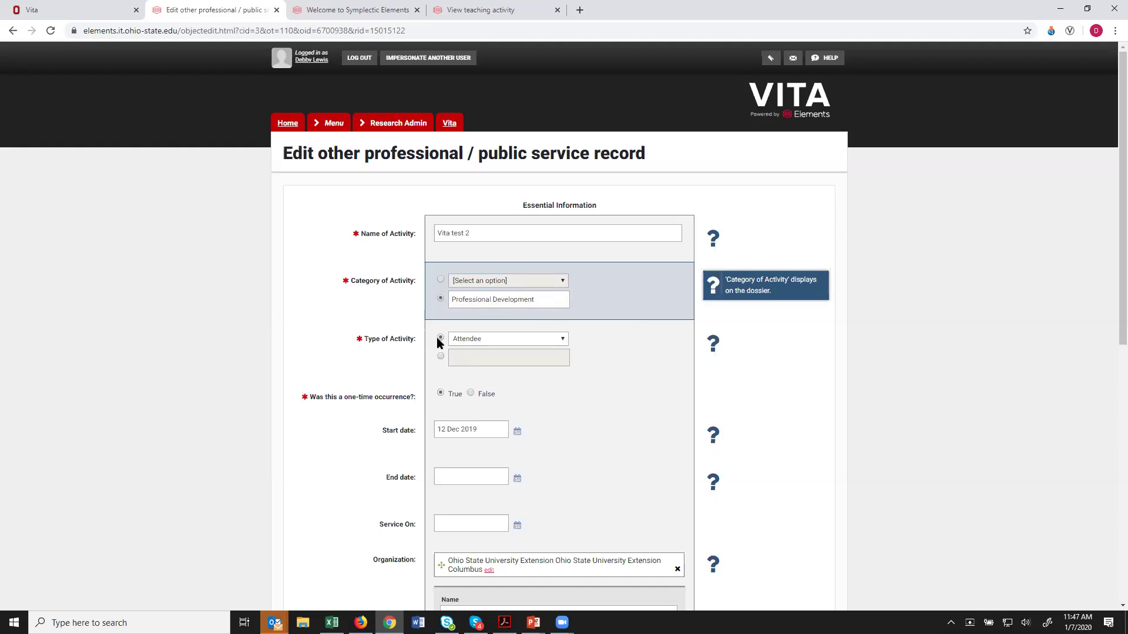
click(547, 345)
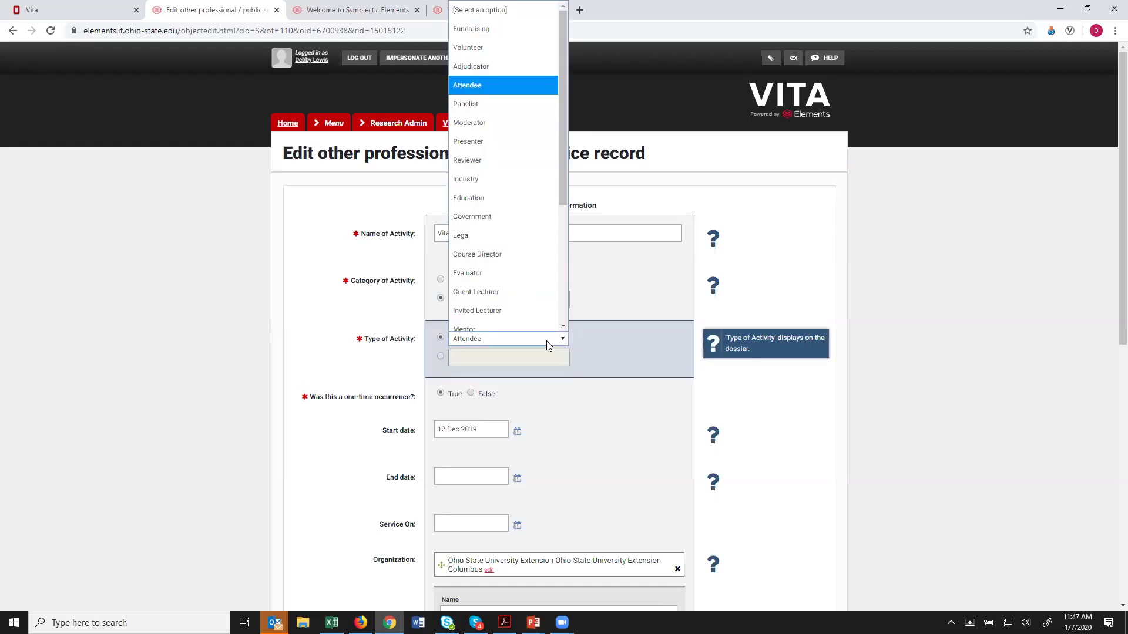
click(486, 343)
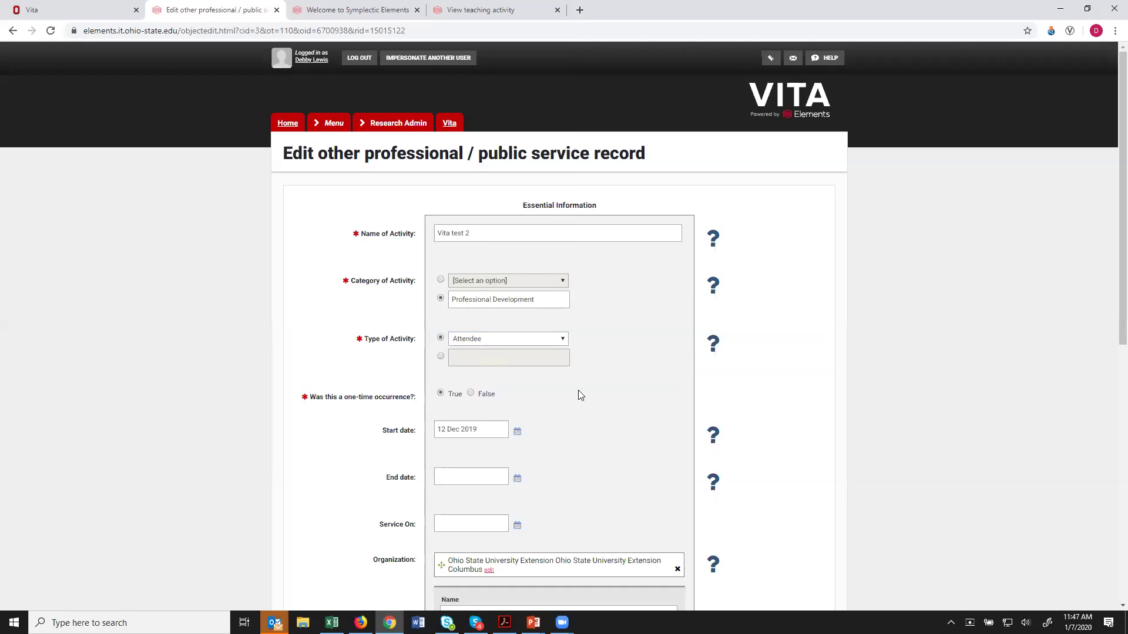
scroll(576, 392, down, 3)
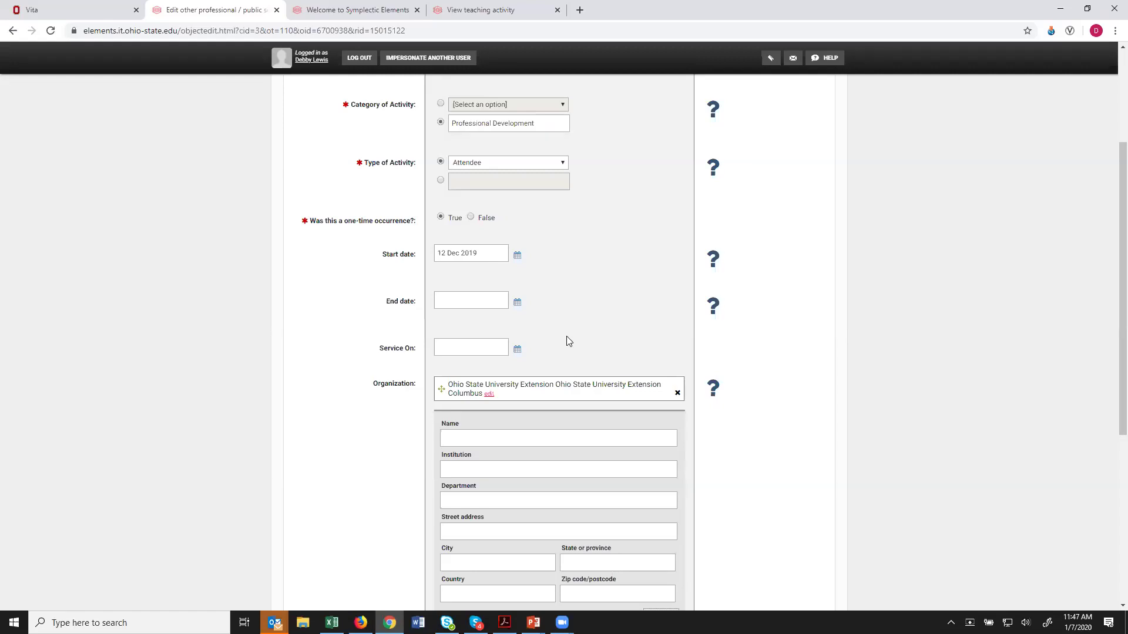
scroll(573, 335, down, 5)
scroll(602, 310, up, 2)
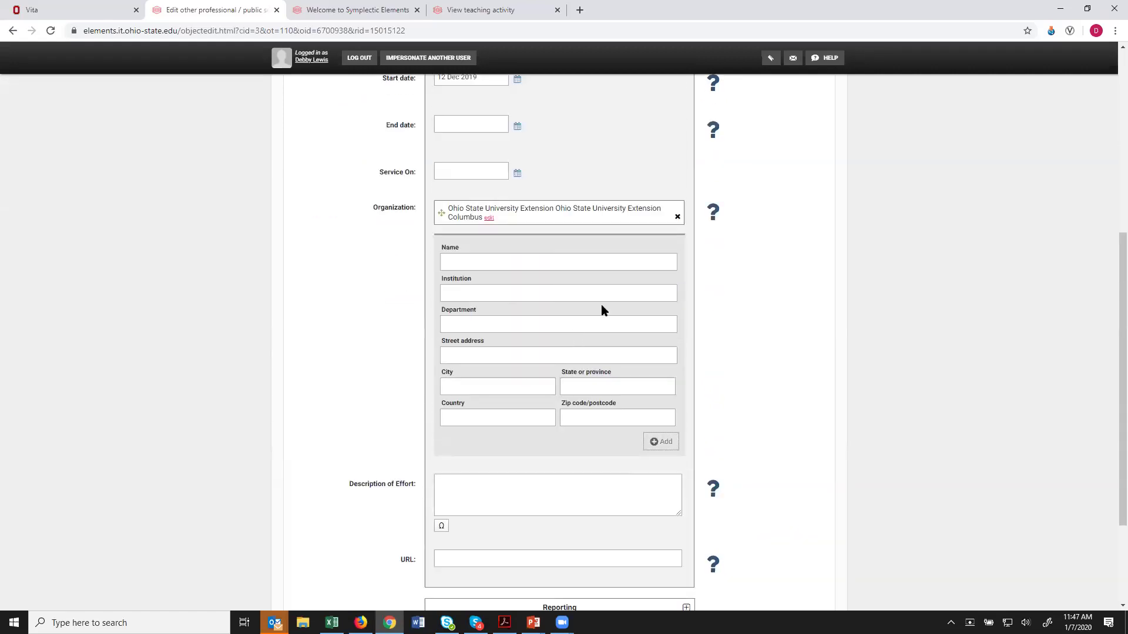
scroll(602, 311, up, 3)
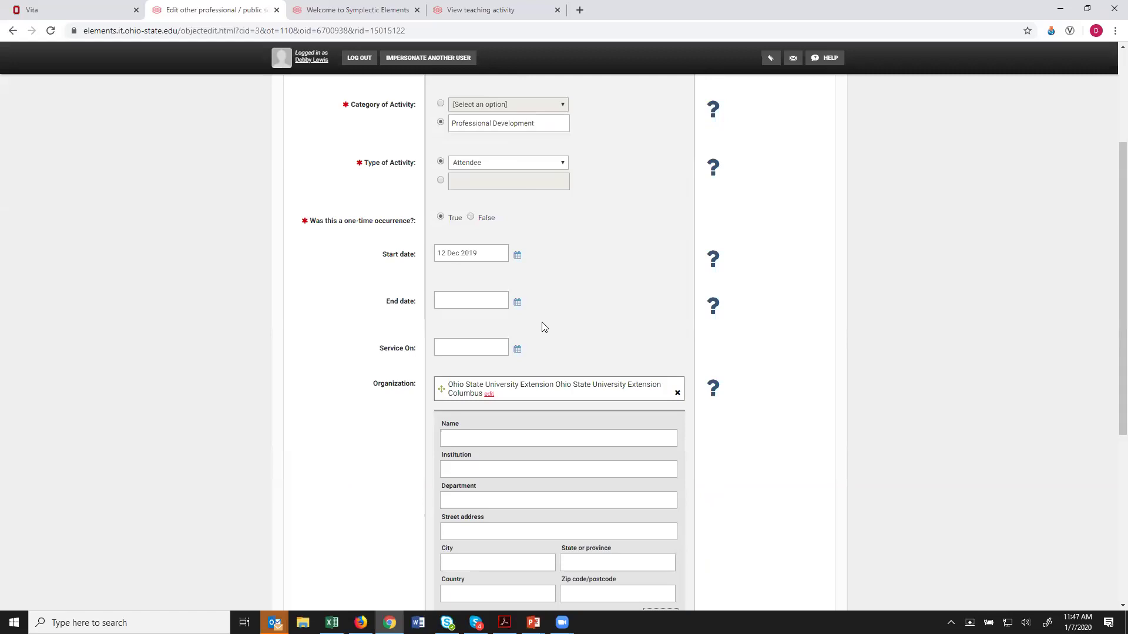
scroll(609, 331, down, 1)
scroll(611, 335, down, 1)
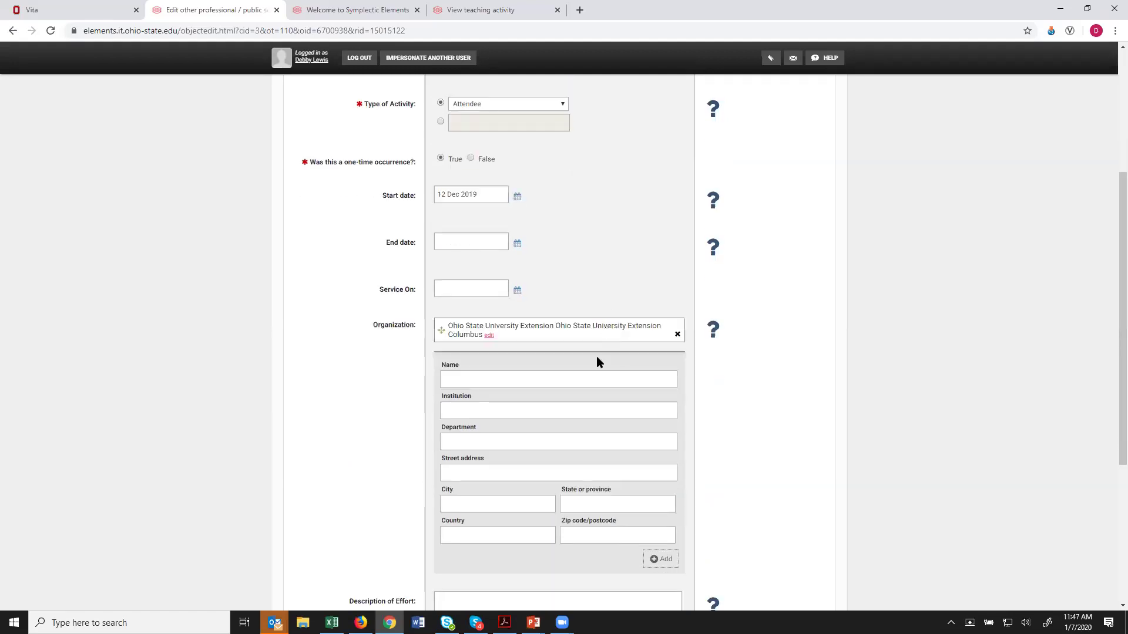
scroll(520, 328, down, 1)
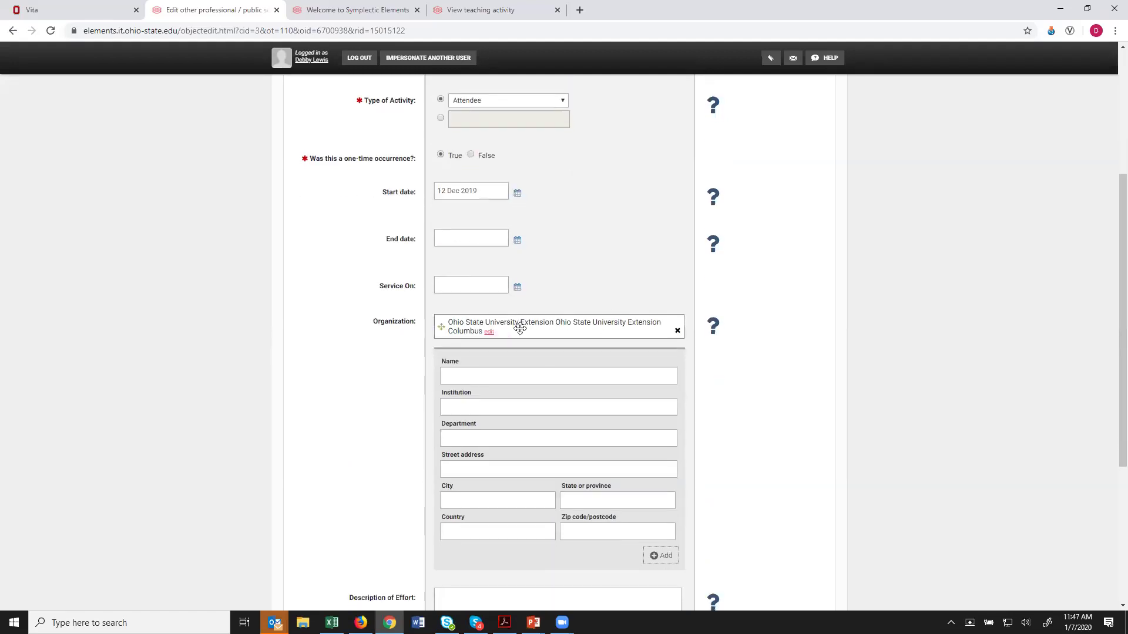
scroll(520, 328, down, 4)
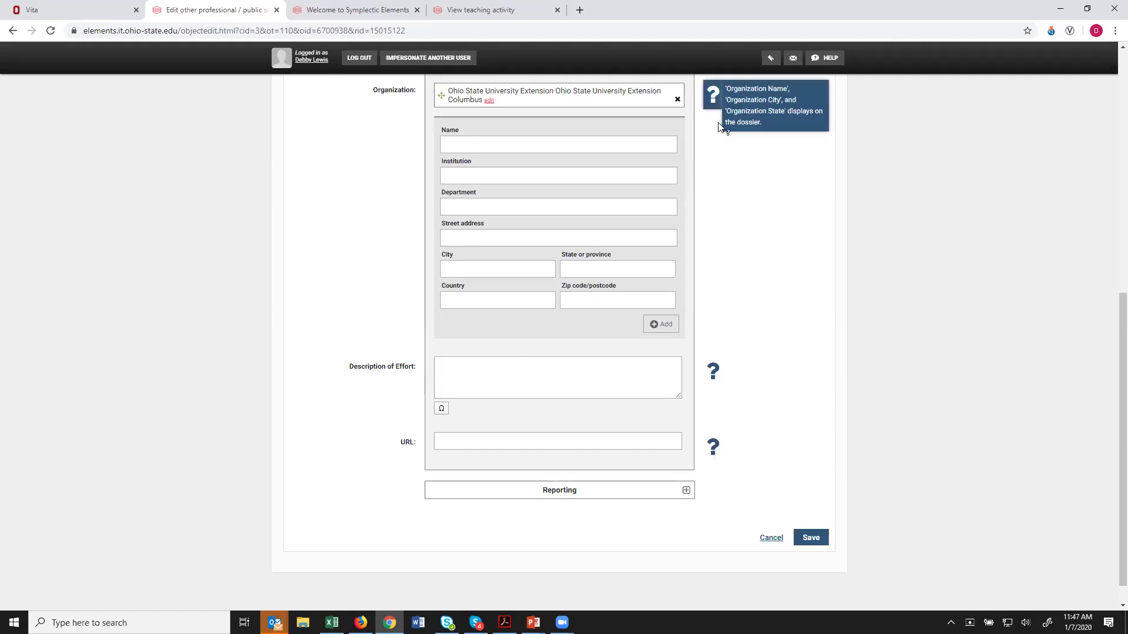
mouse_move(714, 360)
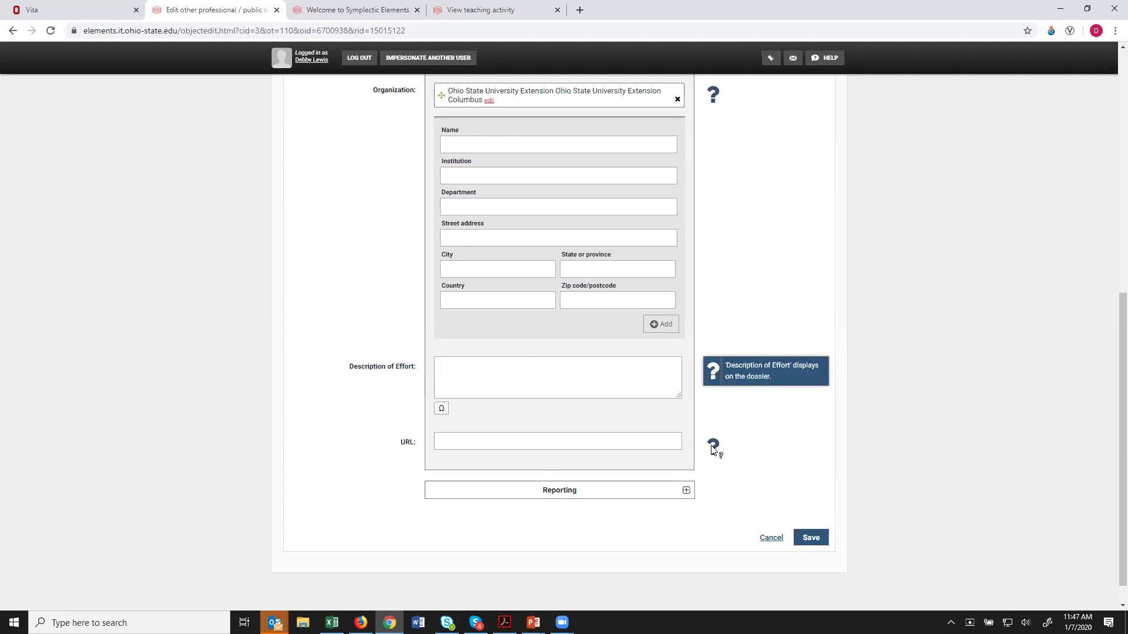
scroll(704, 187, up, 4)
scroll(705, 187, up, 3)
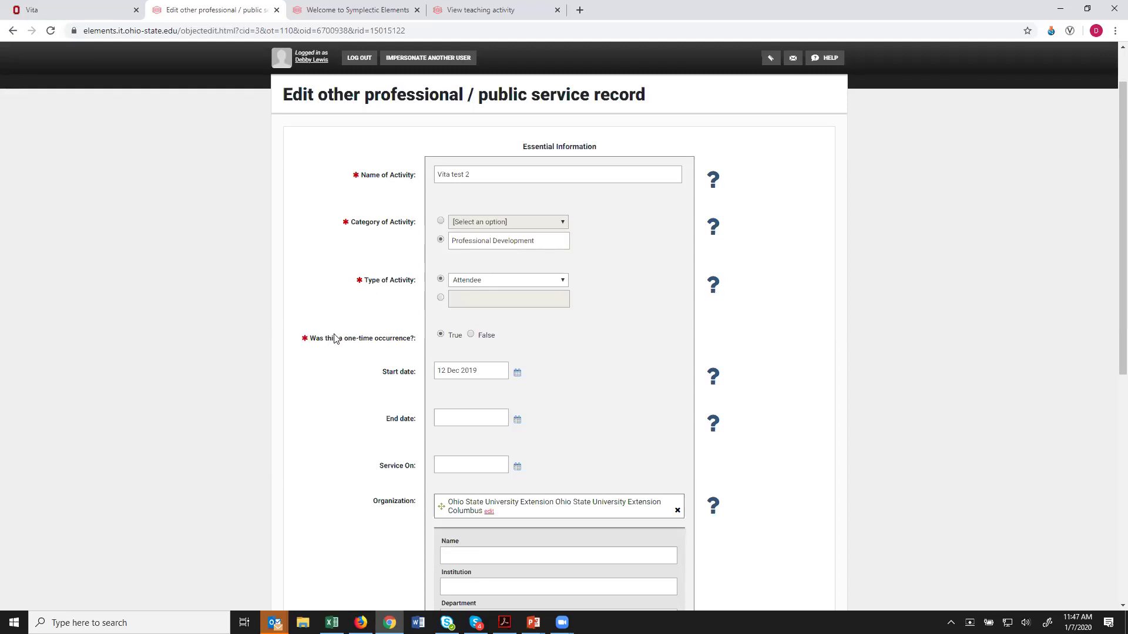
scroll(620, 359, down, 1)
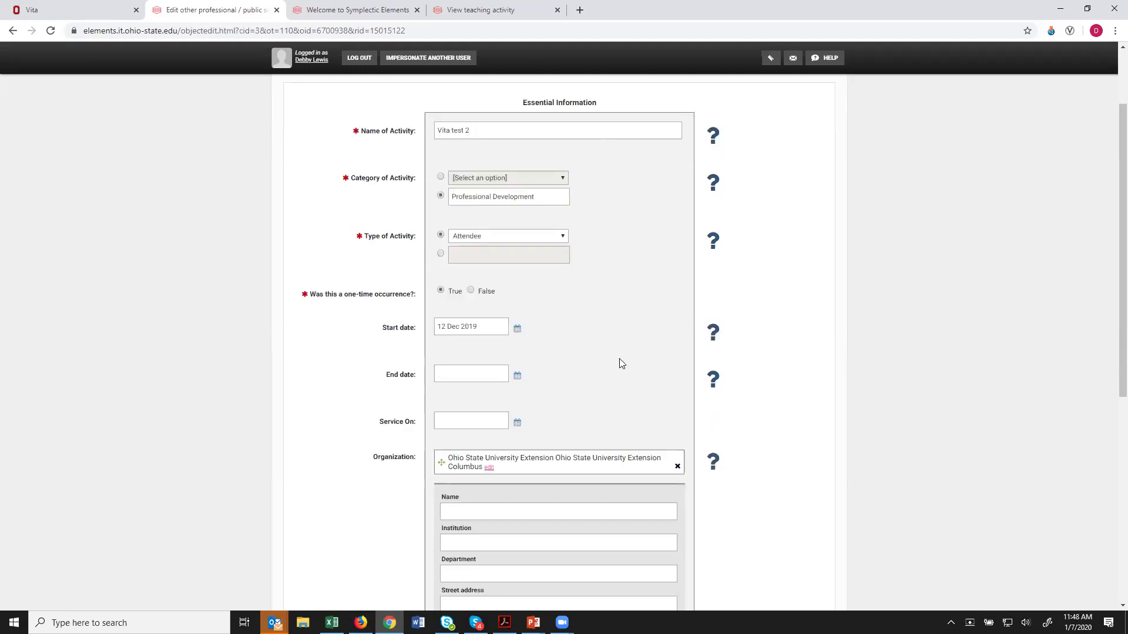
scroll(620, 359, down, 3)
scroll(620, 359, down, 2)
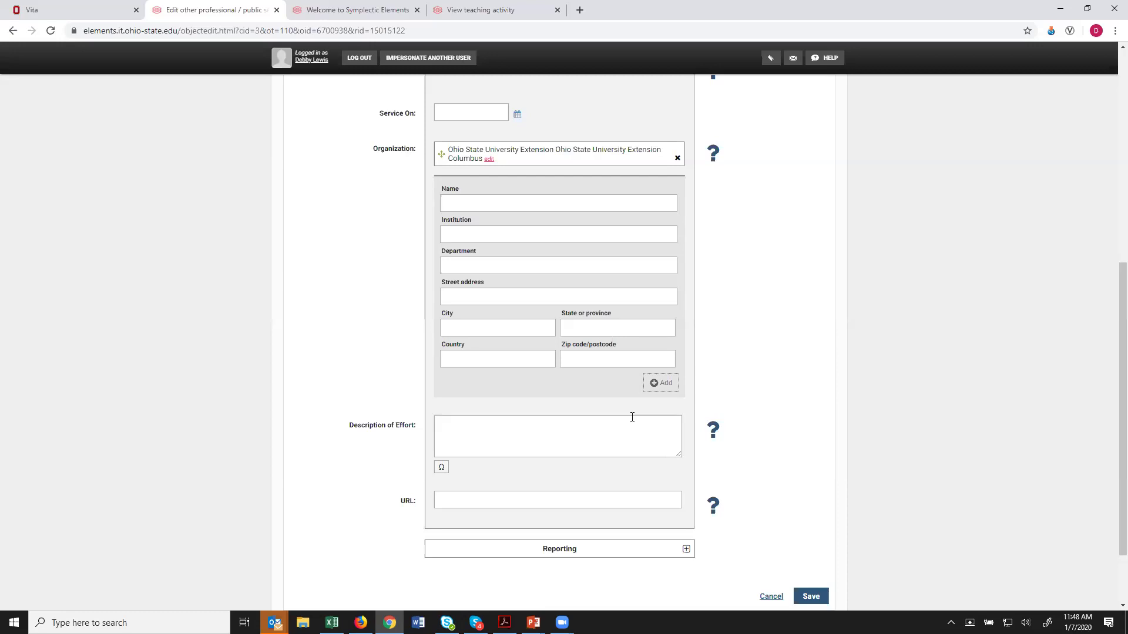
scroll(632, 417, up, 7)
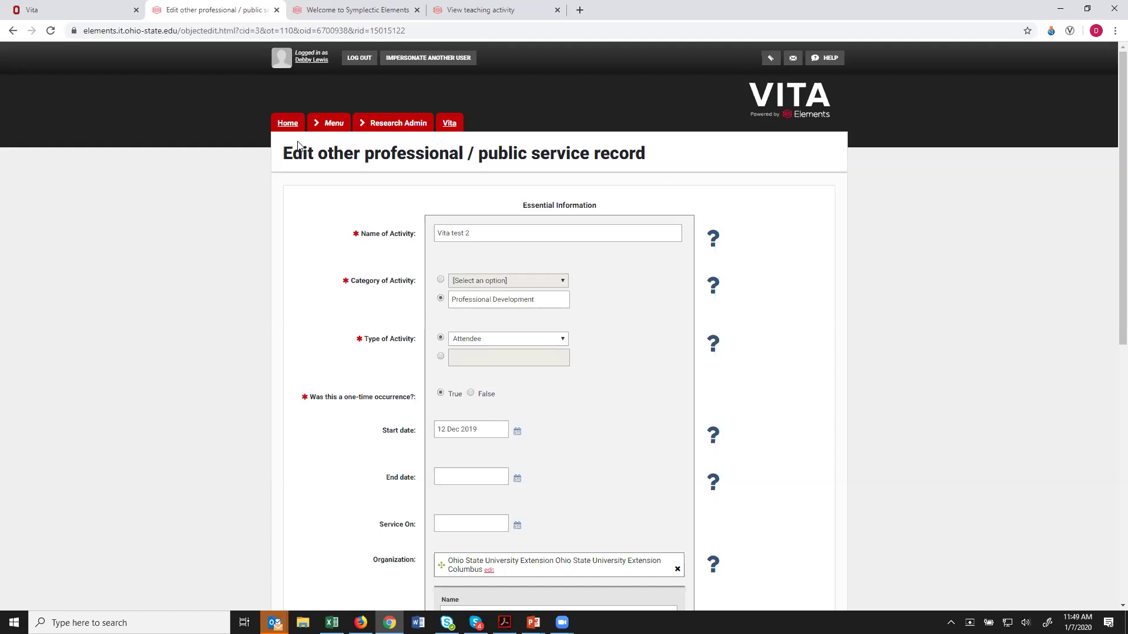
Review the Elements home summary of 25 professional and 9 teaching activities, then show the Questions slide
click(288, 124)
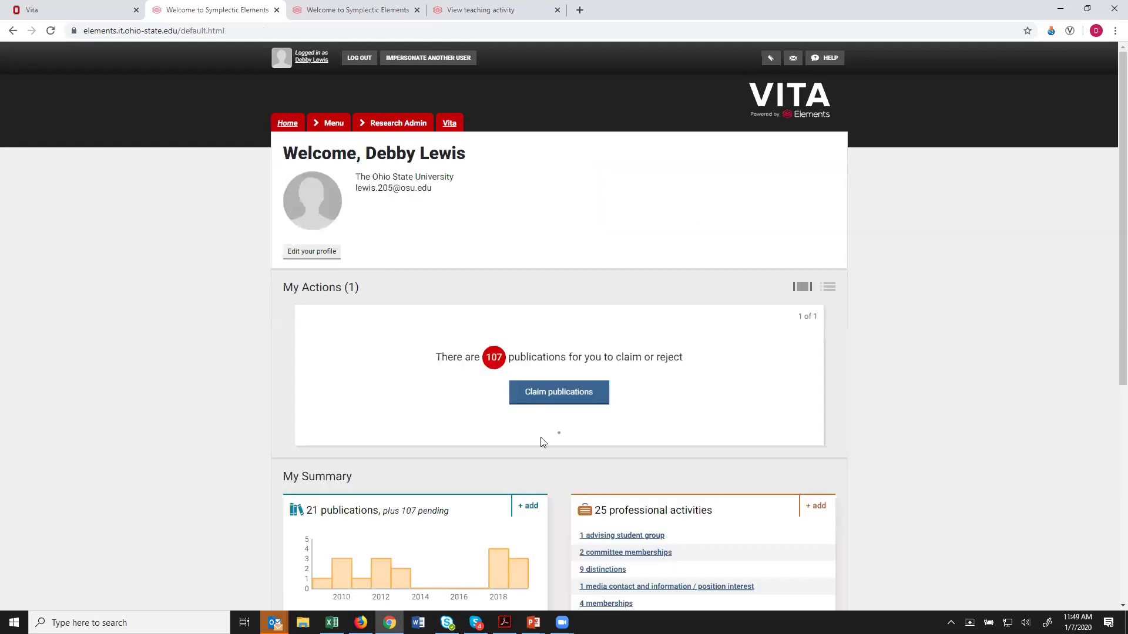
scroll(687, 432, down, 3)
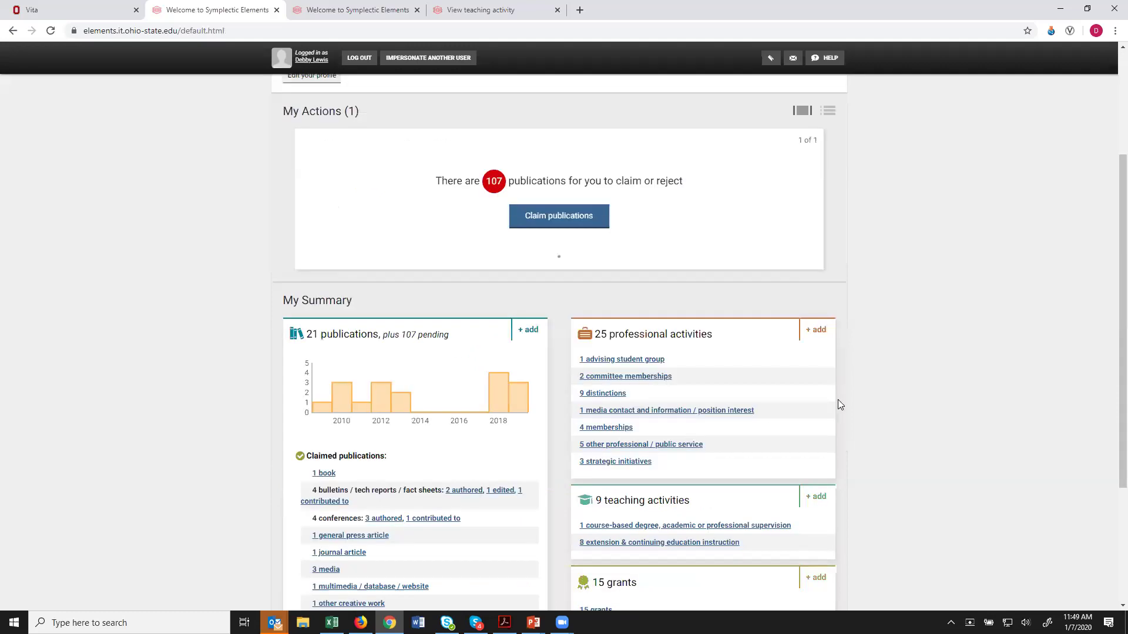
scroll(860, 376, down, 2)
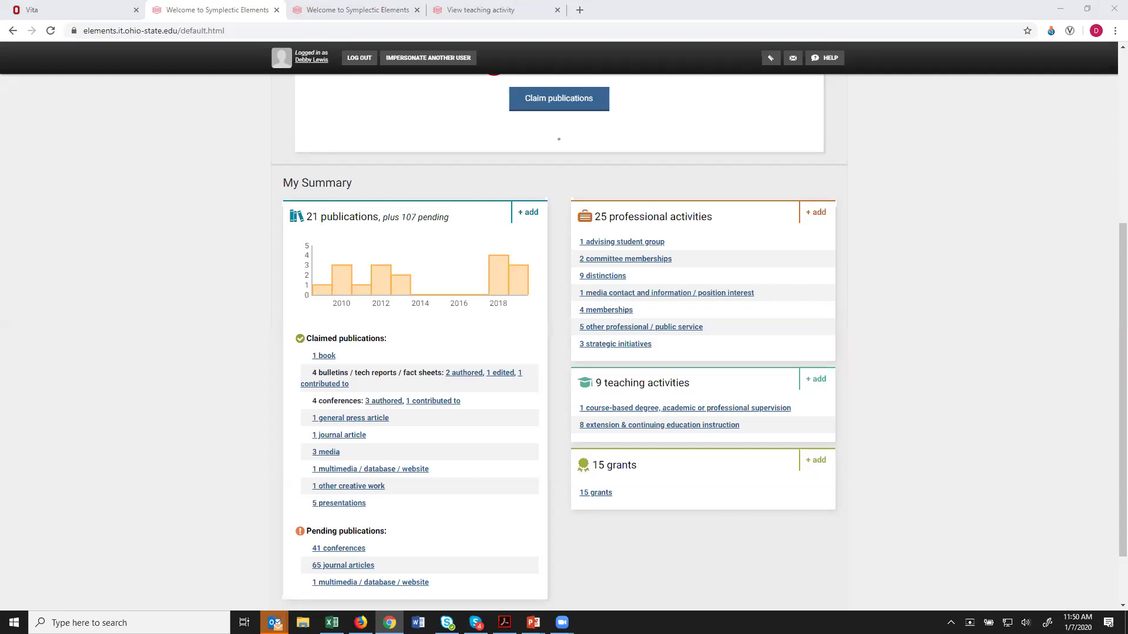
key(alt+Tab)
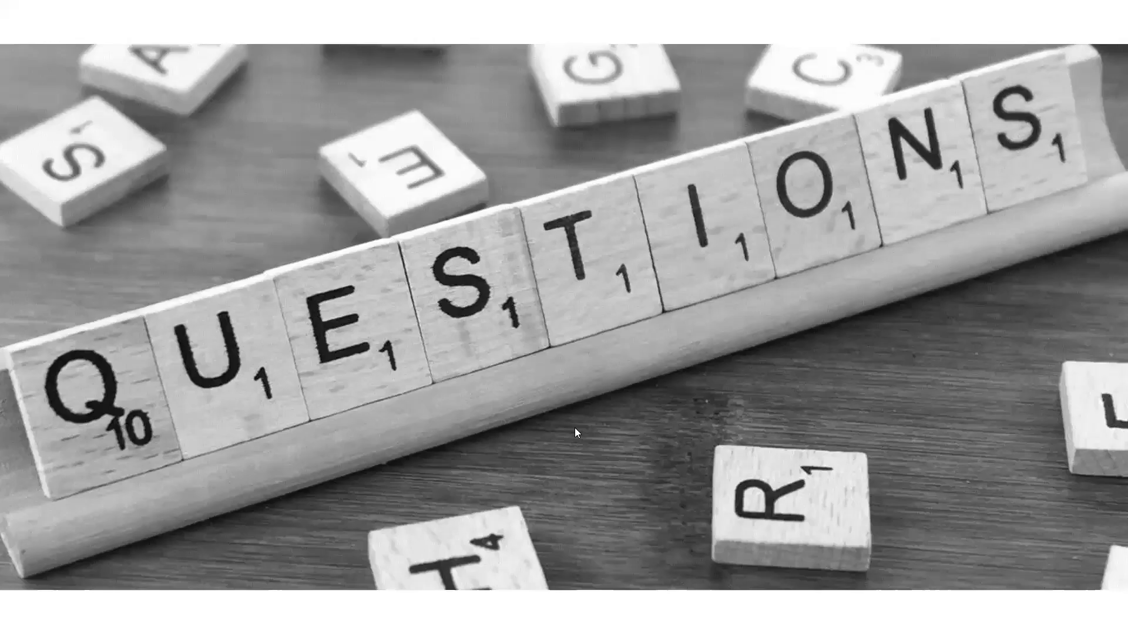
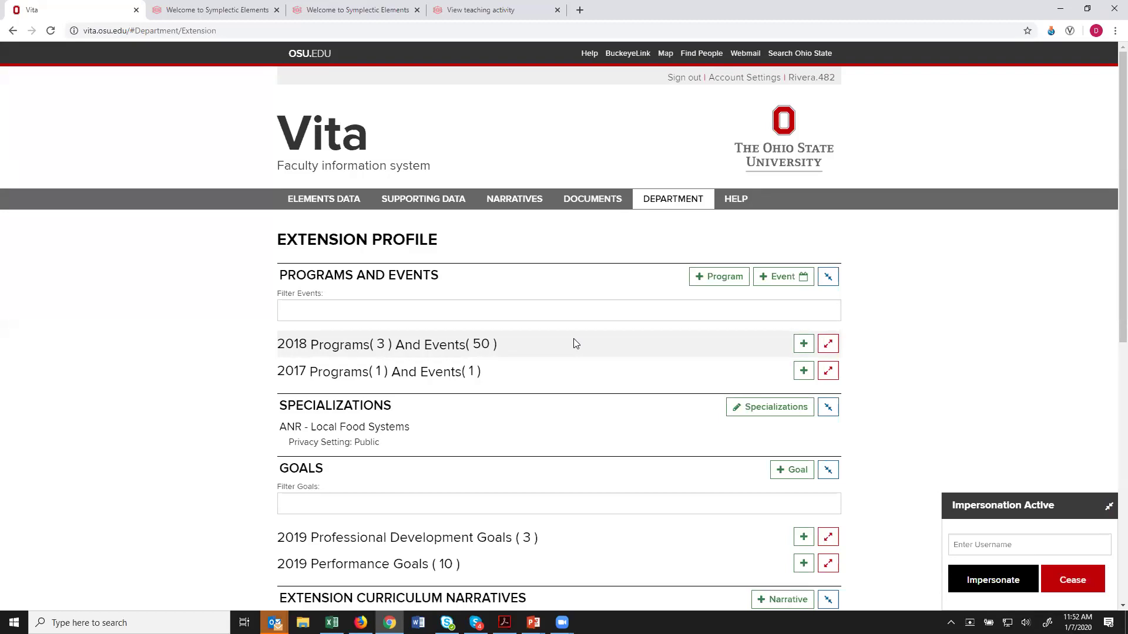
scroll(541, 414, down, 2)
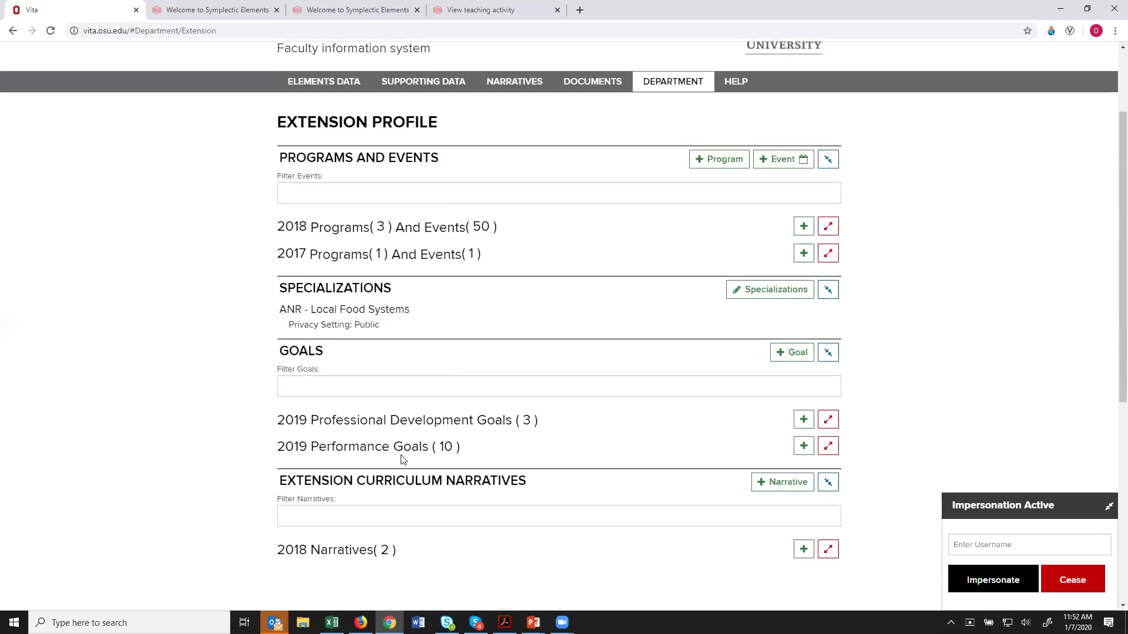
scroll(438, 496, up, 2)
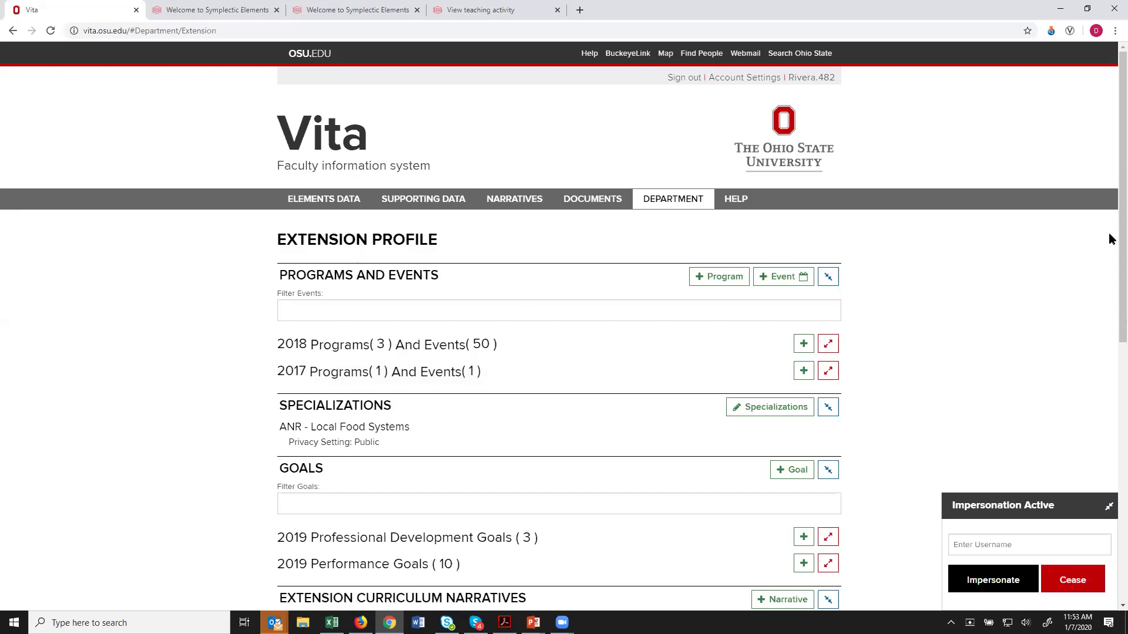
click(670, 207)
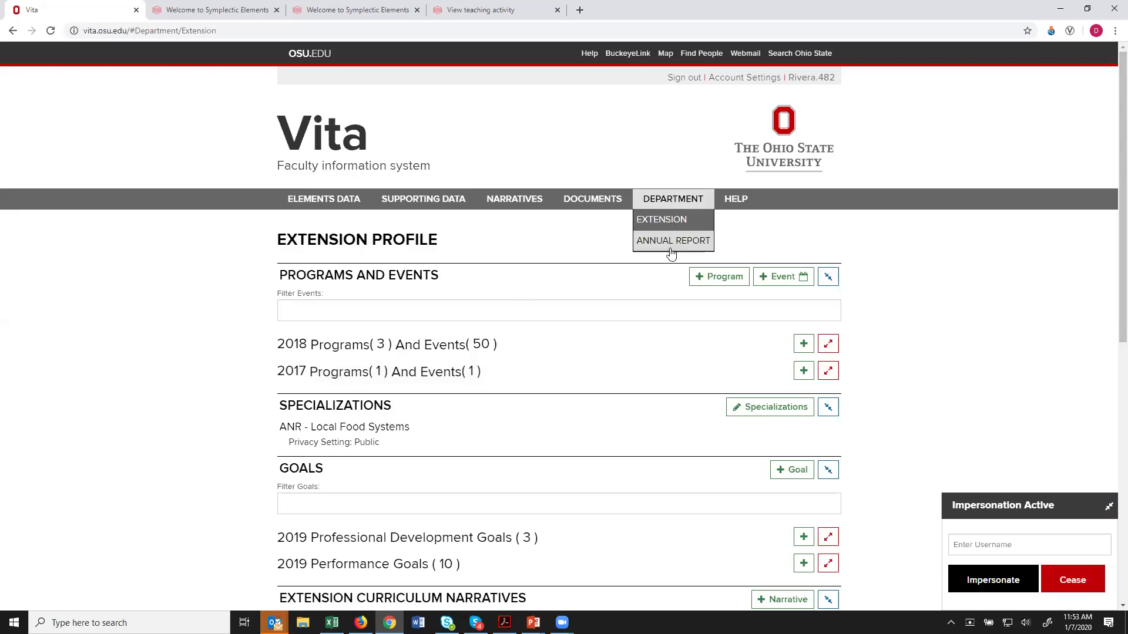
End the impersonation to return to your own Extension Profile listing programs from 2019 to 2010
click(1070, 584)
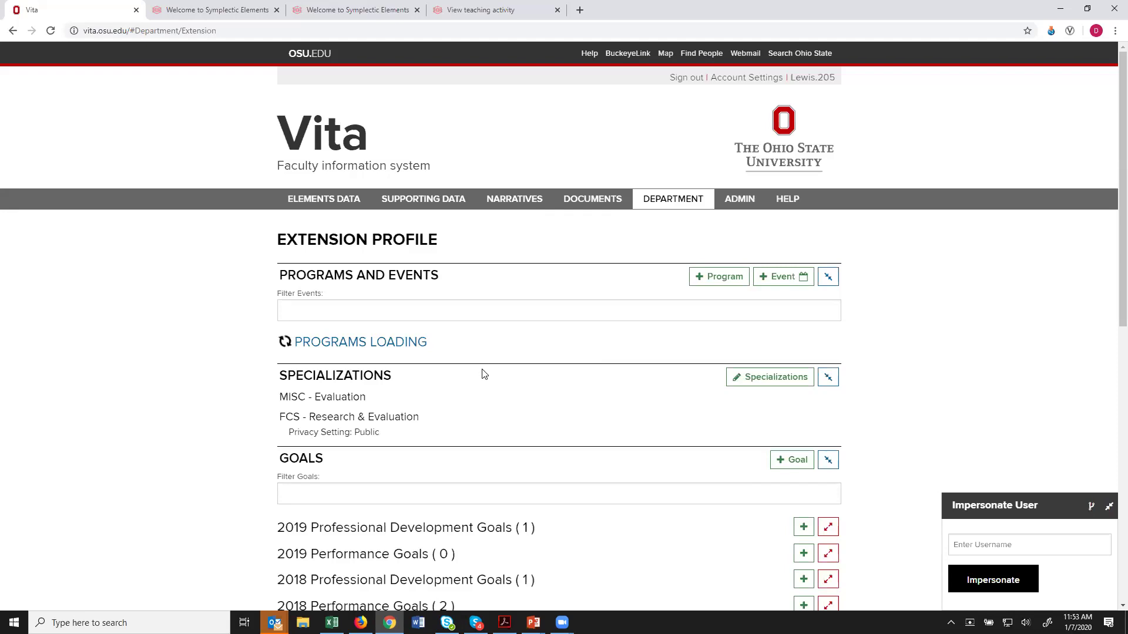
mouse_move(665, 204)
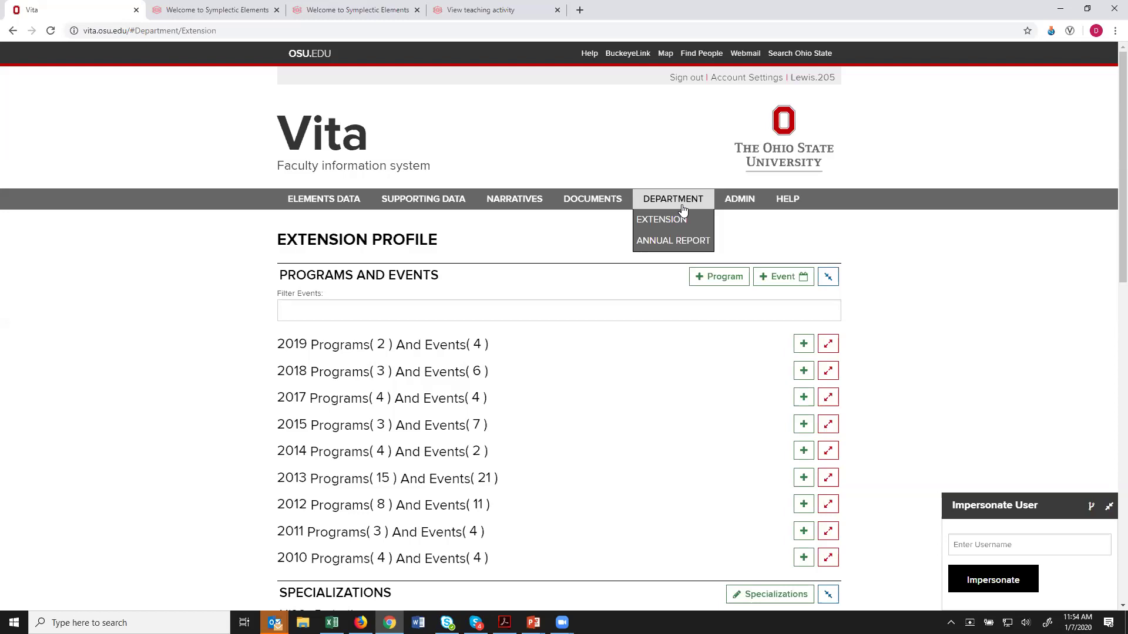
Expand the 2019 Programs and Events row to reveal 4-H CARTEENS with its 4 events
click(681, 204)
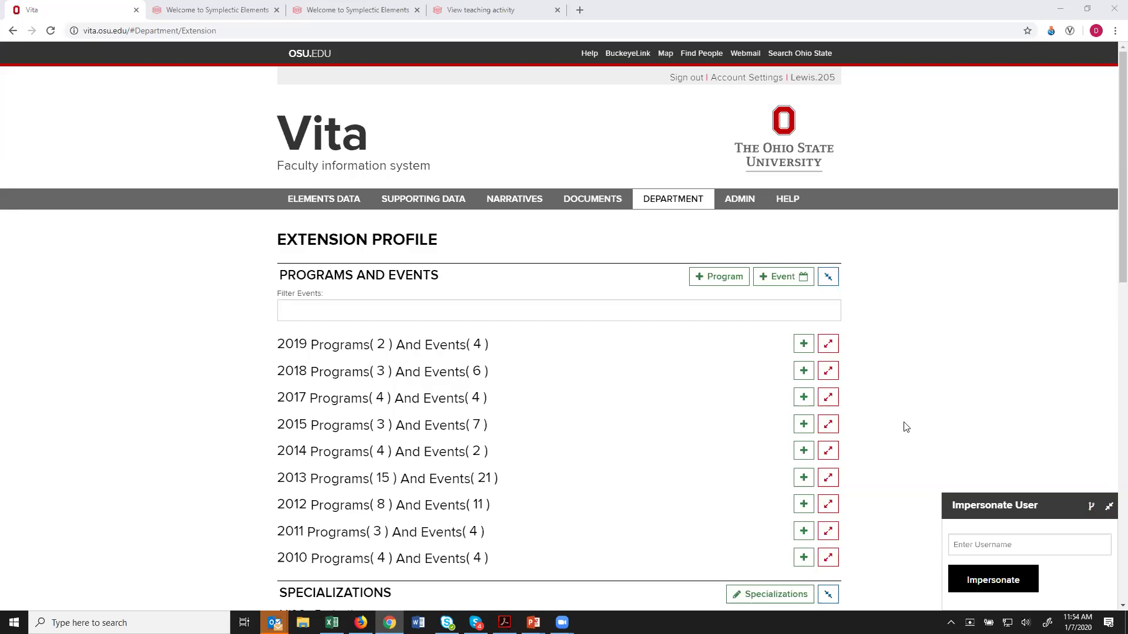
click(828, 344)
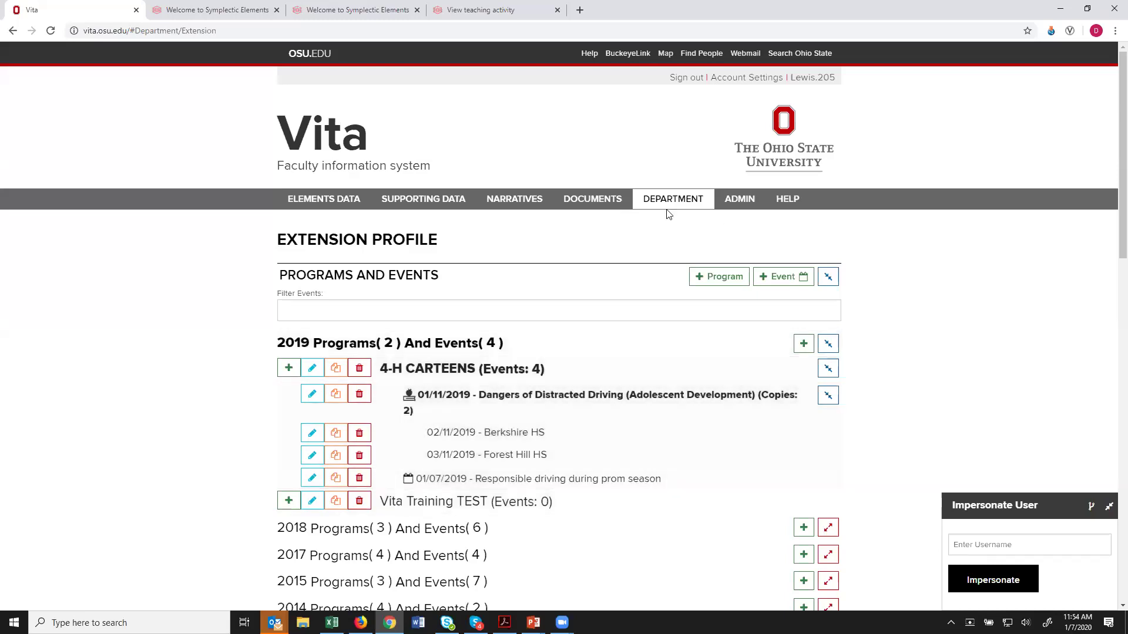
mouse_move(669, 203)
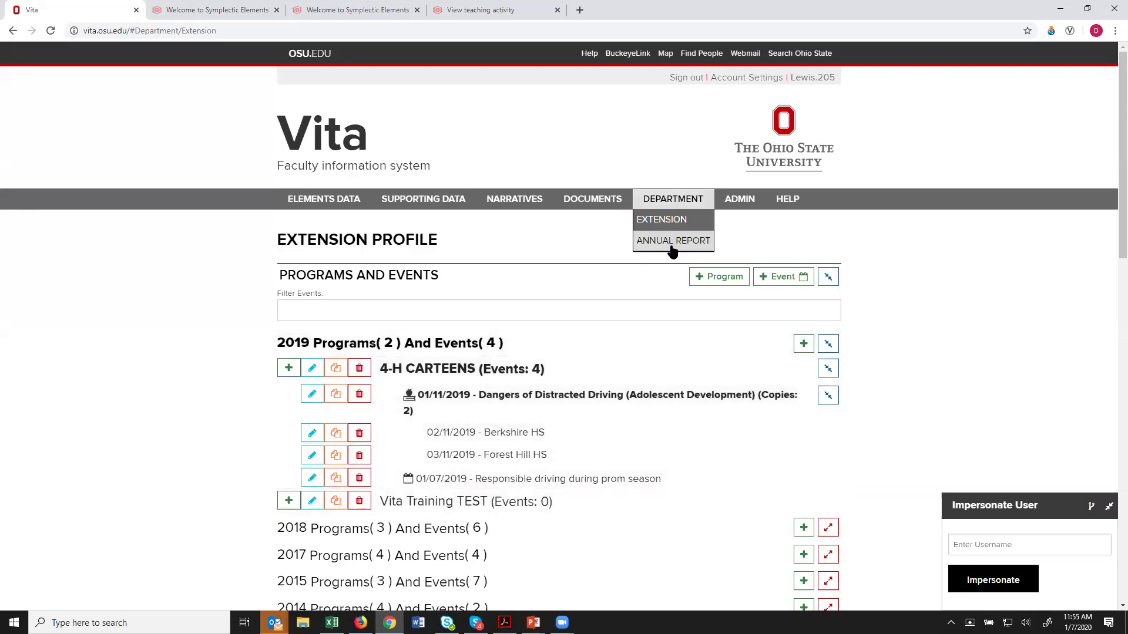
click(672, 242)
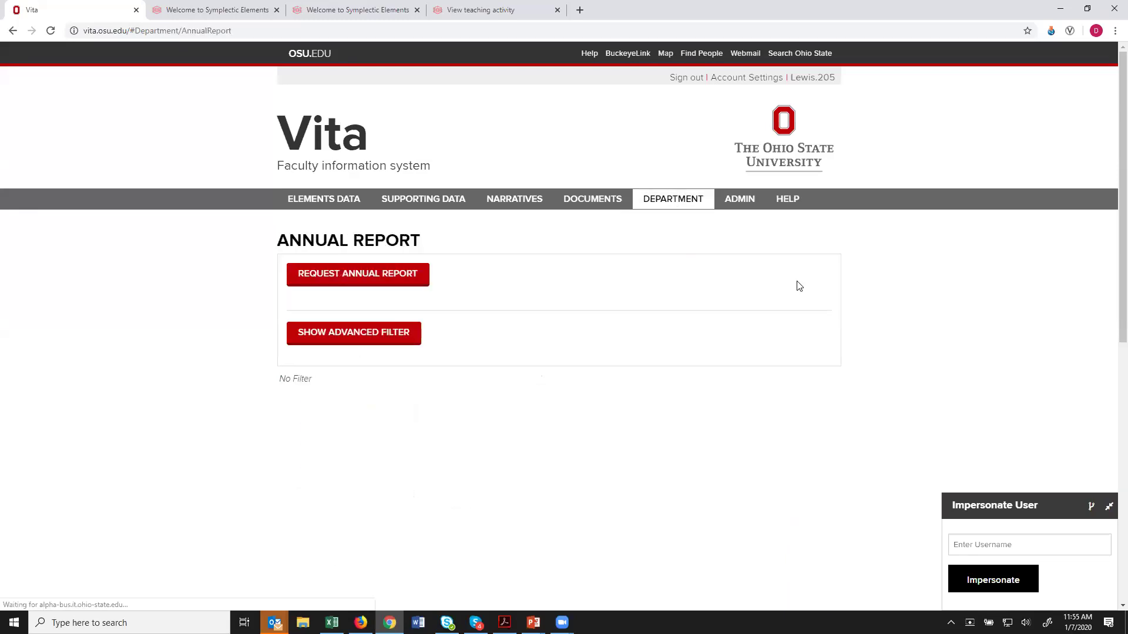
click(377, 279)
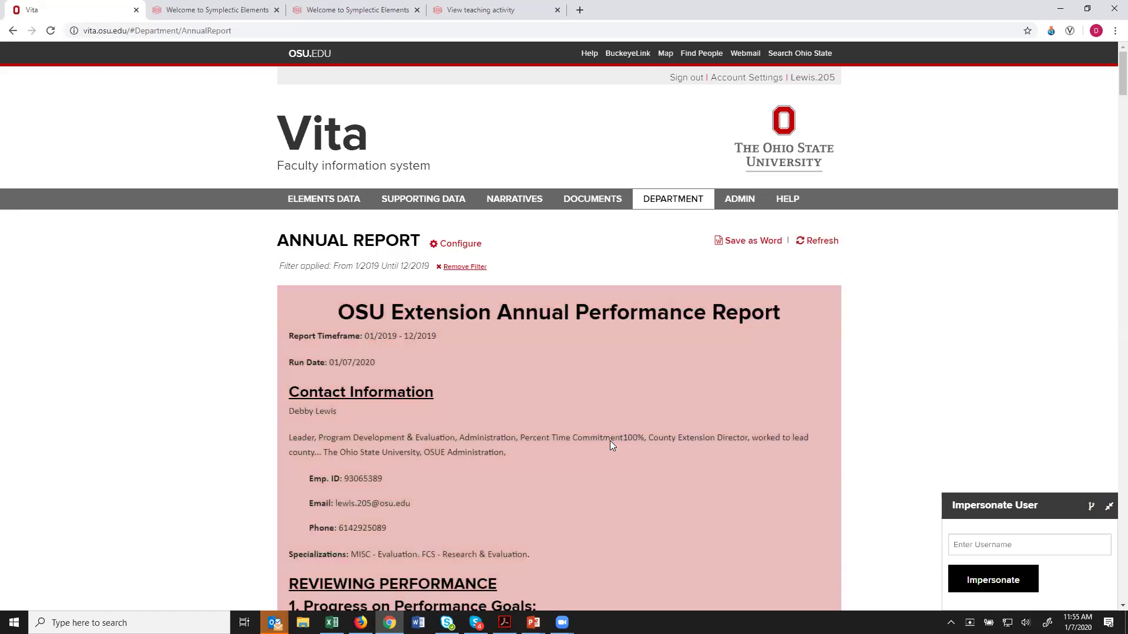
scroll(610, 446, down, 6)
scroll(738, 376, up, 6)
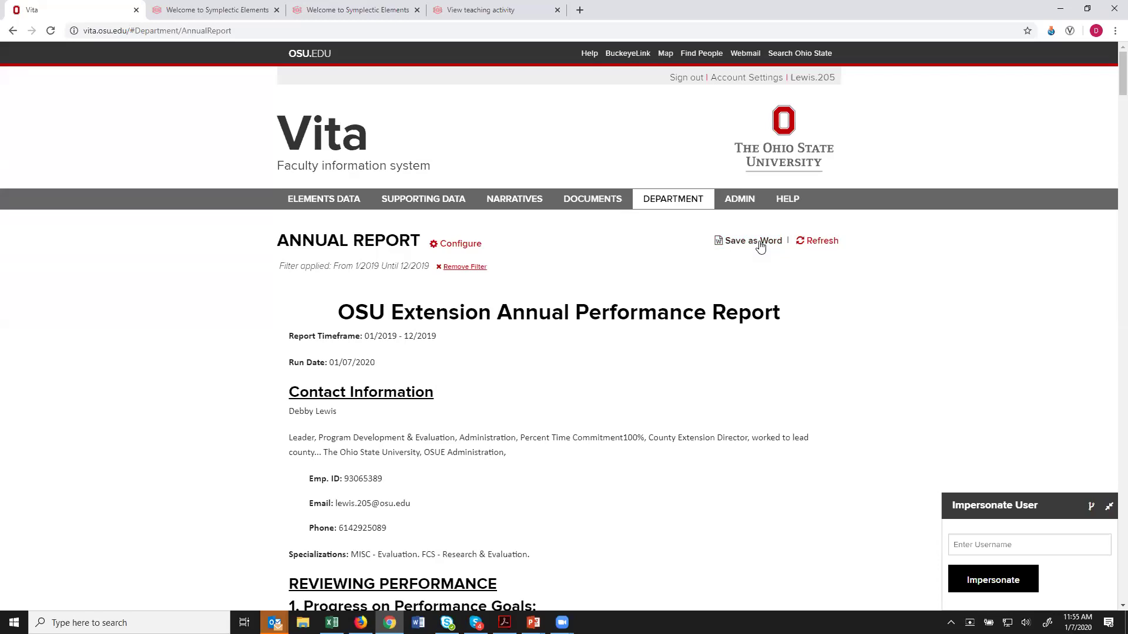
scroll(717, 417, down, 5)
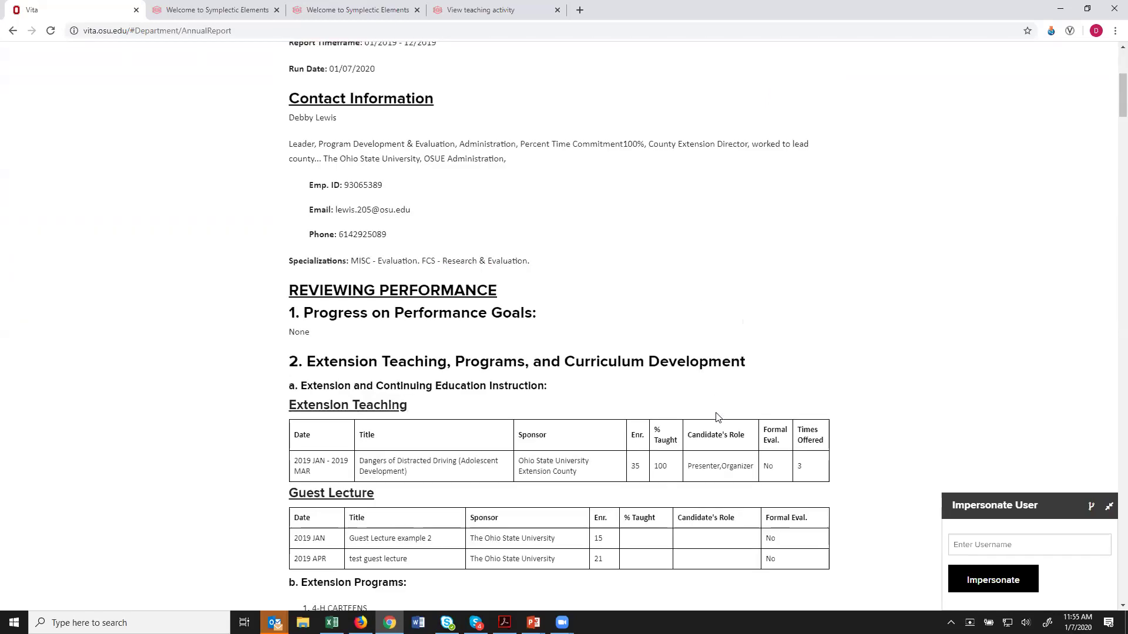
scroll(738, 423, down, 6)
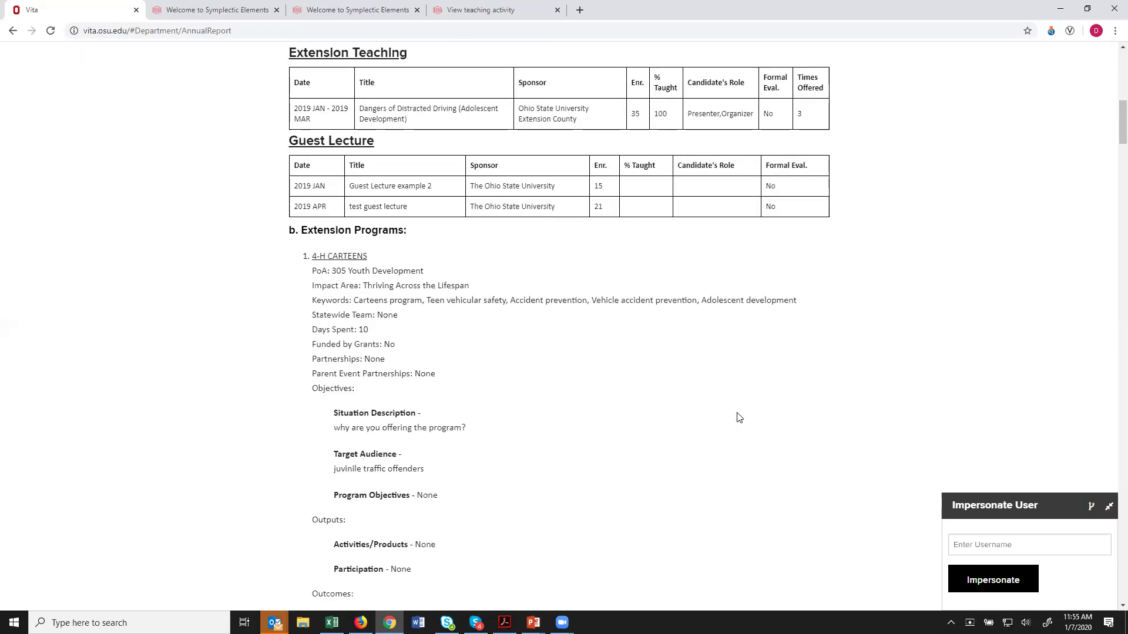
scroll(756, 404, down, 1)
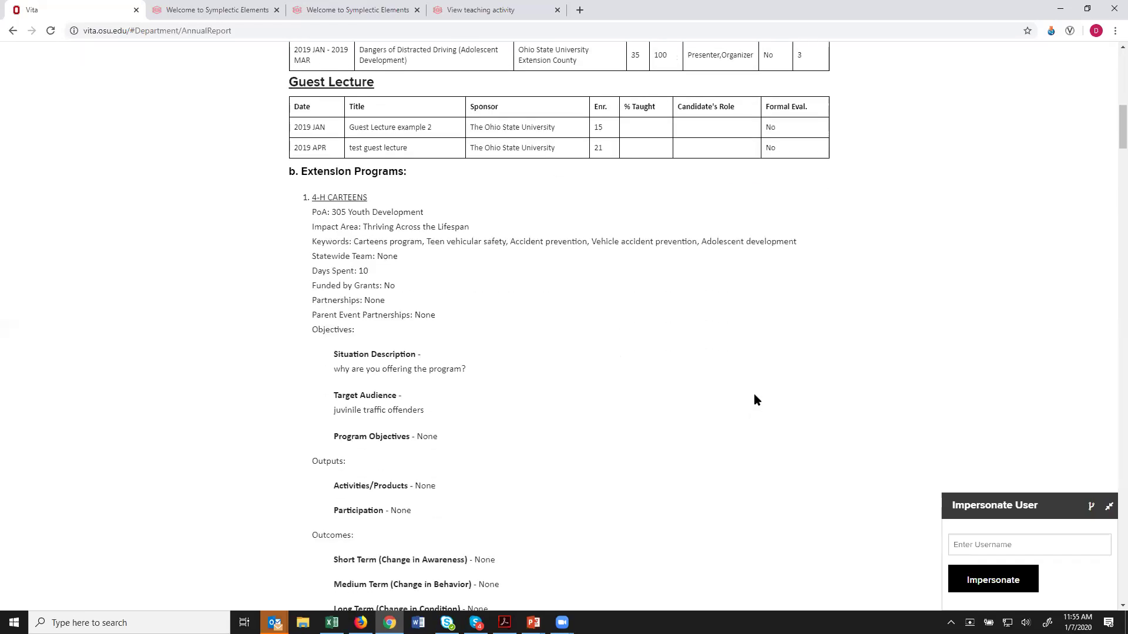
scroll(755, 400, up, 5)
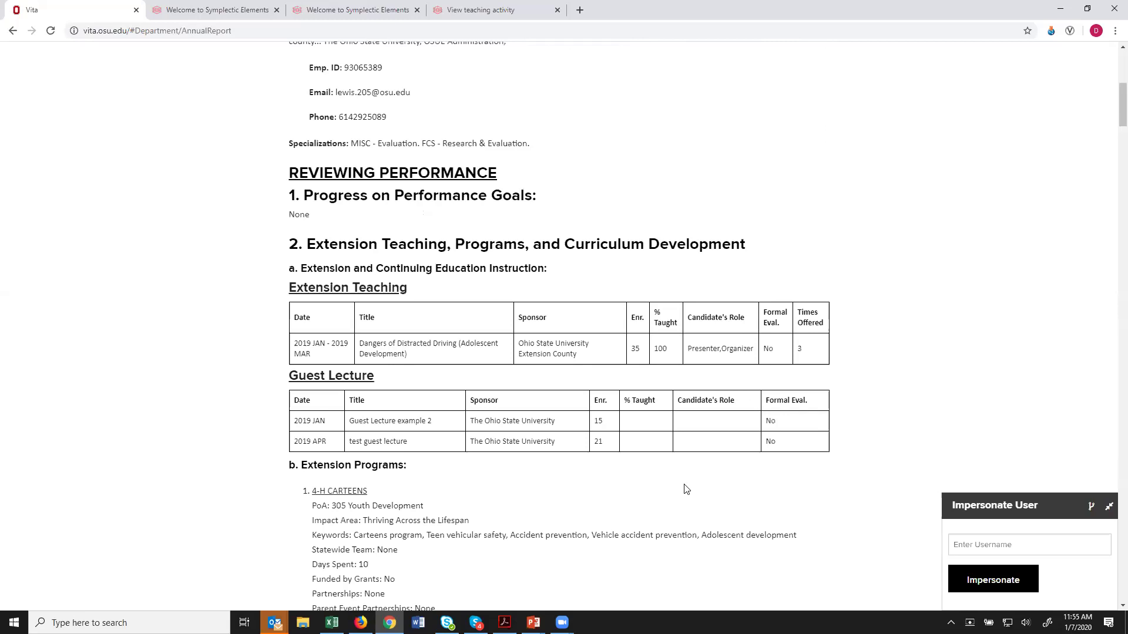
scroll(686, 486, down, 6)
scroll(685, 484, down, 3)
scroll(687, 483, up, 3)
scroll(687, 482, up, 1)
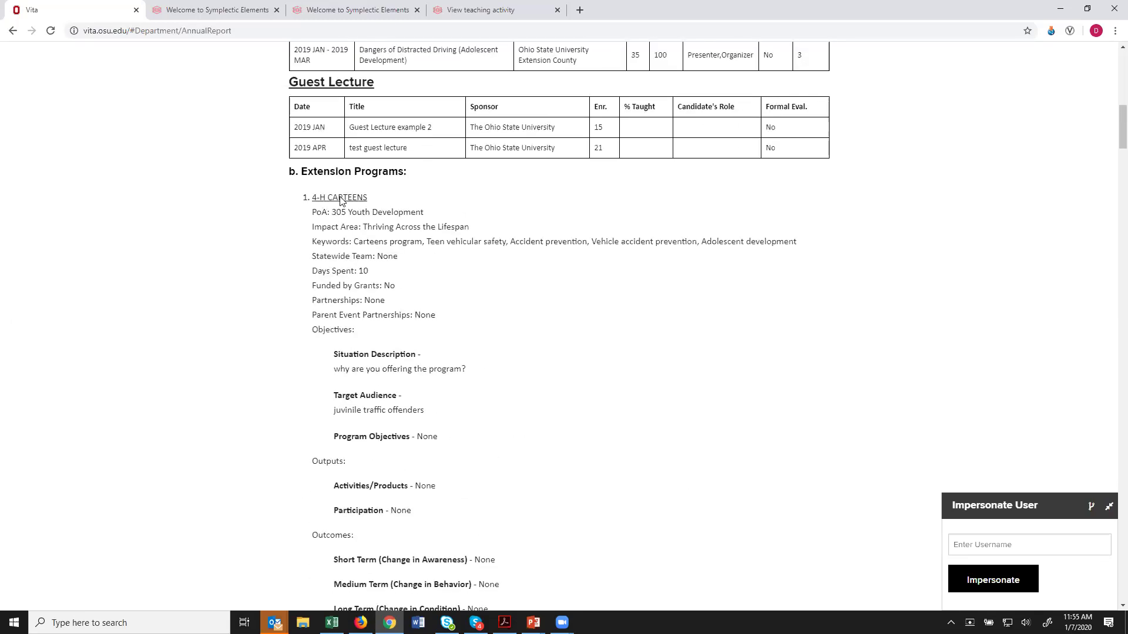
scroll(588, 279, down, 1)
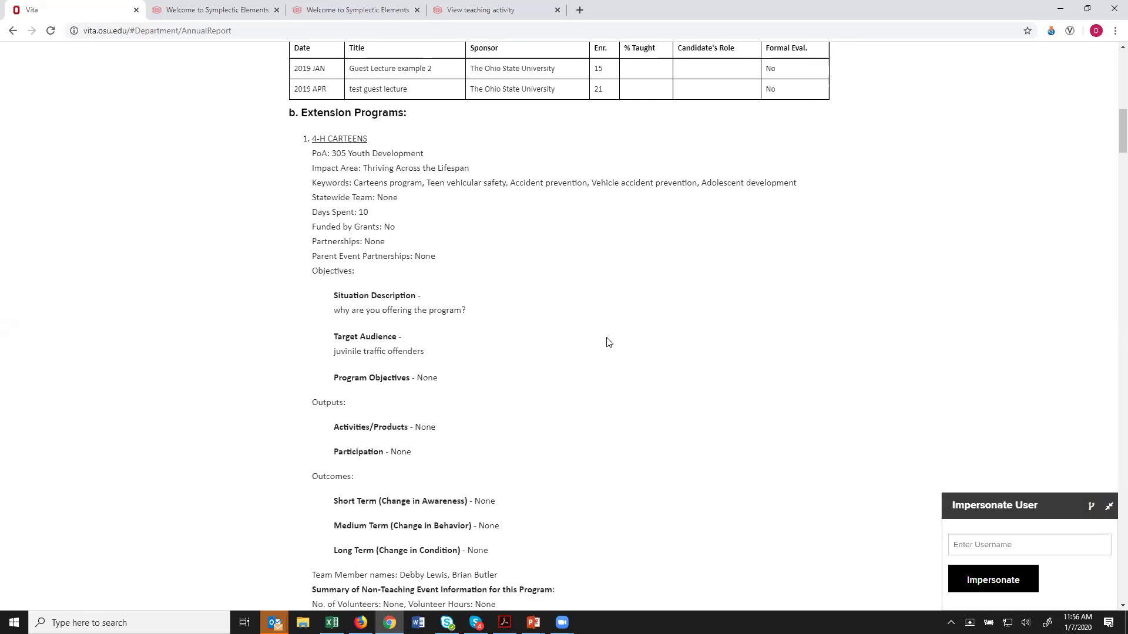
scroll(609, 342, down, 4)
scroll(642, 461, down, 1)
scroll(306, 470, up, 2)
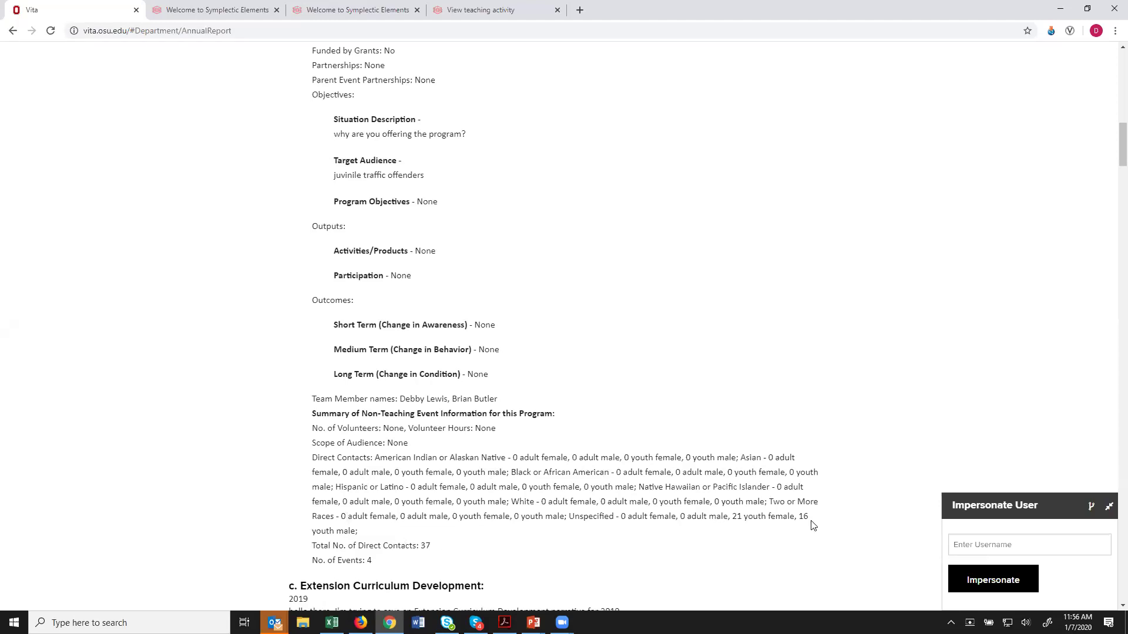
scroll(489, 479, up, 2)
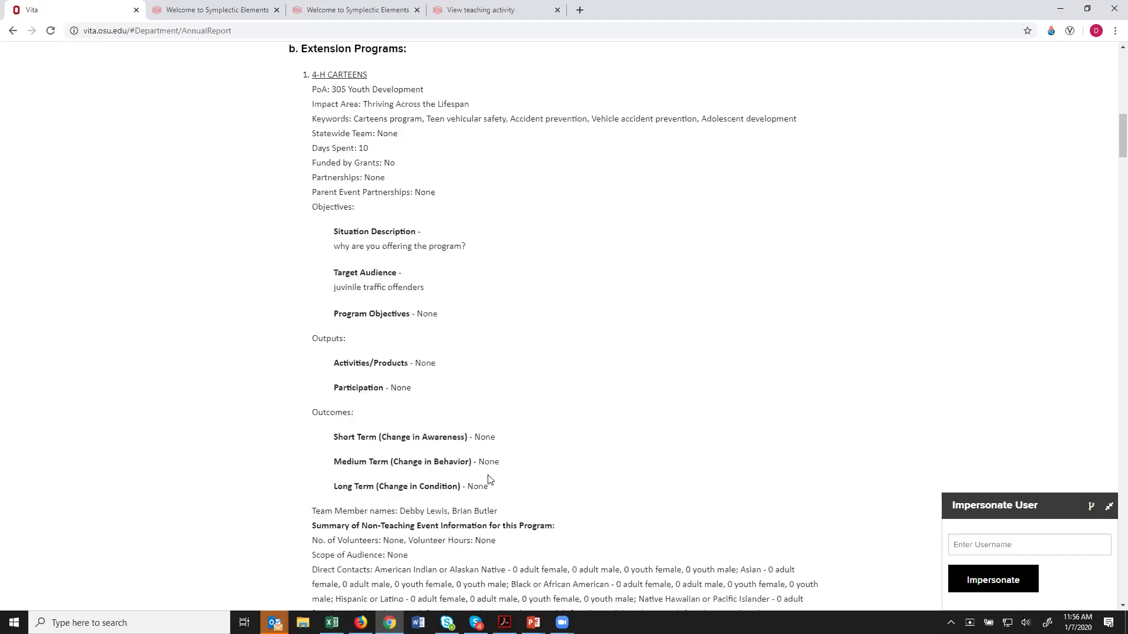
scroll(489, 479, up, 1)
scroll(535, 336, up, 2)
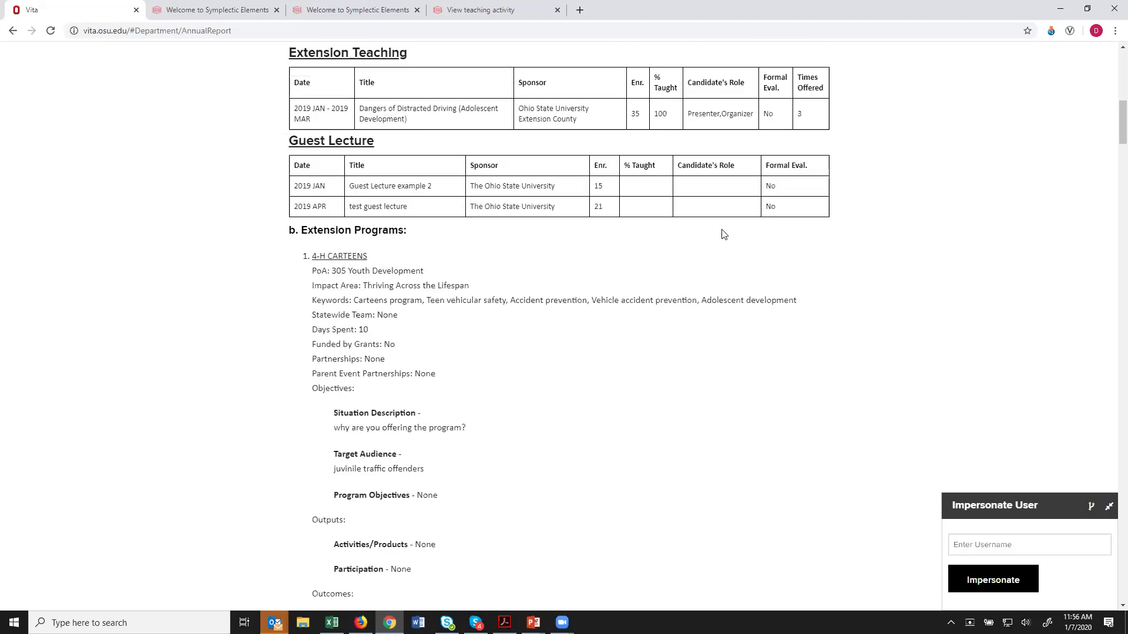
scroll(376, 122, up, 2)
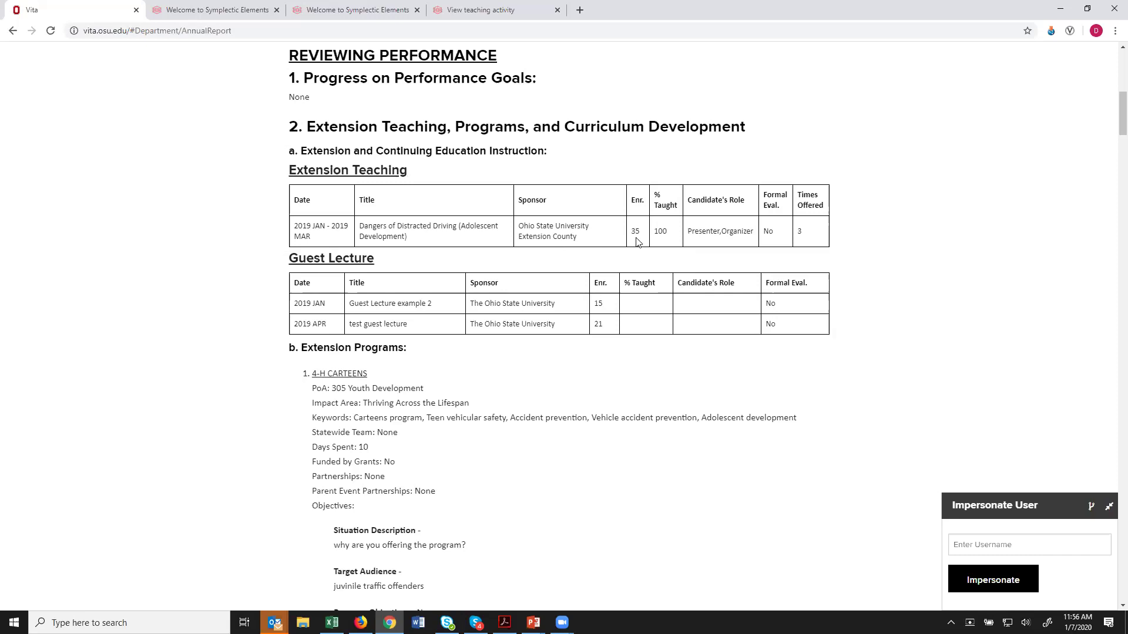
double_click(793, 236)
click(802, 238)
scroll(807, 240, up, 1)
scroll(807, 241, up, 4)
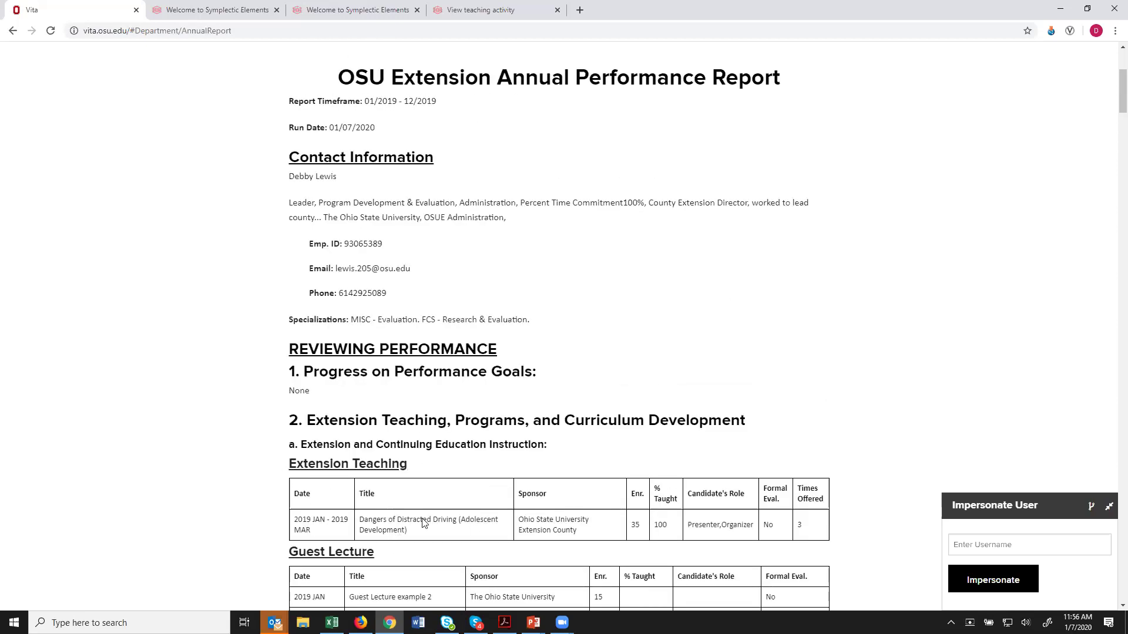
scroll(707, 177, up, 4)
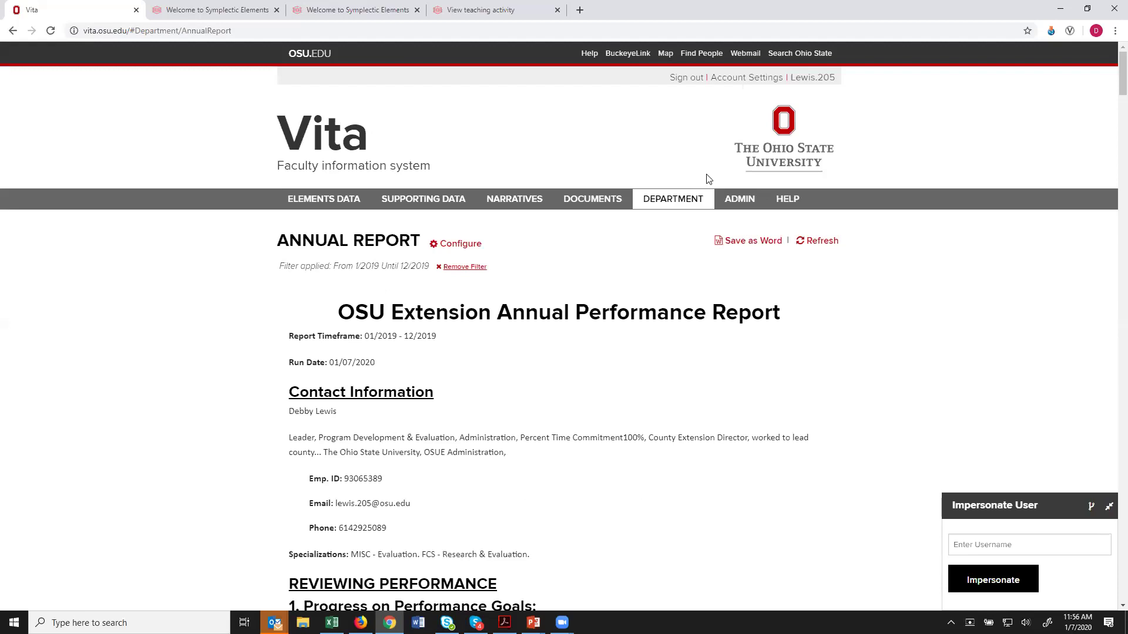
Open the Extension Profile and review the 2019 4-H CARTEENS distracted-driving events
click(673, 218)
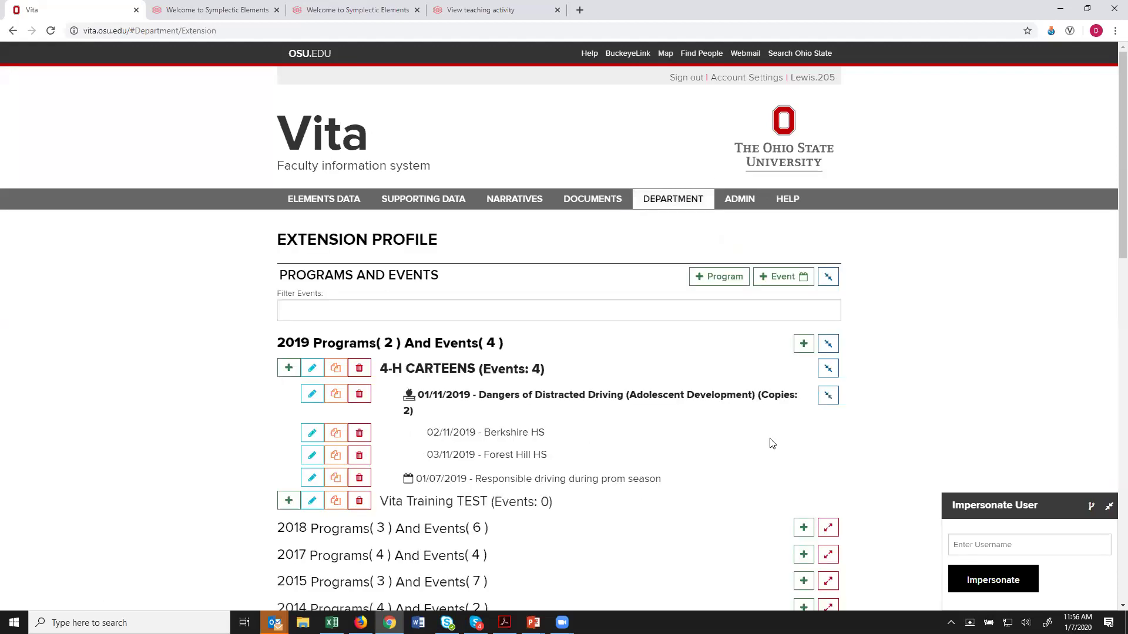
scroll(605, 523, down, 3)
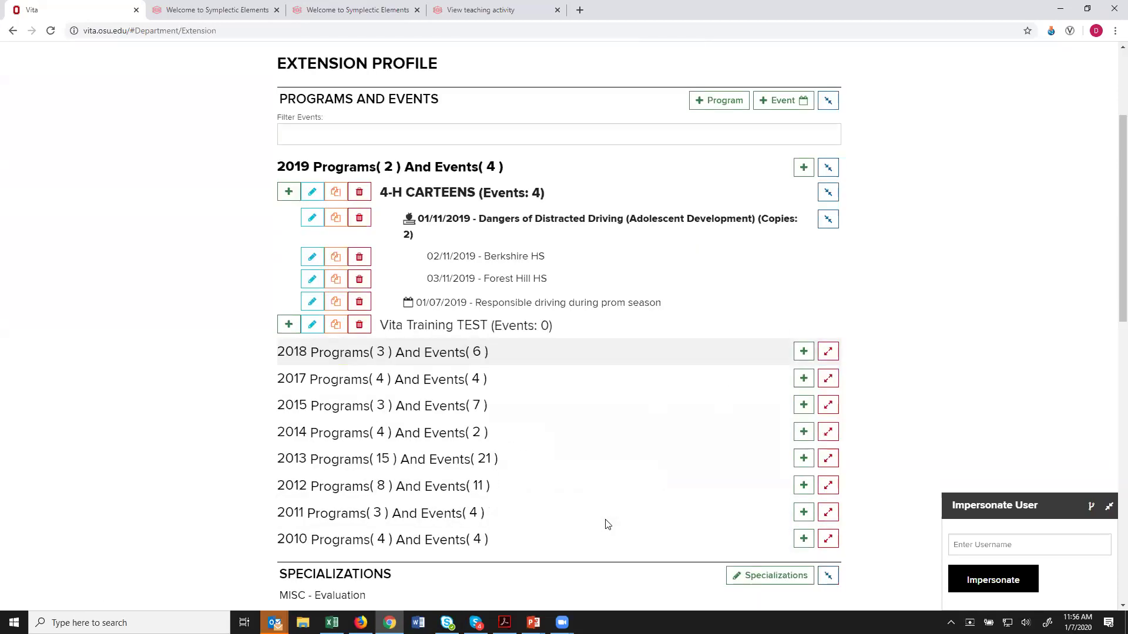
scroll(607, 524, down, 2)
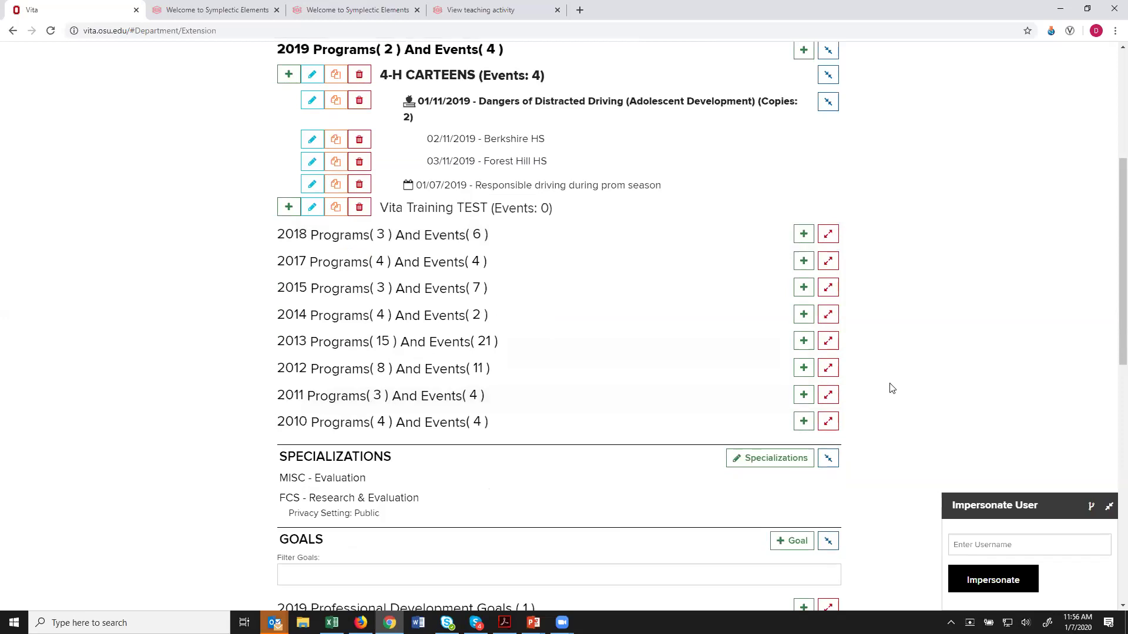
scroll(862, 293, up, 1)
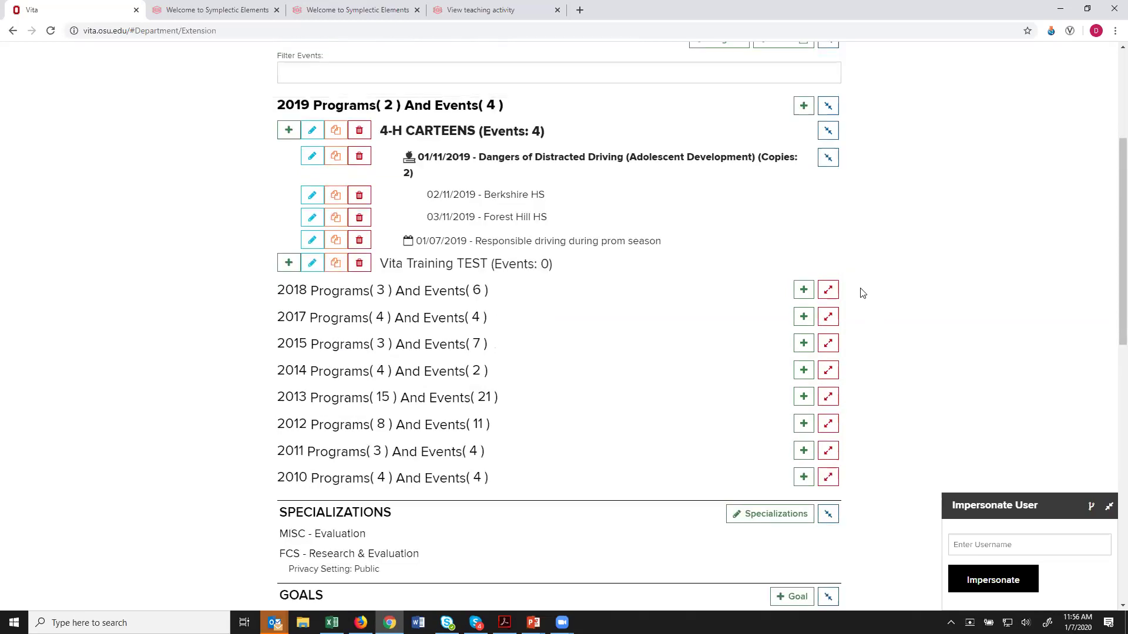
scroll(753, 347, up, 2)
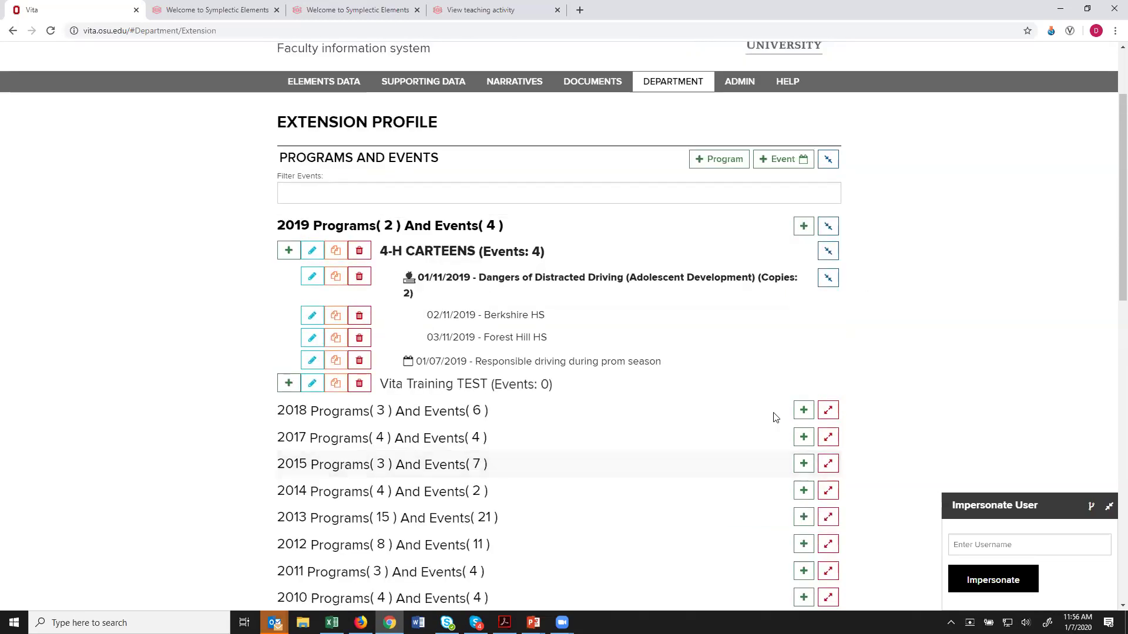
scroll(728, 439, down, 2)
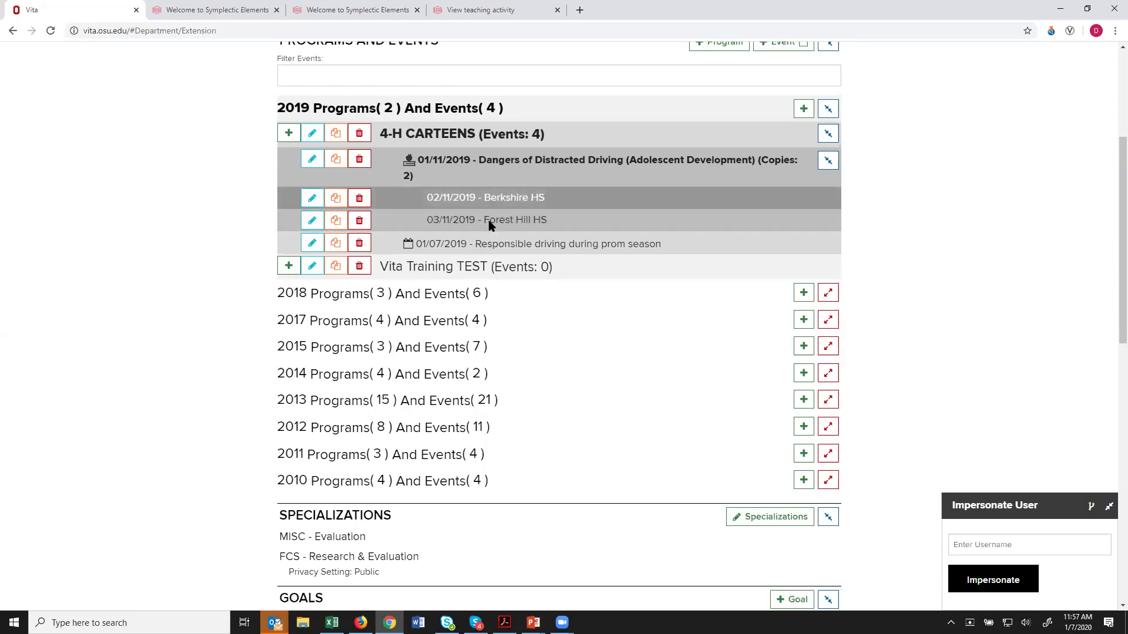
drag(478, 161, 623, 162)
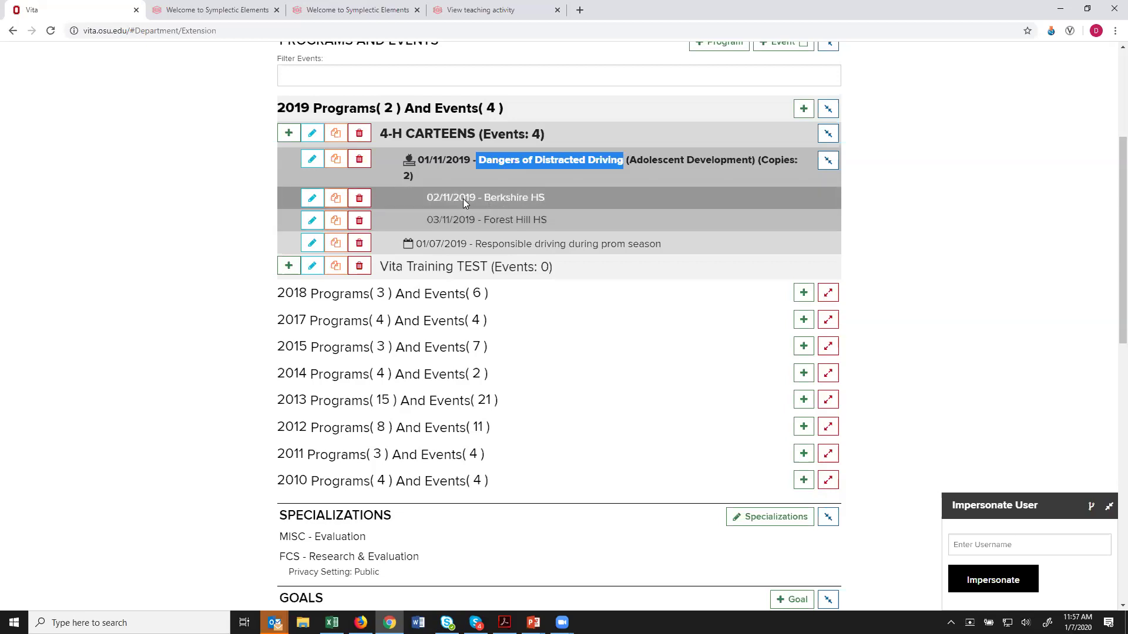
click(596, 173)
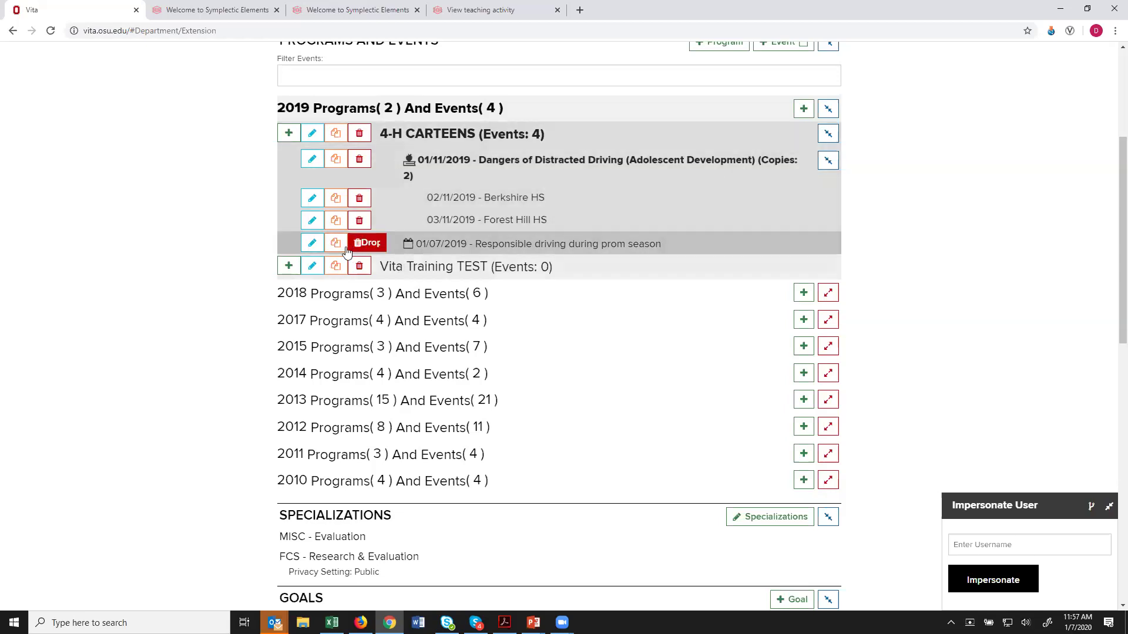
Copy 'Responsible driving during prom season', dating it March 7, 2019, with personal notes 'forest'
click(341, 247)
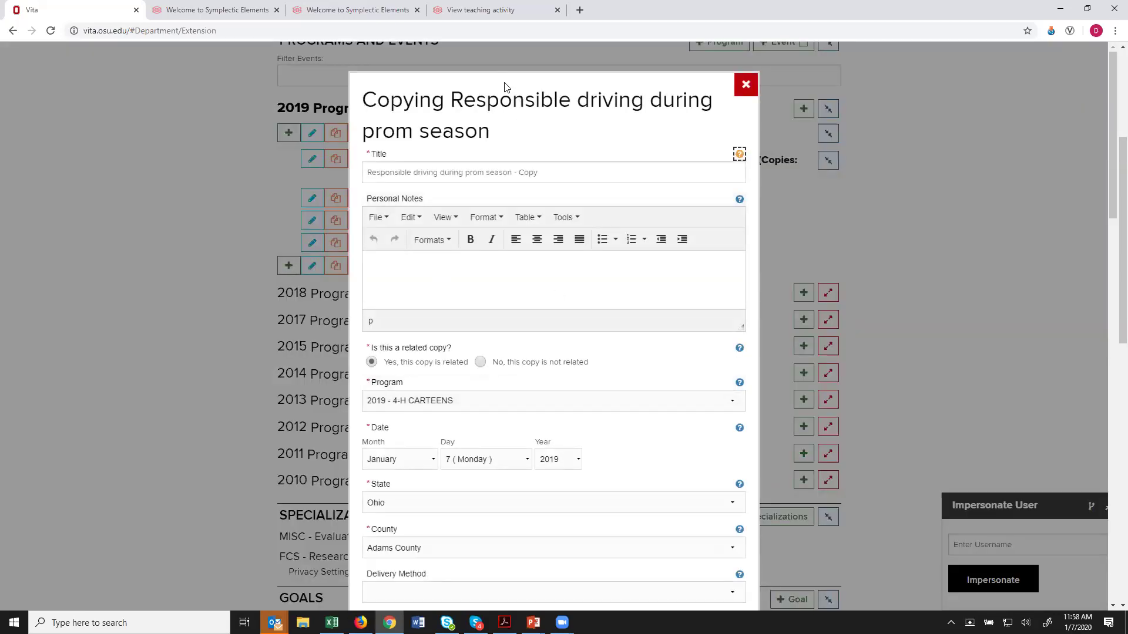
scroll(447, 423, down, 2)
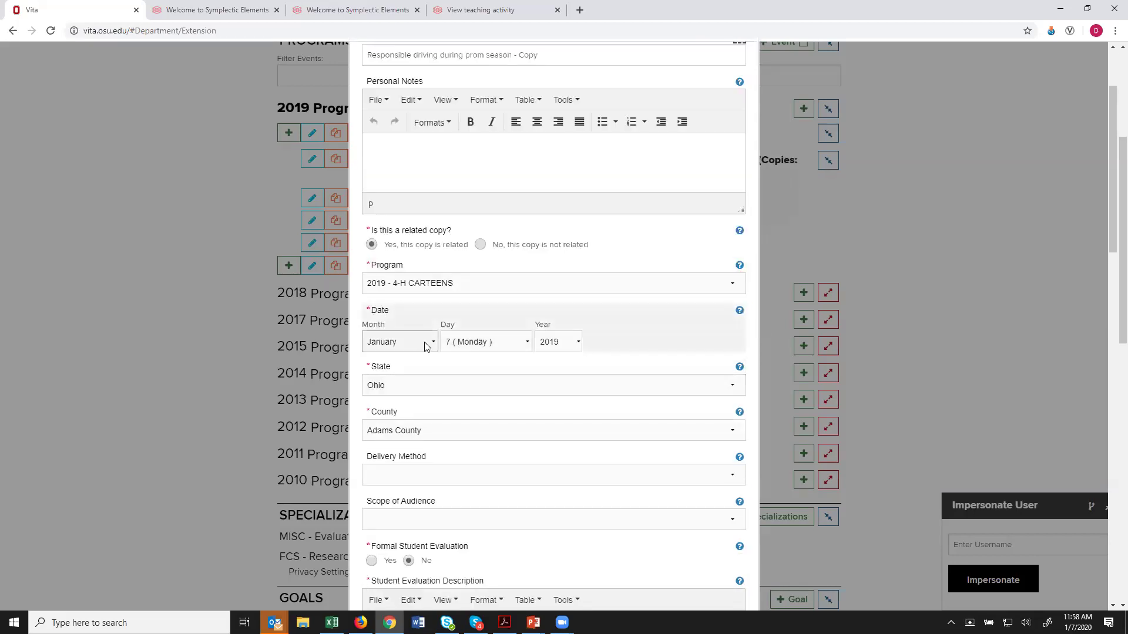
click(429, 347)
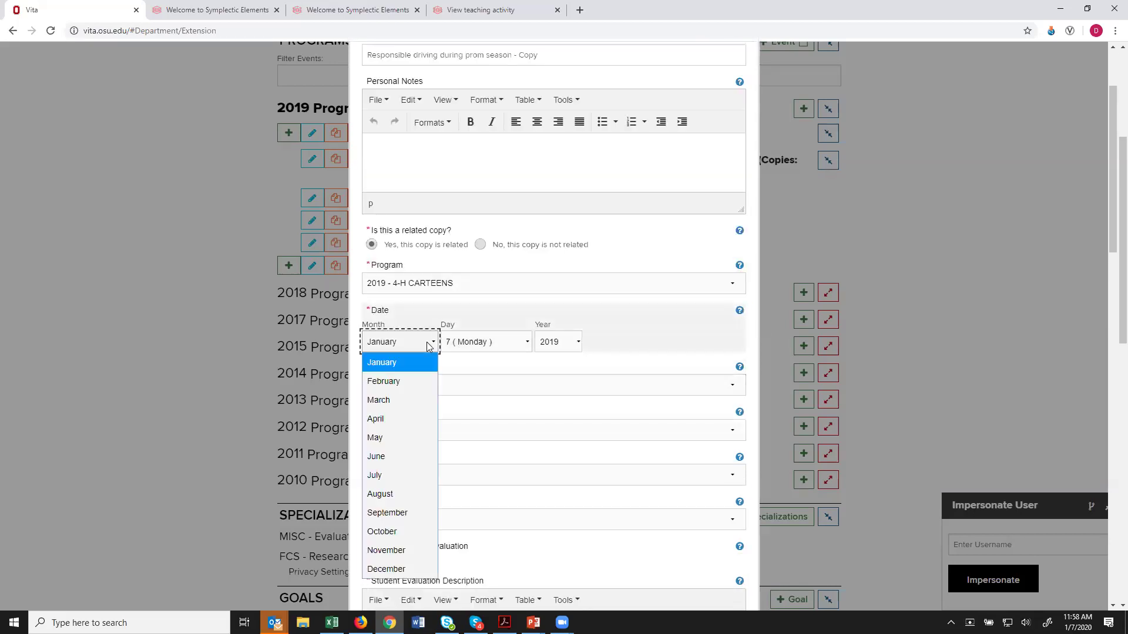
click(394, 399)
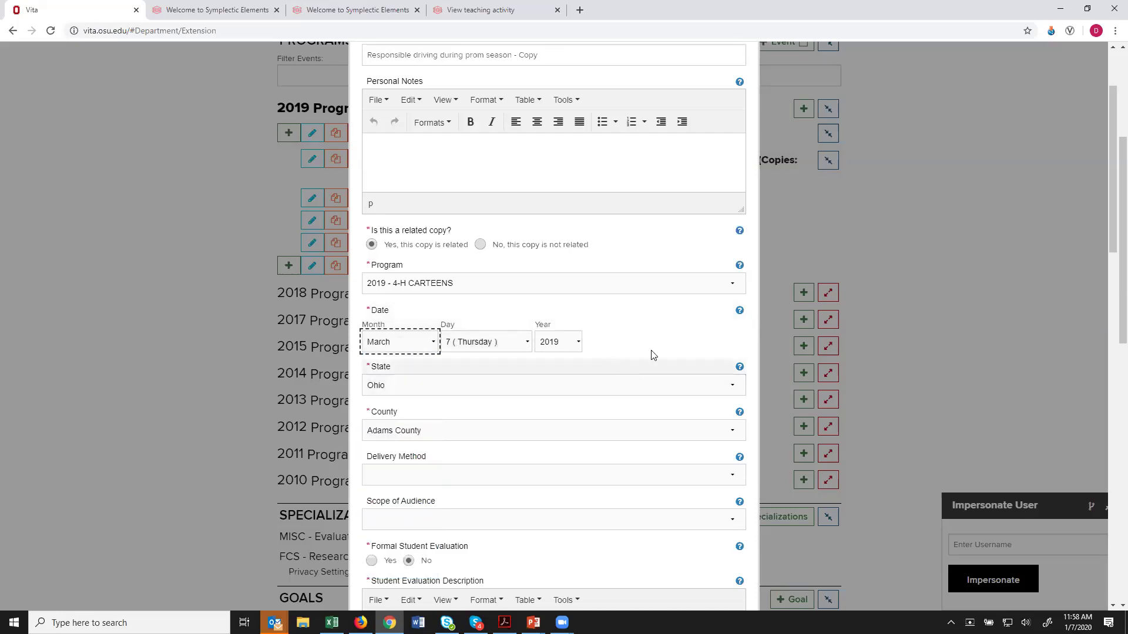
scroll(544, 355, up, 2)
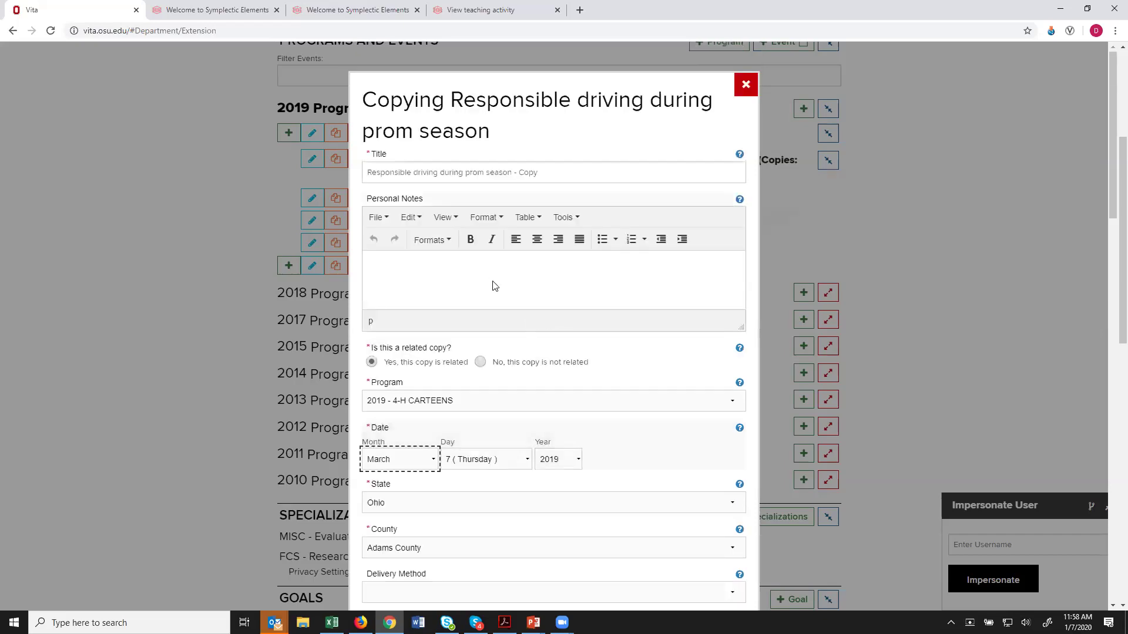
click(494, 286)
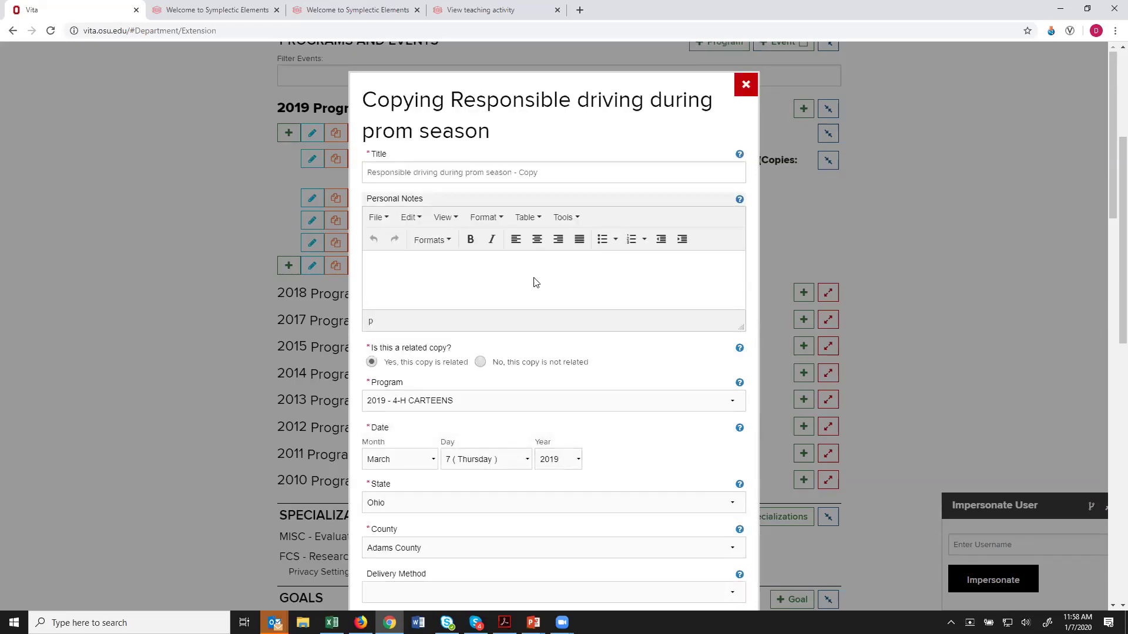
text(forest hill hs)
scroll(535, 282, down, 15)
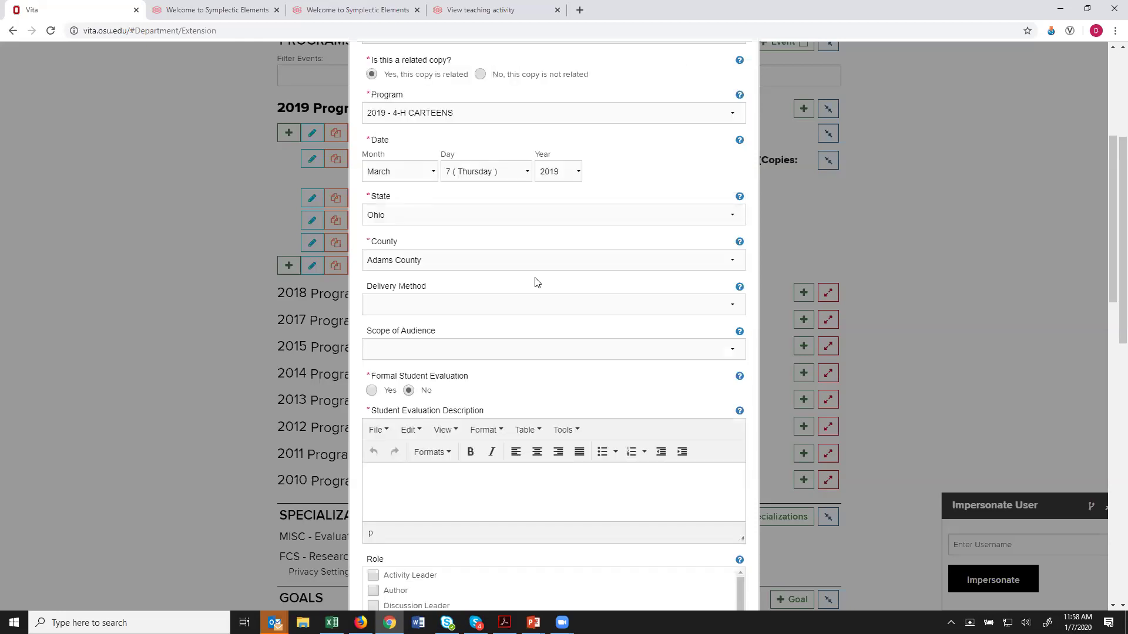
Enter 5 unspecified youth females and 5 unspecified youth males as participants
scroll(529, 368, down, 3)
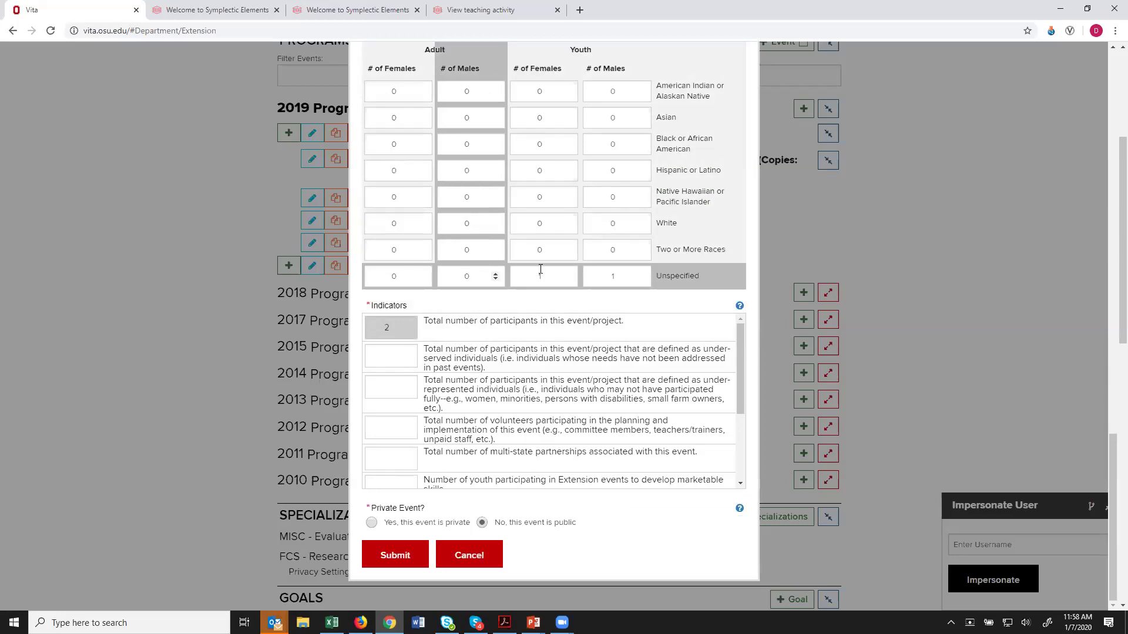
click(529, 249)
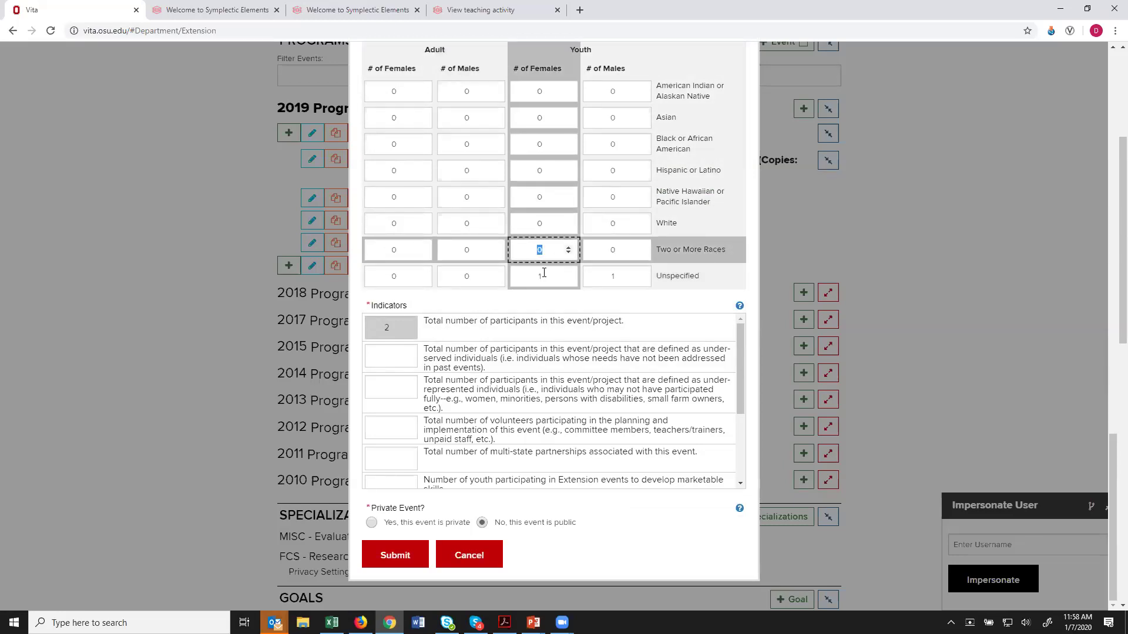
click(532, 276)
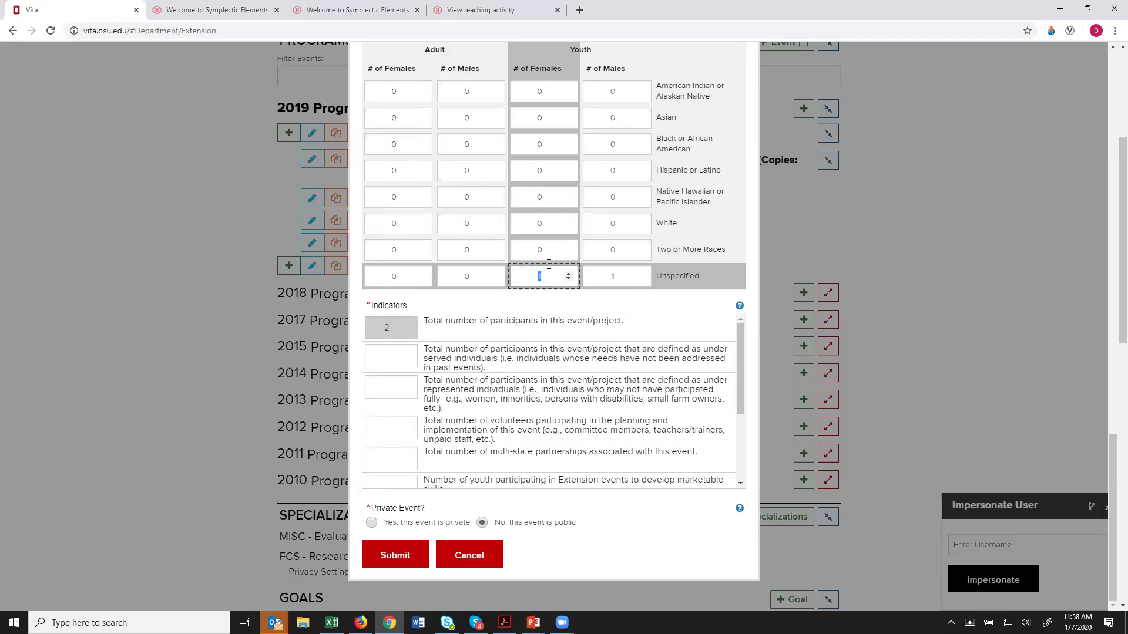
text(5)
key(Tab)
text(5)
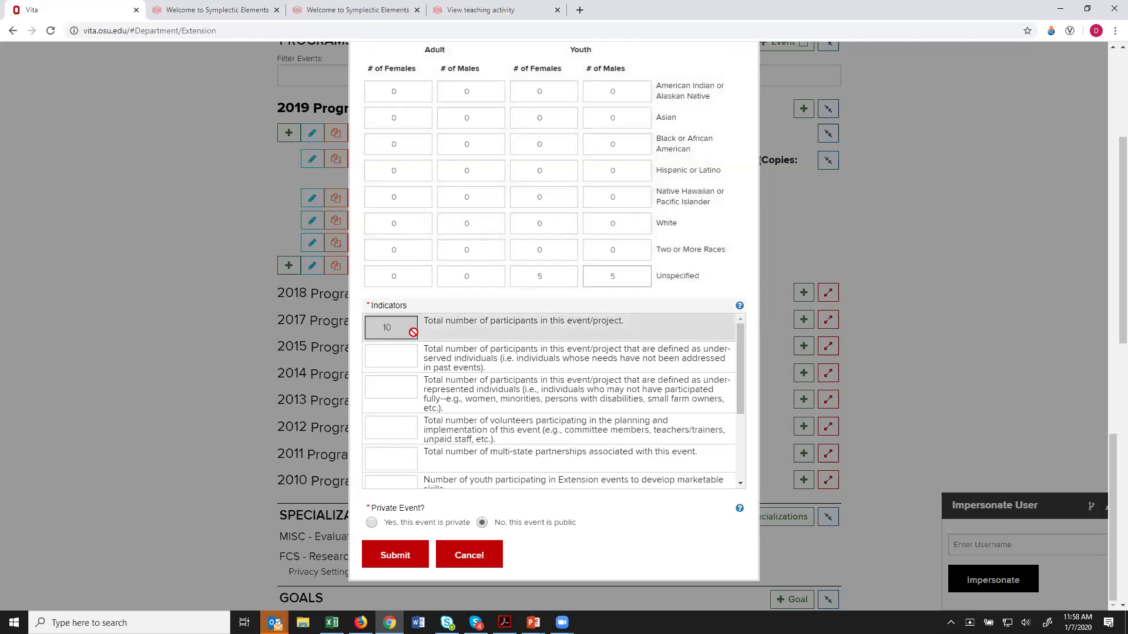
Set the under-served, under-represented, volunteer and multi-state indicators each to 0
click(395, 360)
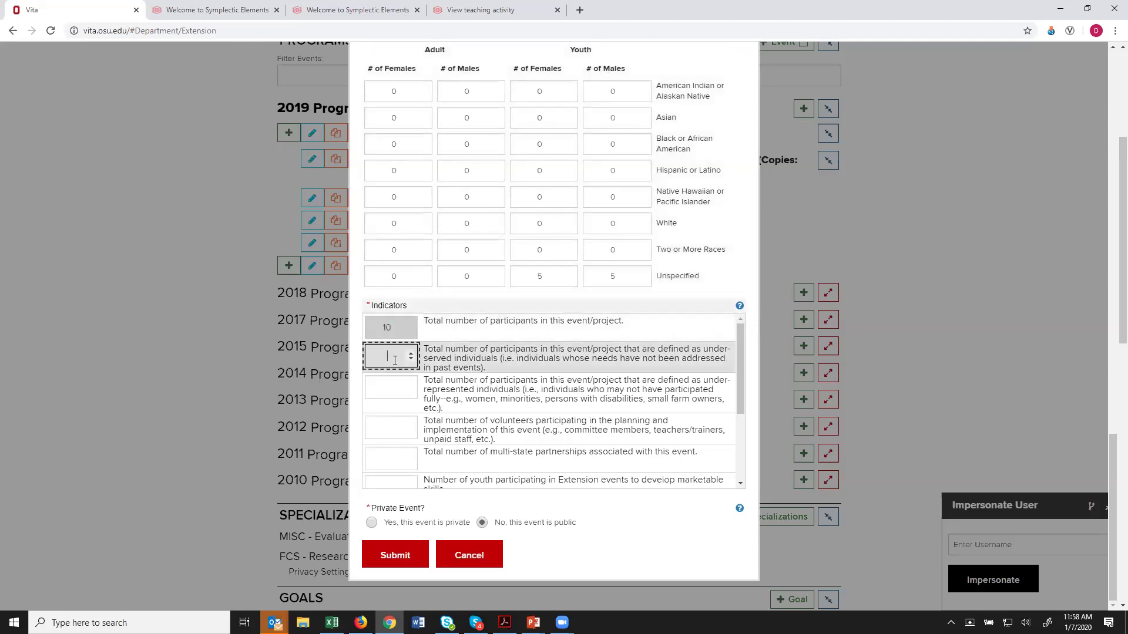
text(0)
key(Tab)
text(0)
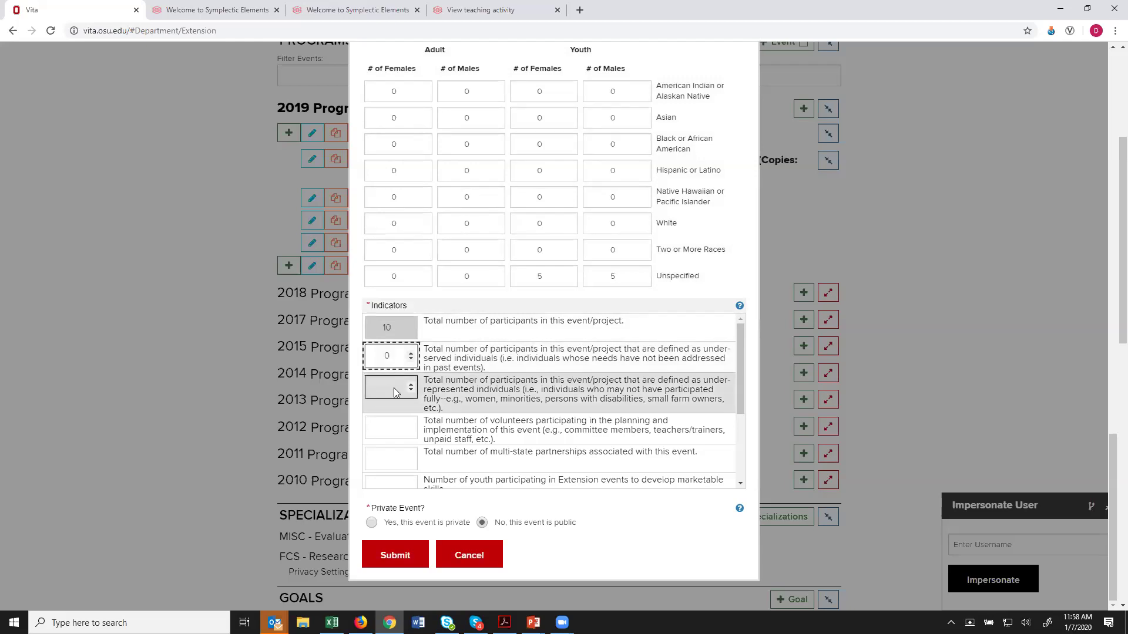
key(Tab)
text(0)
key(Tab)
text(0)
scroll(549, 374, up, 15)
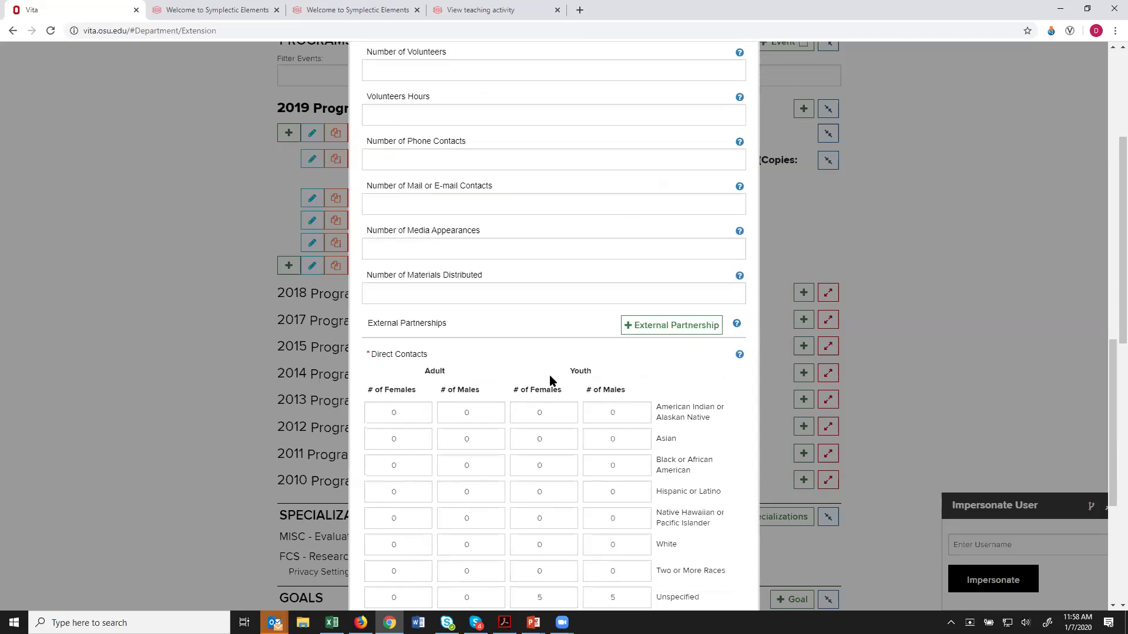
scroll(548, 375, up, 6)
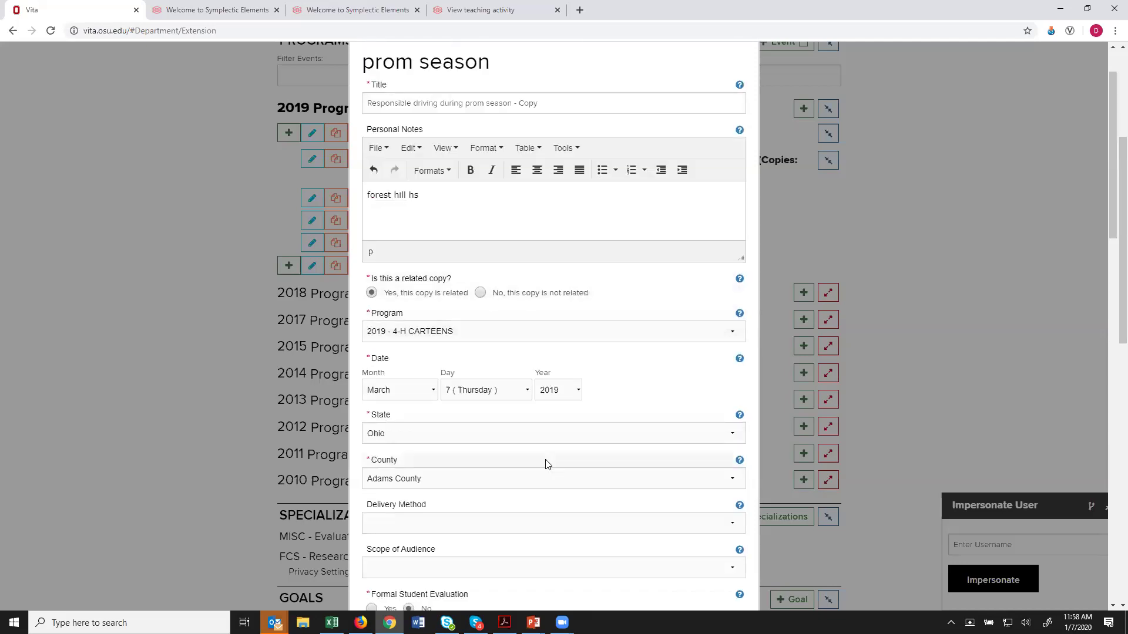
scroll(547, 461, down, 20)
Submit and confirm the new event, then expand the prom season row to show its copy
click(400, 552)
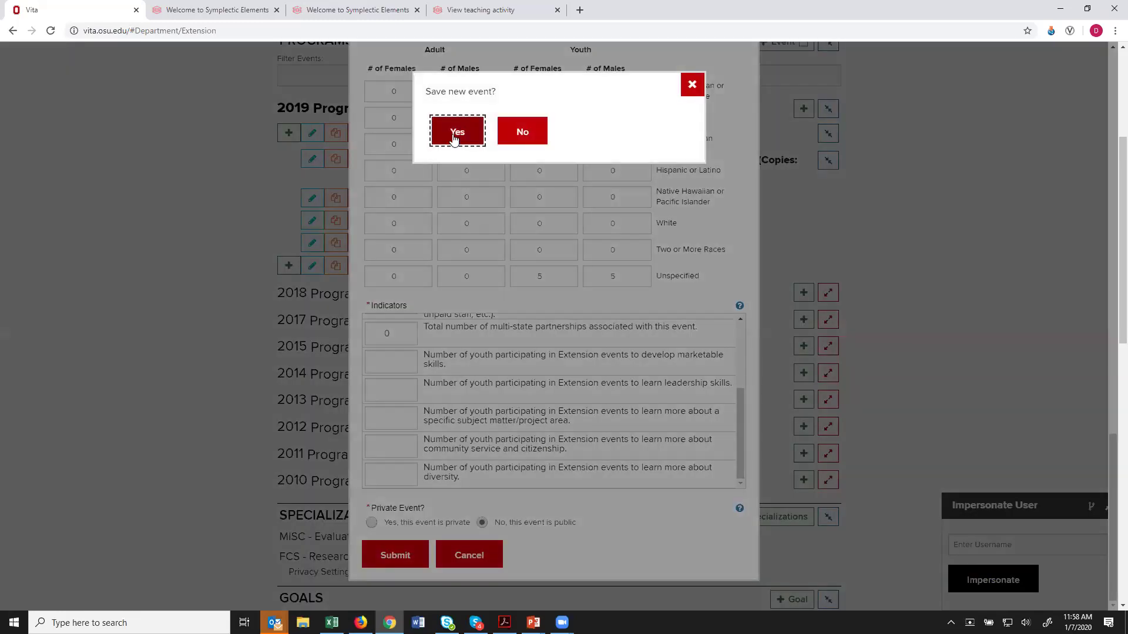
click(456, 135)
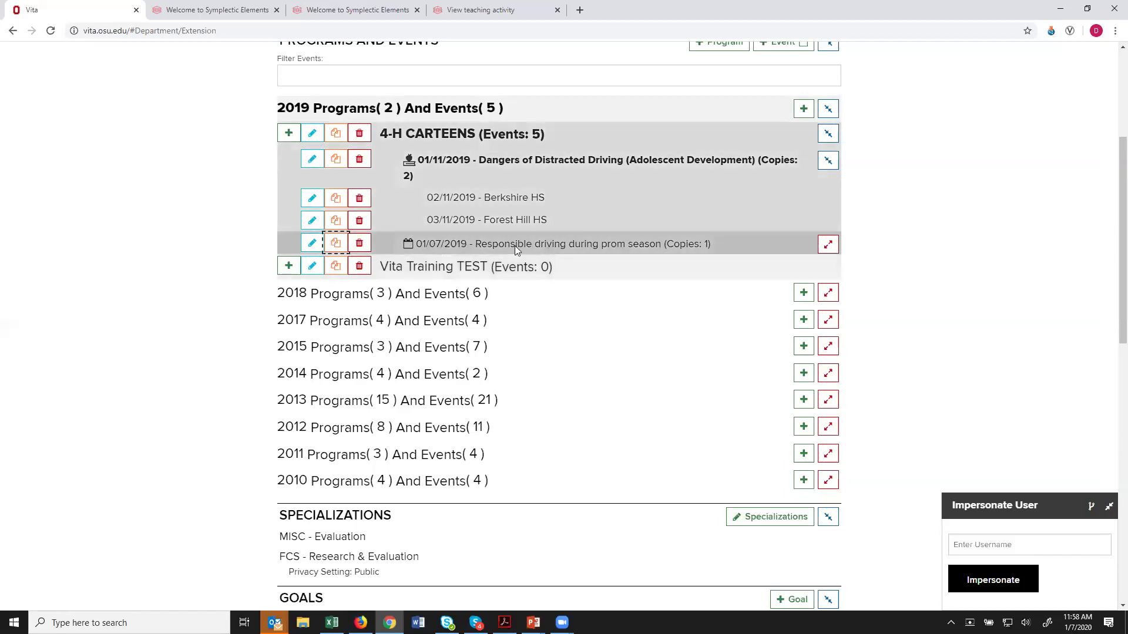
click(828, 245)
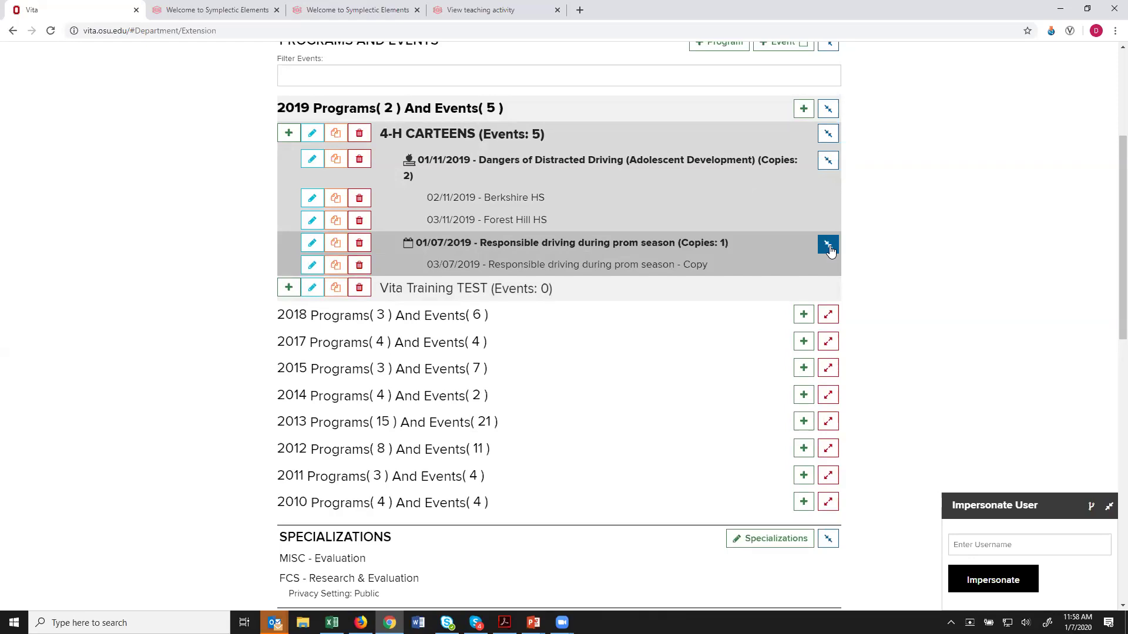
scroll(767, 154, up, 3)
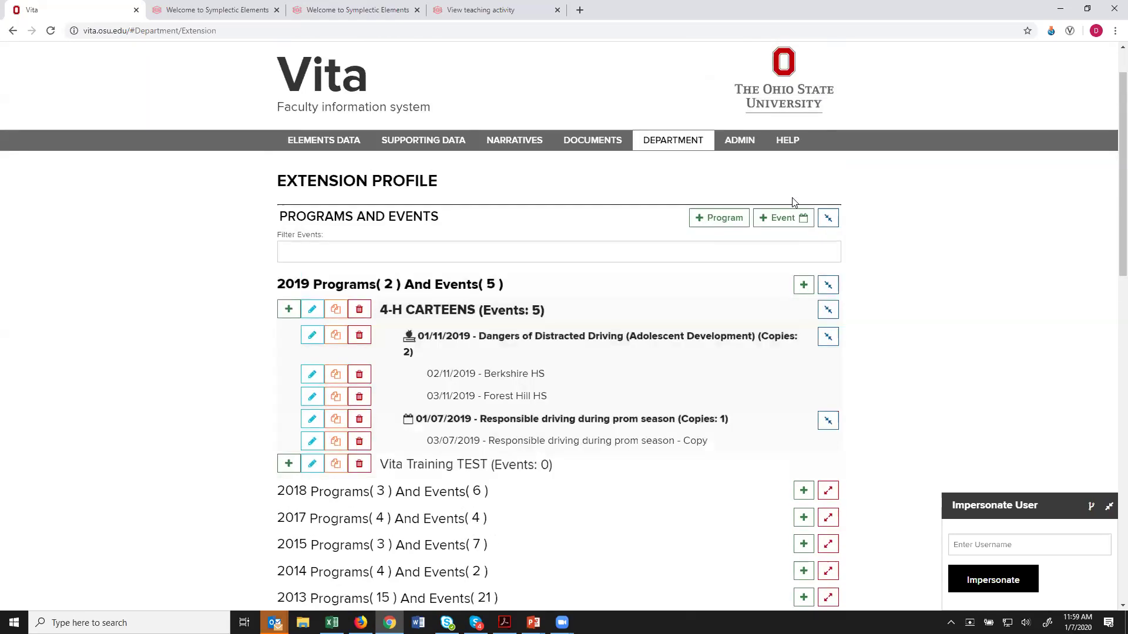
click(675, 147)
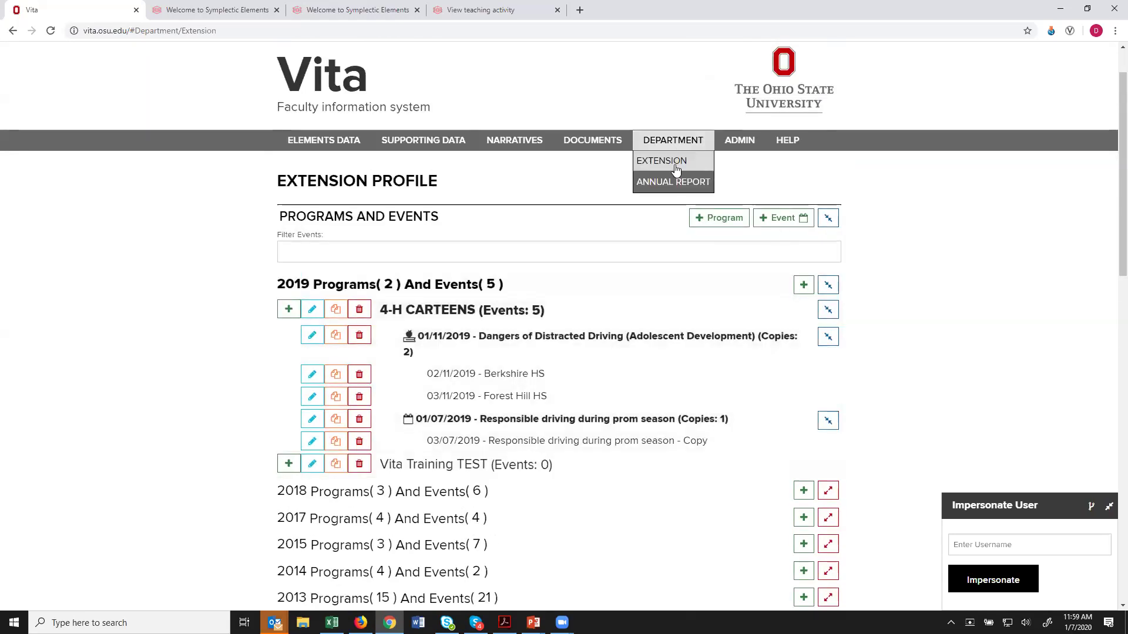
Open and refresh the 2019 annual report, finding 4-H CARTEENS with 5 events and 47 contacts
click(669, 184)
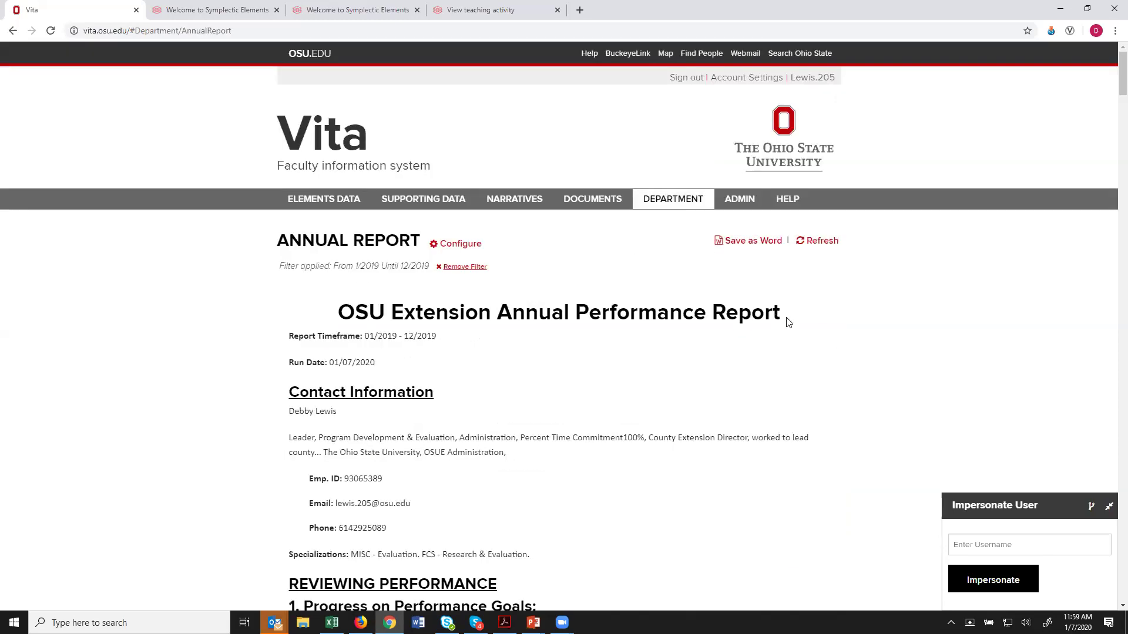
scroll(699, 348, down, 8)
scroll(699, 348, down, 7)
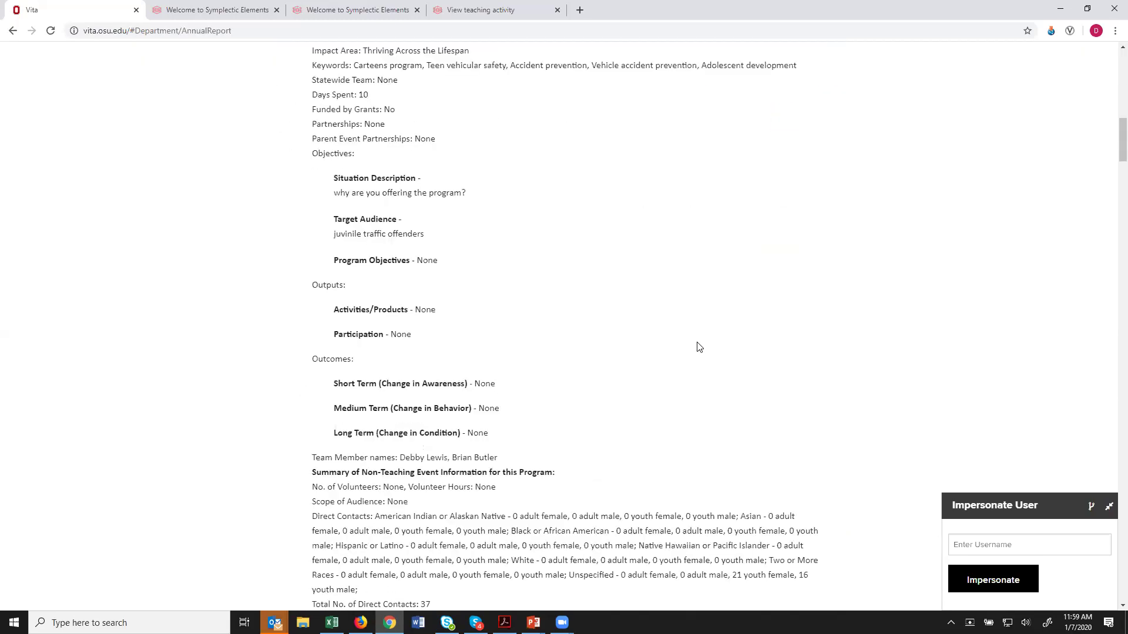
scroll(699, 347, up, 15)
click(819, 125)
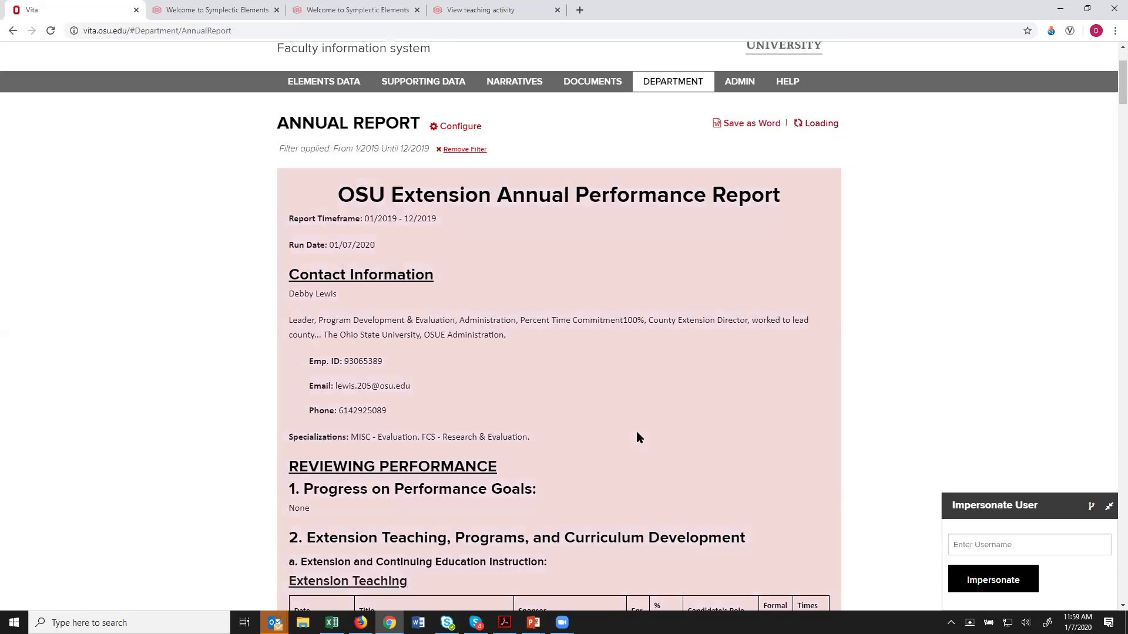
scroll(634, 425, down, 7)
scroll(632, 424, down, 5)
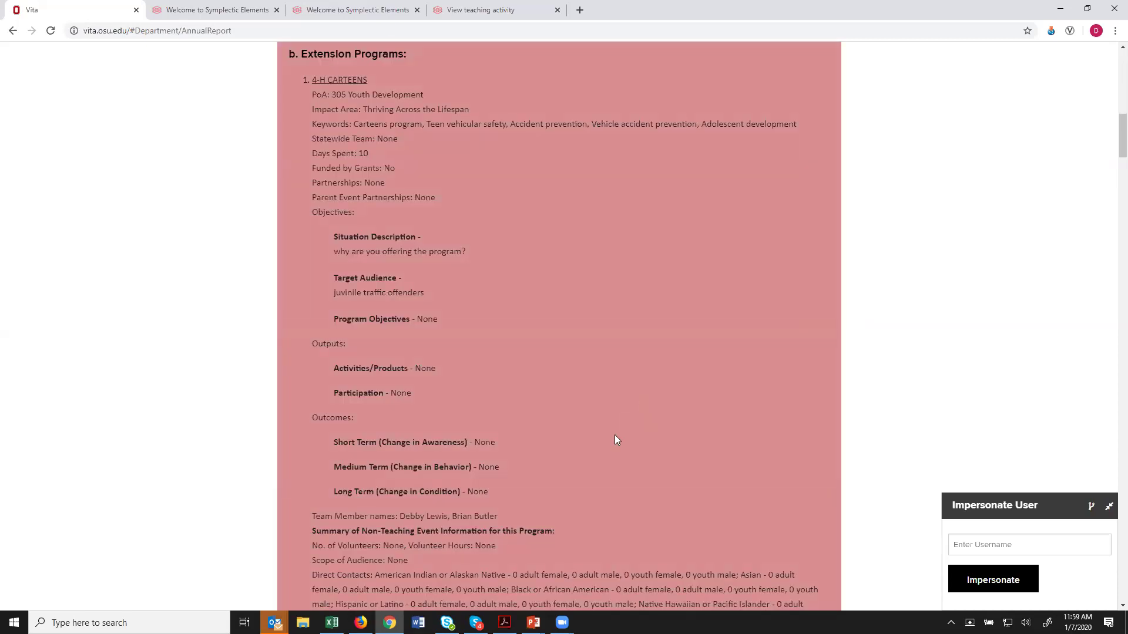
scroll(547, 490, down, 5)
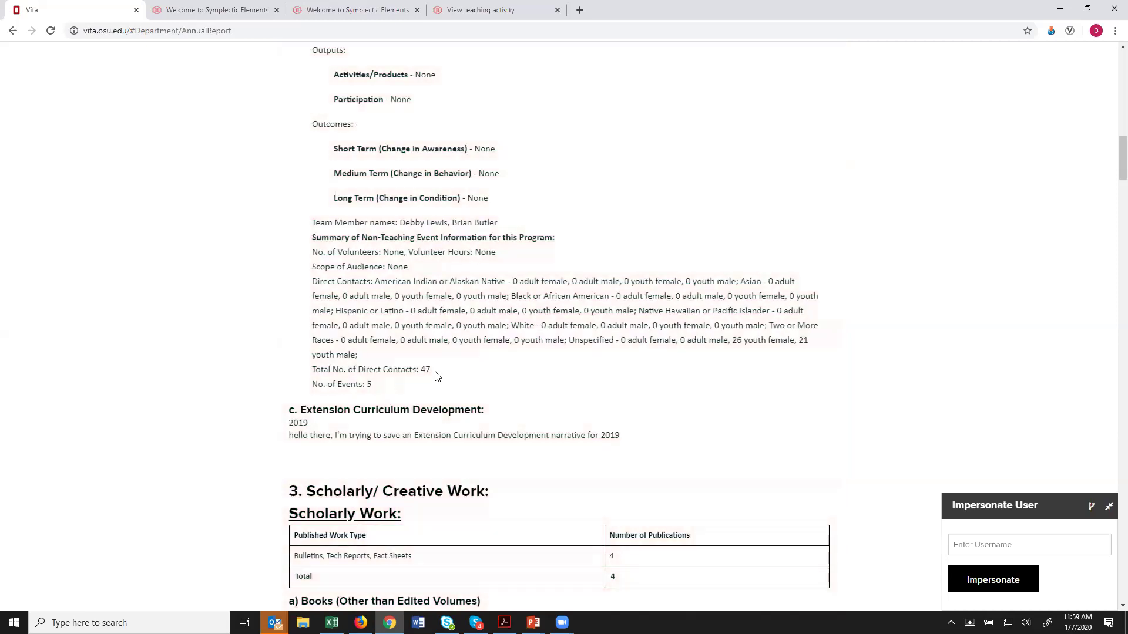
scroll(689, 377, up, 6)
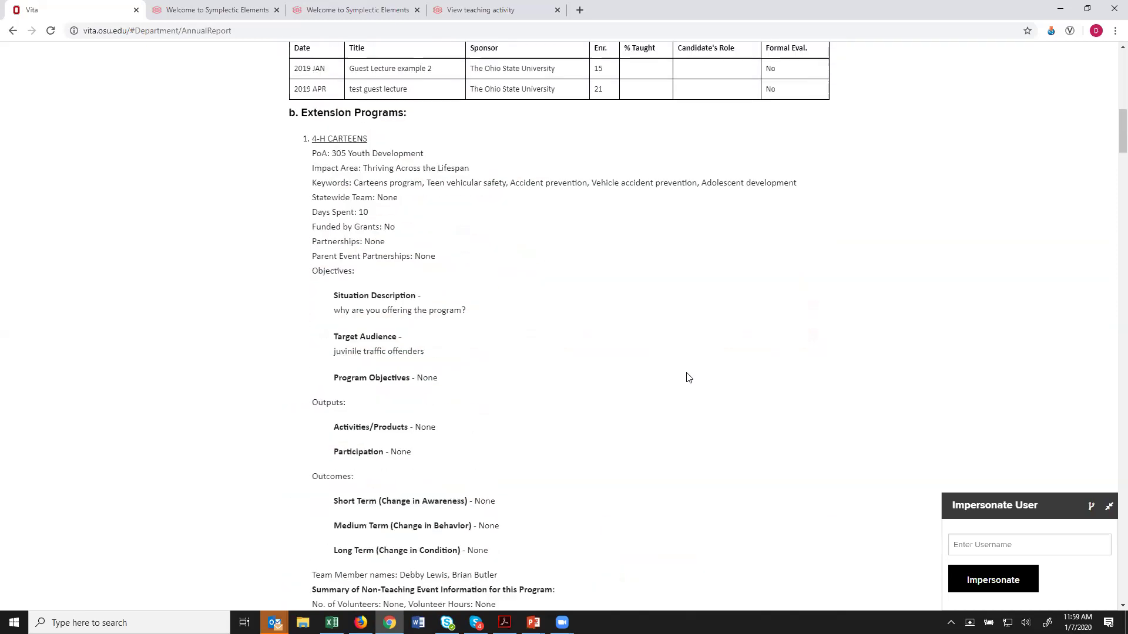
scroll(689, 377, up, 4)
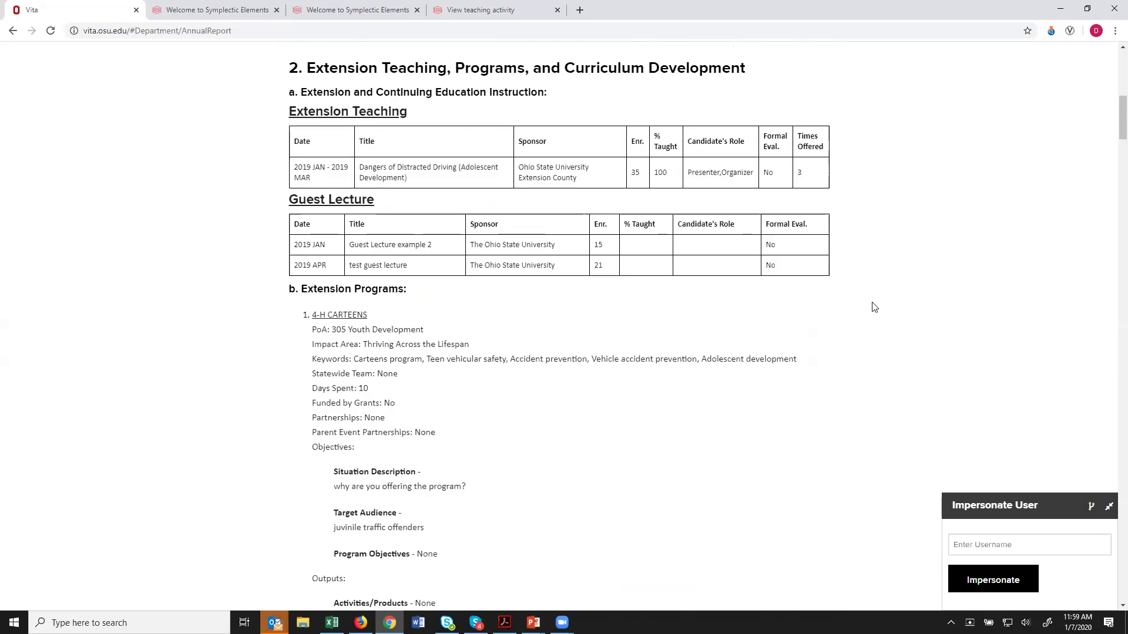
scroll(871, 307, up, 7)
scroll(871, 307, up, 3)
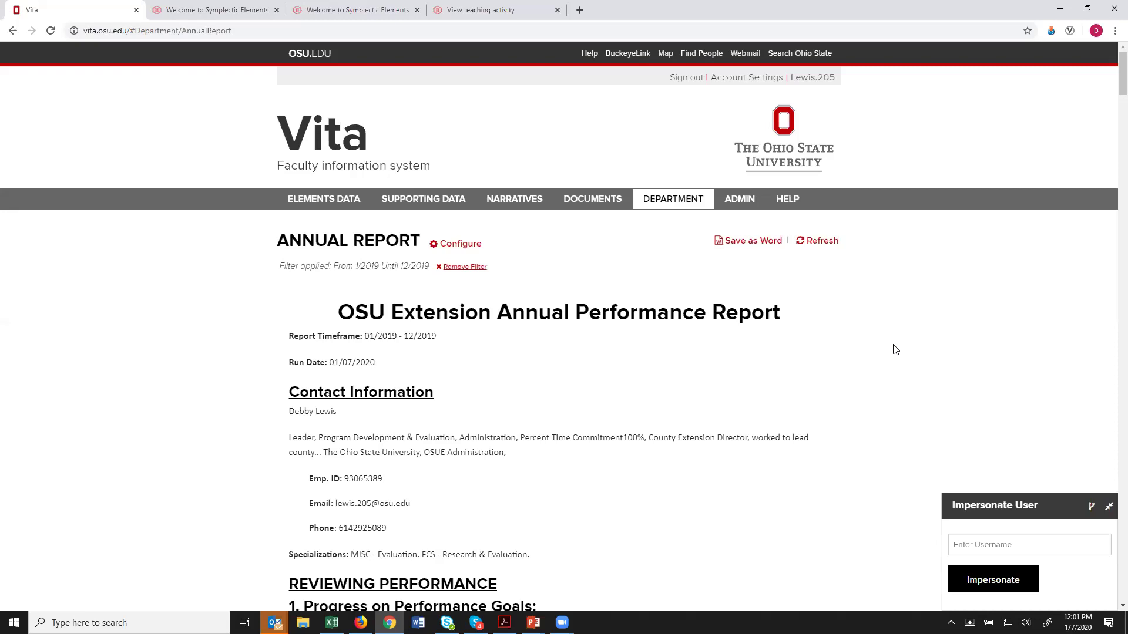
Refresh the 2019 annual report to include the newly saved prom-season event data
click(821, 245)
scroll(471, 485, down, 7)
scroll(473, 483, down, 3)
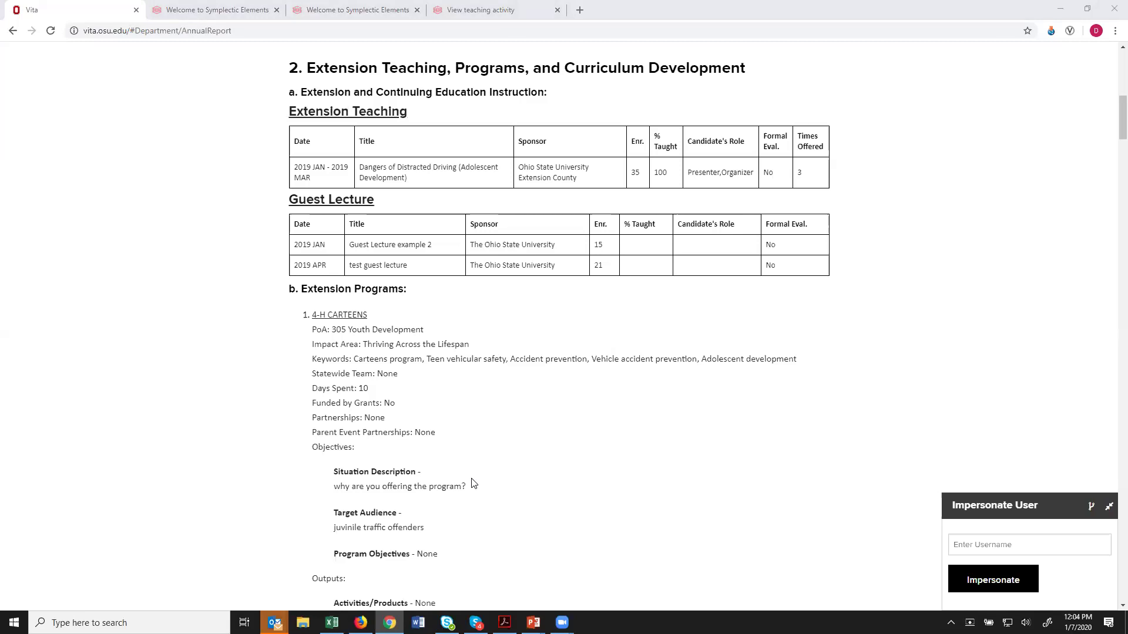
scroll(474, 483, down, 4)
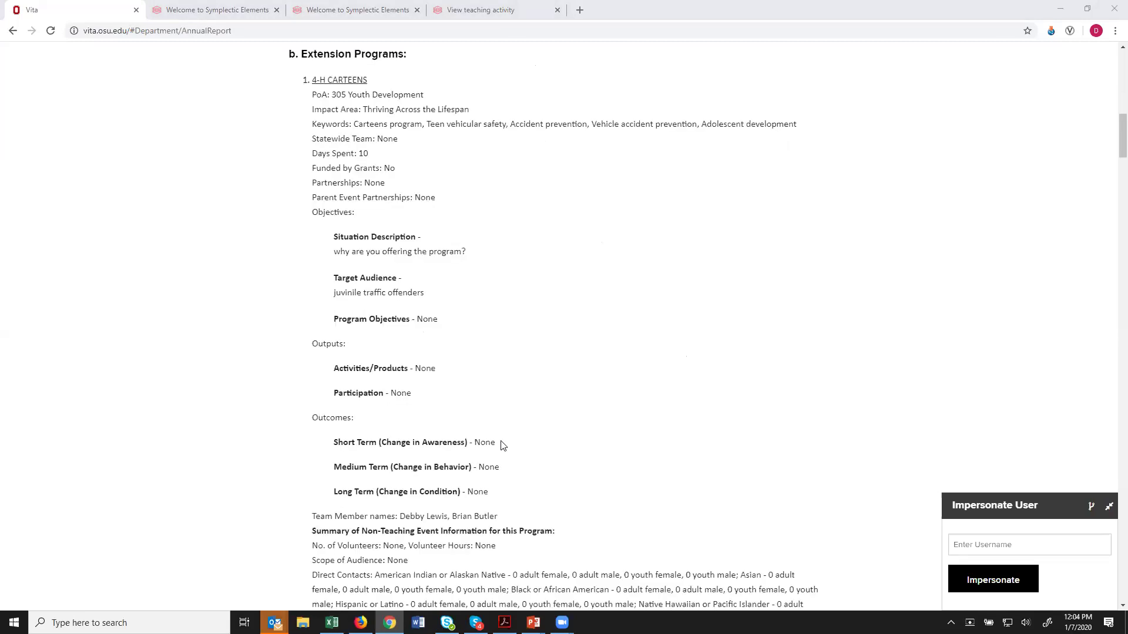
double_click(424, 369)
click(672, 421)
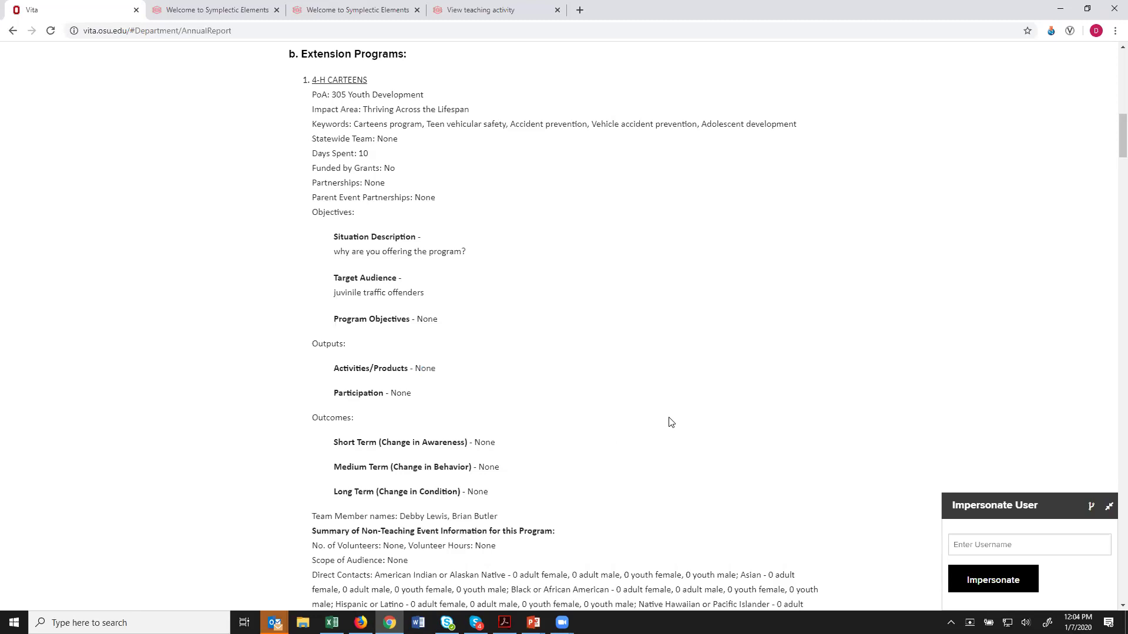